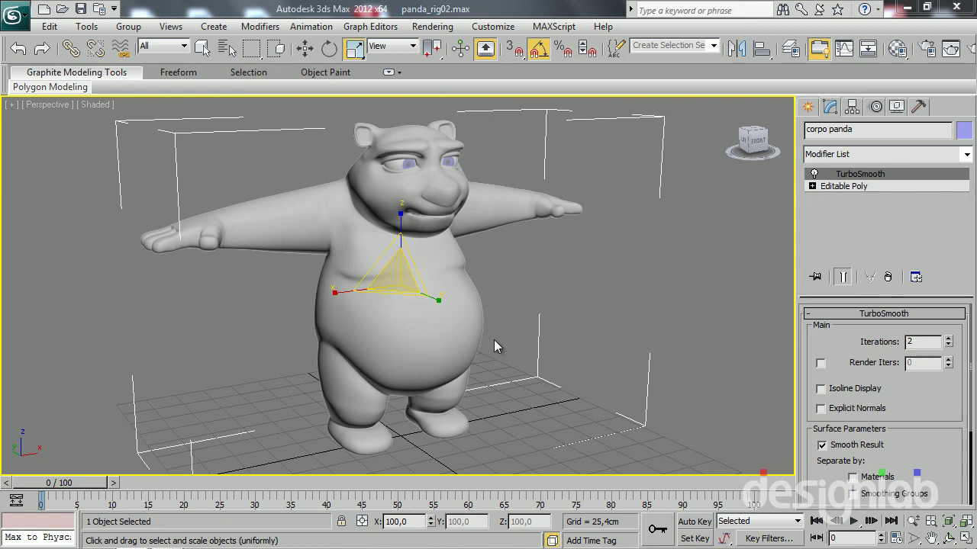
# Step: Set the panda's TurboSmooth to 1 viewport iteration and enable Render Iters at 3
pyautogui.moveTo(542, 347)
pyautogui.keyDown('alt'); pyautogui.mouseDown(button='middle')
pyautogui.moveTo(505, 342)
pyautogui.moveTo(535, 349)
pyautogui.mouseUp(button='middle'); pyautogui.keyUp('alt')
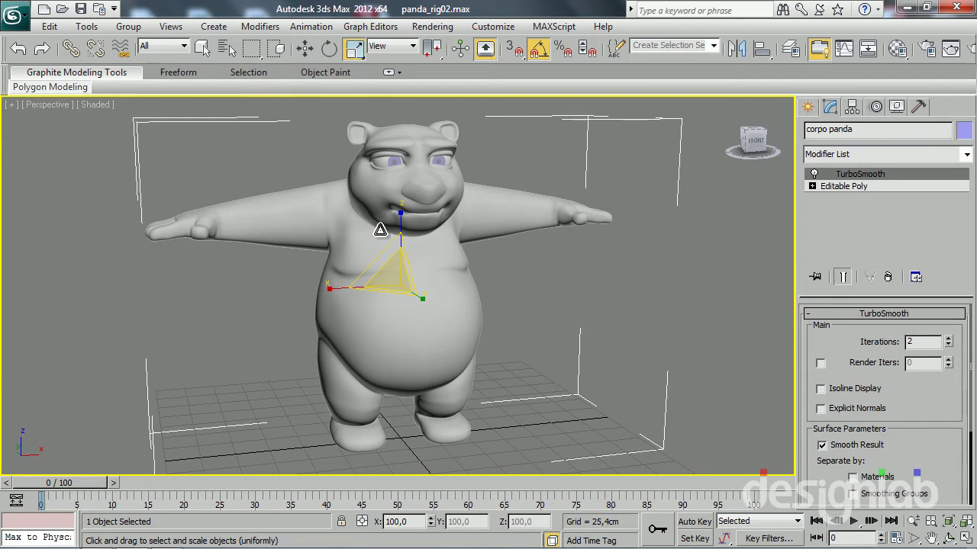
pyautogui.moveTo(380, 252)
pyautogui.mouseDown(button='middle')
pyautogui.moveTo(360, 264)
pyautogui.moveTo(484, 255)
pyautogui.moveTo(392, 257)
pyautogui.moveTo(391, 269)
pyautogui.moveTo(375, 261)
pyautogui.mouseUp(button='middle')
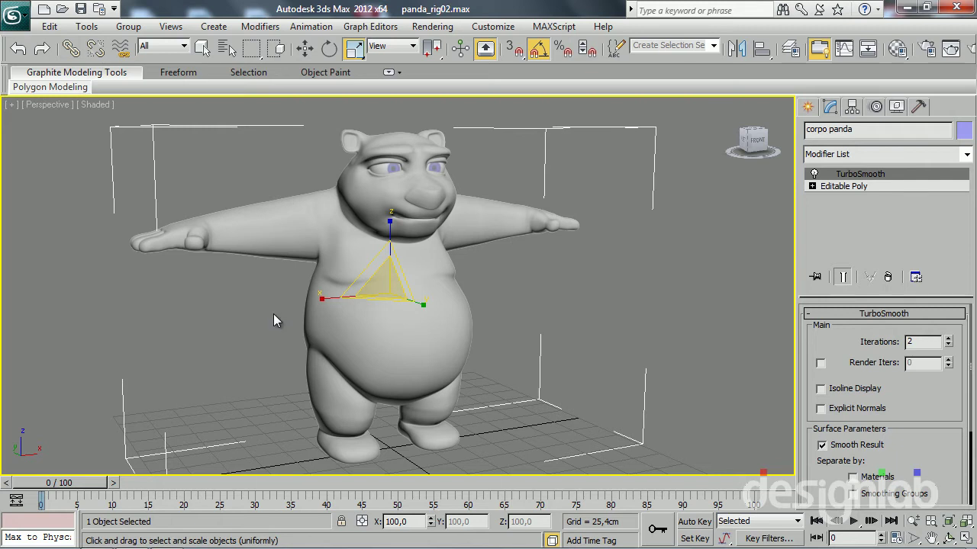
pyautogui.moveTo(375, 284); pyautogui.dragTo(386, 280, button='middle')
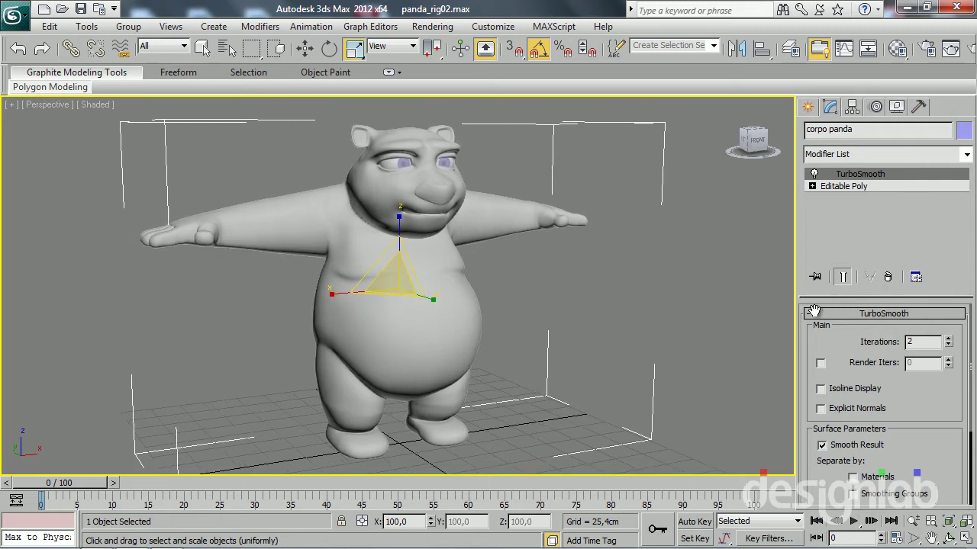
pyautogui.click(947, 345)
pyautogui.click(820, 364)
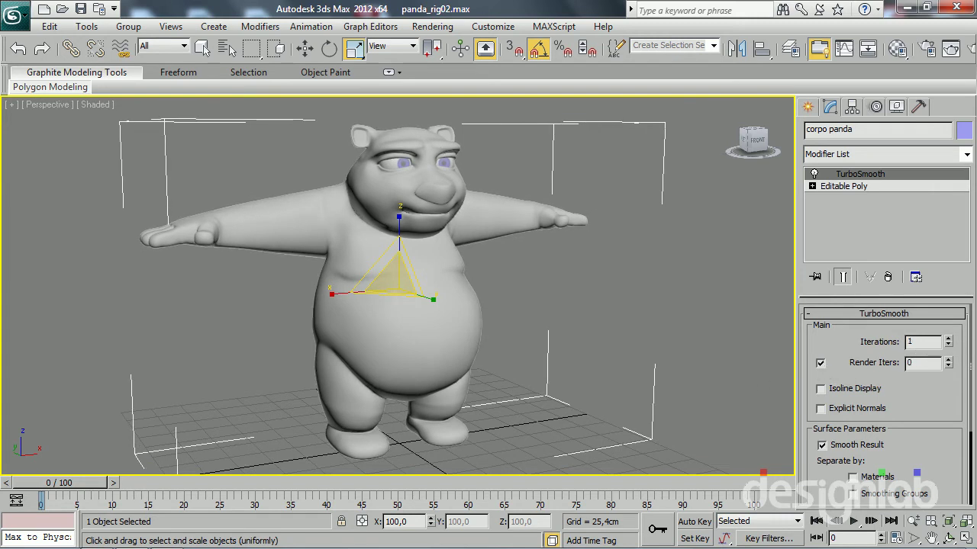
pyautogui.click(948, 359)
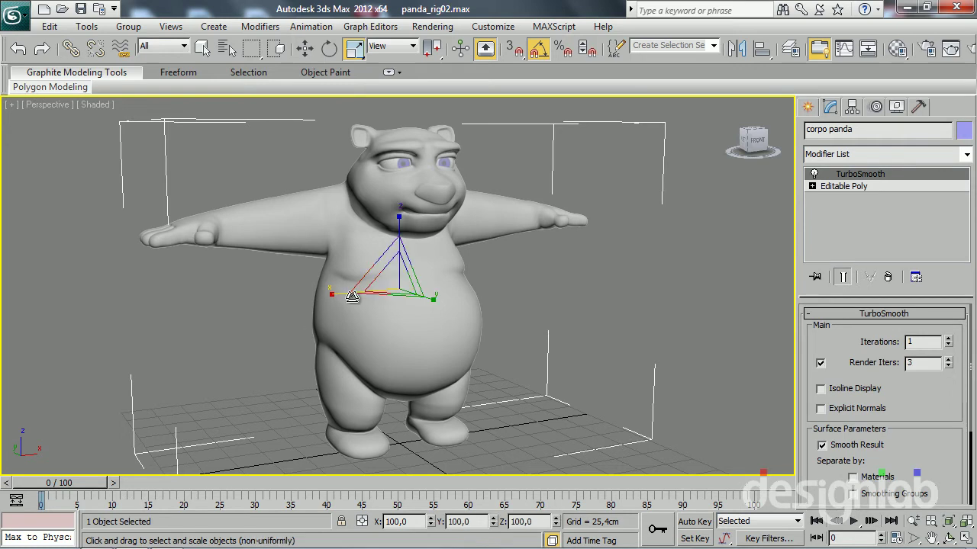
pyautogui.moveTo(859, 341)
pyautogui.mouseDown()
pyautogui.moveTo(859, 332)
pyautogui.moveTo(859, 388)
pyautogui.mouseUp()
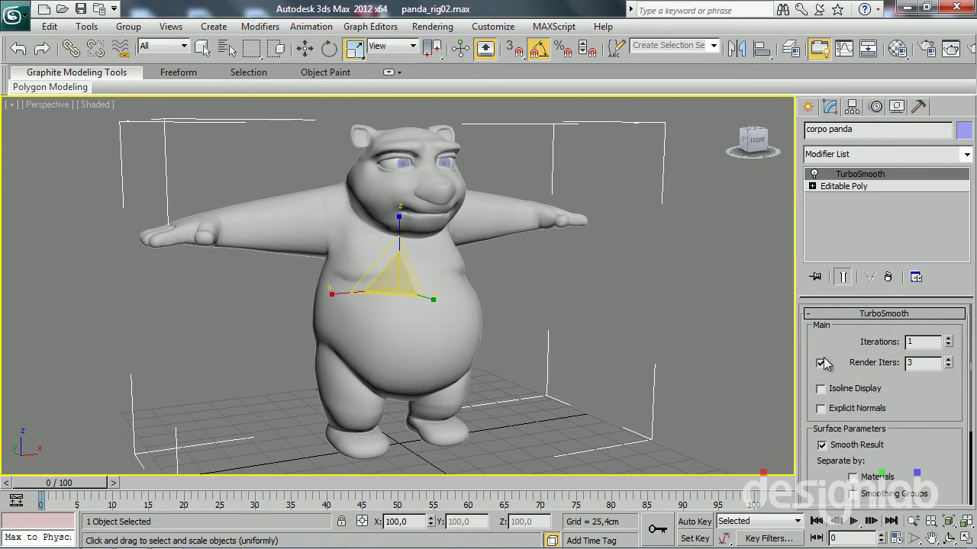
pyautogui.click(947, 346)
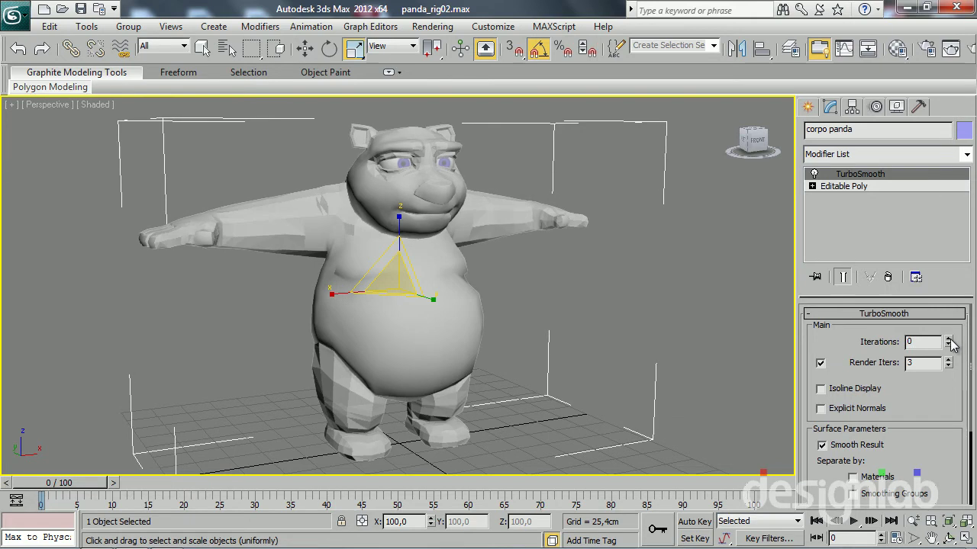
pyautogui.click(948, 338)
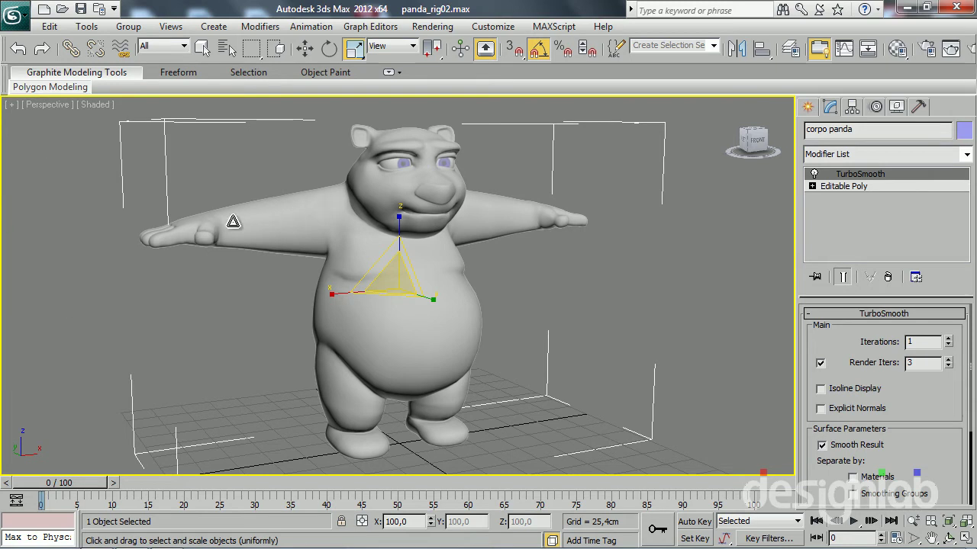
# Step: Orbit and zoom around the panda's head to inspect it from the side
pyautogui.keyDown('alt'); pyautogui.moveTo(578, 218); pyautogui.dragTo(556, 218, button='middle'); pyautogui.keyUp('alt')
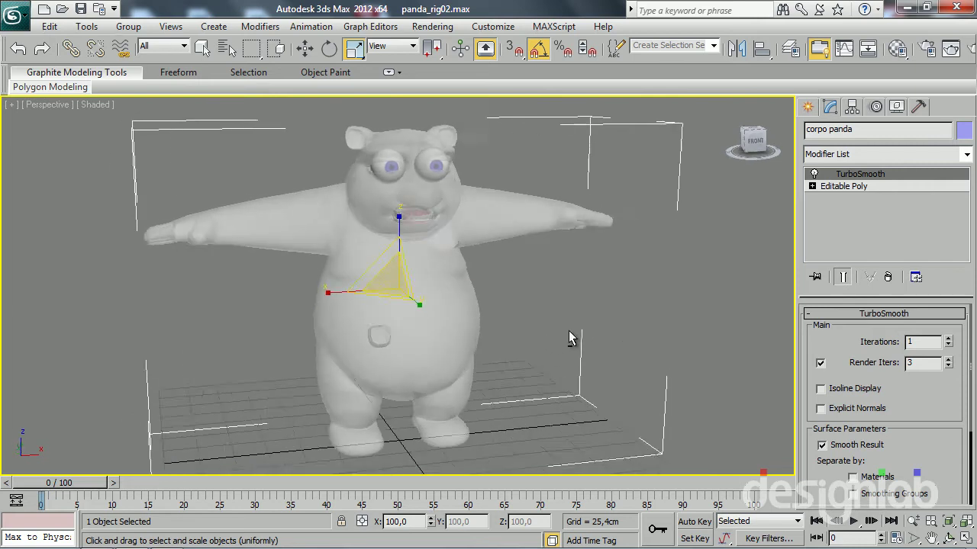
pyautogui.moveTo(571, 338)
pyautogui.keyDown('alt'); pyautogui.mouseDown(button='middle')
pyautogui.moveTo(648, 331)
pyautogui.moveTo(475, 331)
pyautogui.moveTo(539, 338)
pyautogui.moveTo(492, 283)
pyautogui.moveTo(429, 295)
pyautogui.moveTo(429, 331)
pyautogui.mouseUp(button='middle'); pyautogui.keyUp('alt')
pyautogui.scroll(5, 419, 301)
pyautogui.scroll(3, 421, 358)
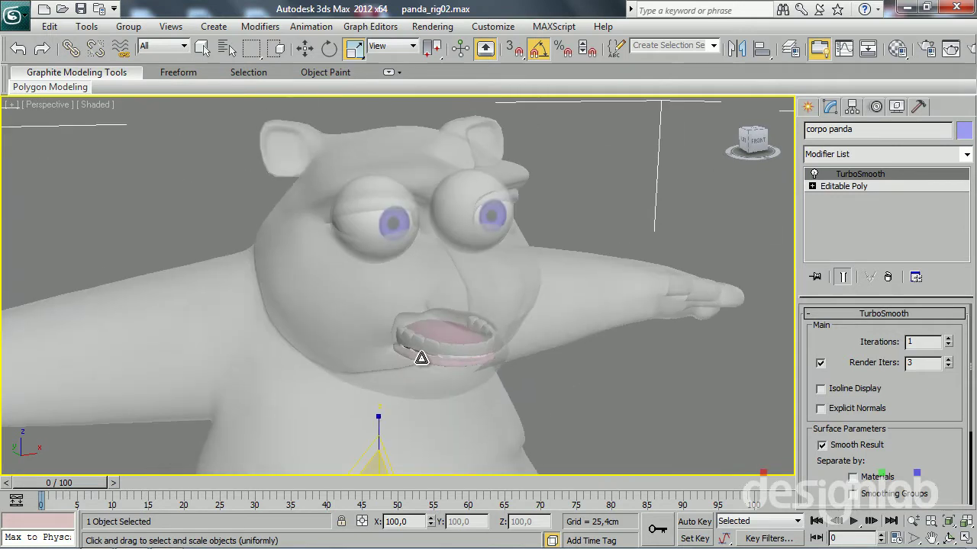
pyautogui.scroll(-2, 366, 295)
pyautogui.scroll(-4, 375, 280)
pyautogui.moveTo(375, 280)
pyautogui.keyDown('alt'); pyautogui.mouseDown(button='middle')
pyautogui.moveTo(448, 272)
pyautogui.moveTo(458, 257)
pyautogui.moveTo(342, 279)
pyautogui.moveTo(324, 244)
pyautogui.mouseUp(button='middle'); pyautogui.keyUp('alt')
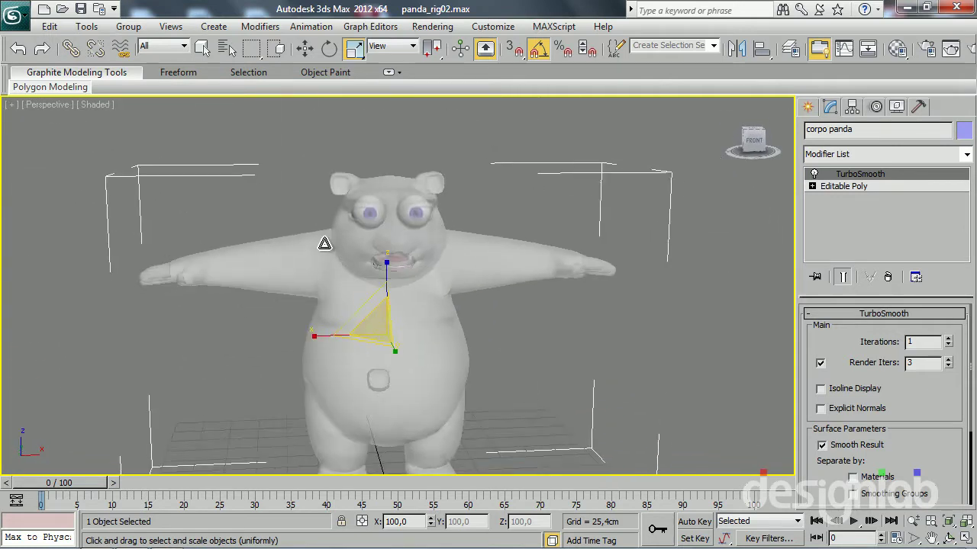
# Step: Hide the seven objects from dentes panda through olho interno esq: teeth, gums, tongue and eyes
pyautogui.press('h')
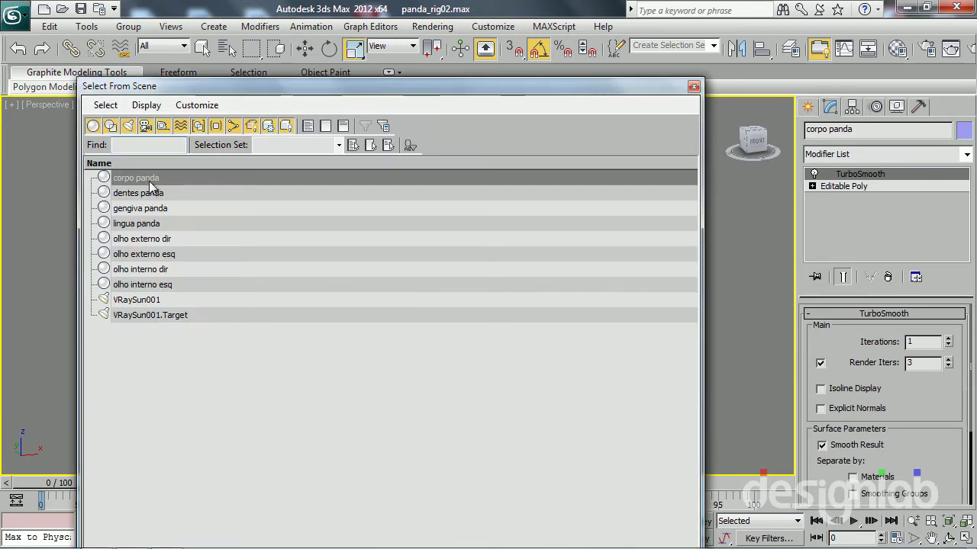
pyautogui.click(150, 193)
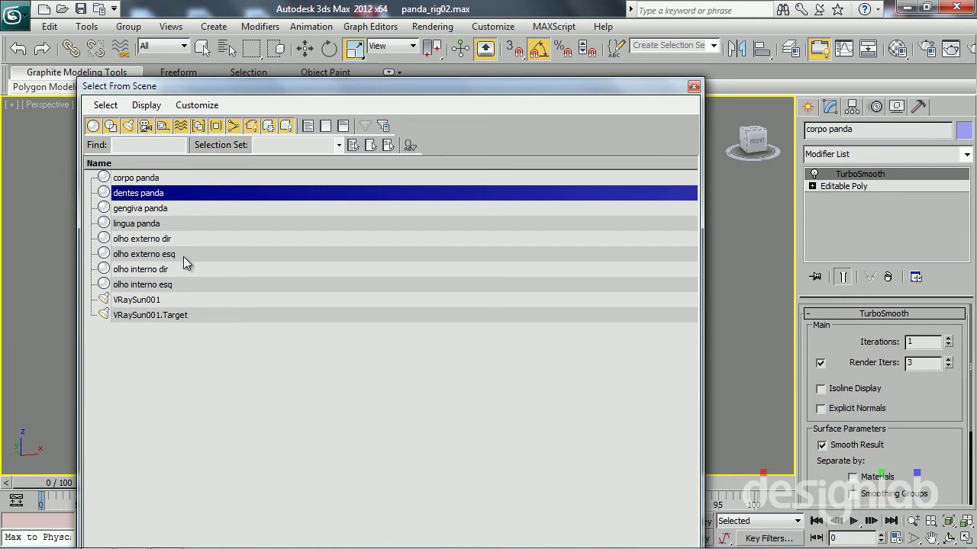
pyautogui.keyDown('shift'); pyautogui.click(151, 286); pyautogui.keyUp('shift')
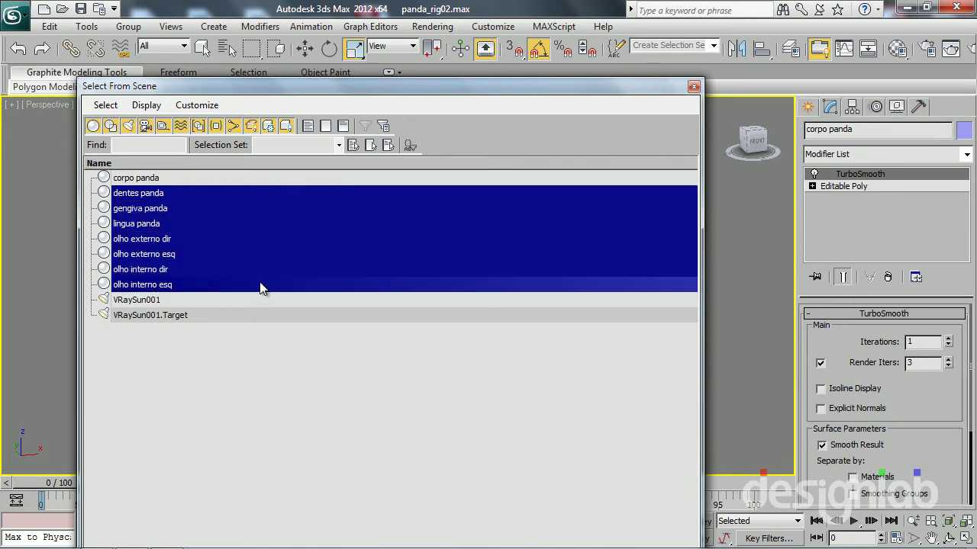
pyautogui.press('Return')
pyautogui.rightClick(335, 284)
pyautogui.click(396, 235)
# Step: Show edged faces on the panda body mesh and clear the selection
pyautogui.moveTo(434, 306)
pyautogui.keyDown('alt'); pyautogui.mouseDown(button='middle')
pyautogui.moveTo(352, 304)
pyautogui.moveTo(457, 321)
pyautogui.mouseUp(button='middle'); pyautogui.keyUp('alt')
pyautogui.press('F4')
pyautogui.scroll(2, 357, 308)
pyautogui.click(355, 306)
pyautogui.press('w')
pyautogui.click(581, 304)
pyautogui.moveTo(581, 303)
pyautogui.keyDown('alt'); pyautogui.mouseDown(button='middle')
pyautogui.moveTo(534, 307)
pyautogui.moveTo(512, 332)
pyautogui.moveTo(508, 301)
pyautogui.moveTo(572, 306)
pyautogui.moveTo(561, 311)
pyautogui.mouseUp(button='middle'); pyautogui.keyUp('alt')
pyautogui.click(807, 107)
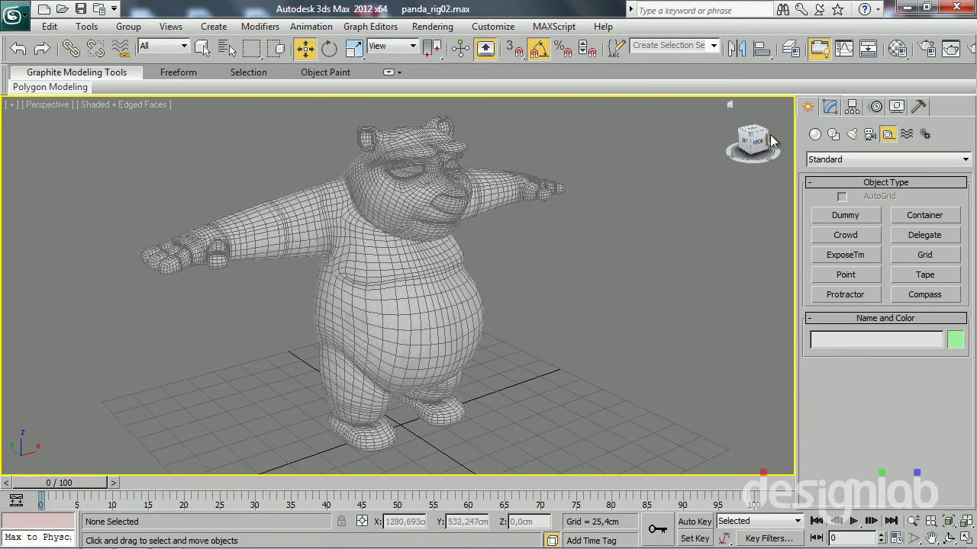
# Step: Create a new layer named 'bones e etc' and make it the current layer
pyautogui.click(925, 135)
pyautogui.click(847, 236)
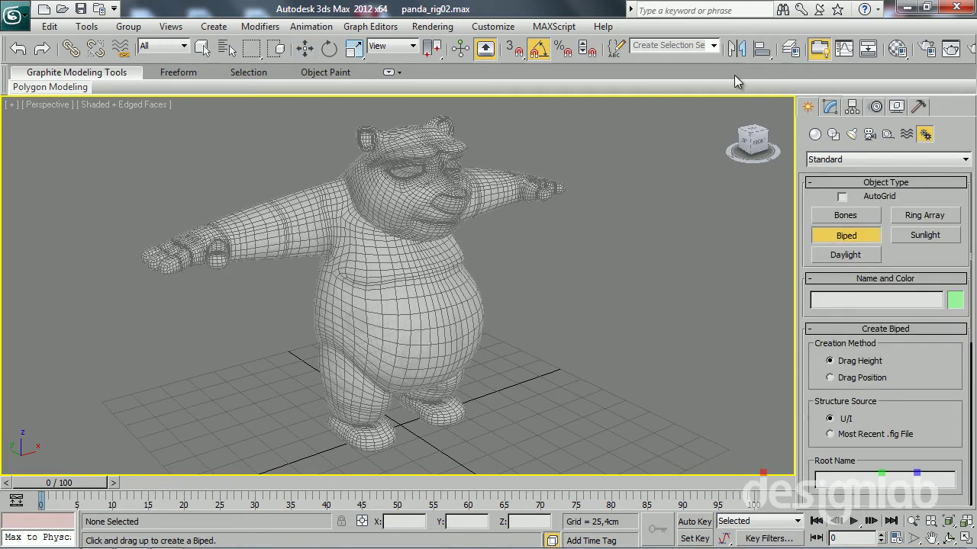
pyautogui.click(790, 48)
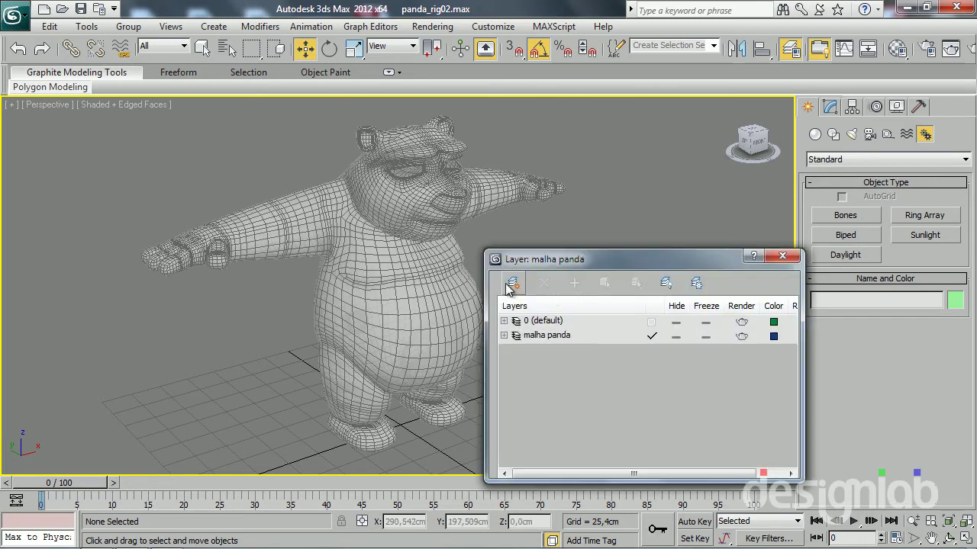
pyautogui.click(512, 282)
pyautogui.click(557, 337)
pyautogui.write('bones e etc')
pyautogui.press('Return')
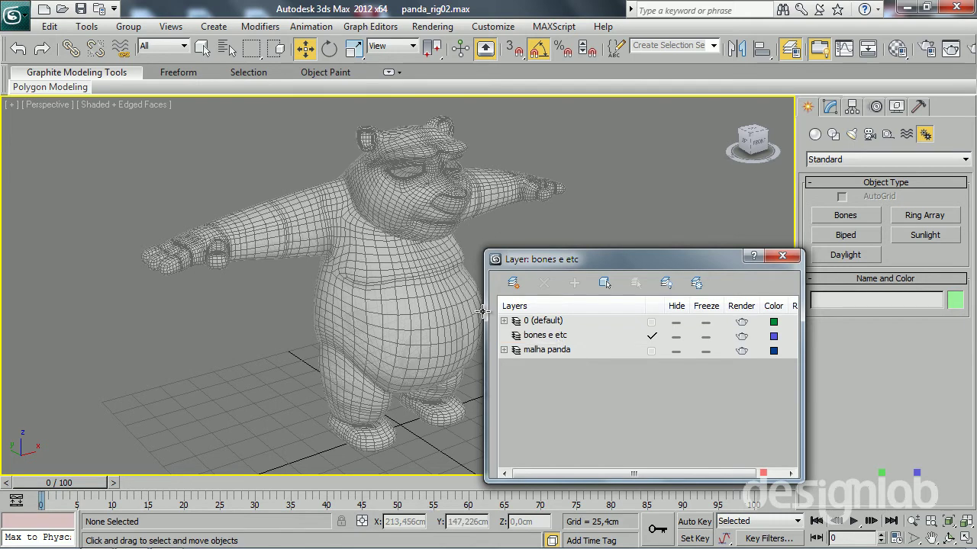
pyautogui.click(542, 340)
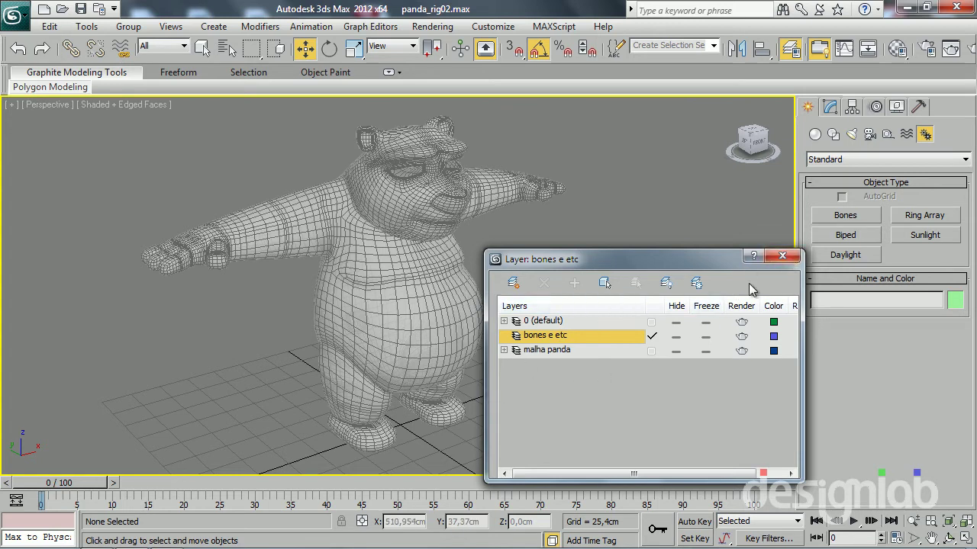
pyautogui.click(784, 256)
pyautogui.scroll(3, 440, 366)
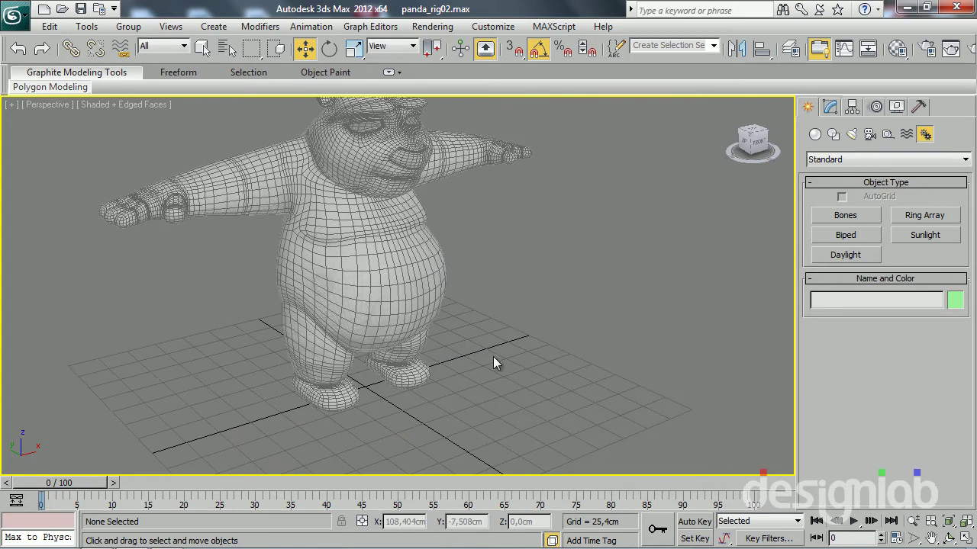
# Step: Drag out a Biped from the panda's feet up to its head height
pyautogui.click(859, 235)
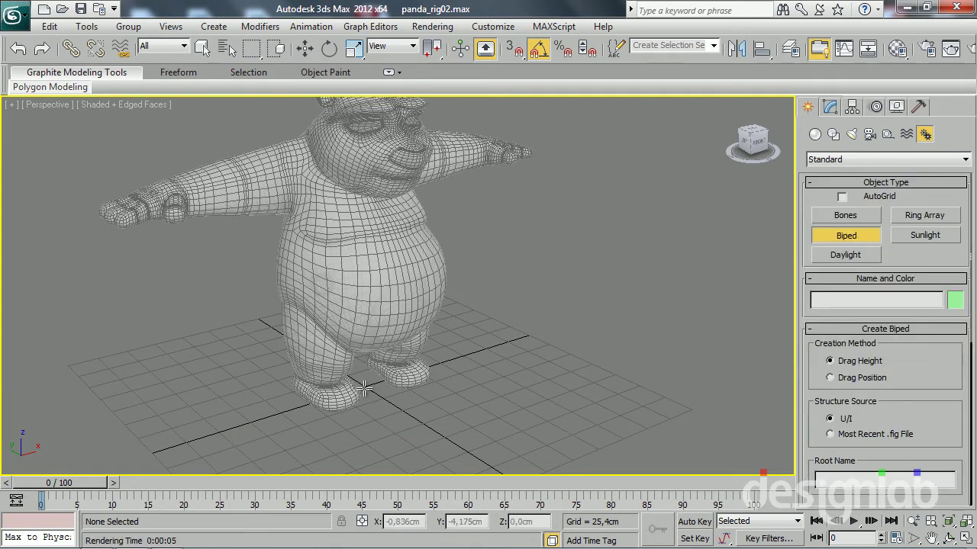
pyautogui.moveTo(365, 390); pyautogui.dragTo(303, 72)
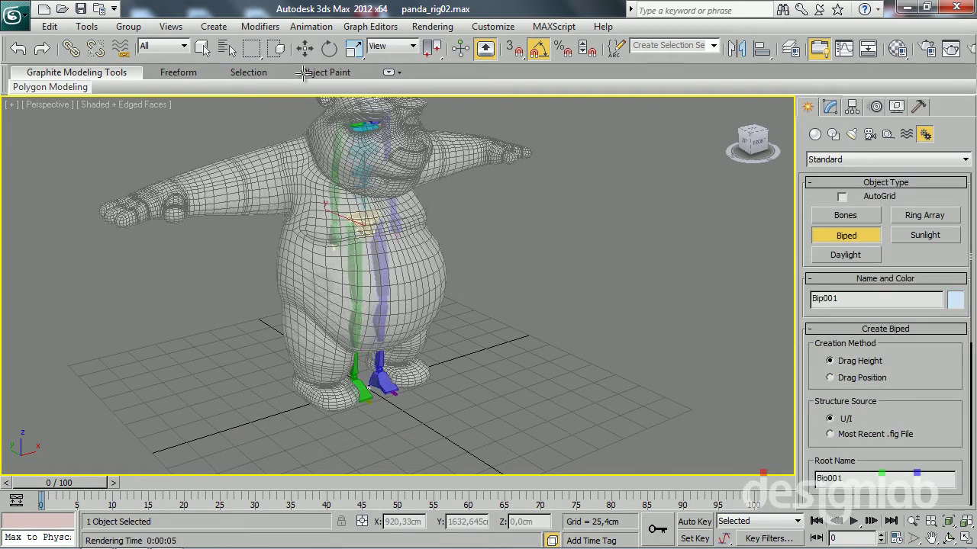
pyautogui.moveTo(338, 272)
pyautogui.keyDown('alt'); pyautogui.mouseDown(button='middle')
pyautogui.moveTo(335, 303)
pyautogui.moveTo(274, 313)
pyautogui.moveTo(346, 303)
pyautogui.mouseUp(button='middle'); pyautogui.keyUp('alt')
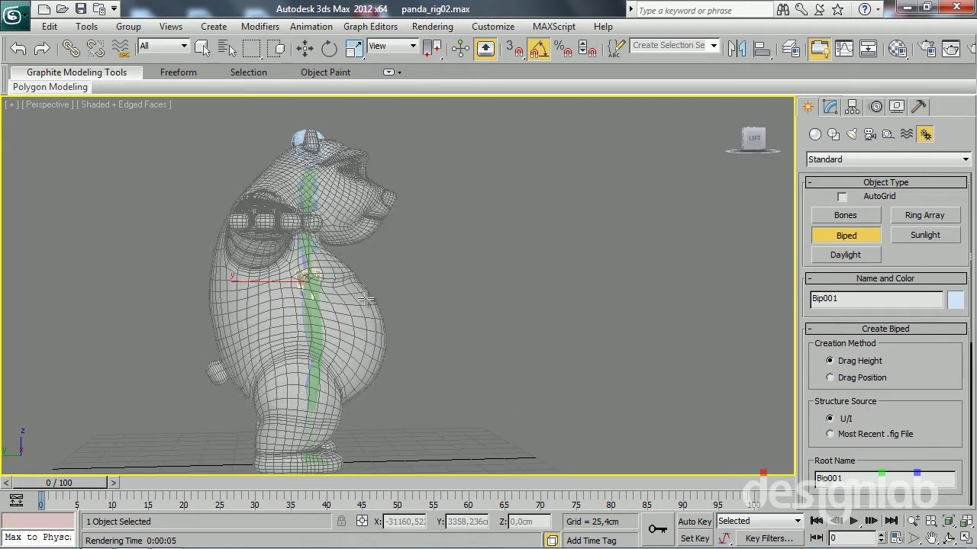
pyautogui.moveTo(345, 303)
pyautogui.keyDown('alt'); pyautogui.mouseDown(button='middle')
pyautogui.moveTo(368, 272)
pyautogui.moveTo(354, 306)
pyautogui.moveTo(365, 325)
pyautogui.mouseUp(button='middle'); pyautogui.keyUp('alt')
pyautogui.press('w')
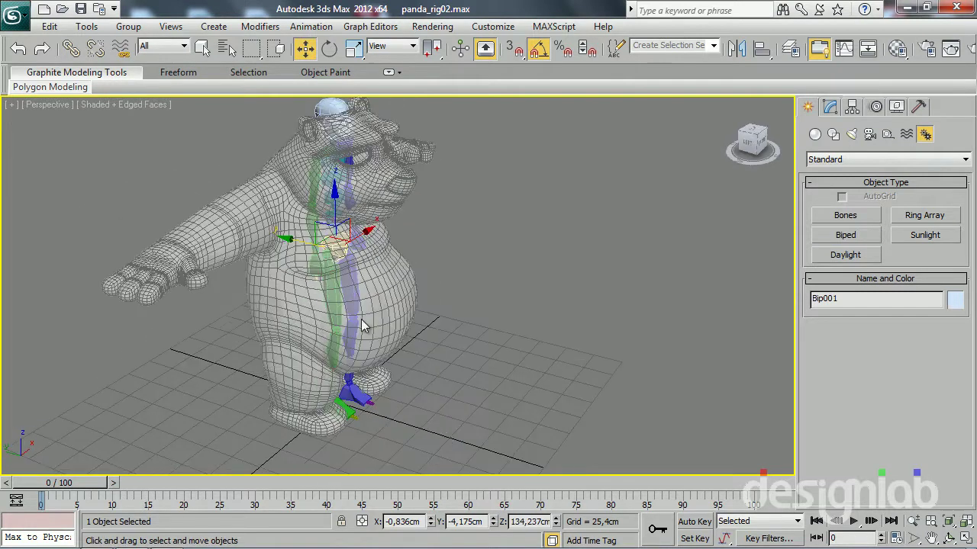
# Step: Show Bip001's biped parameters in the Motion panel
pyautogui.click(831, 107)
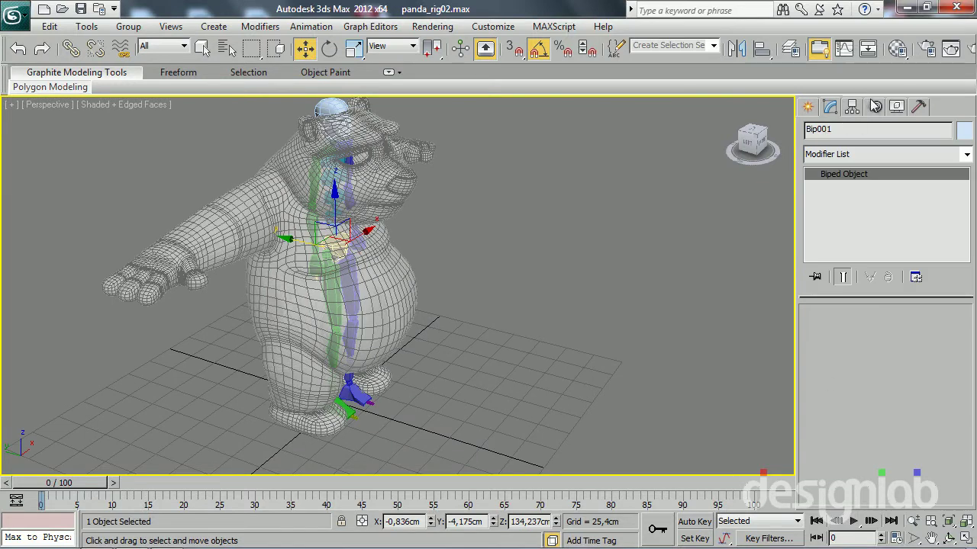
pyautogui.keyDown('alt'); pyautogui.moveTo(274, 217); pyautogui.dragTo(305, 222, button='middle'); pyautogui.keyUp('alt')
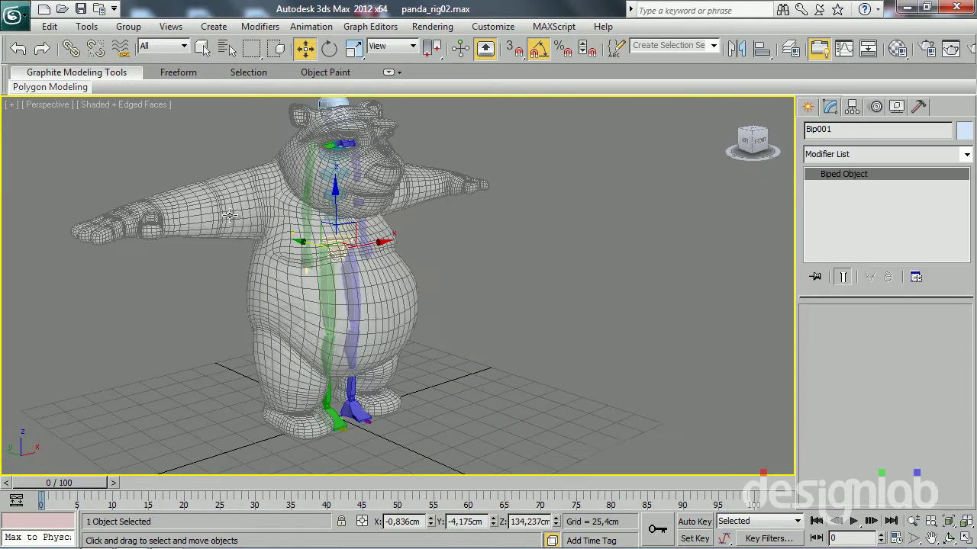
pyautogui.click(873, 106)
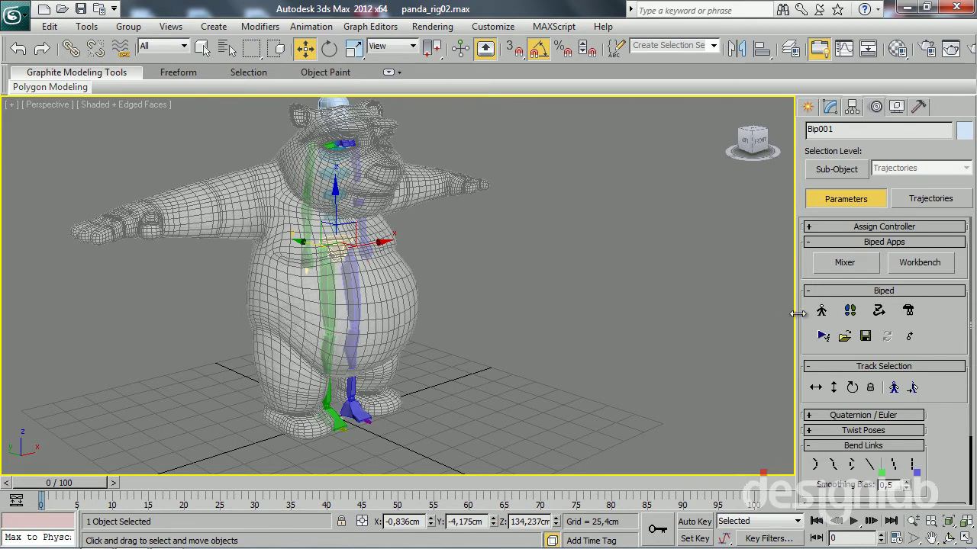
# Step: Enter Figure Mode and set the Biped Structure body type to Classic
pyautogui.click(821, 311)
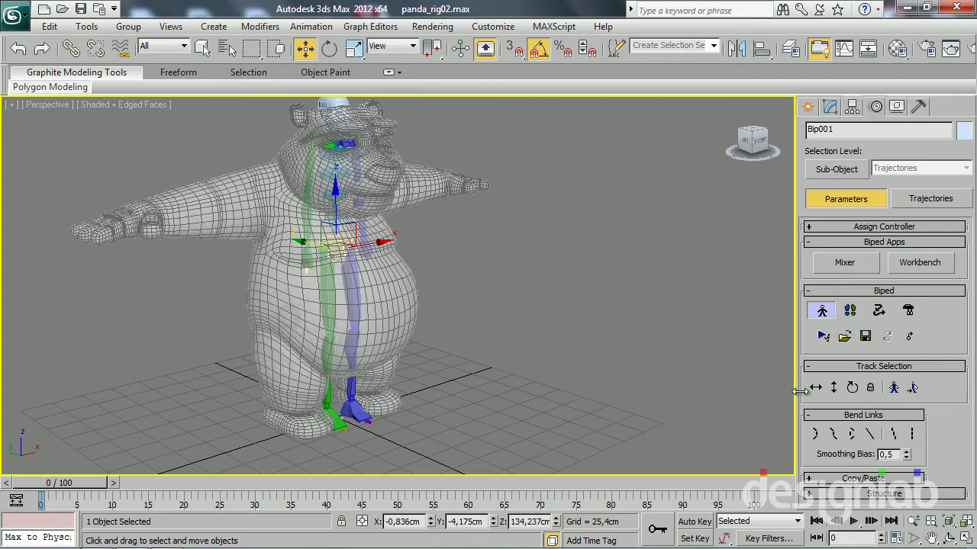
pyautogui.click(839, 493)
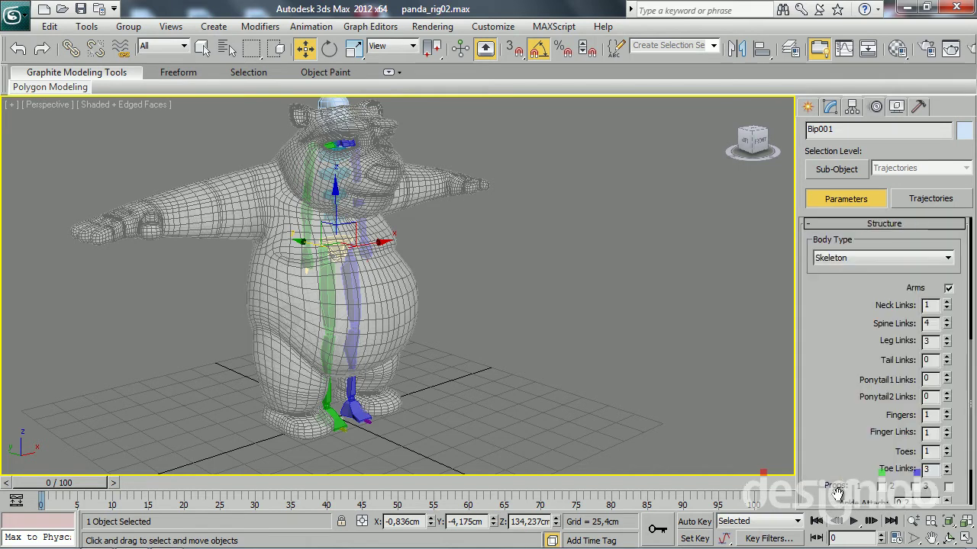
pyautogui.scroll(-3, 811, 313)
pyautogui.moveTo(811, 313)
pyautogui.mouseDown()
pyautogui.moveTo(812, 227)
pyautogui.moveTo(815, 337)
pyautogui.mouseUp()
pyautogui.click(947, 299)
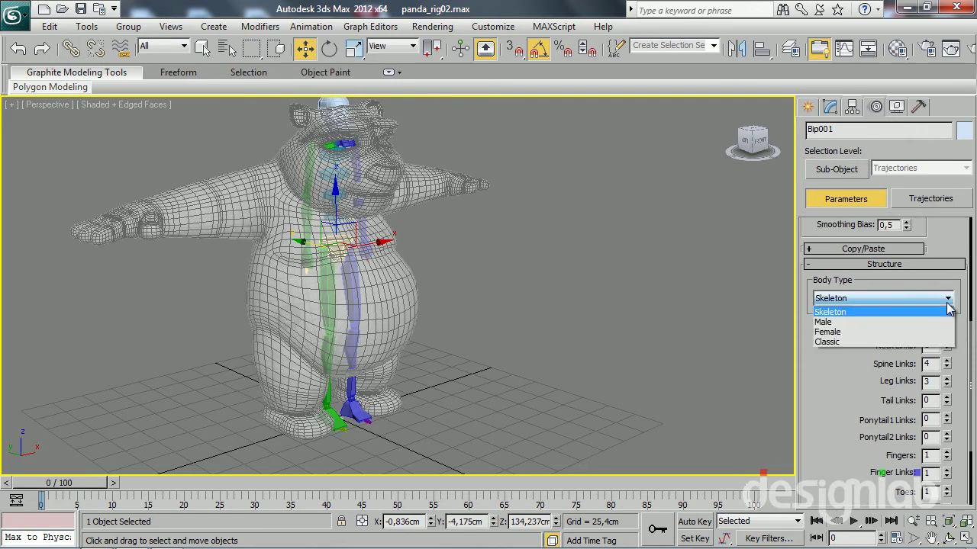
pyautogui.click(826, 341)
# Step: Shrink the biped's Height to about 93 cm inside the panda
pyautogui.moveTo(306, 358)
pyautogui.keyDown('alt'); pyautogui.mouseDown(button='middle')
pyautogui.moveTo(370, 365)
pyautogui.moveTo(454, 354)
pyautogui.moveTo(350, 349)
pyautogui.mouseUp(button='middle'); pyautogui.keyUp('alt')
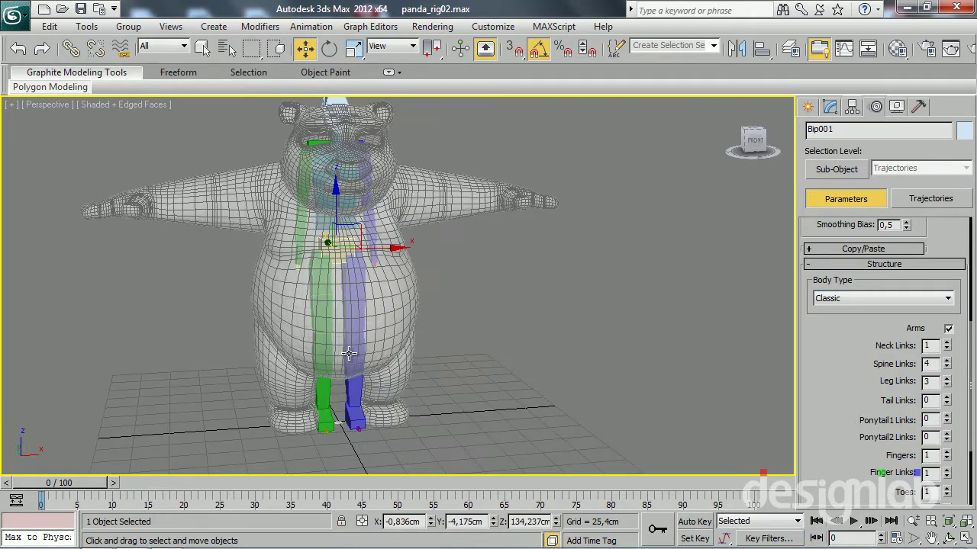
pyautogui.scroll(2, 557, 313)
pyautogui.scroll(1, 497, 338)
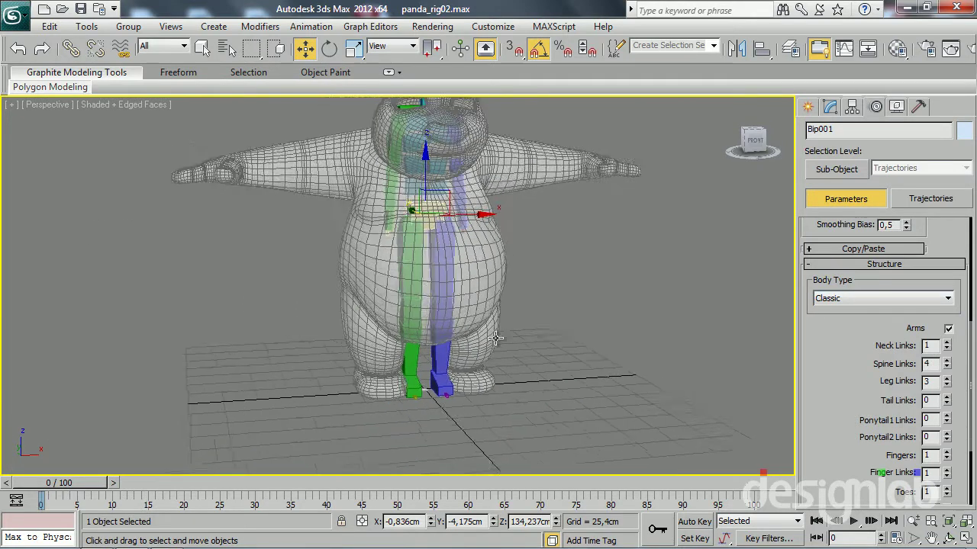
pyautogui.scroll(2, 458, 336)
pyautogui.scroll(2, 419, 330)
pyautogui.scroll(-3, 865, 407)
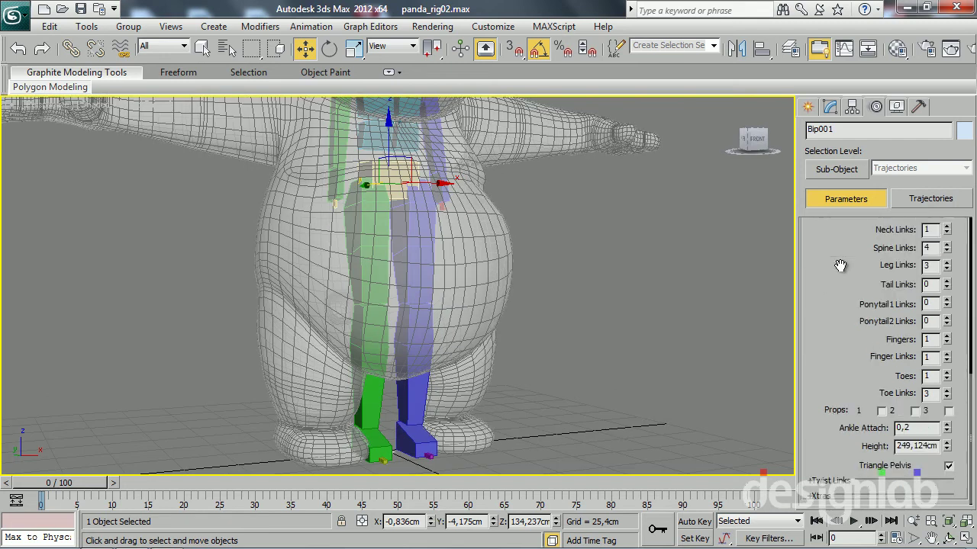
pyautogui.scroll(-3, 610, 360)
pyautogui.moveTo(946, 446)
pyautogui.mouseDown()
pyautogui.moveTo(946, 473)
pyautogui.moveTo(963, 259)
pyautogui.mouseUp()
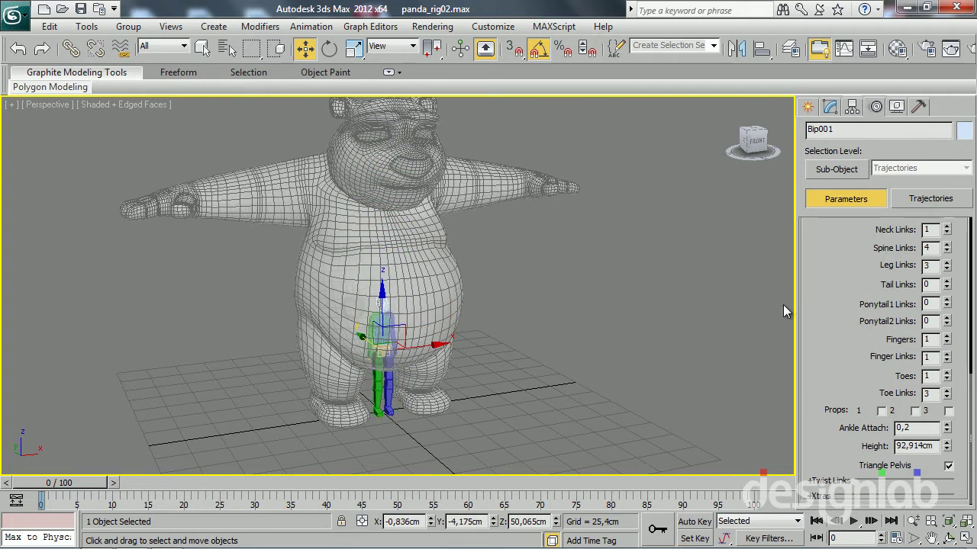
# Step: In Front view, set the biped Height to about 126.4 cm and save the scene
pyautogui.click(753, 140)
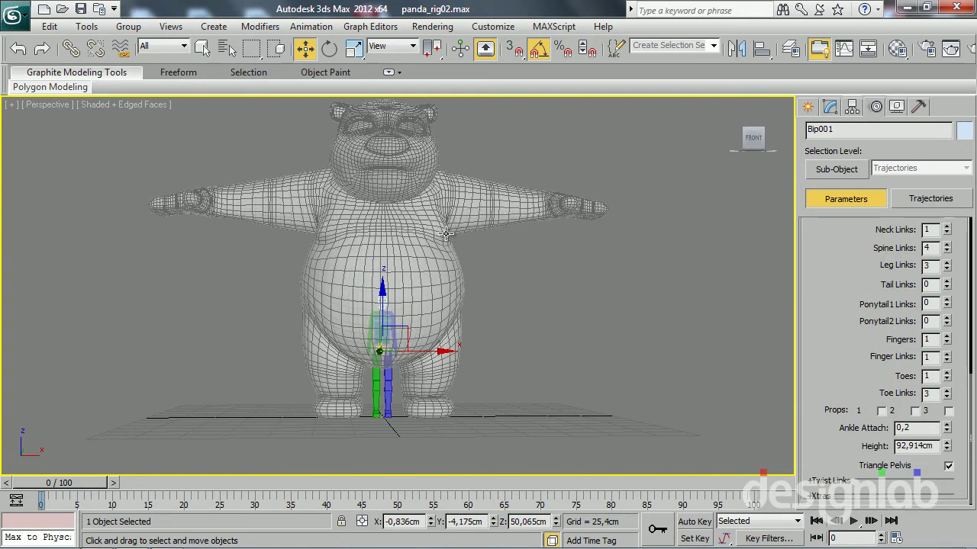
pyautogui.press('f')
pyautogui.scroll(5, 453, 306)
pyautogui.moveTo(453, 305); pyautogui.dragTo(447, 310, button='middle')
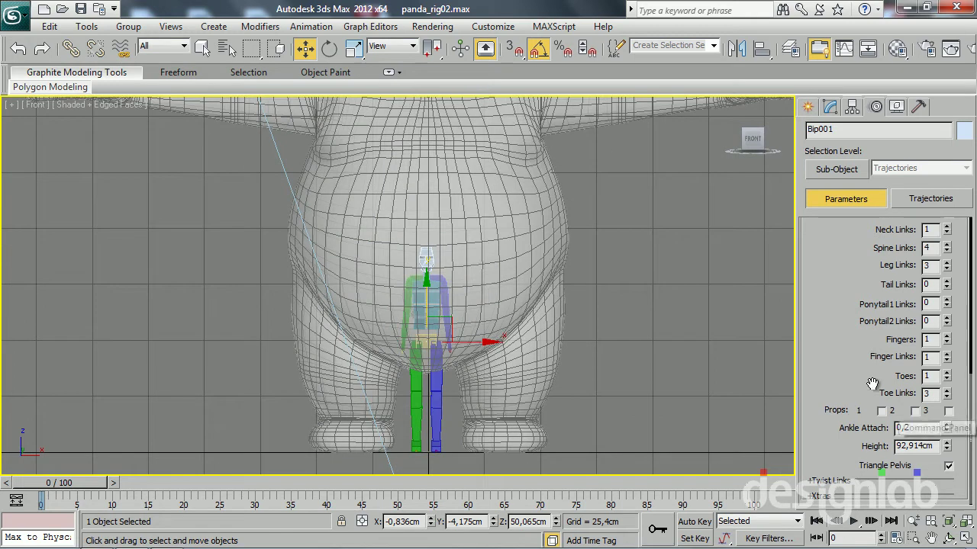
pyautogui.click(946, 449)
pyautogui.moveTo(946, 449)
pyautogui.mouseDown()
pyautogui.moveTo(931, 261)
pyautogui.moveTo(928, 343)
pyautogui.mouseUp()
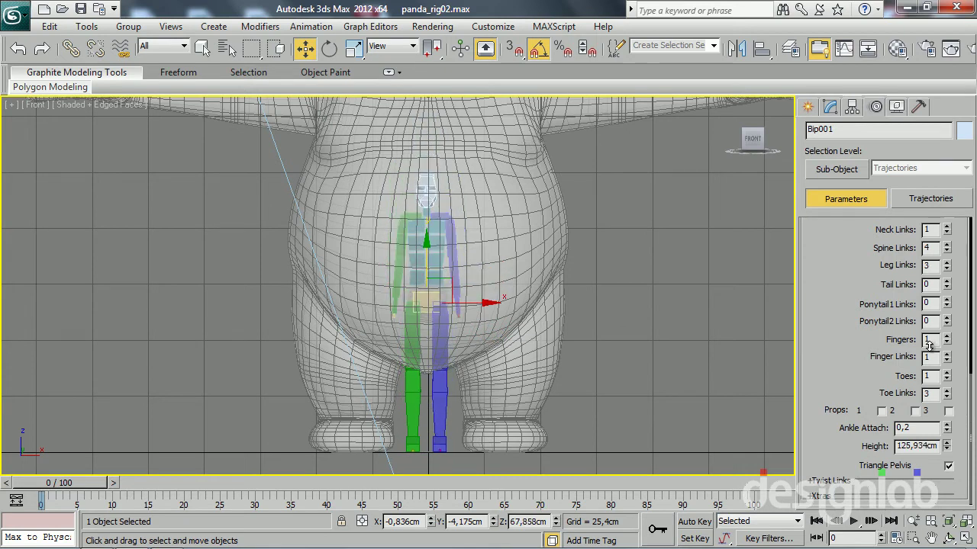
pyautogui.moveTo(929, 342); pyautogui.dragTo(928, 344)
pyautogui.moveTo(329, 255); pyautogui.dragTo(333, 211, button='middle')
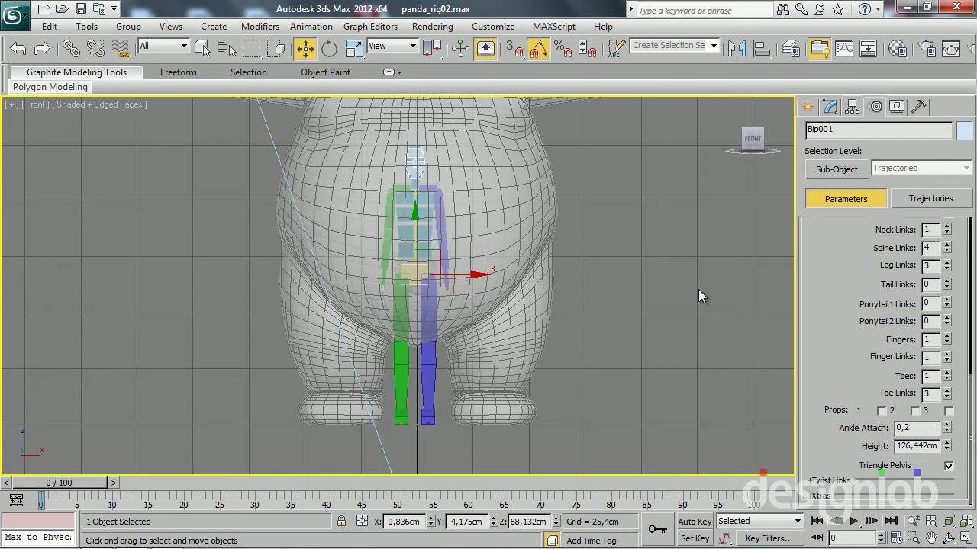
pyautogui.hotkey('ctrl', 's')
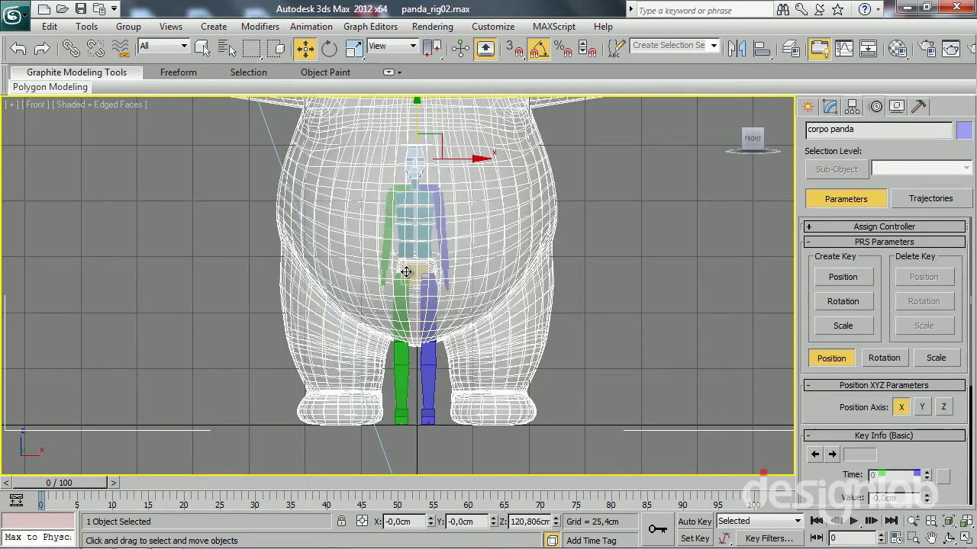
# Step: Freeze the malha panda layer in the Layer Manager
pyautogui.click(406, 271)
pyautogui.click(790, 49)
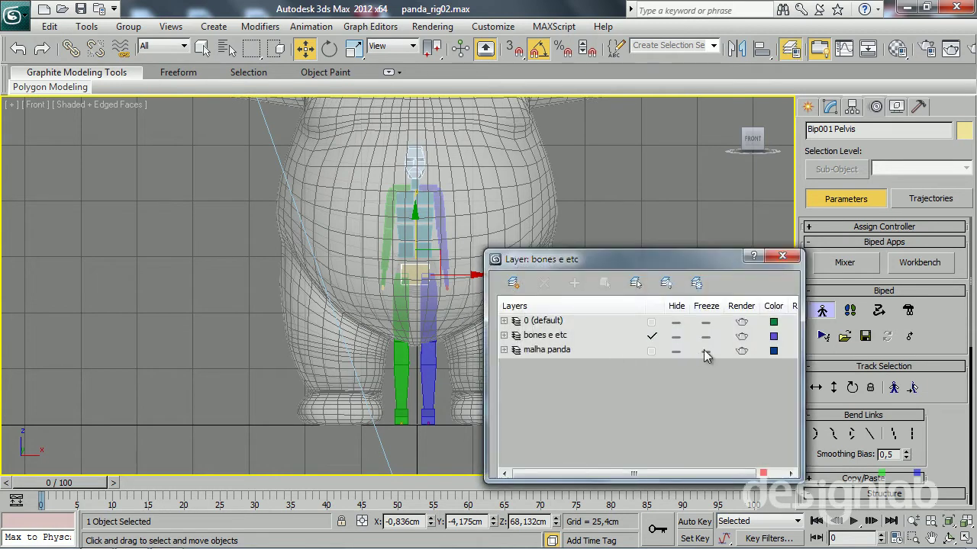
pyautogui.click(705, 351)
pyautogui.click(783, 256)
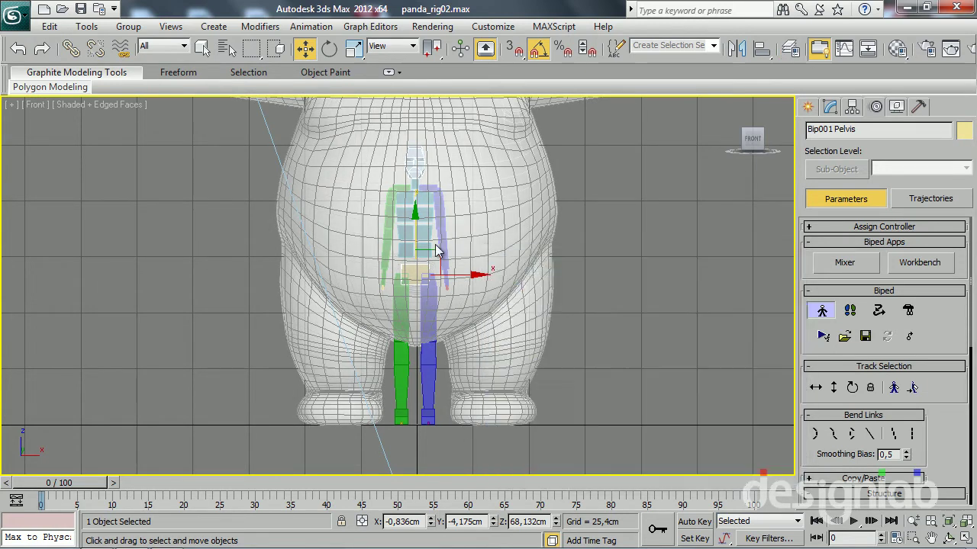
# Step: Reselect Bip001 Pelvis and begin scaling it wider along X
pyautogui.click(480, 208)
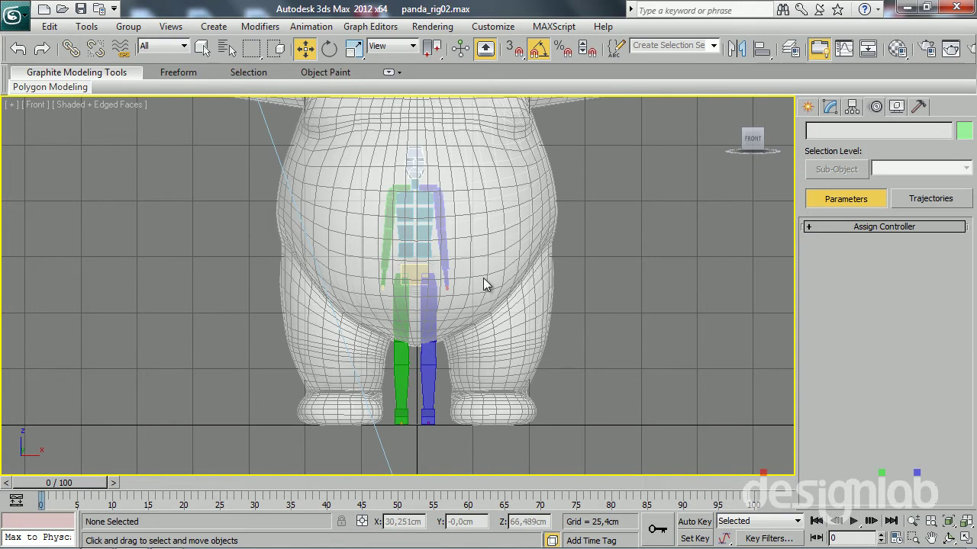
pyautogui.click(403, 268)
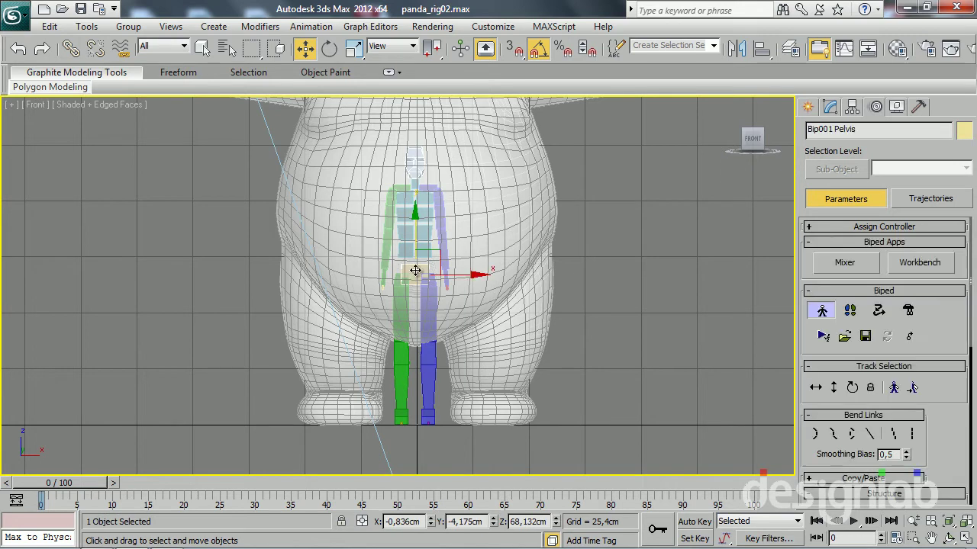
pyautogui.press('r')
pyautogui.moveTo(473, 276)
pyautogui.mouseDown()
pyautogui.moveTo(566, 286)
pyautogui.moveTo(467, 302)
pyautogui.mouseUp()
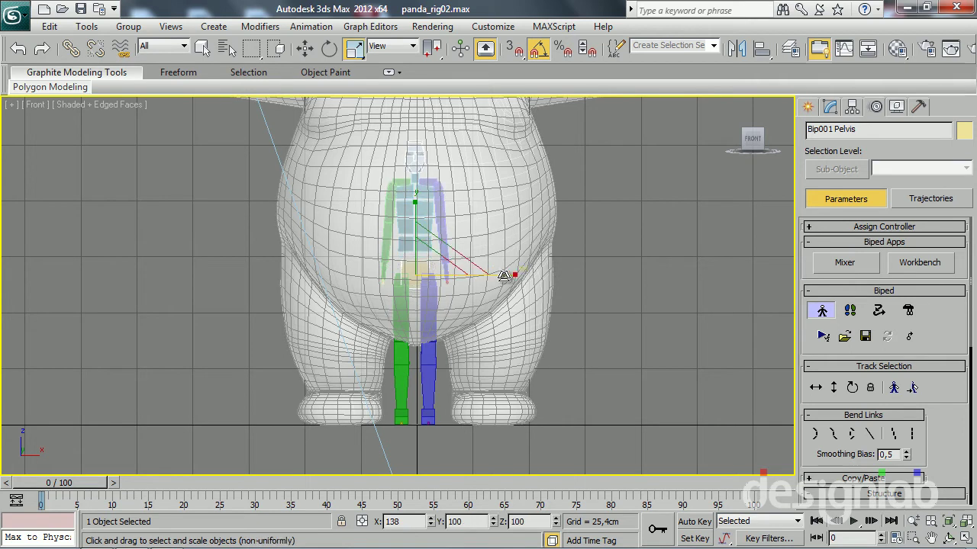
# Step: Scale the pelvis along its Local axis so the legs sit further apart
pyautogui.click(377, 46)
pyautogui.click(385, 98)
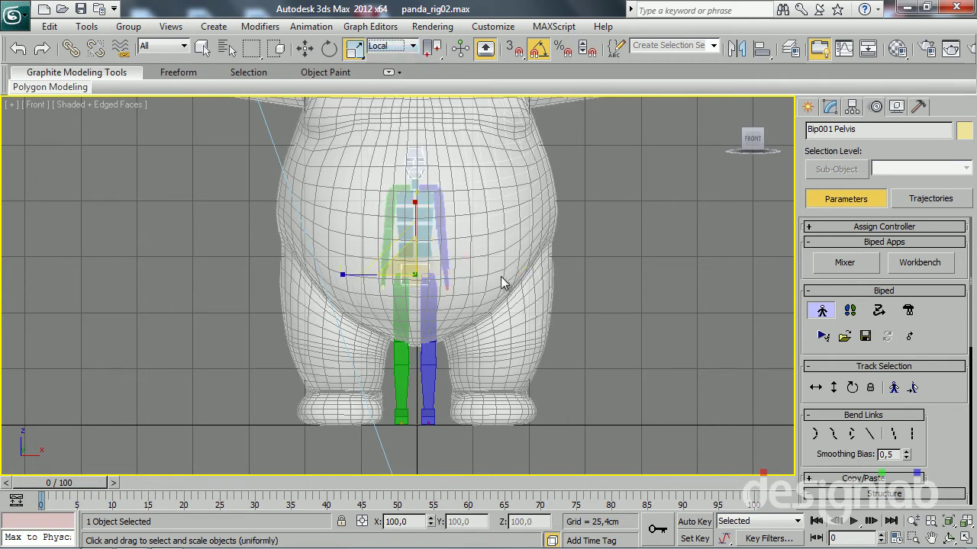
pyautogui.moveTo(343, 274)
pyautogui.mouseDown()
pyautogui.moveTo(164, 265)
pyautogui.moveTo(344, 262)
pyautogui.mouseUp()
pyautogui.moveTo(265, 293)
pyautogui.mouseDown(button='middle')
pyautogui.moveTo(228, 320)
pyautogui.moveTo(277, 333)
pyautogui.moveTo(394, 334)
pyautogui.moveTo(362, 326)
pyautogui.mouseUp(button='middle')
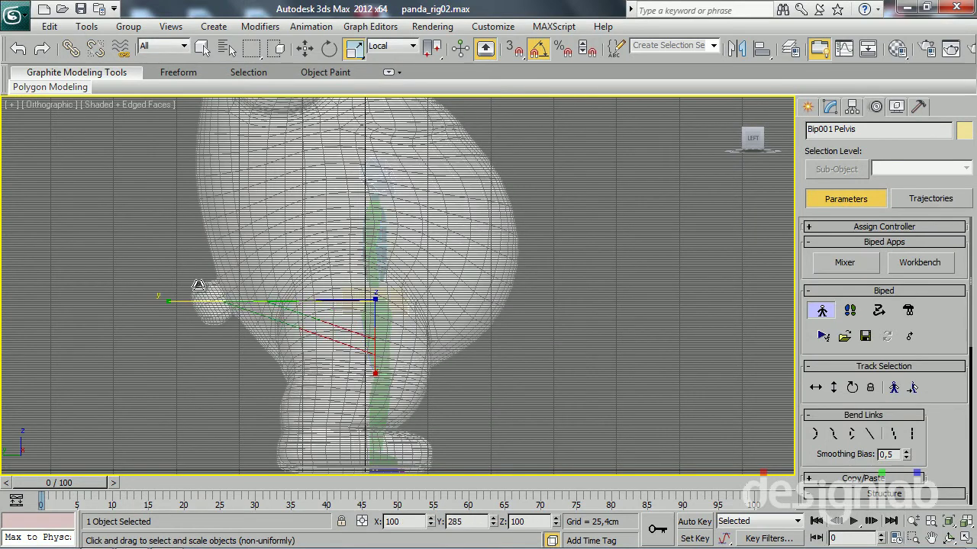
pyautogui.moveTo(495, 320)
pyautogui.keyDown('alt'); pyautogui.mouseDown(button='middle')
pyautogui.moveTo(466, 333)
pyautogui.moveTo(508, 322)
pyautogui.moveTo(437, 325)
pyautogui.mouseUp(button='middle'); pyautogui.keyUp('alt')
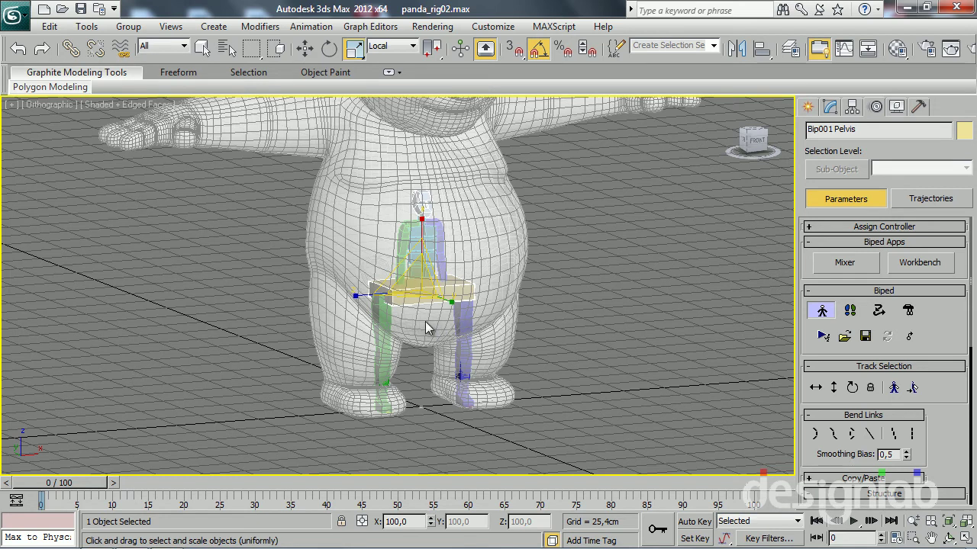
pyautogui.keyDown('alt'); pyautogui.moveTo(424, 321); pyautogui.dragTo(395, 315, button='middle'); pyautogui.keyUp('alt')
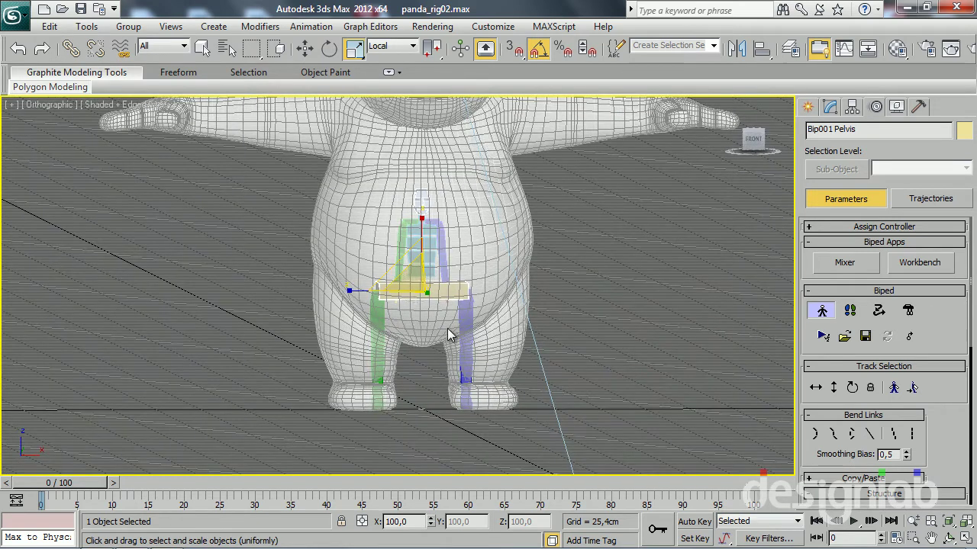
pyautogui.keyDown('alt'); pyautogui.moveTo(450, 336); pyautogui.dragTo(404, 328, button='middle'); pyautogui.keyUp('alt')
pyautogui.scroll(3, 404, 317)
pyautogui.scroll(2, 430, 298)
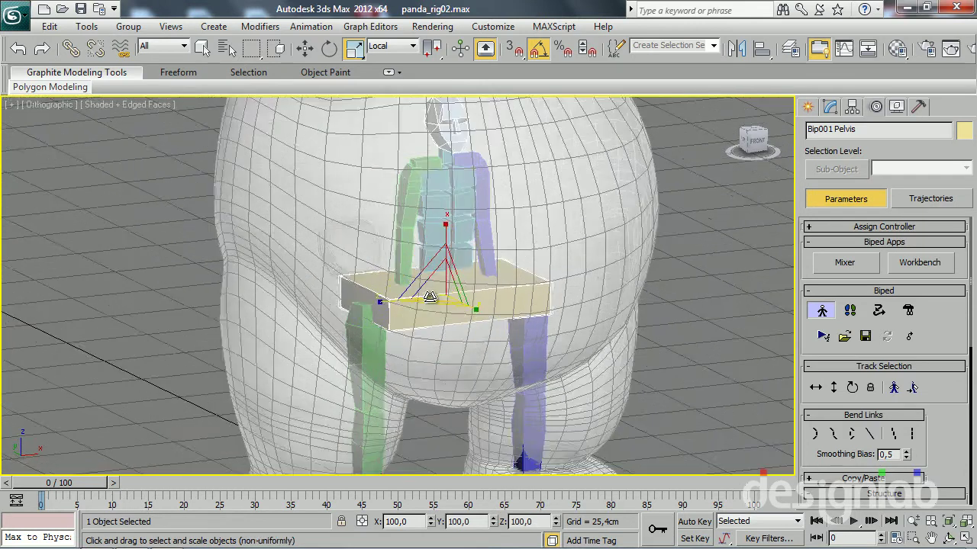
pyautogui.scroll(-3, 430, 297)
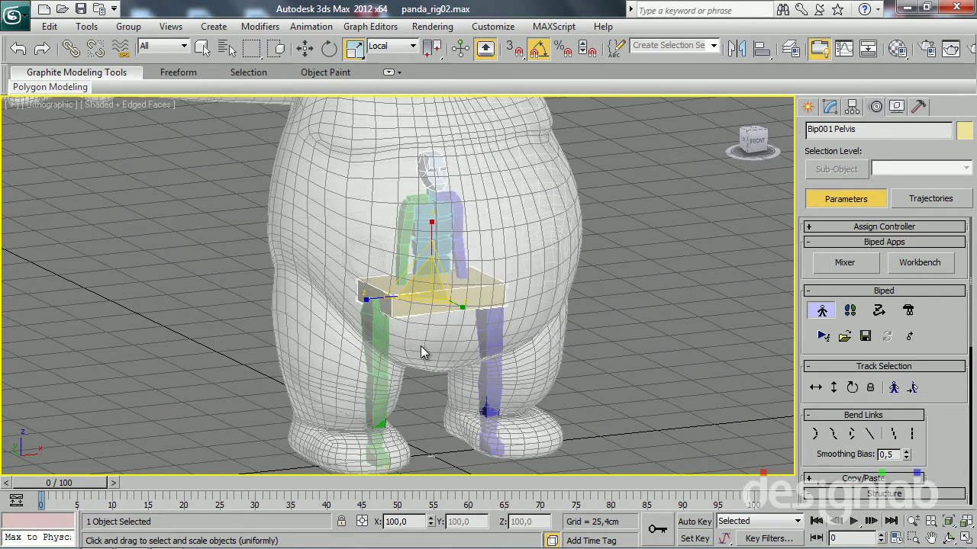
# Step: Select the Bip001 root and display the rig in wireframe
pyautogui.press('pageup')
pyautogui.press('w')
pyautogui.moveTo(421, 346)
pyautogui.keyDown('alt'); pyautogui.mouseDown(button='middle')
pyautogui.moveTo(439, 282)
pyautogui.moveTo(465, 282)
pyautogui.mouseUp(button='middle'); pyautogui.keyUp('alt')
pyautogui.press('F3')
pyautogui.scroll(5, 453, 323)
pyautogui.moveTo(405, 348)
pyautogui.keyDown('alt'); pyautogui.mouseDown(button='middle')
pyautogui.moveTo(354, 374)
pyautogui.moveTo(420, 375)
pyautogui.mouseUp(button='middle'); pyautogui.keyUp('alt')
# Step: In Left view, move Bip001 to centre it within the panda's side profile
pyautogui.press('l')
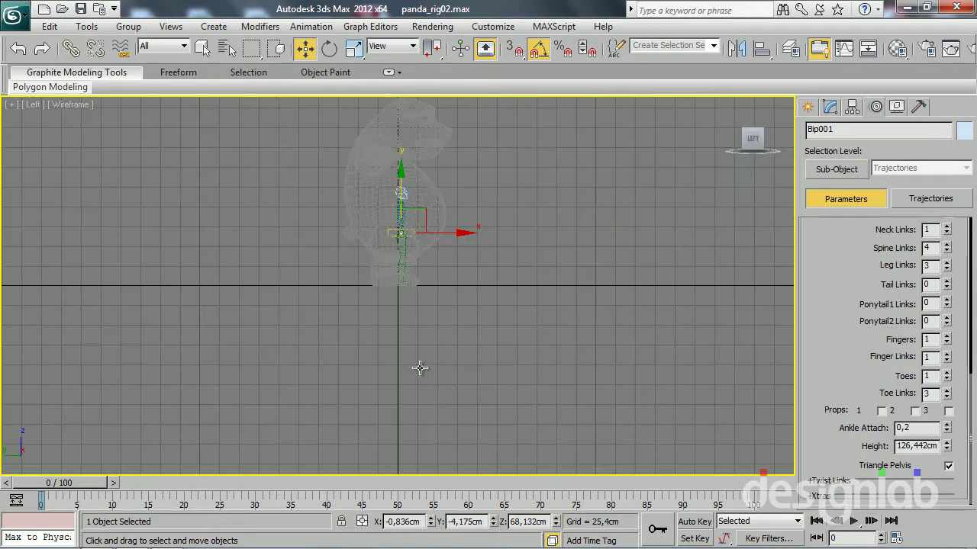
pyautogui.scroll(5, 414, 348)
pyautogui.moveTo(478, 242); pyautogui.dragTo(459, 232)
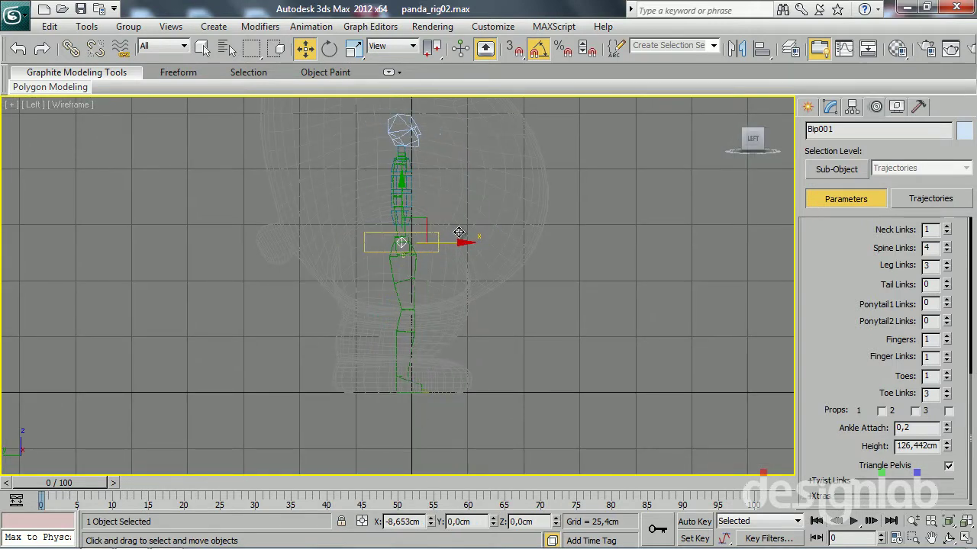
pyautogui.moveTo(458, 232); pyautogui.dragTo(462, 232)
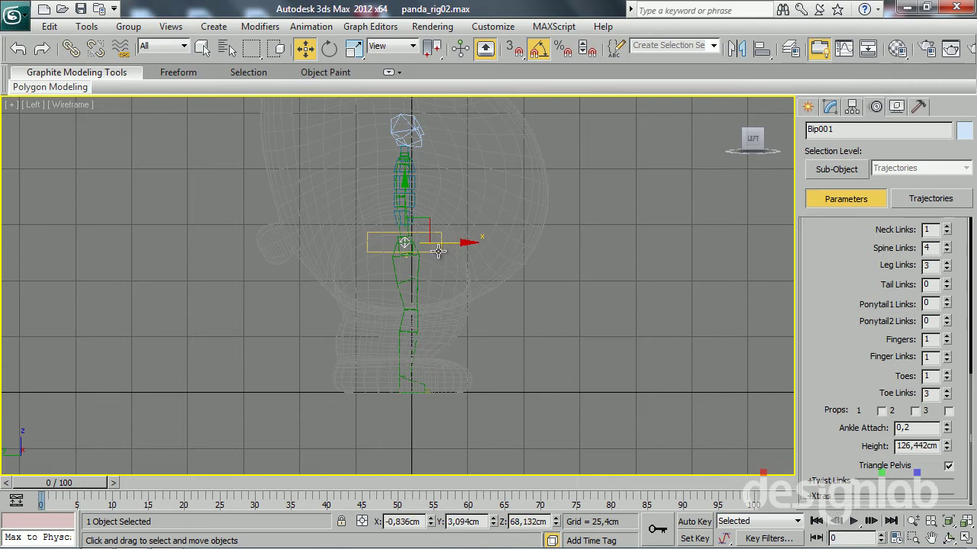
# Step: Scale the pelvis deeper front-to-back
pyautogui.click(439, 251)
pyautogui.press('r')
pyautogui.moveTo(334, 241)
pyautogui.mouseDown()
pyautogui.moveTo(273, 241)
pyautogui.moveTo(365, 263)
pyautogui.mouseUp()
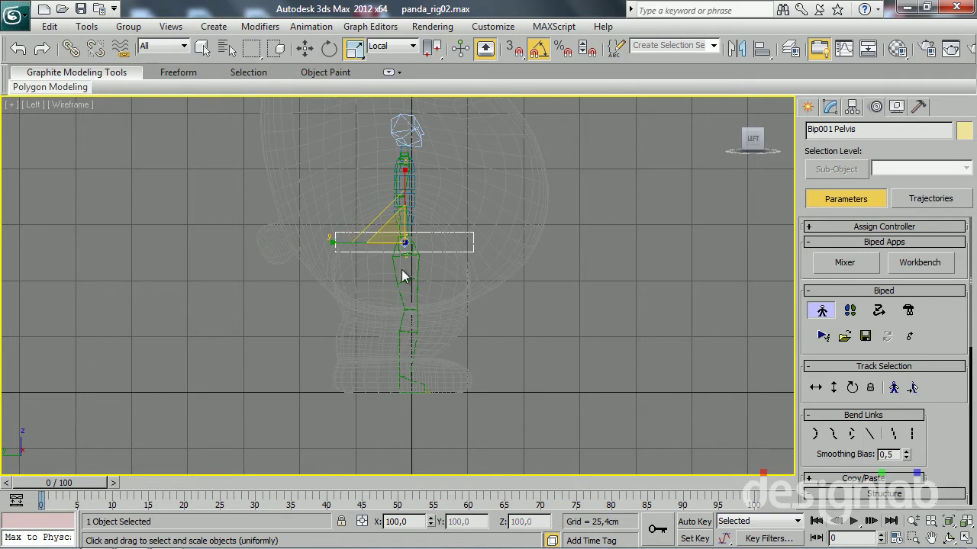
# Step: Widen the pelvis in the Front view so it reaches the panda's legs
pyautogui.press('f')
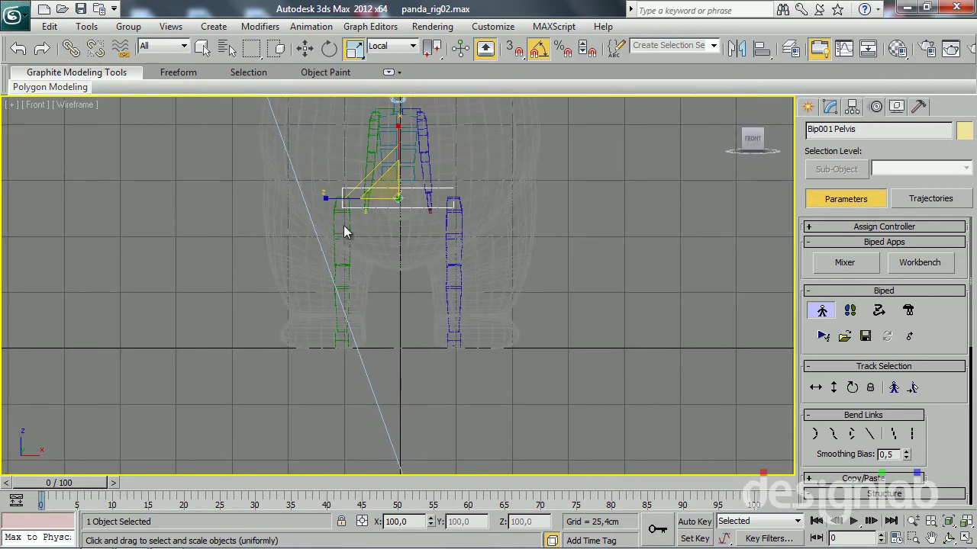
pyautogui.moveTo(335, 203)
pyautogui.mouseDown()
pyautogui.moveTo(321, 193)
pyautogui.moveTo(476, 212)
pyautogui.mouseUp()
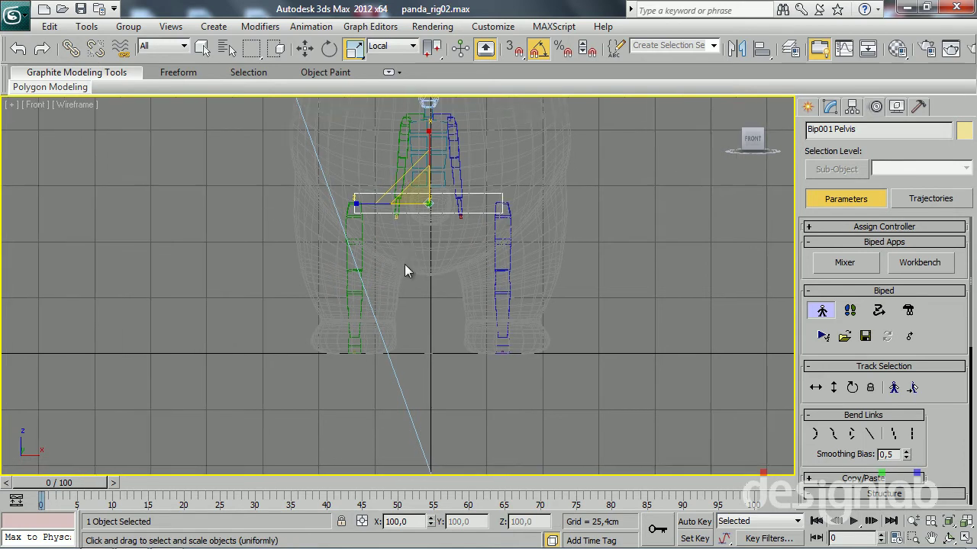
pyautogui.scroll(3, 393, 266)
pyautogui.moveTo(405, 274); pyautogui.dragTo(365, 302, button='middle')
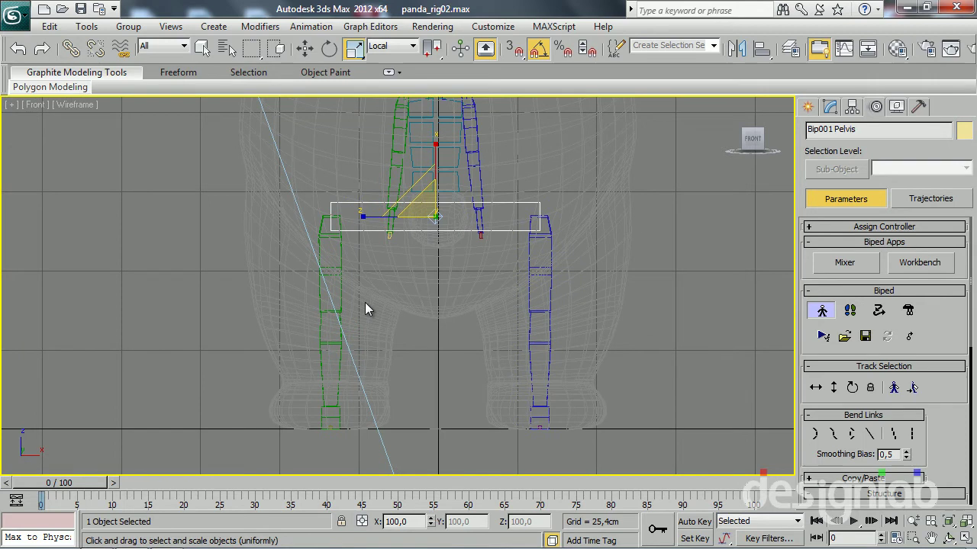
# Step: Scale Bip001 R Thigh wider in the Front view and deeper front-to-back in the Left view
pyautogui.click(336, 257)
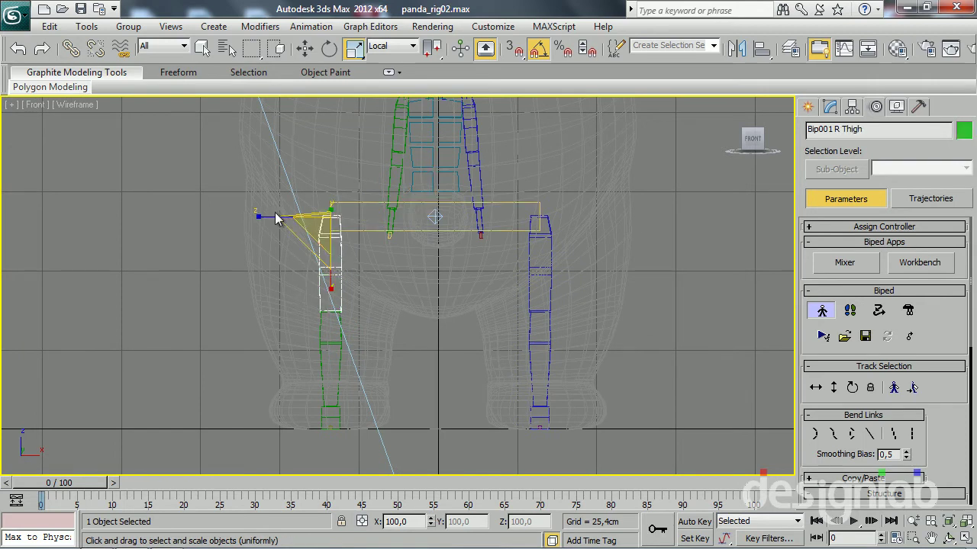
pyautogui.moveTo(261, 217)
pyautogui.mouseDown()
pyautogui.moveTo(138, 221)
pyautogui.moveTo(956, 221)
pyautogui.moveTo(953, 229)
pyautogui.mouseUp()
pyautogui.scroll(-3, 958, 344)
pyautogui.press('l')
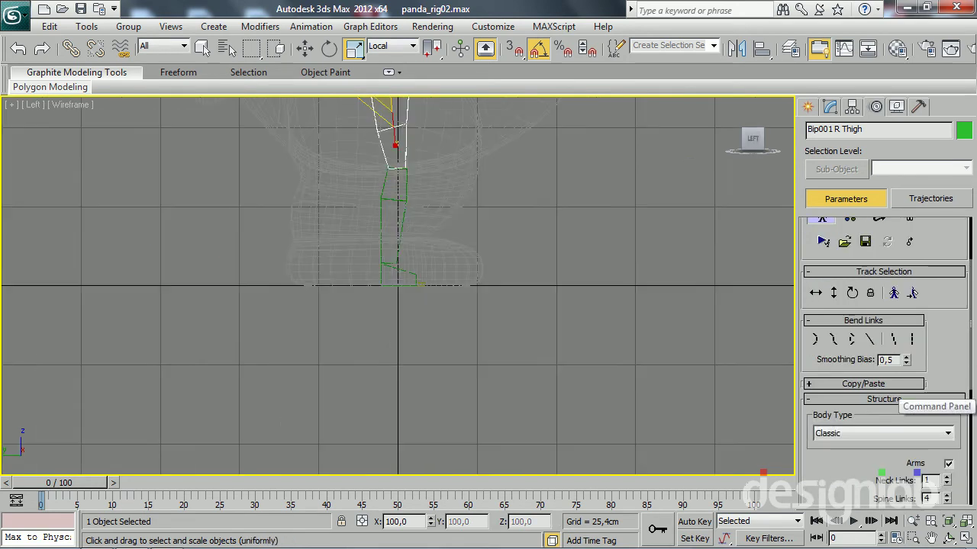
pyautogui.press('z')
pyautogui.moveTo(351, 283); pyautogui.dragTo(107, 299)
pyautogui.moveTo(536, 322); pyautogui.dragTo(421, 275, button='middle')
pyautogui.moveTo(428, 319); pyautogui.dragTo(469, 362, button='middle')
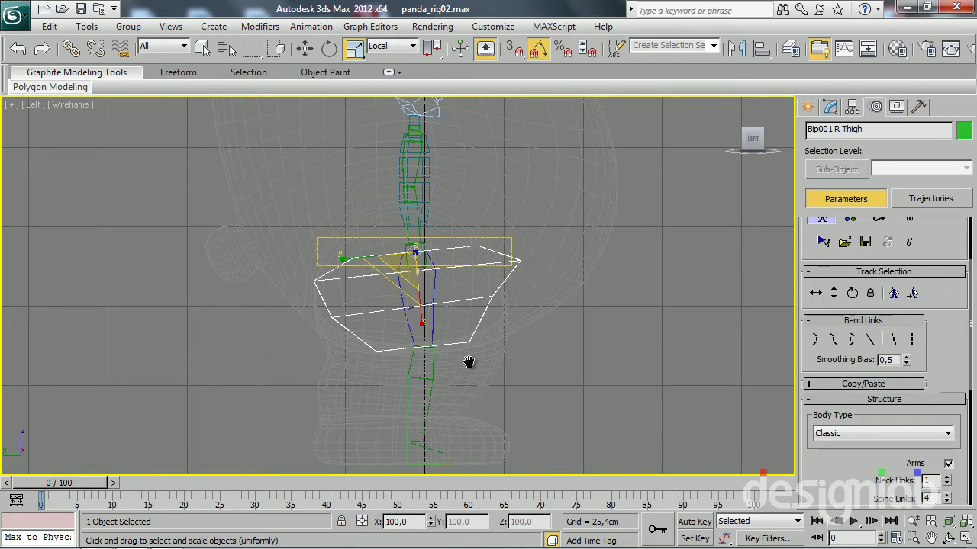
# Step: Switch the front view to shaded (F3) and widen the right thigh slightly more
pyautogui.press('f')
pyautogui.moveTo(462, 332); pyautogui.dragTo(350, 445, button='middle')
pyautogui.moveTo(338, 341); pyautogui.dragTo(345, 363, button='middle')
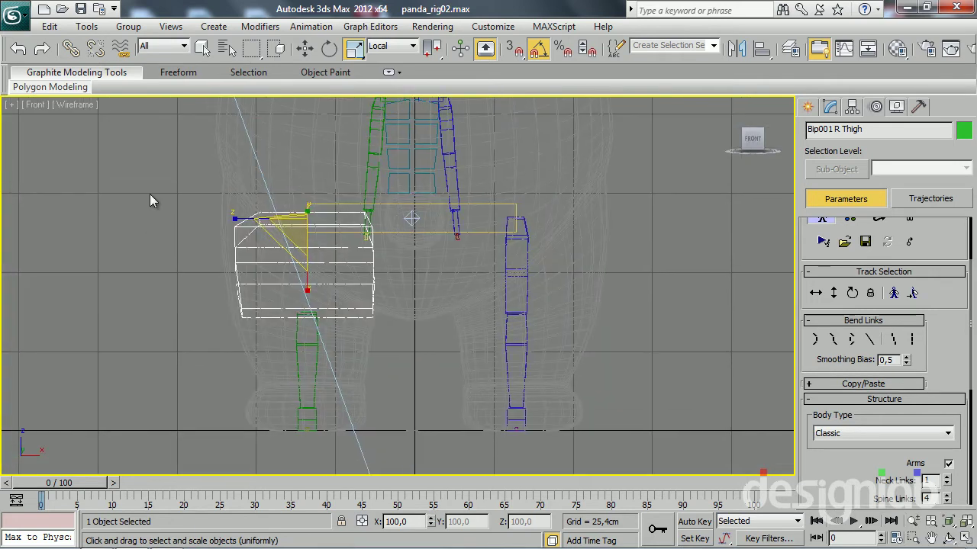
pyautogui.press('F3')
pyautogui.moveTo(236, 219); pyautogui.dragTo(239, 224)
# Step: Rotate the right thigh and calf about 10 degrees and move R Foot to straighten the leg
pyautogui.moveTo(321, 349); pyautogui.dragTo(330, 358, button='middle')
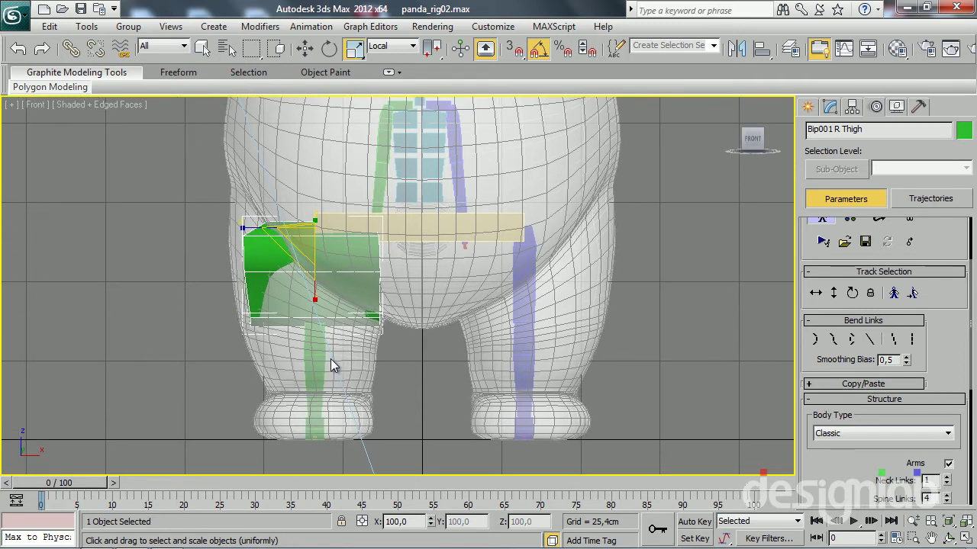
pyautogui.press('e')
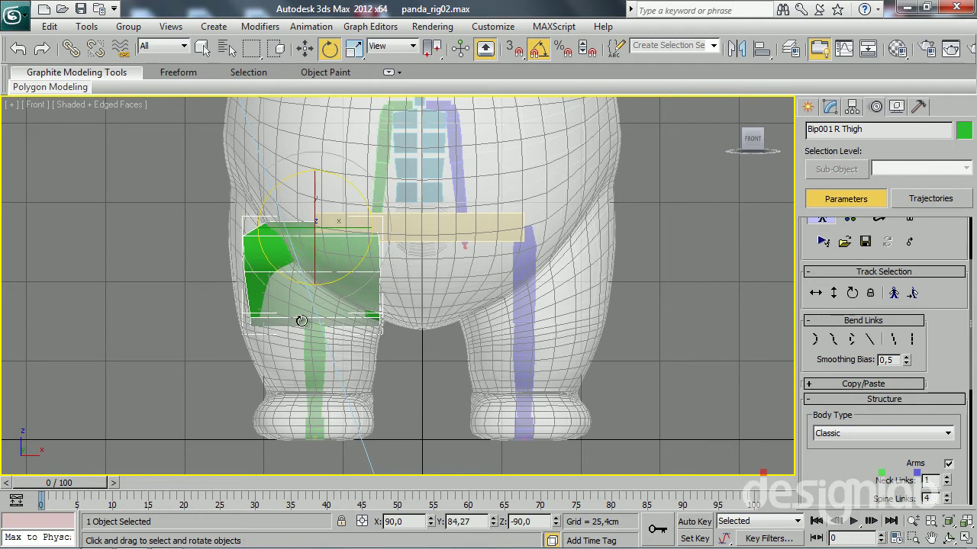
pyautogui.moveTo(298, 283); pyautogui.dragTo(293, 286)
pyautogui.click(304, 365)
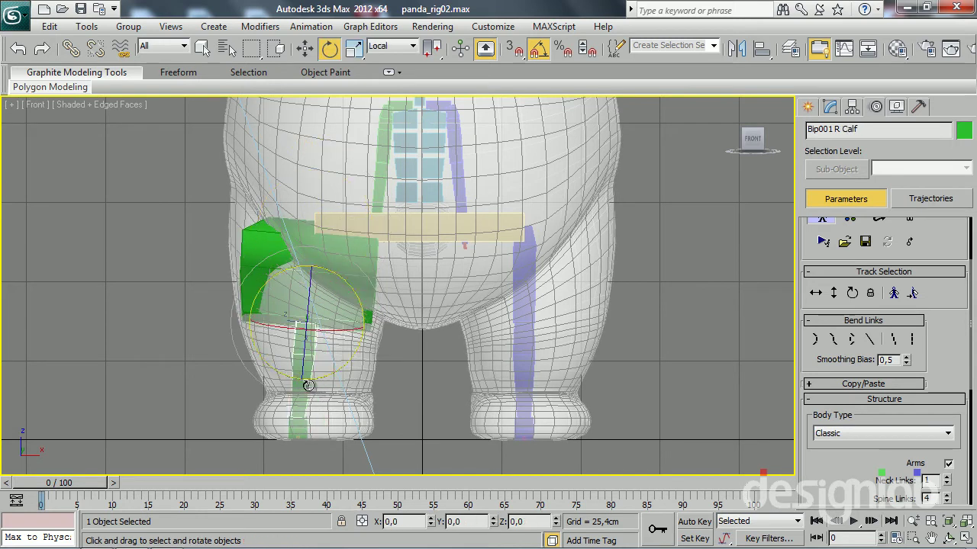
pyautogui.moveTo(275, 371); pyautogui.dragTo(292, 375)
pyautogui.click(293, 429)
pyautogui.press('w')
pyautogui.moveTo(350, 421)
pyautogui.mouseDown()
pyautogui.moveTo(356, 412)
pyautogui.moveTo(313, 296)
pyautogui.moveTo(285, 279)
pyautogui.moveTo(292, 285)
pyautogui.mouseUp()
# Step: Rotate R Thigh so the leg hangs straight, fine-tuning with Angle Snap off
pyautogui.press('e')
pyautogui.moveTo(290, 283)
pyautogui.mouseDown(button='middle')
pyautogui.moveTo(279, 351)
pyautogui.moveTo(283, 278)
pyautogui.mouseUp(button='middle')
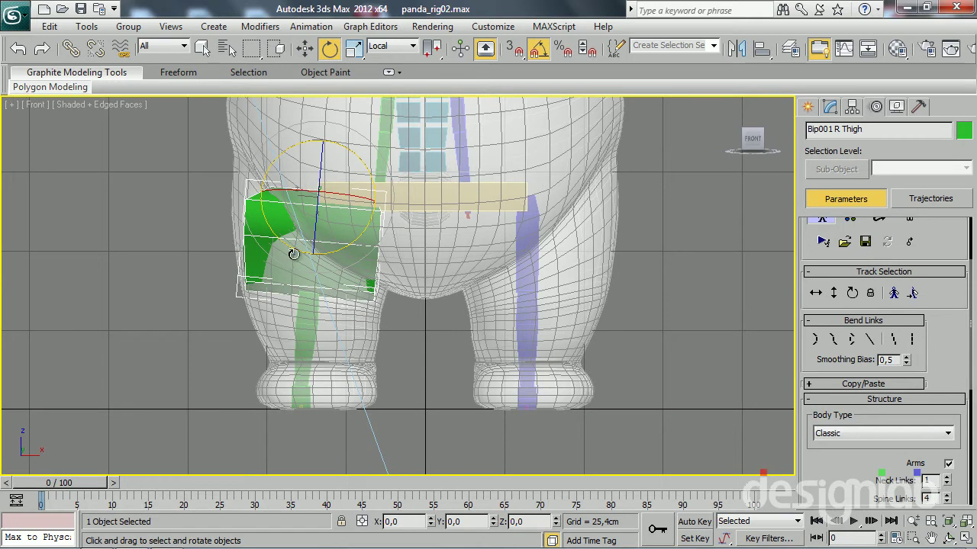
pyautogui.moveTo(293, 252); pyautogui.dragTo(348, 249)
pyautogui.click(538, 50)
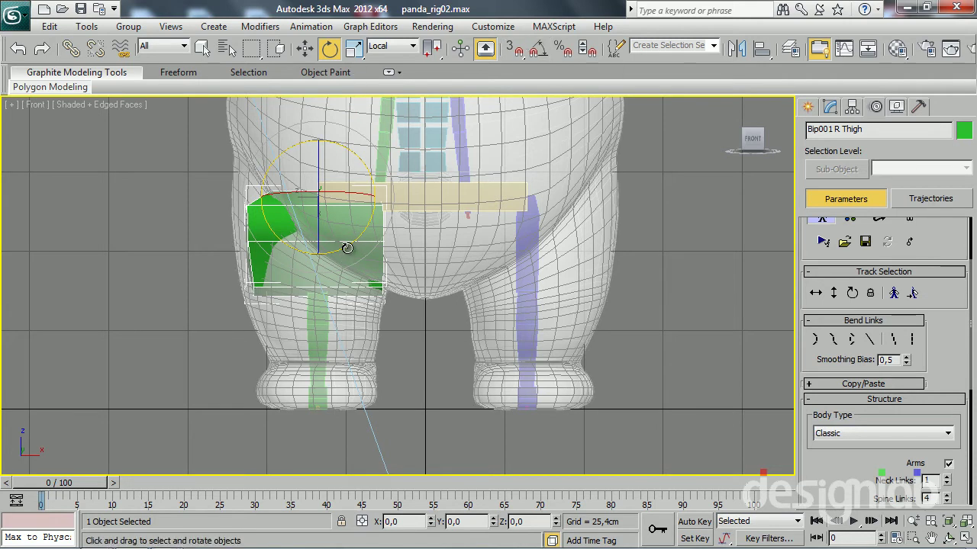
pyautogui.moveTo(349, 248); pyautogui.dragTo(346, 248)
pyautogui.moveTo(344, 250)
pyautogui.keyDown('alt'); pyautogui.mouseDown(button='middle')
pyautogui.moveTo(404, 295)
pyautogui.moveTo(310, 416)
pyautogui.mouseUp(button='middle'); pyautogui.keyUp('alt')
pyautogui.scroll(5, 310, 415)
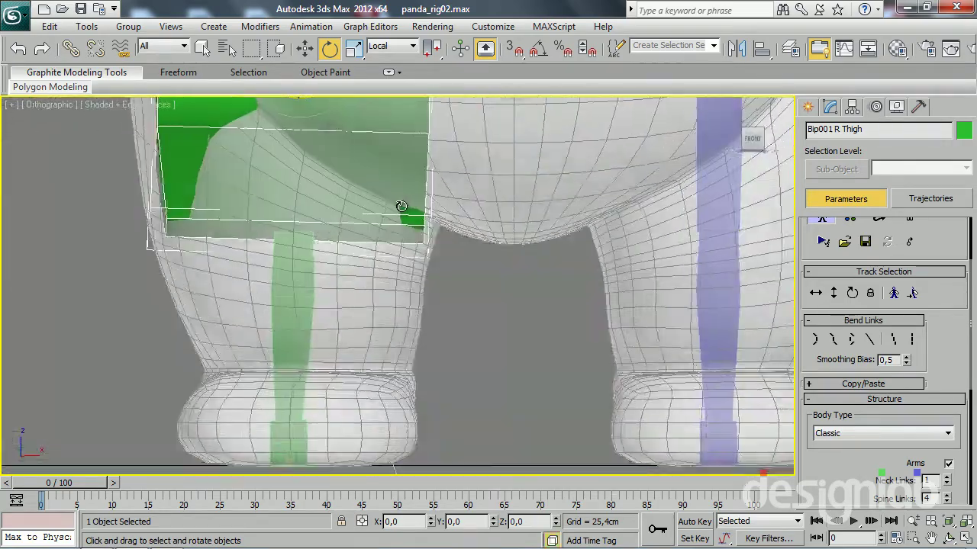
# Step: Lengthen R Thigh downward with non-uniform scale and tilt R Calf to -9.99 on Z
pyautogui.press('r')
pyautogui.moveTo(276, 244)
pyautogui.keyDown('alt'); pyautogui.mouseDown(button='middle')
pyautogui.moveTo(255, 285)
pyautogui.moveTo(327, 305)
pyautogui.moveTo(331, 316)
pyautogui.moveTo(342, 309)
pyautogui.moveTo(309, 279)
pyautogui.moveTo(270, 268)
pyautogui.mouseUp(button='middle'); pyautogui.keyUp('alt')
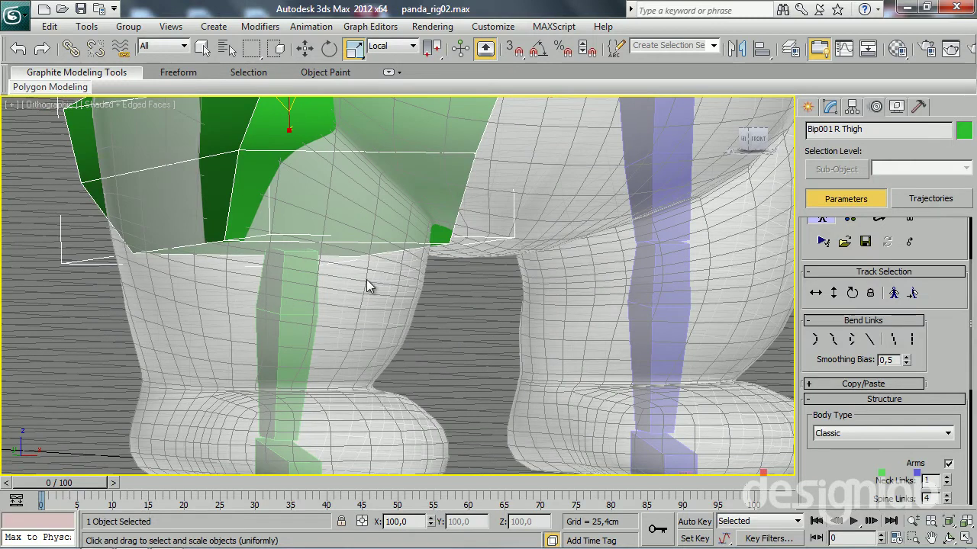
pyautogui.press('r')
pyautogui.moveTo(293, 124); pyautogui.dragTo(291, 129)
pyautogui.press('r')
pyautogui.moveTo(291, 129)
pyautogui.keyDown('alt'); pyautogui.mouseDown(button='middle')
pyautogui.moveTo(311, 255)
pyautogui.moveTo(290, 252)
pyautogui.moveTo(288, 287)
pyautogui.moveTo(196, 251)
pyautogui.moveTo(320, 264)
pyautogui.moveTo(294, 257)
pyautogui.moveTo(277, 283)
pyautogui.mouseUp(button='middle'); pyautogui.keyUp('alt')
pyautogui.click(286, 261)
pyautogui.press('e')
pyautogui.moveTo(296, 247); pyautogui.dragTo(282, 242)
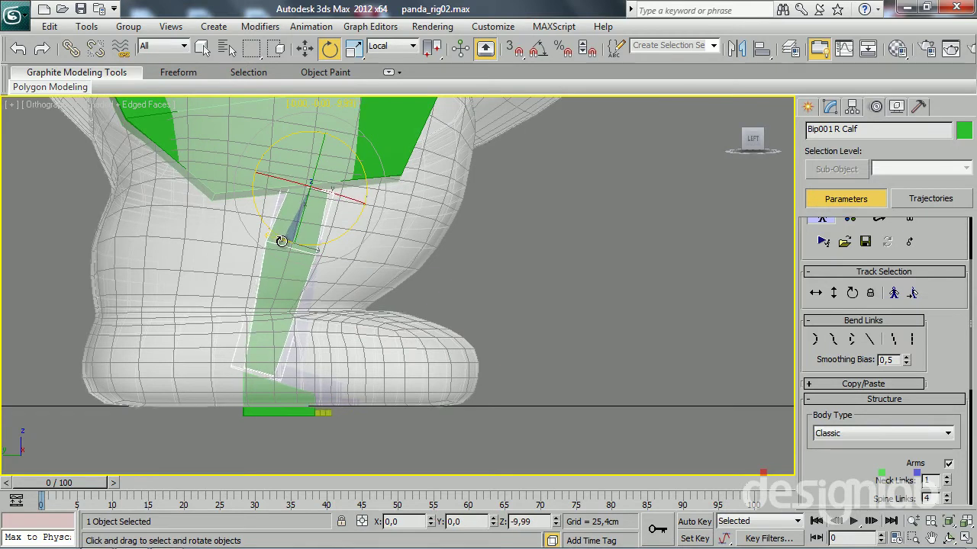
# Step: Enlarge Bip001 R Calf to fill the lower leg, then shorten it along its length
pyautogui.moveTo(281, 244); pyautogui.dragTo(280, 261, button='middle')
pyautogui.press('r')
pyautogui.press('r')
pyautogui.moveTo(244, 191)
pyautogui.mouseDown()
pyautogui.moveTo(40, 167)
pyautogui.moveTo(972, 321)
pyautogui.mouseUp()
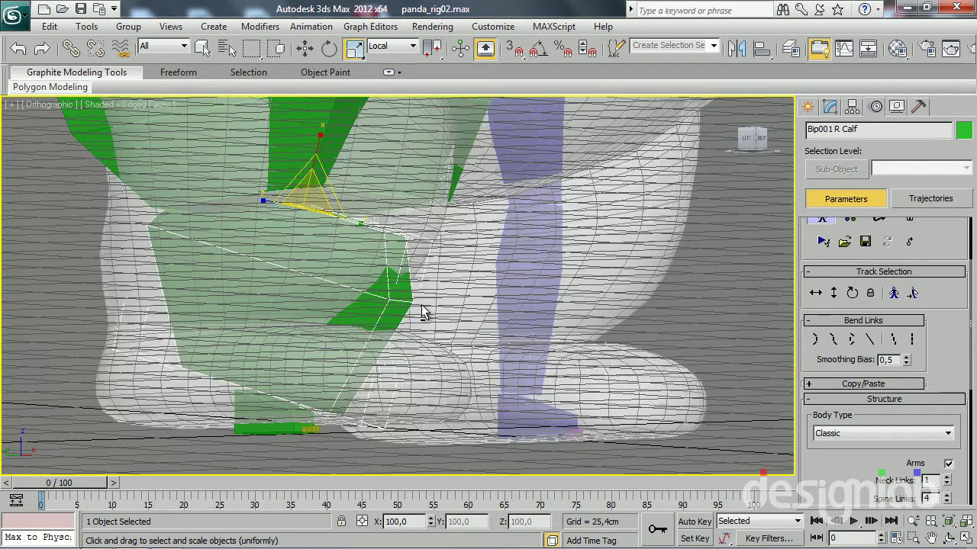
pyautogui.keyDown('alt'); pyautogui.moveTo(486, 313); pyautogui.dragTo(325, 314, button='middle'); pyautogui.keyUp('alt')
pyautogui.moveTo(338, 211); pyautogui.dragTo(604, 222)
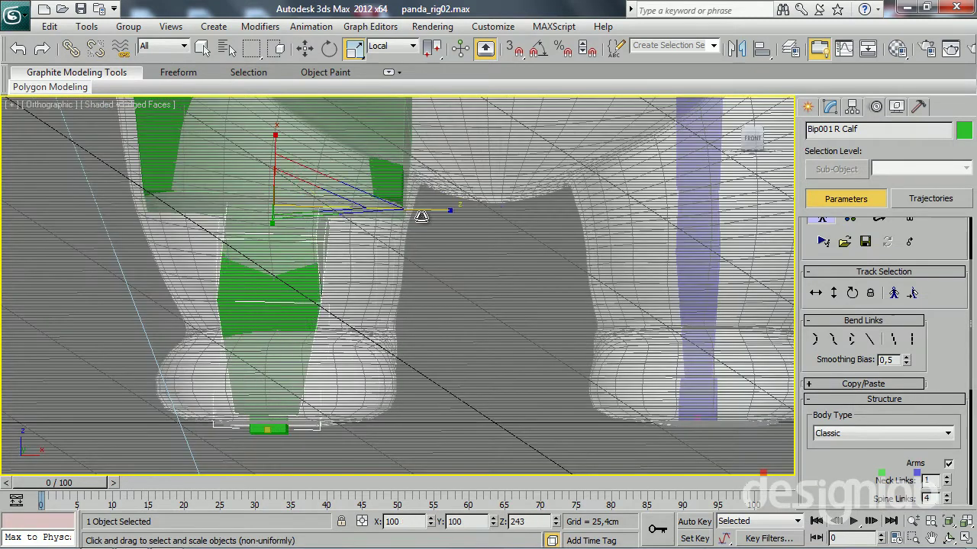
pyautogui.rightClick(603, 222)
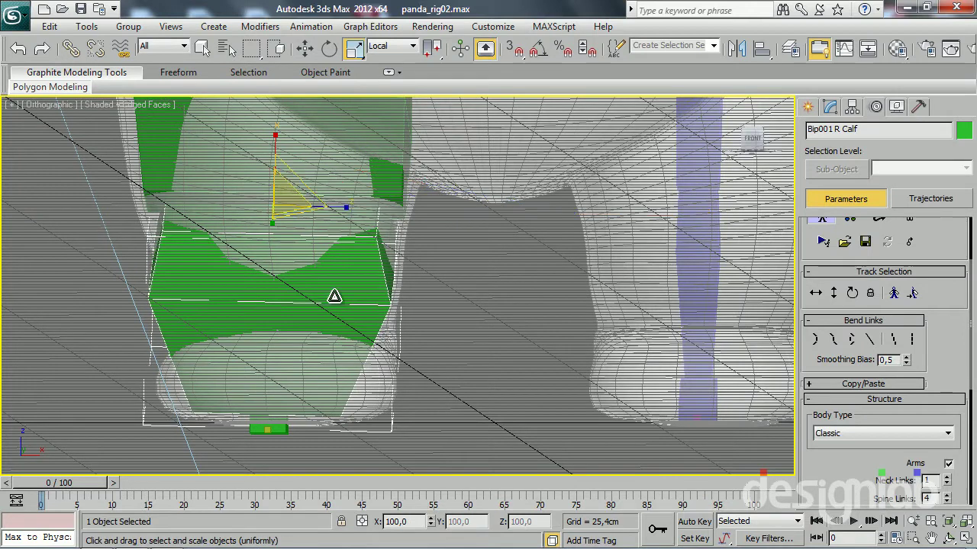
pyautogui.hotkey('shift', 'z')
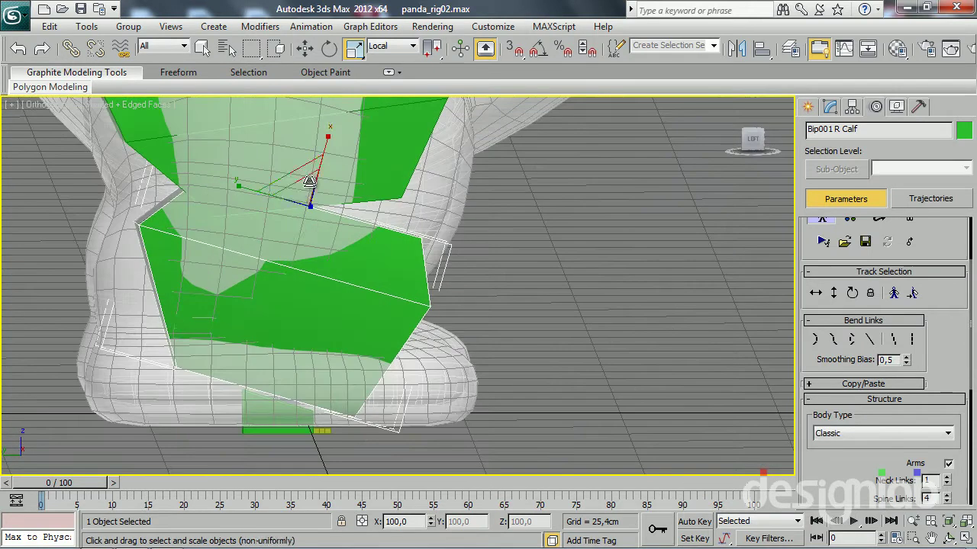
pyautogui.moveTo(329, 141); pyautogui.dragTo(329, 160)
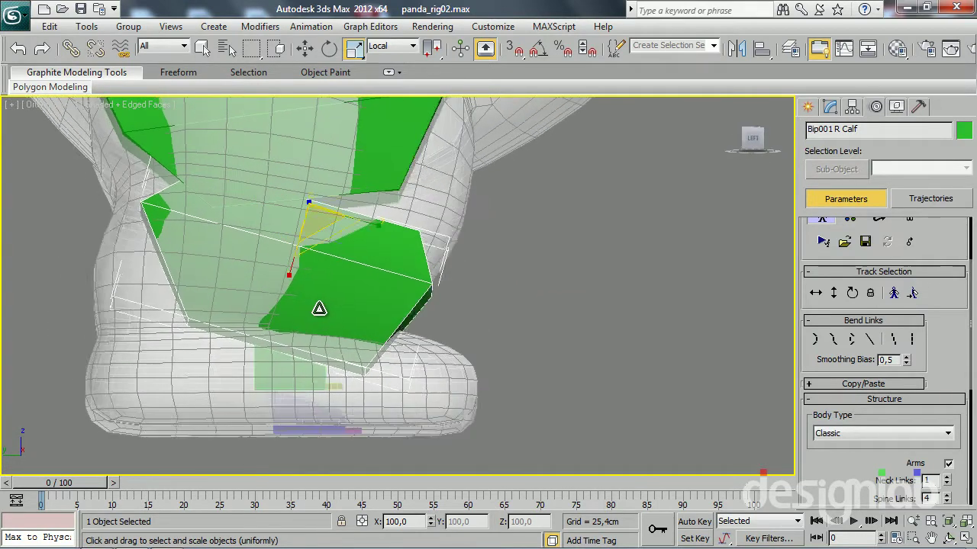
# Step: Shift the right leg bones along X in the side view to sit inside the leg
pyautogui.moveTo(318, 309); pyautogui.dragTo(312, 352, button='middle')
pyautogui.scroll(-5, 298, 322)
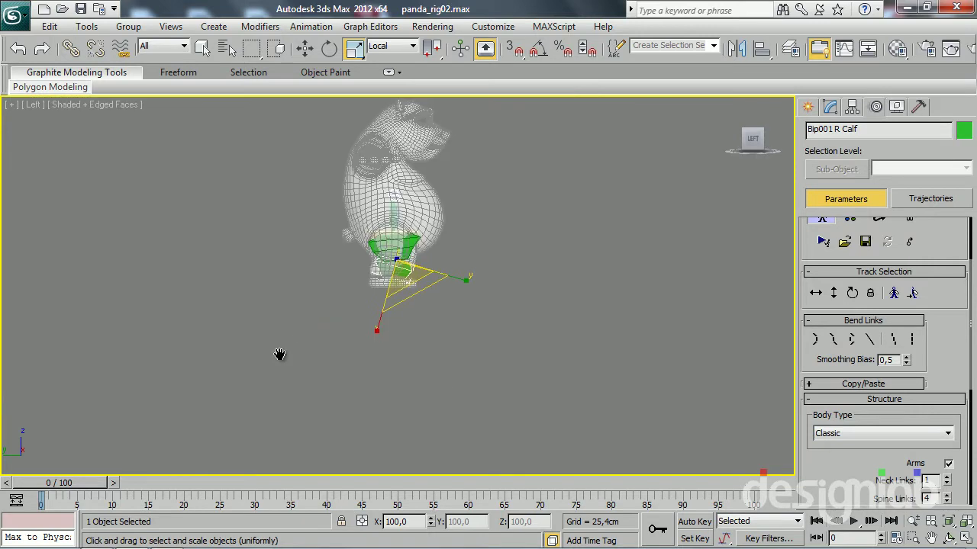
pyautogui.scroll(7, 305, 328)
pyautogui.moveTo(364, 370); pyautogui.dragTo(510, 237, button='middle')
pyautogui.press('w')
pyautogui.moveTo(428, 272); pyautogui.dragTo(400, 274)
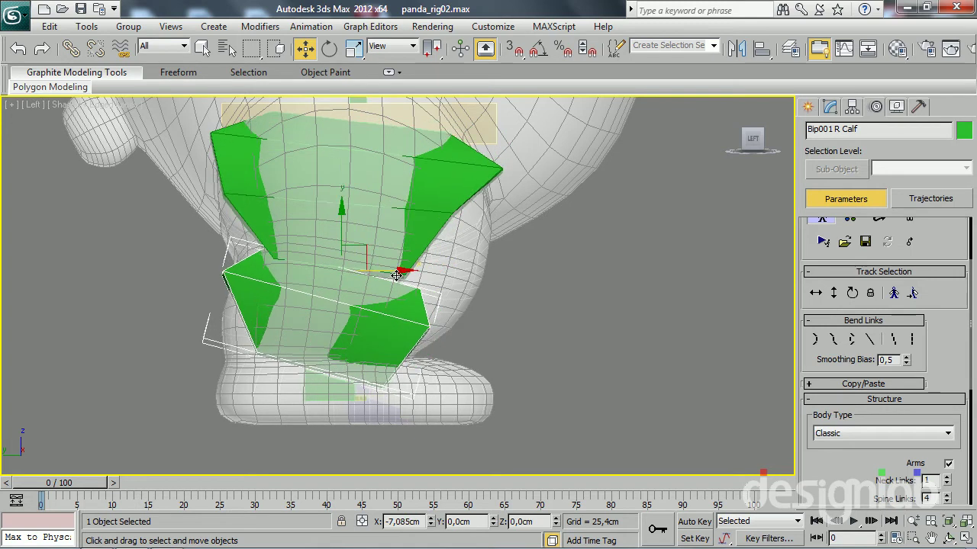
pyautogui.moveTo(400, 273); pyautogui.dragTo(399, 278)
# Step: Non-uniformly stretch Bip001 R Foot to 219 on Y along the panda's foot
pyautogui.click(313, 410)
pyautogui.press('r')
pyautogui.press('r')
pyautogui.moveTo(318, 436)
pyautogui.mouseDown()
pyautogui.moveTo(318, 467)
pyautogui.moveTo(318, 369)
pyautogui.mouseUp()
pyautogui.moveTo(244, 370)
pyautogui.mouseDown()
pyautogui.moveTo(101, 346)
pyautogui.moveTo(196, 375)
pyautogui.moveTo(184, 386)
pyautogui.mouseUp()
# Step: Select Bip001 R Toe0, frame it, and reduce the toe to a single link
pyautogui.click(411, 423)
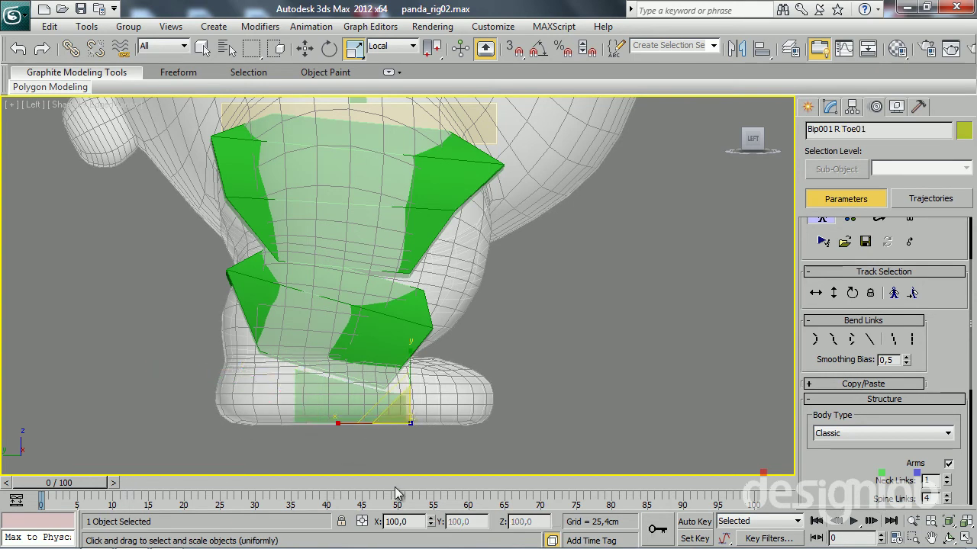
pyautogui.press('z')
pyautogui.moveTo(468, 230)
pyautogui.keyDown('alt'); pyautogui.mouseDown(button='middle')
pyautogui.moveTo(374, 352)
pyautogui.moveTo(287, 317)
pyautogui.mouseUp(button='middle'); pyautogui.keyUp('alt')
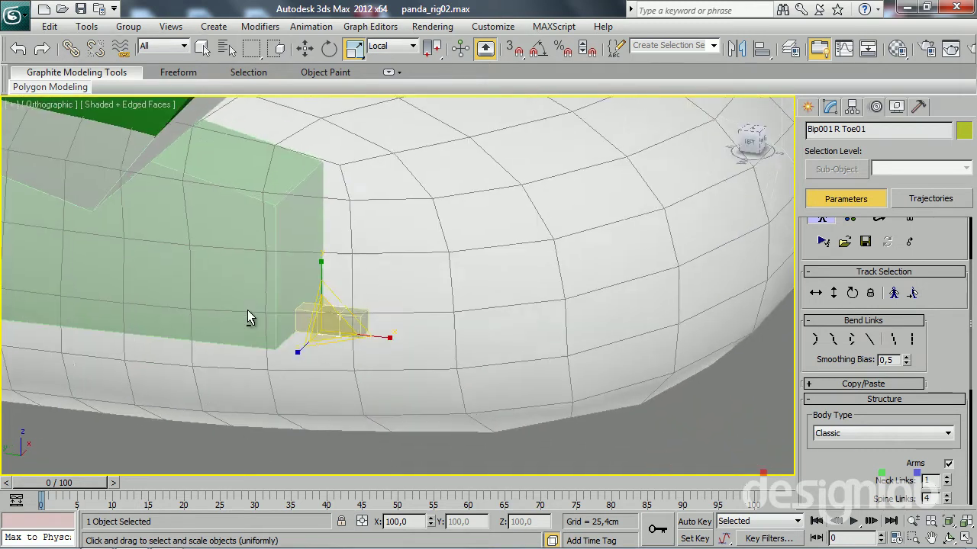
pyautogui.moveTo(844, 486); pyautogui.dragTo(830, 216)
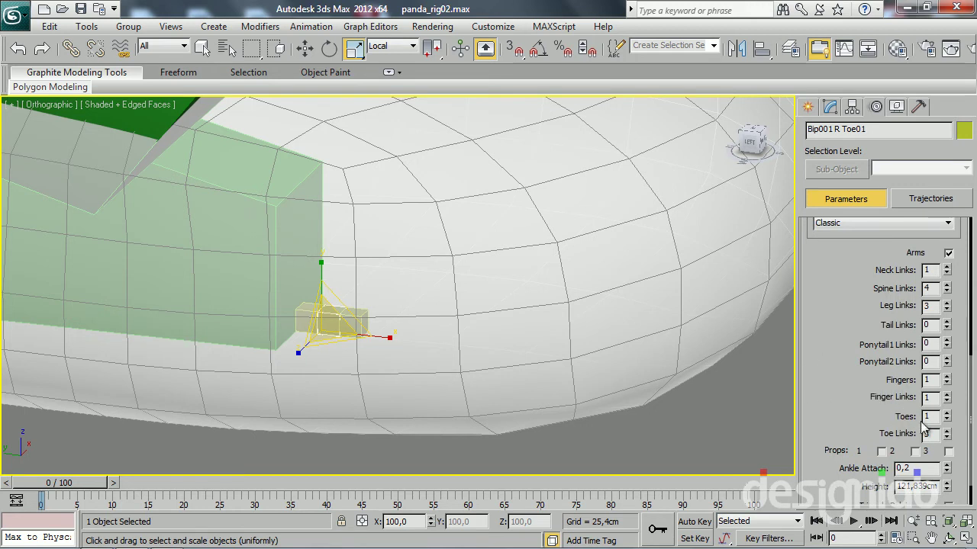
pyautogui.moveTo(433, 313)
pyautogui.keyDown('alt'); pyautogui.mouseDown(button='middle')
pyautogui.moveTo(399, 333)
pyautogui.moveTo(414, 326)
pyautogui.mouseUp(button='middle'); pyautogui.keyUp('alt')
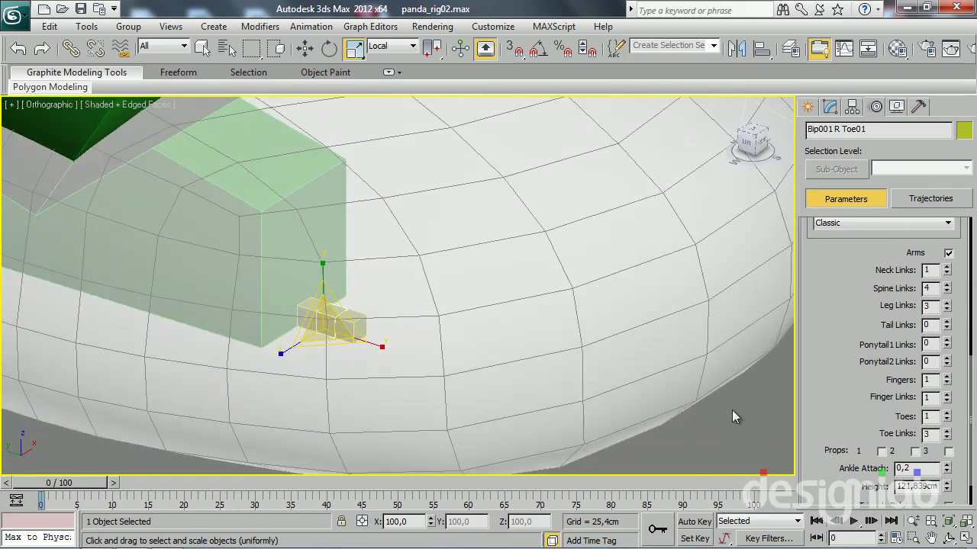
pyautogui.click(947, 437)
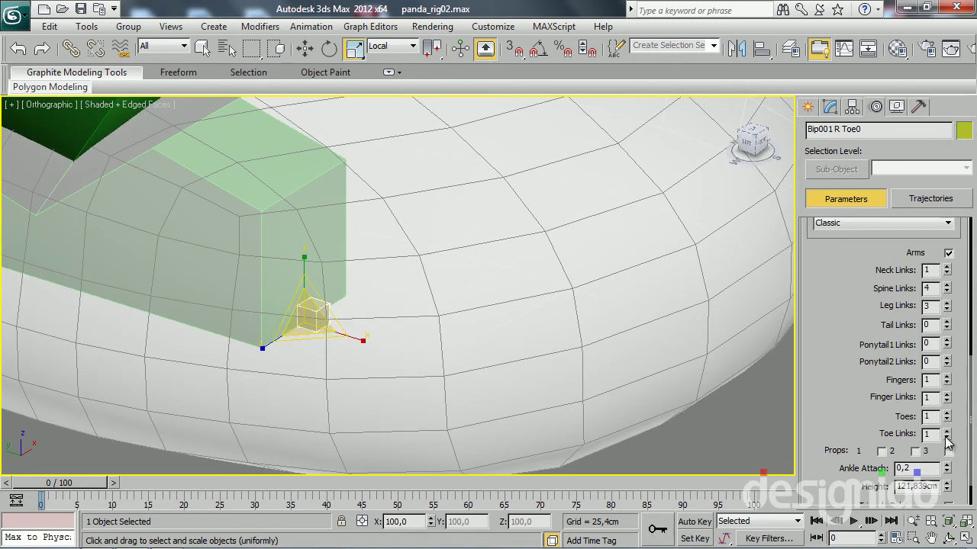
pyautogui.moveTo(359, 335)
pyautogui.keyDown('alt'); pyautogui.mouseDown(button='middle')
pyautogui.moveTo(365, 322)
pyautogui.moveTo(401, 403)
pyautogui.mouseUp(button='middle'); pyautogui.keyUp('alt')
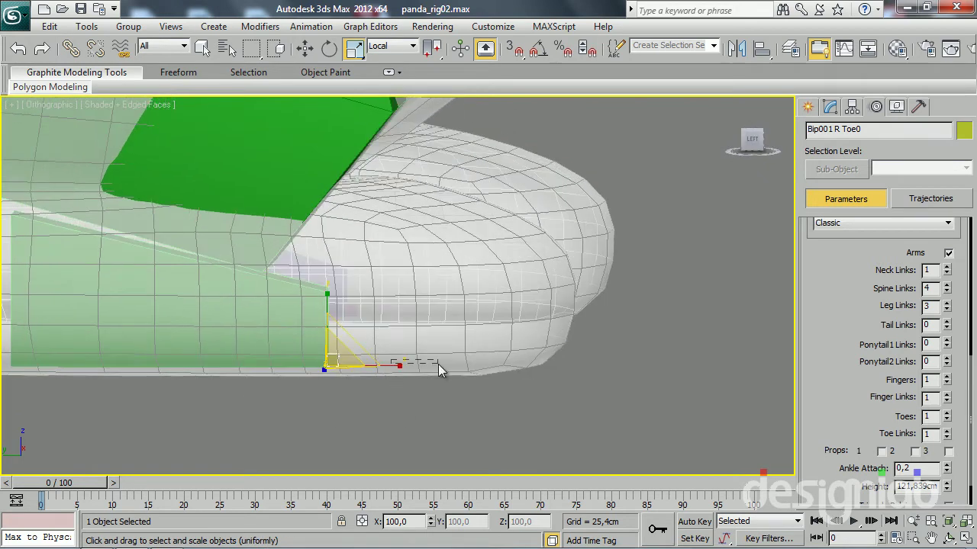
# Step: Lengthen the toe bone toward the foot tip and widen it across the foot
pyautogui.moveTo(438, 364); pyautogui.dragTo(546, 377)
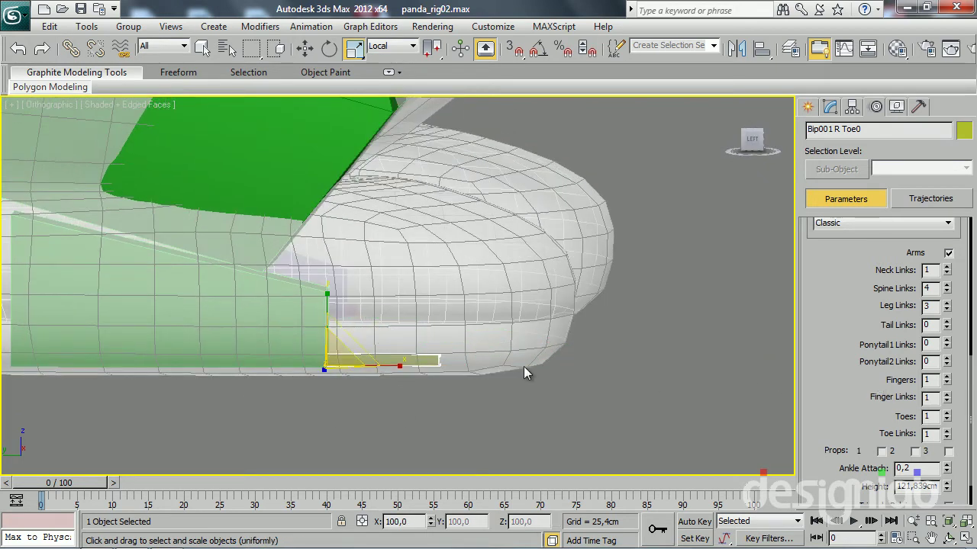
pyautogui.moveTo(388, 367); pyautogui.dragTo(451, 371)
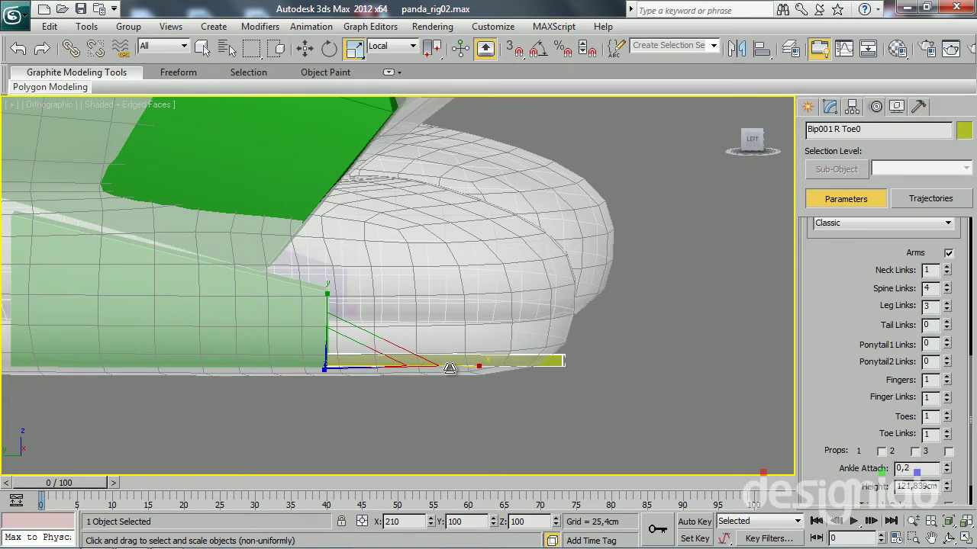
pyautogui.keyDown('alt'); pyautogui.moveTo(451, 371); pyautogui.dragTo(312, 398, button='middle'); pyautogui.keyUp('alt')
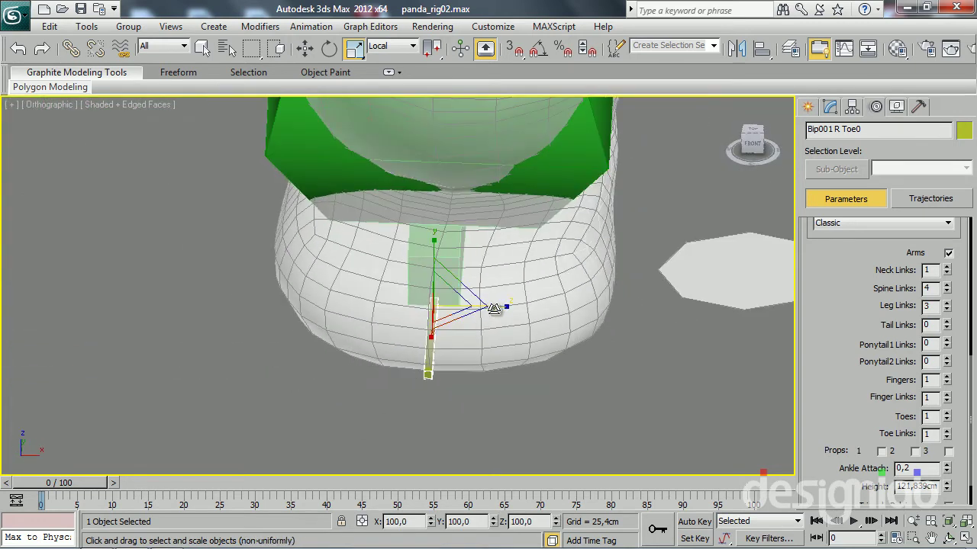
pyautogui.moveTo(476, 327); pyautogui.dragTo(692, 347)
pyautogui.moveTo(560, 349); pyautogui.dragTo(518, 353, button='middle')
pyautogui.scroll(-2, 518, 352)
# Step: Stretch the toe bone taller until it fills the front of the foot
pyautogui.moveTo(452, 304)
pyautogui.mouseDown()
pyautogui.moveTo(647, 322)
pyautogui.moveTo(431, 364)
pyautogui.mouseUp()
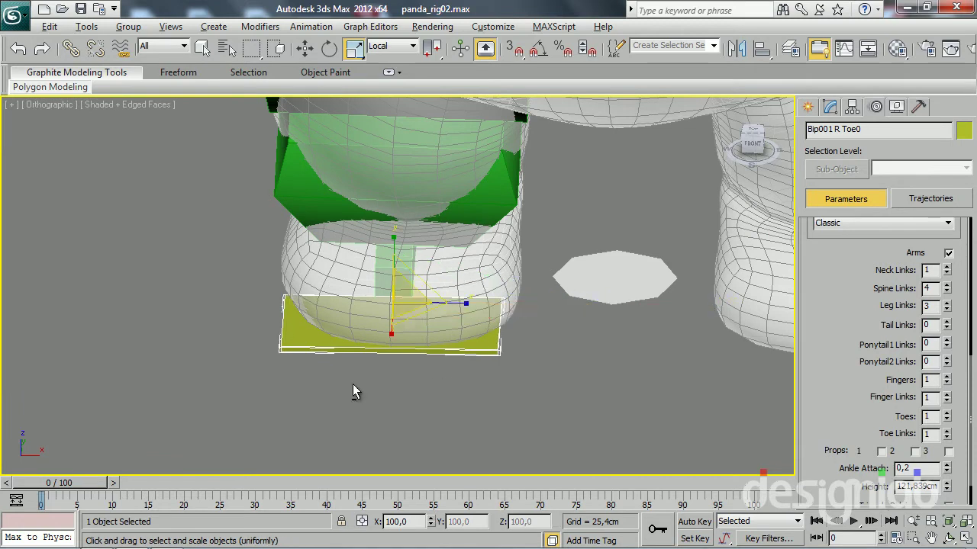
pyautogui.keyDown('alt'); pyautogui.moveTo(431, 363); pyautogui.dragTo(487, 350, button='middle'); pyautogui.keyUp('alt')
pyautogui.moveTo(330, 277); pyautogui.dragTo(336, 214)
pyautogui.moveTo(344, 297); pyautogui.dragTo(346, 398, button='middle')
pyautogui.moveTo(336, 371); pyautogui.dragTo(338, 340)
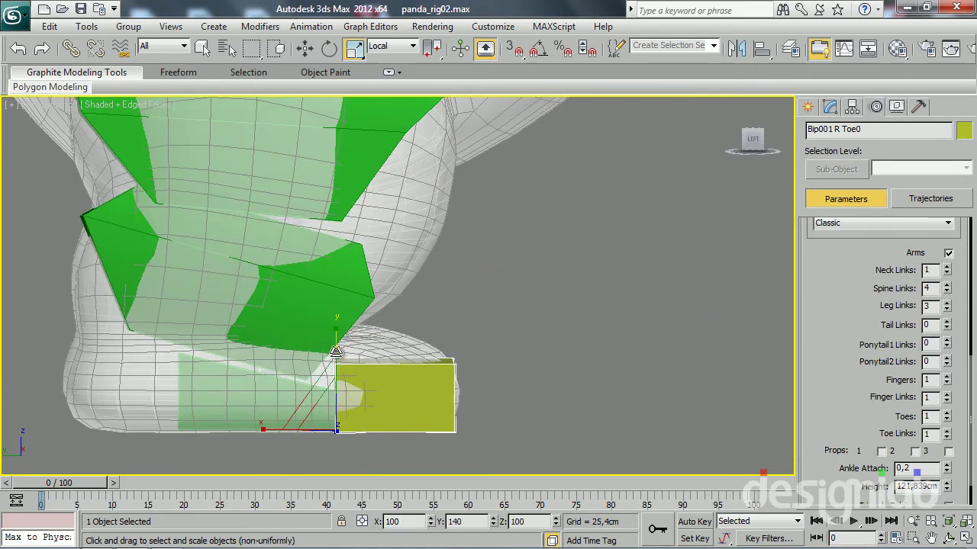
pyautogui.moveTo(338, 348)
pyautogui.keyDown('alt'); pyautogui.mouseDown(button='middle')
pyautogui.moveTo(312, 421)
pyautogui.moveTo(258, 397)
pyautogui.moveTo(160, 405)
pyautogui.mouseUp(button='middle'); pyautogui.keyUp('alt')
# Step: Move Bip001 R Foot down into the foot mesh and rescale R Calf to fit the leg
pyautogui.click(312, 421)
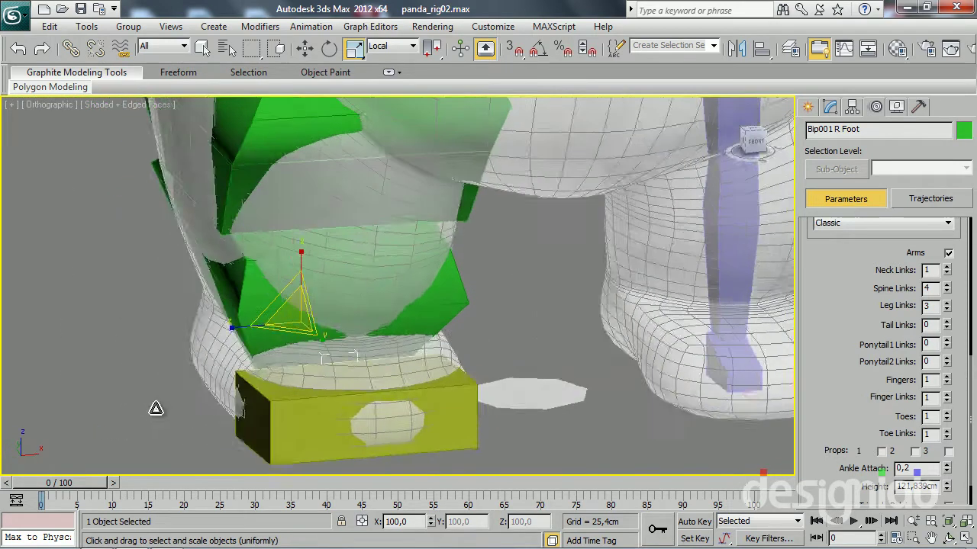
pyautogui.press('r')
pyautogui.moveTo(229, 340); pyautogui.dragTo(38, 336)
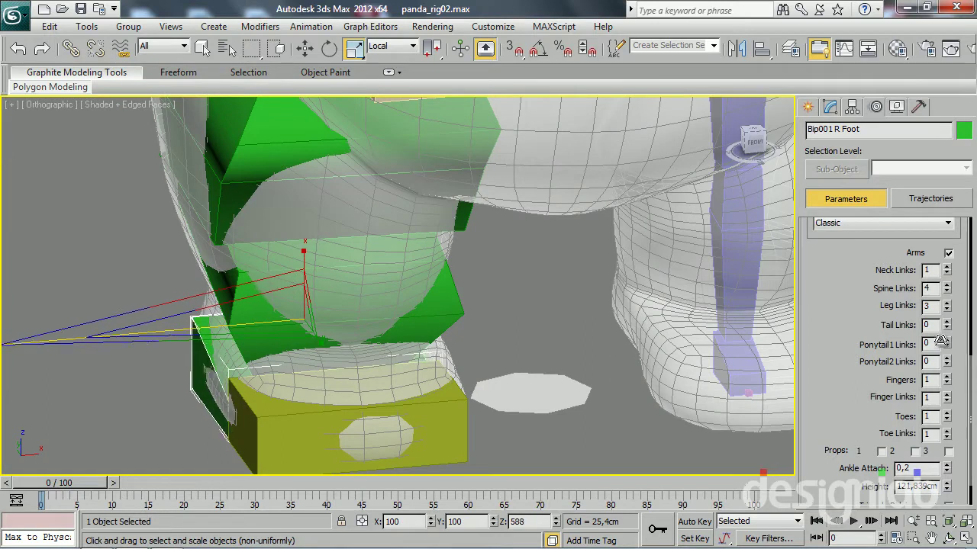
pyautogui.hotkey('ctrl', 'z')
pyautogui.moveTo(405, 393)
pyautogui.keyDown('alt'); pyautogui.mouseDown(button='middle')
pyautogui.moveTo(236, 343)
pyautogui.moveTo(306, 388)
pyautogui.moveTo(325, 388)
pyautogui.moveTo(320, 399)
pyautogui.moveTo(316, 388)
pyautogui.mouseUp(button='middle'); pyautogui.keyUp('alt')
pyautogui.press('w')
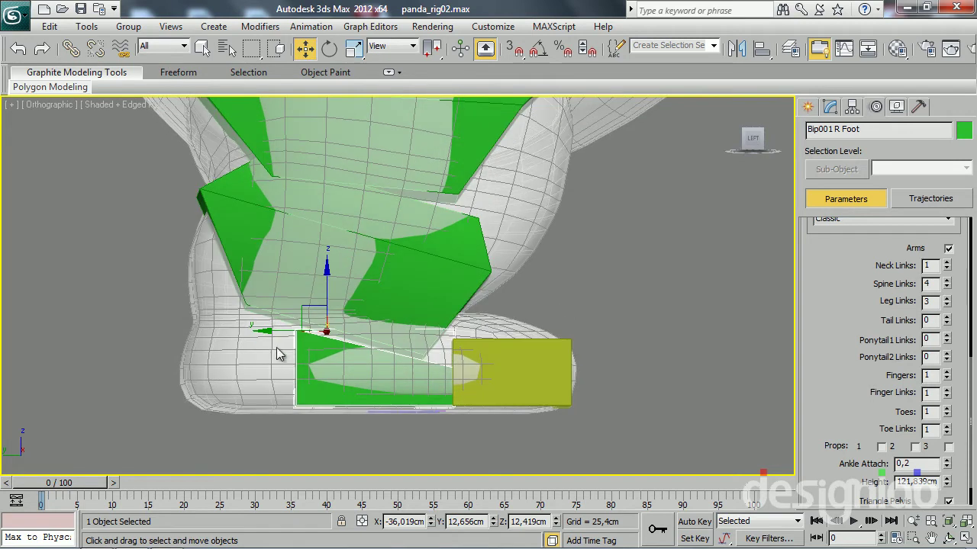
pyautogui.moveTo(274, 336); pyautogui.dragTo(248, 312)
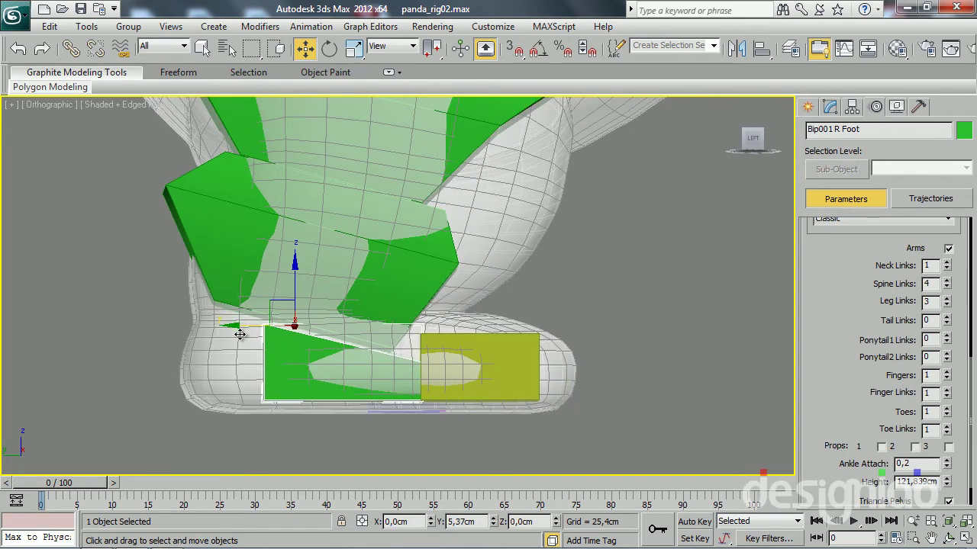
pyautogui.click(244, 298)
pyautogui.press('r')
pyautogui.moveTo(314, 257)
pyautogui.mouseDown()
pyautogui.moveTo(305, 362)
pyautogui.moveTo(326, 393)
pyautogui.mouseUp()
# Step: Lengthen Bip001 R Foot along one axis to fill the panda's heel
pyautogui.click(328, 394)
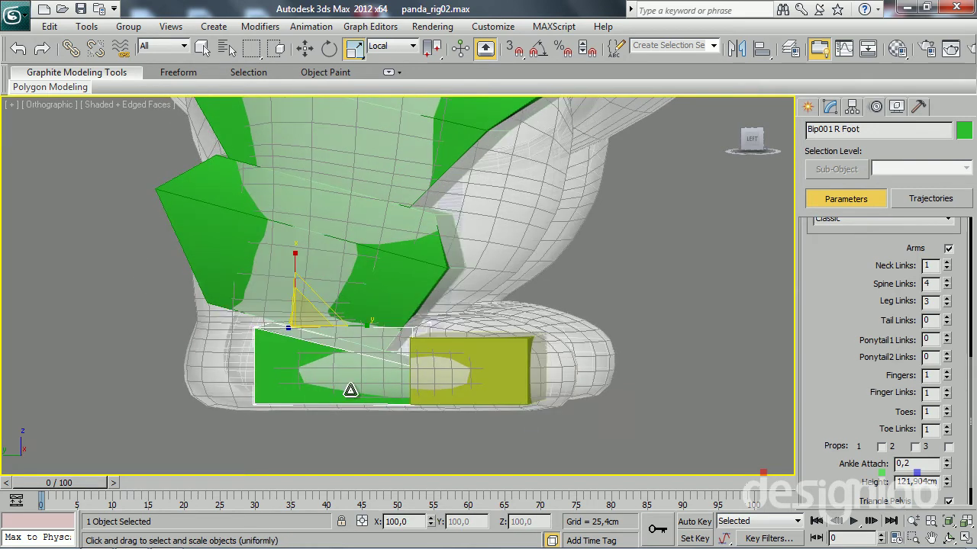
pyautogui.scroll(-5, 351, 374)
pyautogui.scroll(10, 352, 372)
pyautogui.moveTo(353, 351); pyautogui.dragTo(369, 292, button='middle')
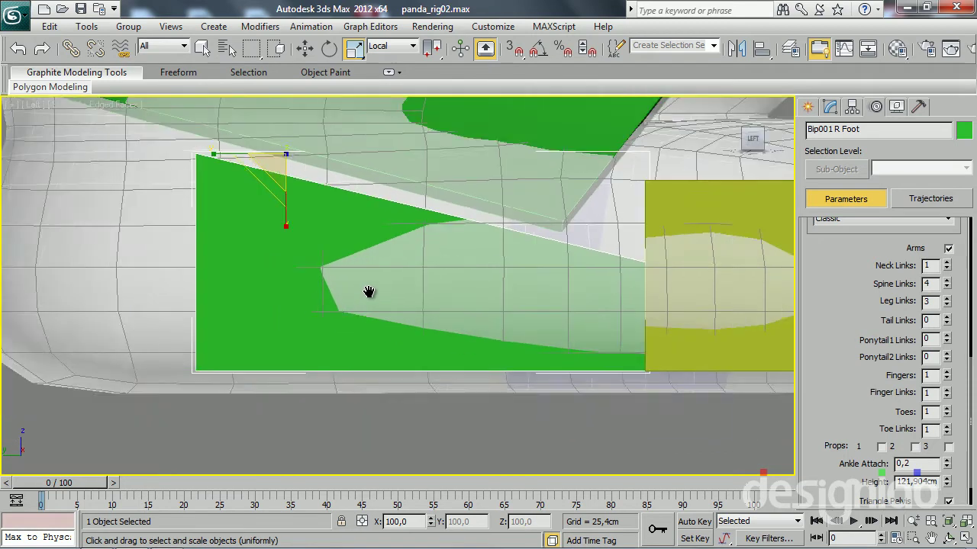
pyautogui.scroll(-2, 368, 292)
pyautogui.moveTo(319, 255); pyautogui.dragTo(316, 263)
pyautogui.scroll(-3, 306, 281)
pyautogui.scroll(-1, 538, 284)
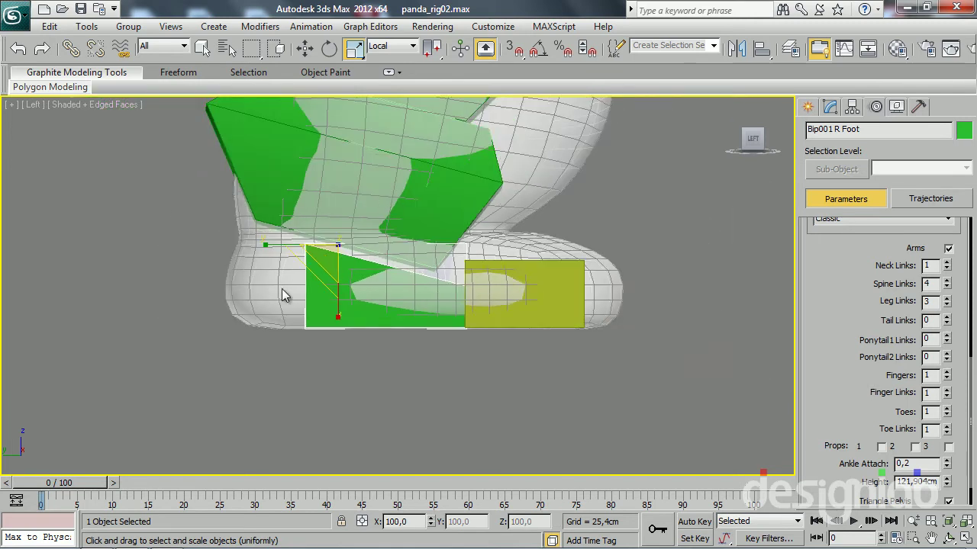
# Step: Stretch R Foot further toward the toes so it meets the toe block
pyautogui.click(544, 285)
pyautogui.click(362, 305)
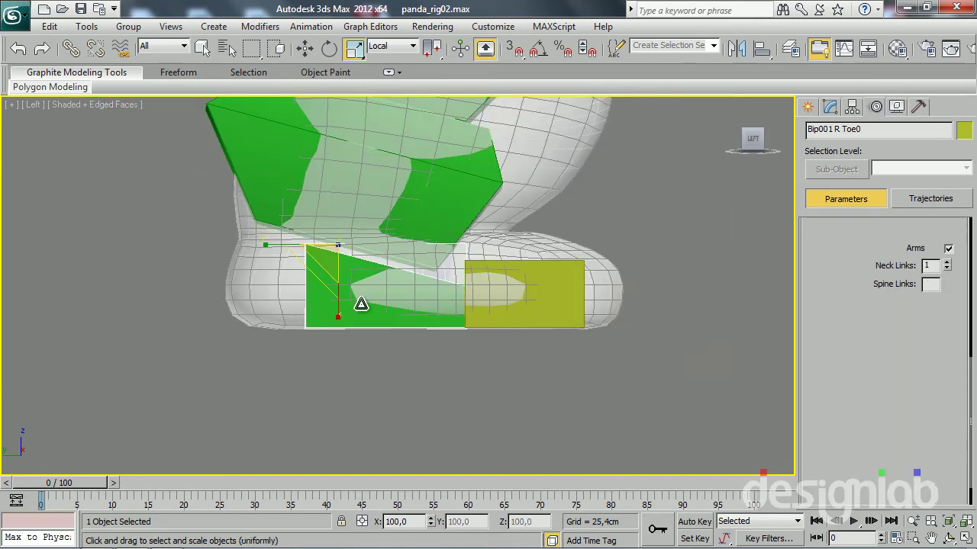
pyautogui.moveTo(263, 243); pyautogui.dragTo(256, 250)
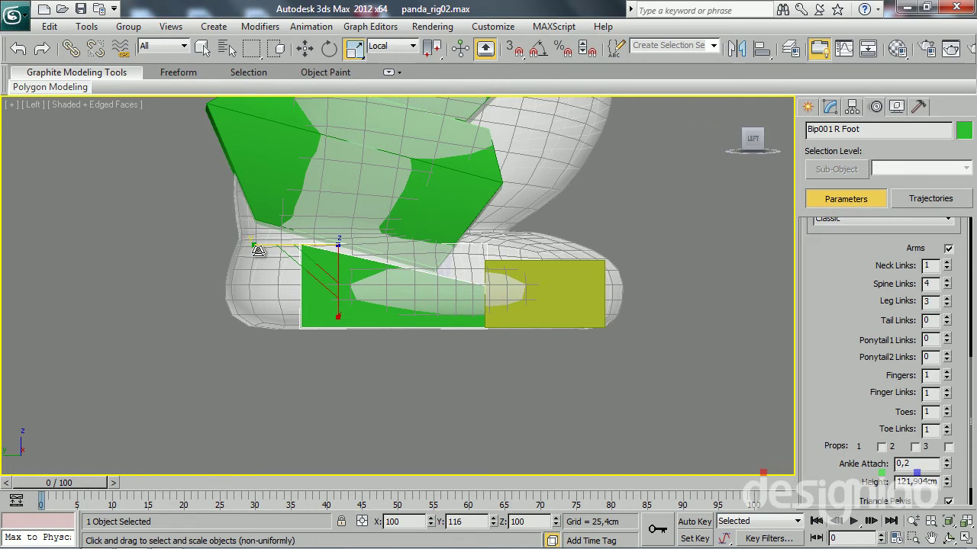
pyautogui.moveTo(258, 251); pyautogui.dragTo(259, 249)
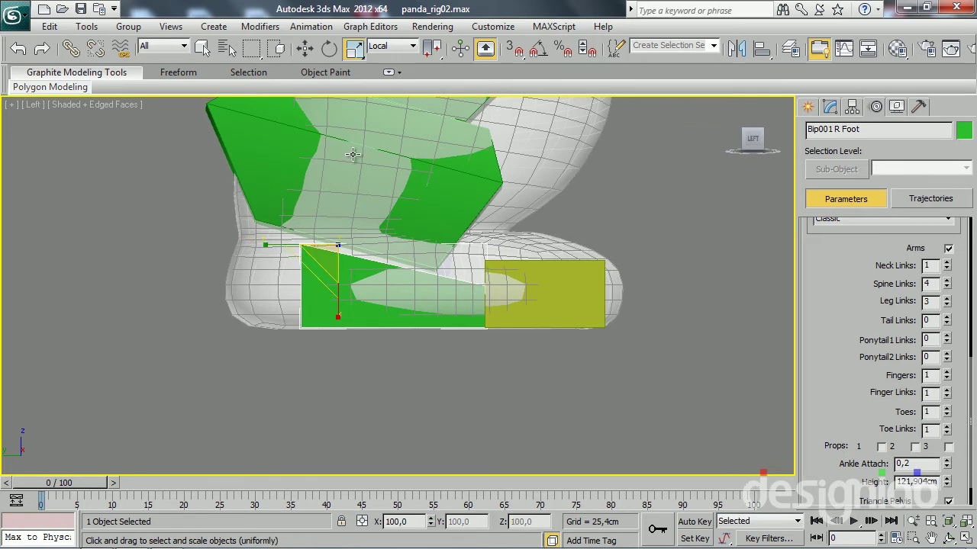
pyautogui.scroll(-1, 347, 306)
pyautogui.scroll(-2, 374, 321)
pyautogui.scroll(-1, 384, 309)
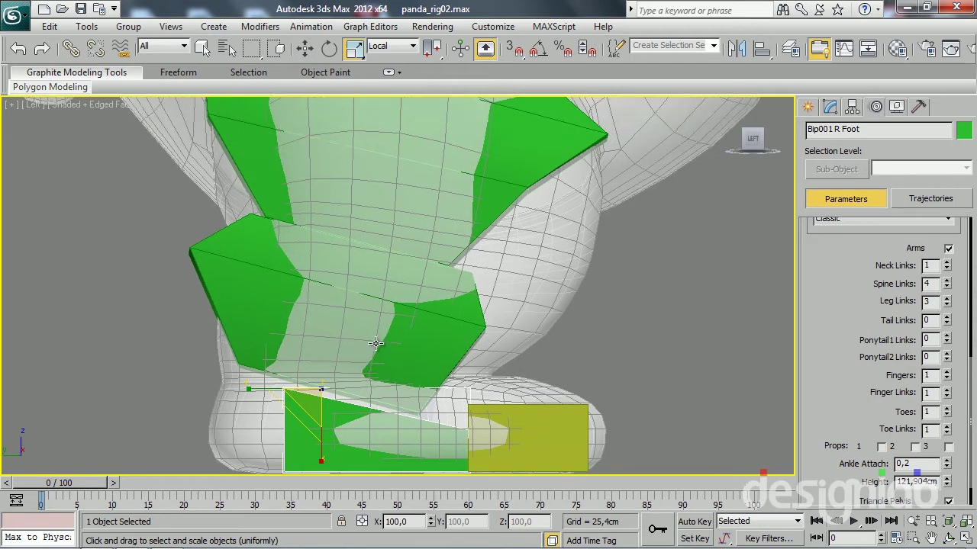
pyautogui.scroll(-1, 382, 332)
# Step: Rotate Bip001 R Thigh and R Calf so they follow the leg mesh
pyautogui.click(434, 252)
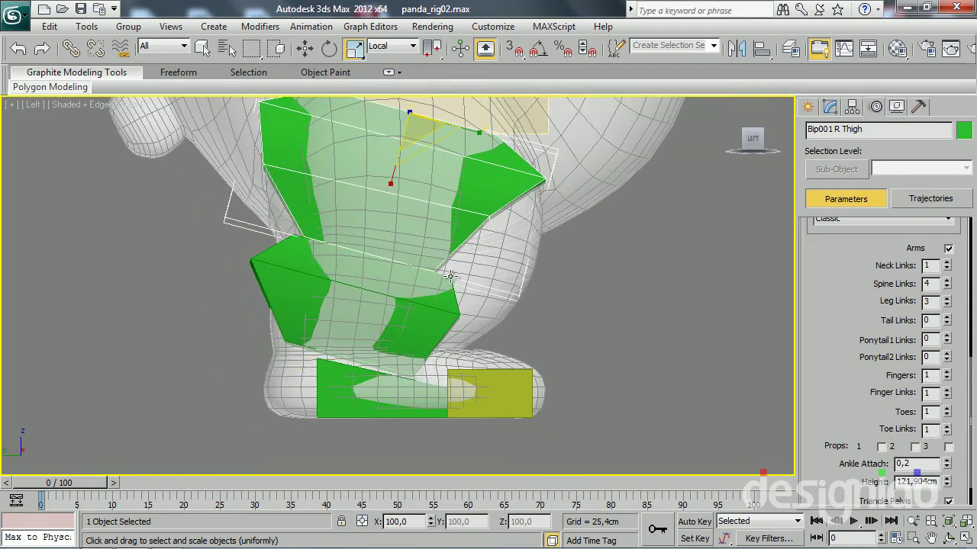
pyautogui.press('e')
pyautogui.moveTo(429, 168); pyautogui.dragTo(441, 168)
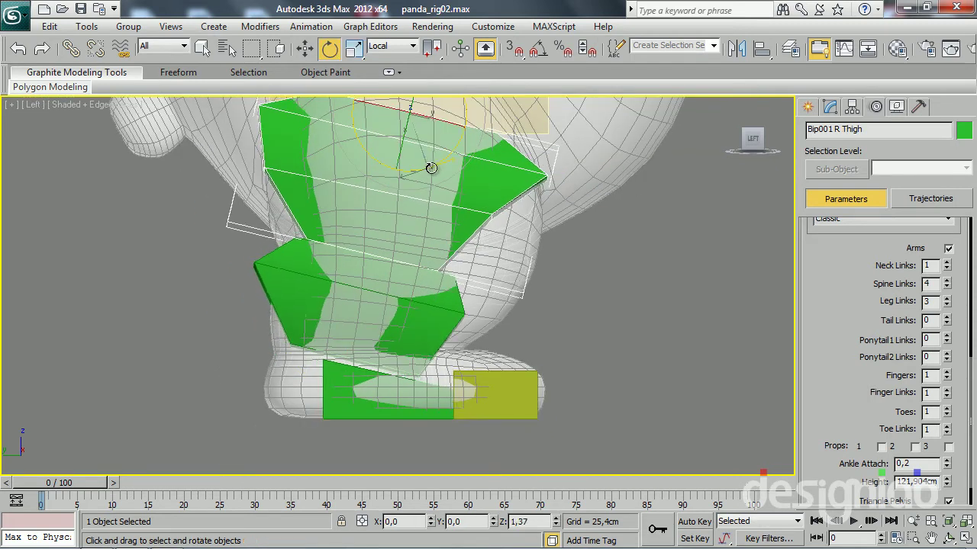
pyautogui.click(418, 315)
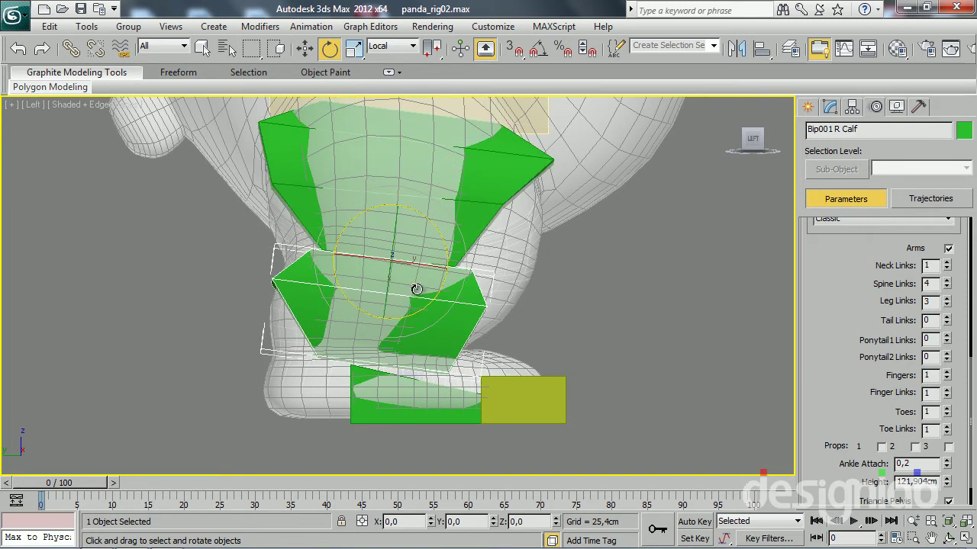
pyautogui.moveTo(417, 315); pyautogui.dragTo(392, 317)
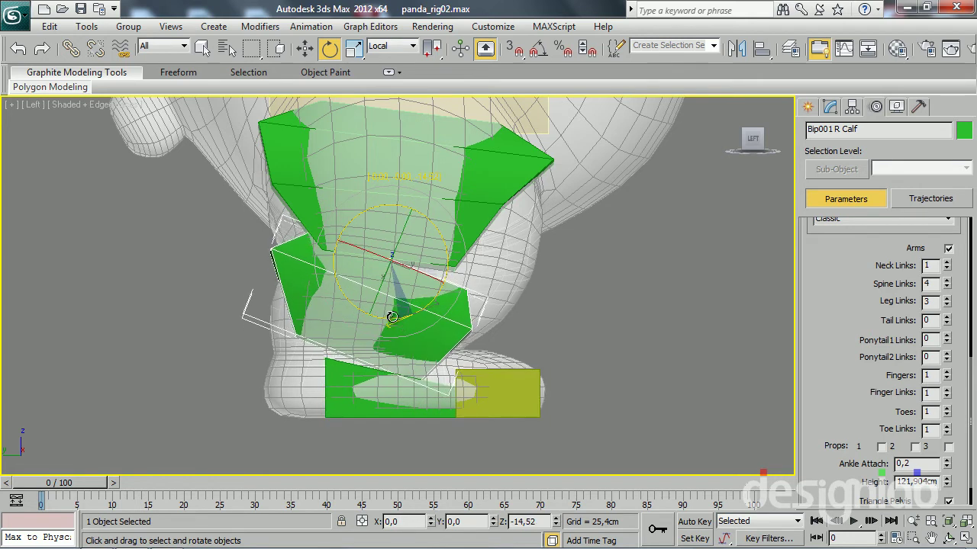
pyautogui.moveTo(462, 278)
pyautogui.keyDown('alt'); pyautogui.mouseDown(button='middle')
pyautogui.moveTo(461, 313)
pyautogui.moveTo(261, 309)
pyautogui.moveTo(340, 319)
pyautogui.mouseUp(button='middle'); pyautogui.keyUp('alt')
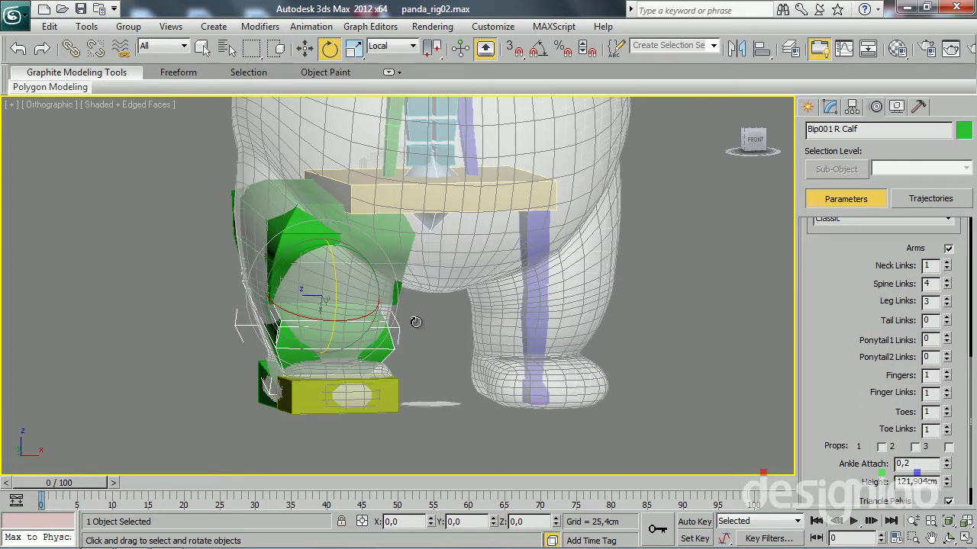
pyautogui.moveTo(316, 277)
pyautogui.keyDown('alt'); pyautogui.mouseDown(button='middle')
pyautogui.moveTo(462, 283)
pyautogui.moveTo(328, 306)
pyautogui.moveTo(334, 320)
pyautogui.moveTo(305, 294)
pyautogui.mouseUp(button='middle'); pyautogui.keyUp('alt')
pyautogui.keyDown('alt'); pyautogui.moveTo(405, 226); pyautogui.dragTo(292, 286, button='middle'); pyautogui.keyUp('alt')
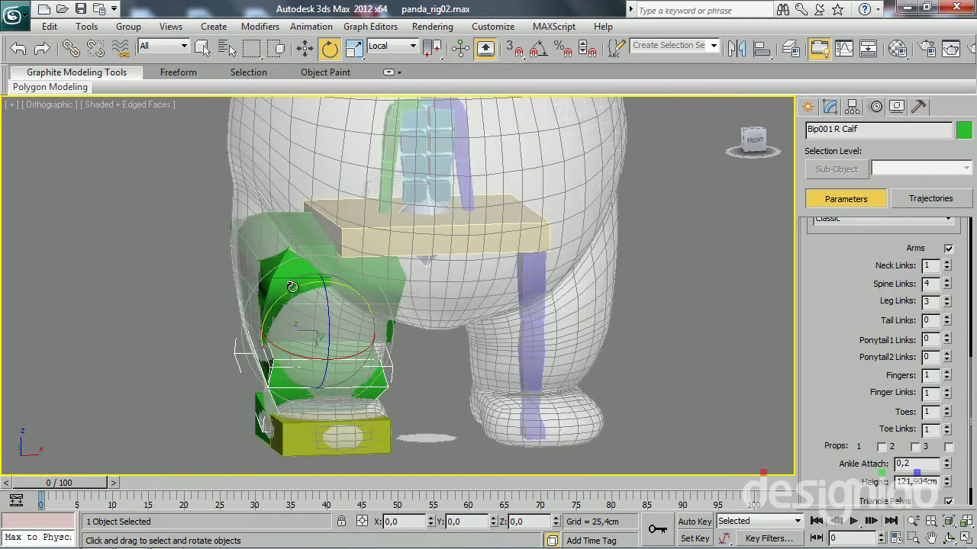
# Step: Scale Bip001 Pelvis to fill the hips, raising the biped height to 137,701cm
pyautogui.click(357, 244)
pyautogui.press('r')
pyautogui.moveTo(430, 172); pyautogui.dragTo(436, 61)
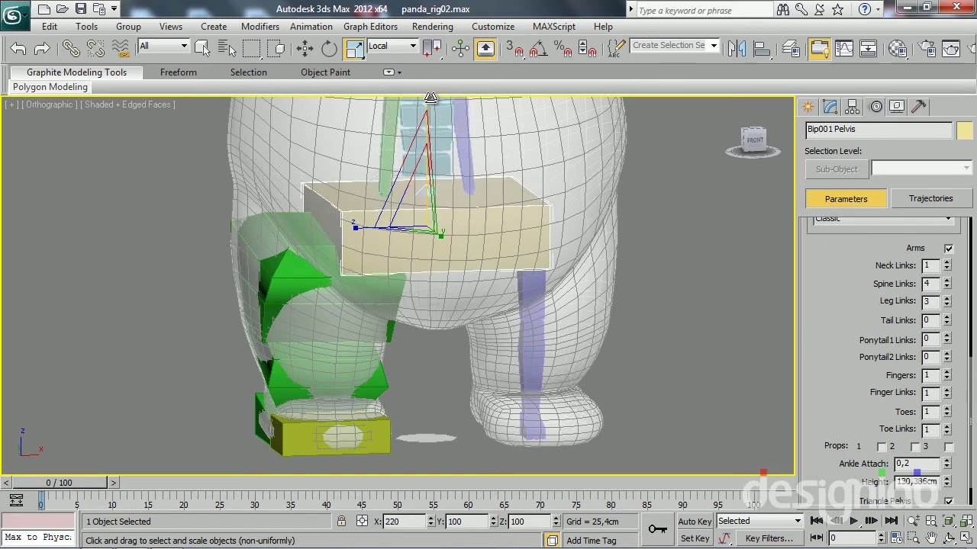
pyautogui.moveTo(436, 61); pyautogui.dragTo(416, 374)
pyautogui.press('r')
pyautogui.keyDown('alt'); pyautogui.moveTo(416, 374); pyautogui.dragTo(231, 287, button='middle'); pyautogui.keyUp('alt')
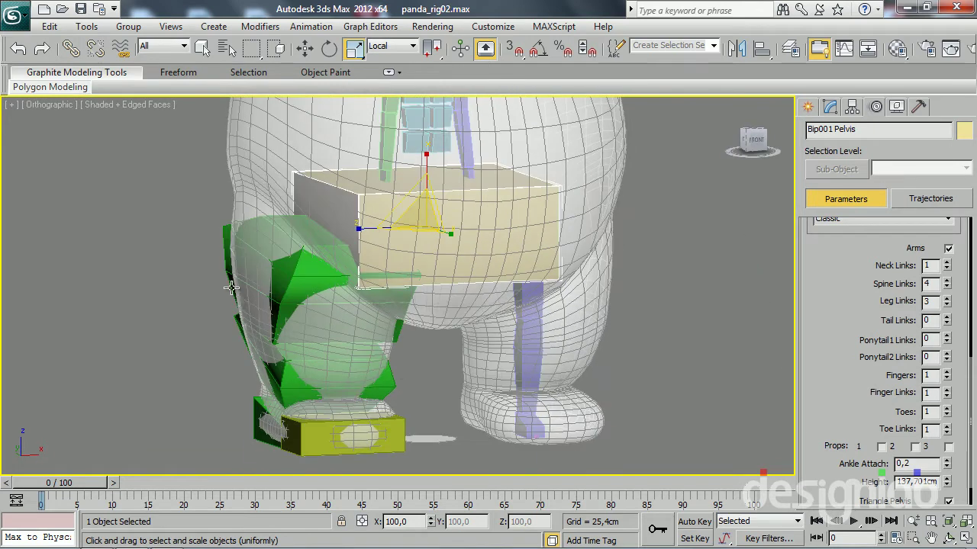
# Step: Copy the right leg chain posture as RLegRToe01 in collection Col01 and paste it opposite onto the left leg
pyautogui.doubleClick(290, 293)
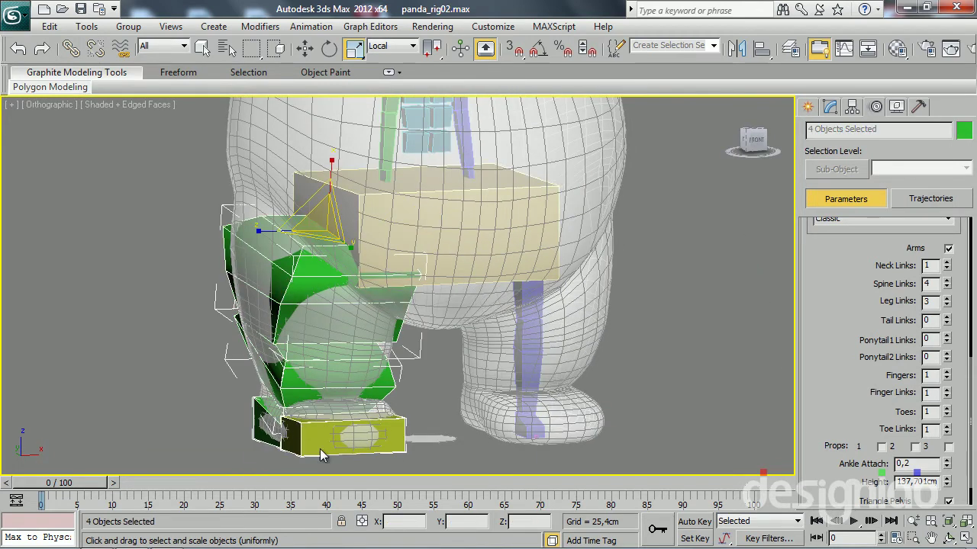
pyautogui.keyDown('alt'); pyautogui.moveTo(368, 428); pyautogui.dragTo(352, 381, button='middle'); pyautogui.keyUp('alt')
pyautogui.scroll(5, 818, 370)
pyautogui.scroll(2, 818, 370)
pyautogui.click(840, 432)
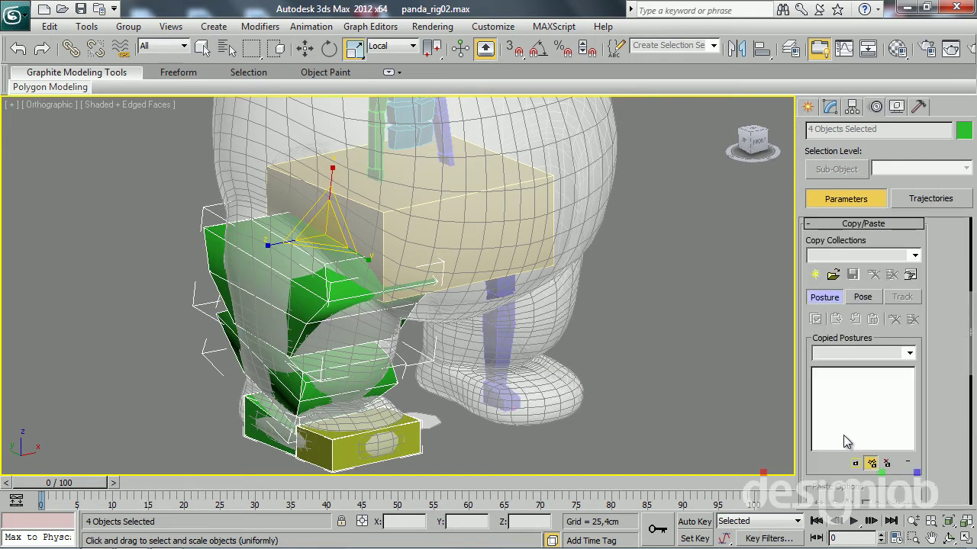
pyautogui.click(818, 275)
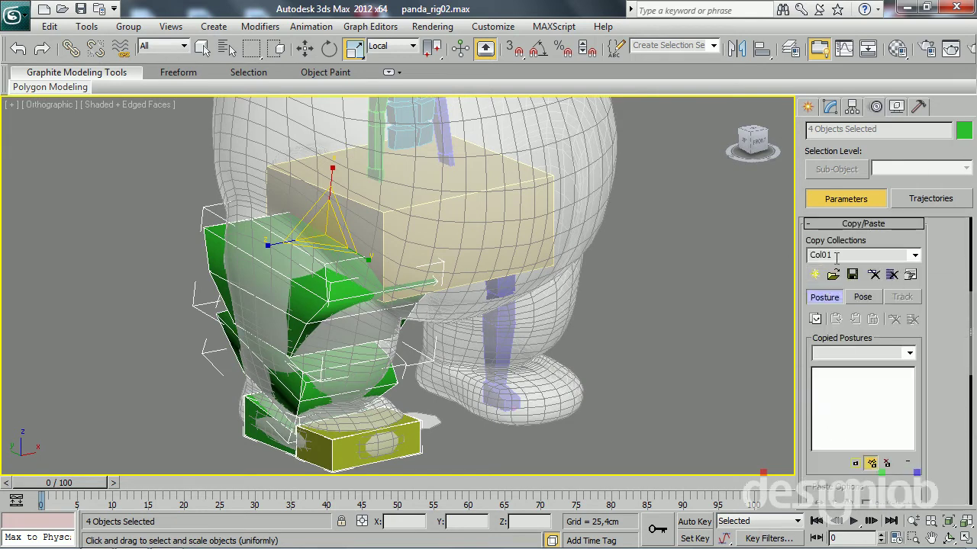
pyautogui.click(816, 319)
pyautogui.click(855, 319)
pyautogui.moveTo(584, 331)
pyautogui.keyDown('alt'); pyautogui.mouseDown(button='middle')
pyautogui.moveTo(509, 331)
pyautogui.moveTo(524, 303)
pyautogui.moveTo(540, 326)
pyautogui.mouseUp(button='middle'); pyautogui.keyUp('alt')
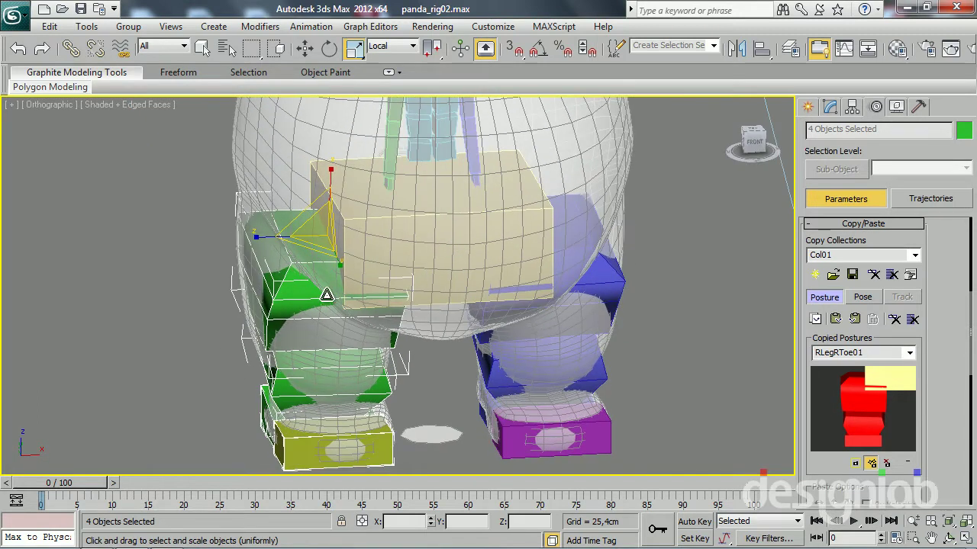
# Step: Select the biped's root via the pelvis and centre it sideways at X 0
pyautogui.click(304, 49)
pyautogui.click(439, 242)
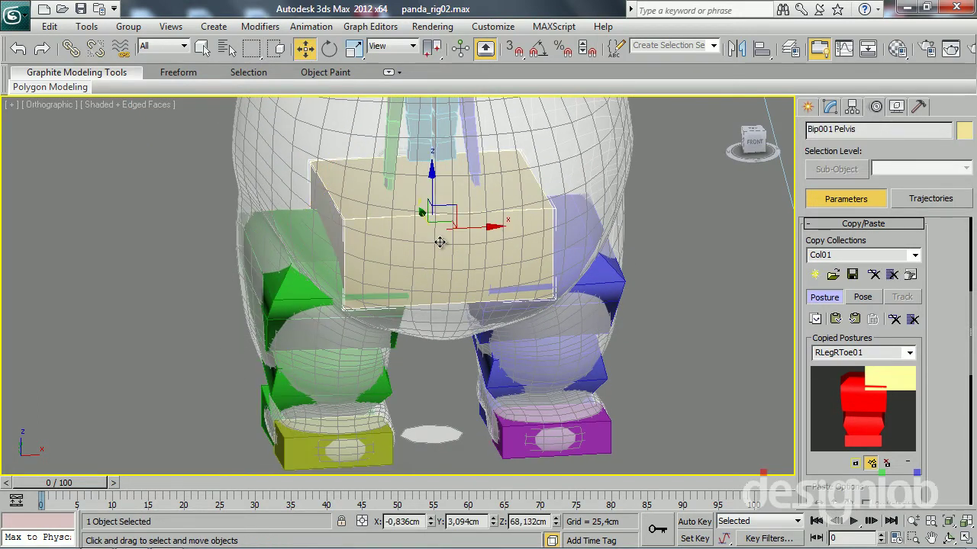
pyautogui.press('pageup')
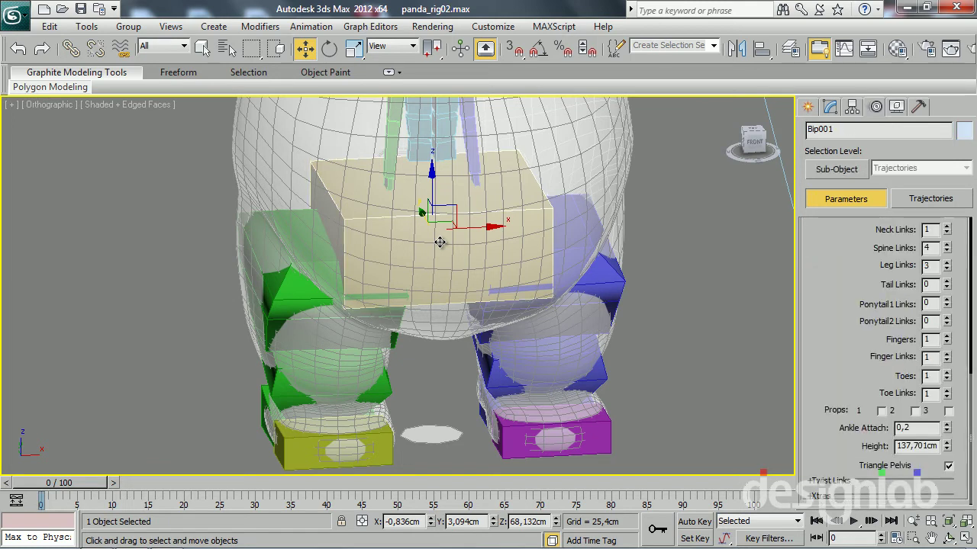
pyautogui.rightClick(432, 525)
# Step: Inspect the legs and lower body from several angles, then select Bip001 Spine in side view
pyautogui.moveTo(442, 283)
pyautogui.keyDown('alt'); pyautogui.mouseDown(button='middle')
pyautogui.moveTo(417, 259)
pyautogui.moveTo(439, 263)
pyautogui.mouseUp(button='middle'); pyautogui.keyUp('alt')
pyautogui.keyDown('alt'); pyautogui.moveTo(354, 320); pyautogui.dragTo(347, 358, button='middle'); pyautogui.keyUp('alt')
pyautogui.scroll(-3, 347, 363)
pyautogui.scroll(-2, 347, 363)
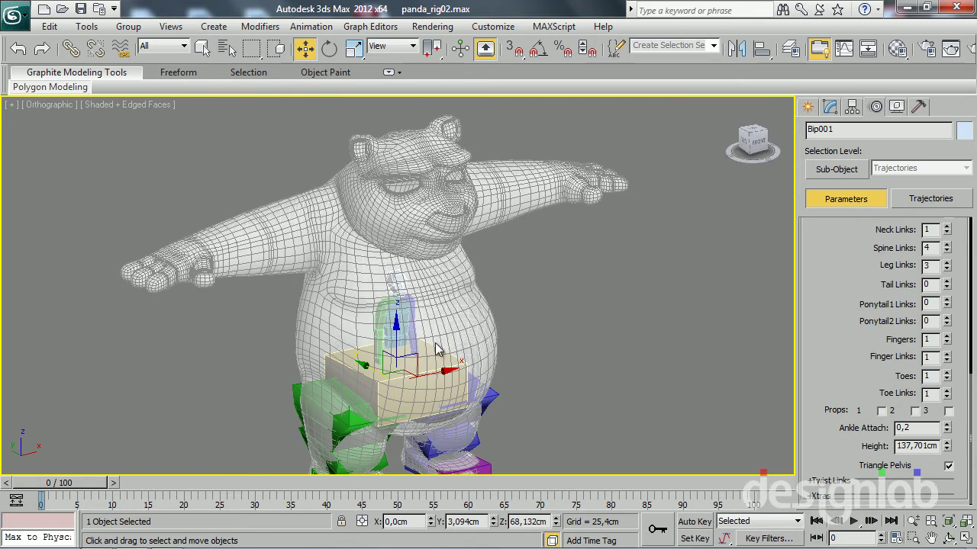
pyautogui.moveTo(371, 352)
pyautogui.keyDown('alt'); pyautogui.mouseDown(button='middle')
pyautogui.moveTo(384, 340)
pyautogui.moveTo(366, 302)
pyautogui.mouseUp(button='middle'); pyautogui.keyUp('alt')
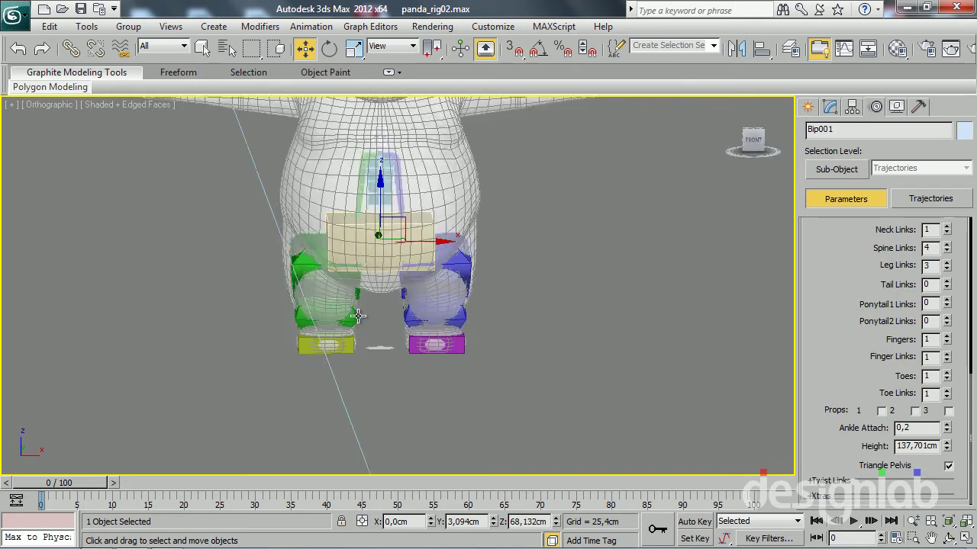
pyautogui.scroll(2, 358, 317)
pyautogui.scroll(2, 341, 342)
pyautogui.scroll(-2, 343, 356)
pyautogui.moveTo(354, 358)
pyautogui.keyDown('alt'); pyautogui.mouseDown(button='middle')
pyautogui.moveTo(435, 349)
pyautogui.moveTo(392, 374)
pyautogui.moveTo(394, 392)
pyautogui.moveTo(344, 361)
pyautogui.mouseUp(button='middle'); pyautogui.keyUp('alt')
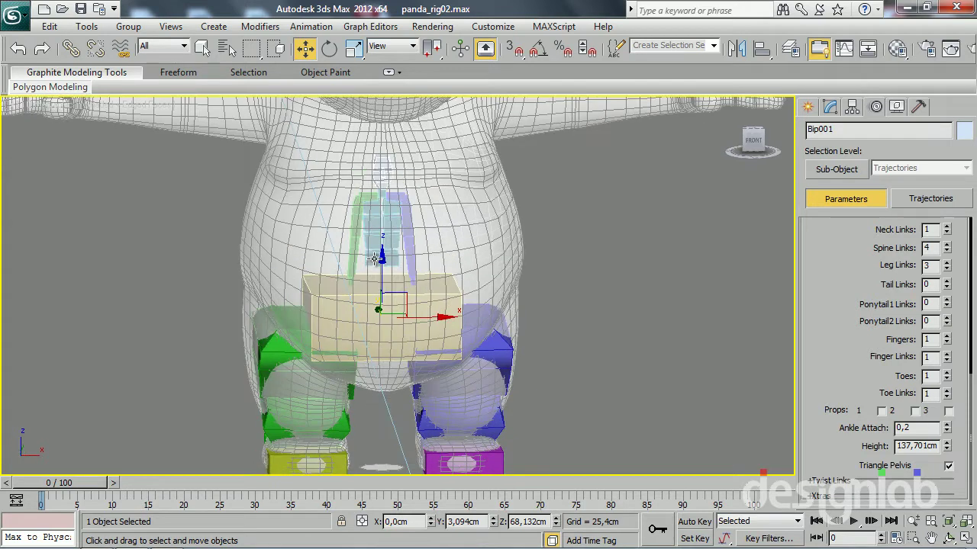
pyautogui.click(375, 256)
pyautogui.moveTo(366, 250)
pyautogui.keyDown('alt'); pyautogui.mouseDown(button='middle')
pyautogui.moveTo(475, 262)
pyautogui.moveTo(467, 271)
pyautogui.mouseUp(button='middle'); pyautogui.keyUp('alt')
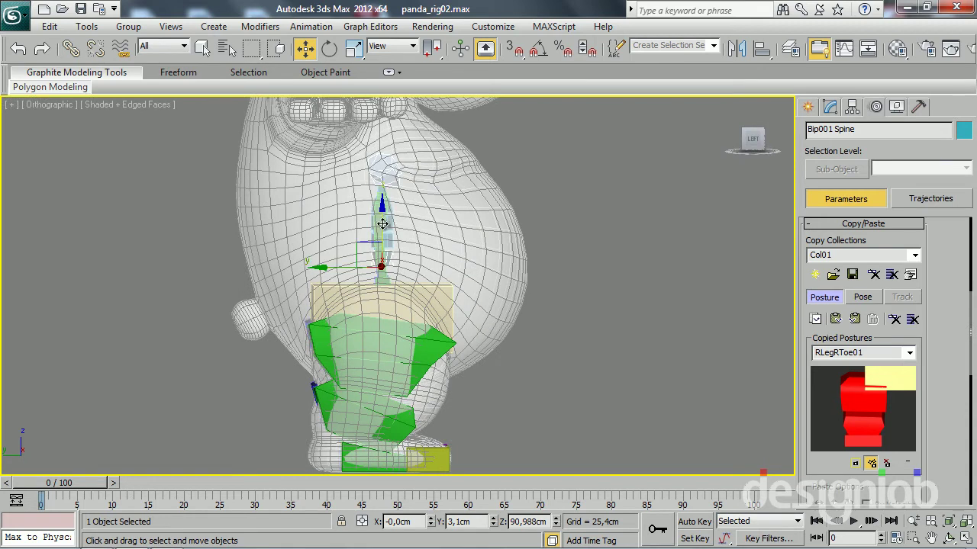
# Step: Lower the spine base slightly, then select all spine bones in Front view
pyautogui.moveTo(382, 222); pyautogui.dragTo(382, 237)
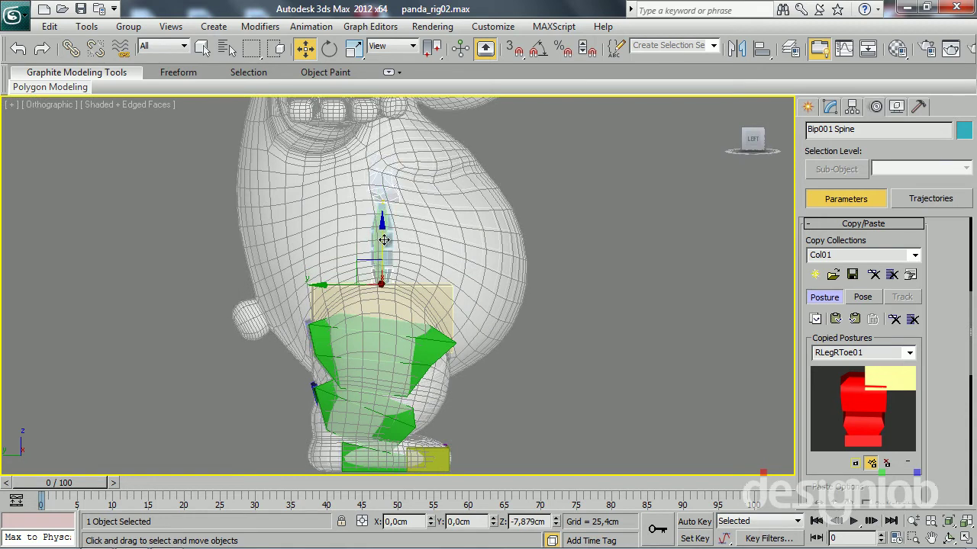
pyautogui.press('f')
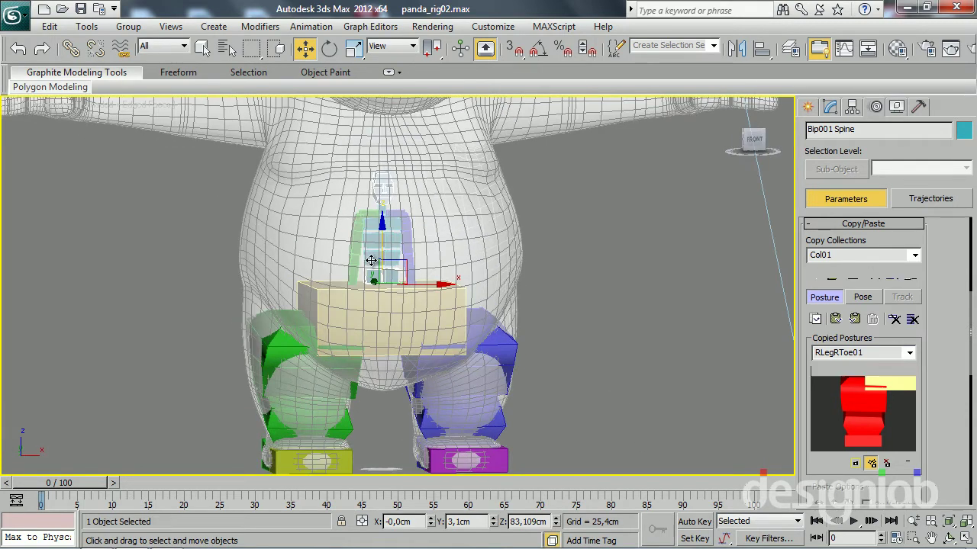
pyautogui.keyDown('ctrl'); pyautogui.click(375, 246); pyautogui.keyUp('ctrl')
pyautogui.keyDown('ctrl'); pyautogui.click(375, 229); pyautogui.keyUp('ctrl')
pyautogui.moveTo(375, 224)
pyautogui.keyDown('alt'); pyautogui.mouseDown(button='middle')
pyautogui.moveTo(329, 279)
pyautogui.moveTo(360, 281)
pyautogui.moveTo(316, 342)
pyautogui.mouseUp(button='middle'); pyautogui.keyUp('alt')
# Step: Widen the spine boxes sideways after cancelling an even enlargement
pyautogui.press('r')
pyautogui.scroll(-5, 321, 333)
pyautogui.scroll(3, 343, 344)
pyautogui.scroll(2, 358, 349)
pyautogui.scroll(2, 367, 353)
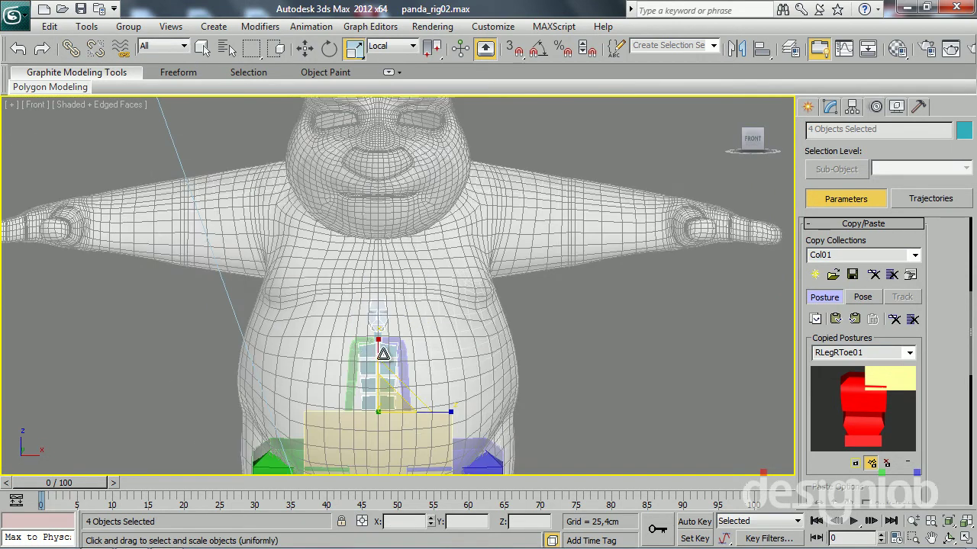
pyautogui.moveTo(372, 363); pyautogui.dragTo(403, 237)
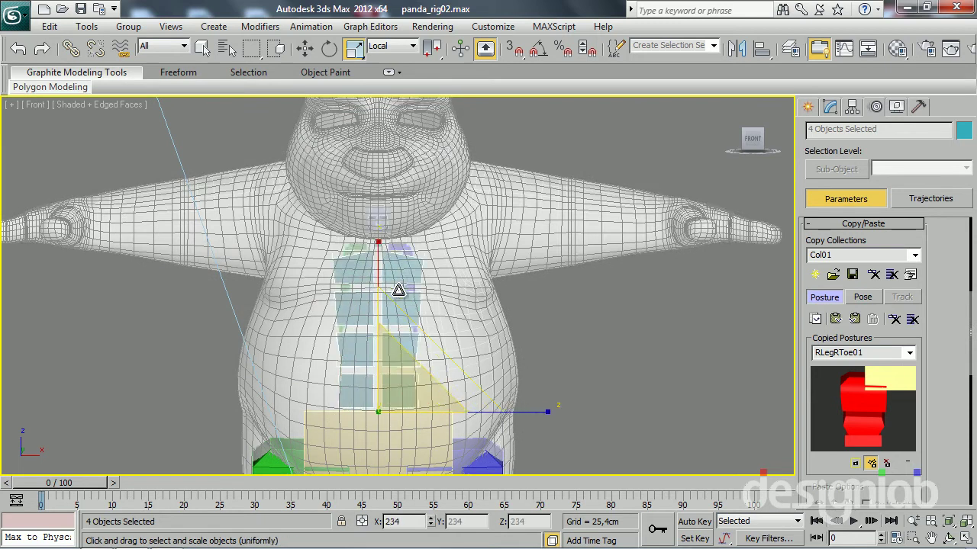
pyautogui.moveTo(403, 237); pyautogui.dragTo(404, 243)
pyautogui.rightClick(403, 243)
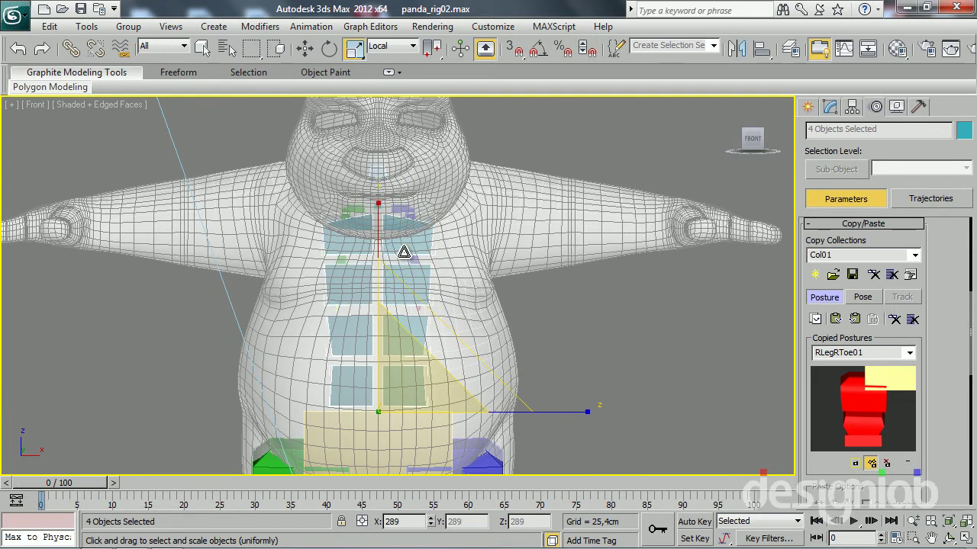
pyautogui.moveTo(448, 412); pyautogui.dragTo(478, 392)
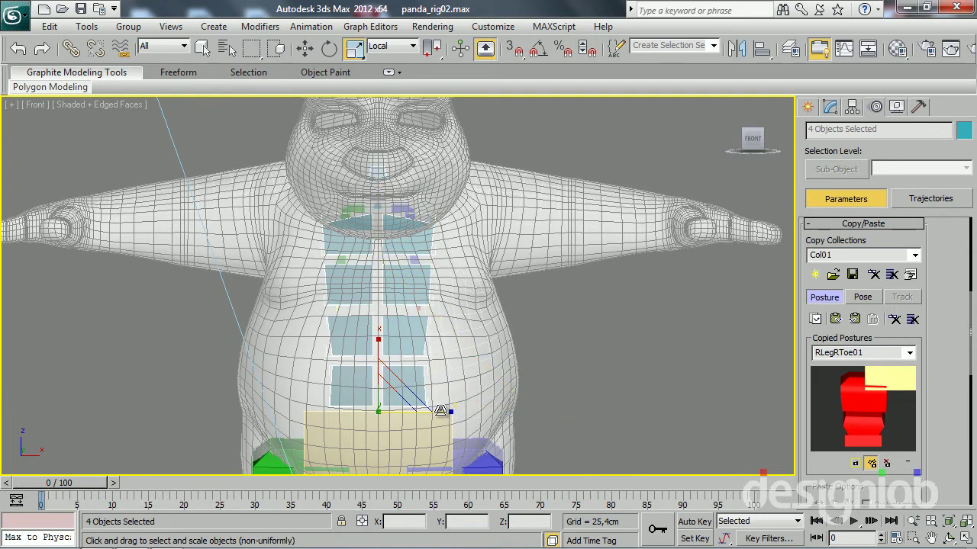
# Step: Widen the lowest spine box, Bip001 Spine, along a single axis
pyautogui.click(479, 392)
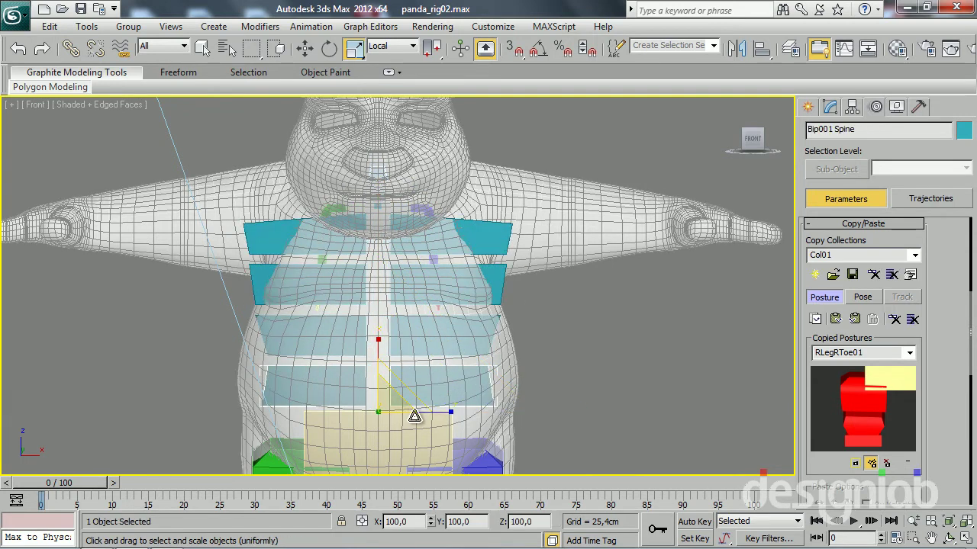
pyautogui.press('r')
pyautogui.moveTo(447, 410); pyautogui.dragTo(454, 409)
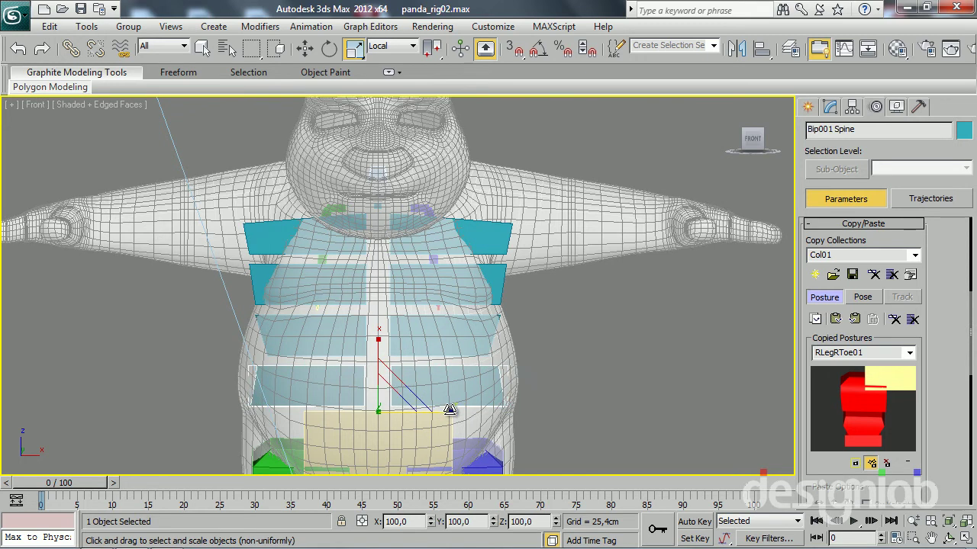
# Step: Step through Spine1 and Spine2 to Spine3 and make the top spine box narrower
pyautogui.click(458, 342)
pyautogui.click(439, 294)
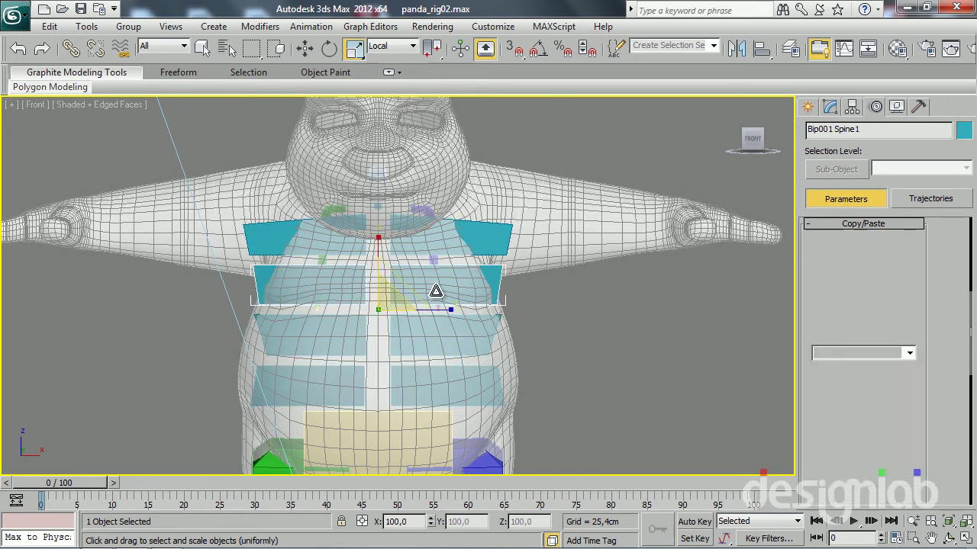
pyautogui.click(450, 240)
pyautogui.moveTo(443, 262); pyautogui.dragTo(415, 268)
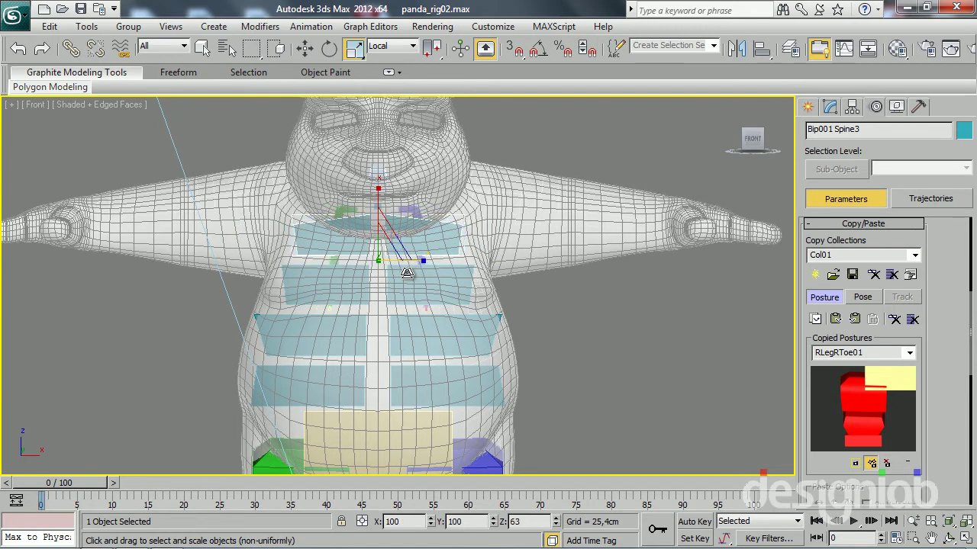
pyautogui.moveTo(409, 273); pyautogui.dragTo(351, 343, button='middle')
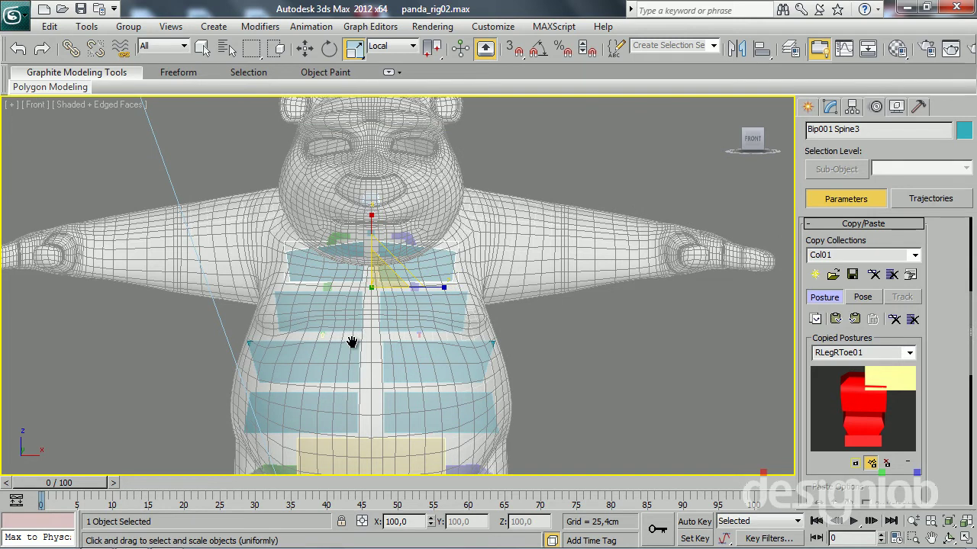
# Step: In Left view, tilt Bip001 Spine to follow the panda's back
pyautogui.press('l')
pyautogui.scroll(3, 353, 343)
pyautogui.moveTo(359, 262); pyautogui.dragTo(348, 243, button='middle')
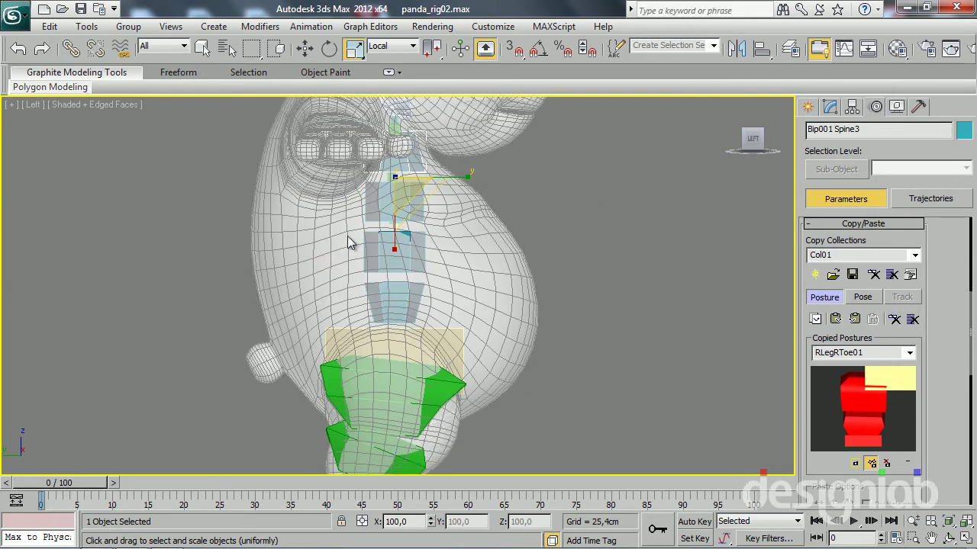
pyautogui.click(389, 326)
pyautogui.moveTo(390, 326); pyautogui.dragTo(373, 315, button='middle')
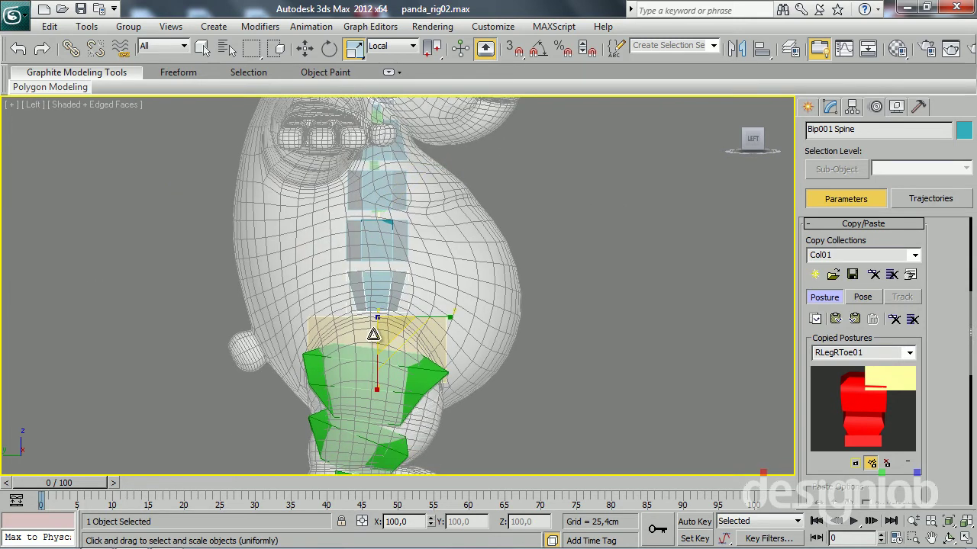
pyautogui.press('e')
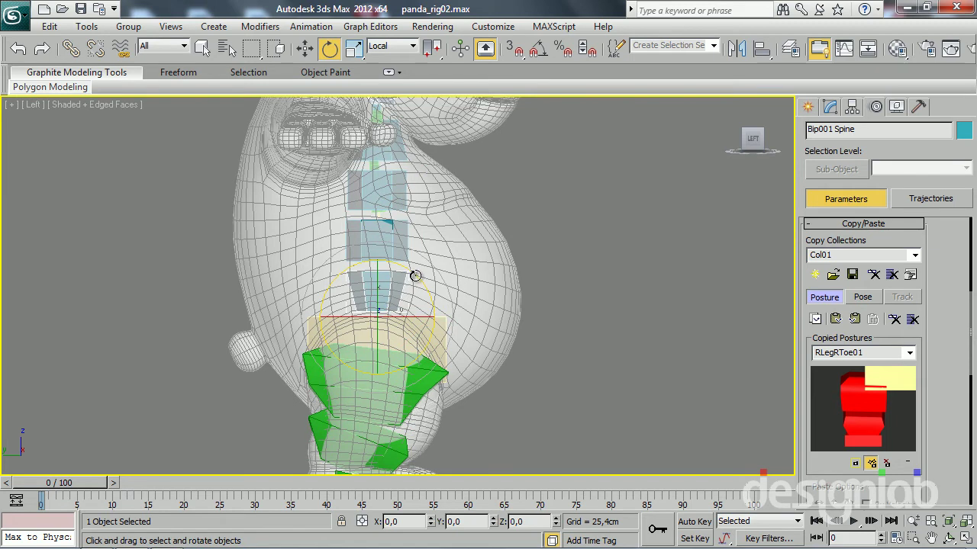
pyautogui.moveTo(415, 275); pyautogui.dragTo(422, 278)
# Step: Tilt Bip001 Spine1 and Spine2 along the body's curve
pyautogui.click(389, 226)
pyautogui.click(417, 243)
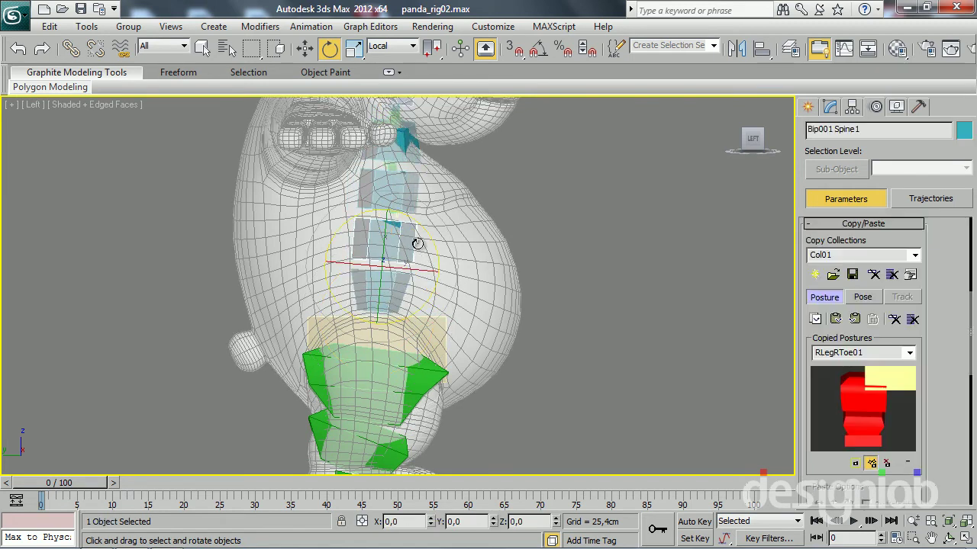
pyautogui.moveTo(430, 238); pyautogui.dragTo(425, 228)
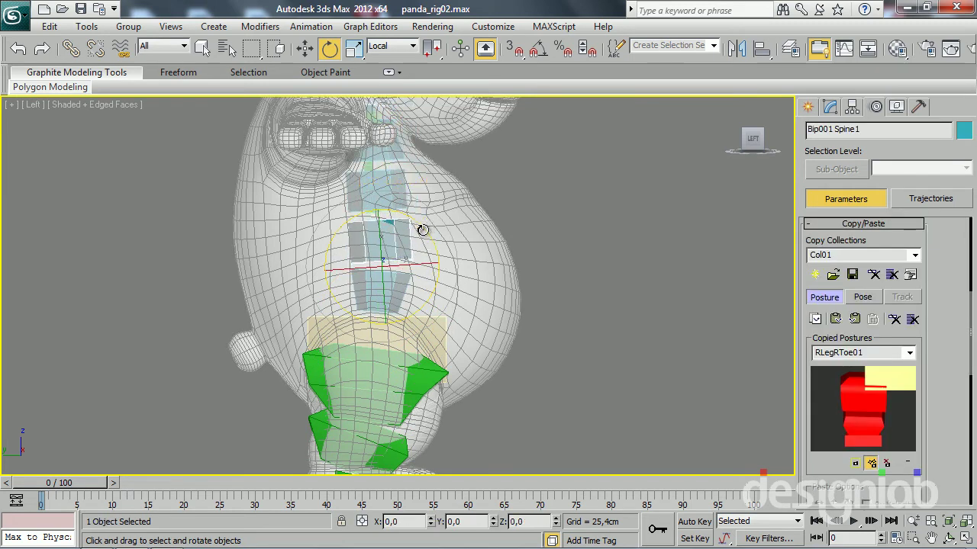
pyautogui.click(374, 292)
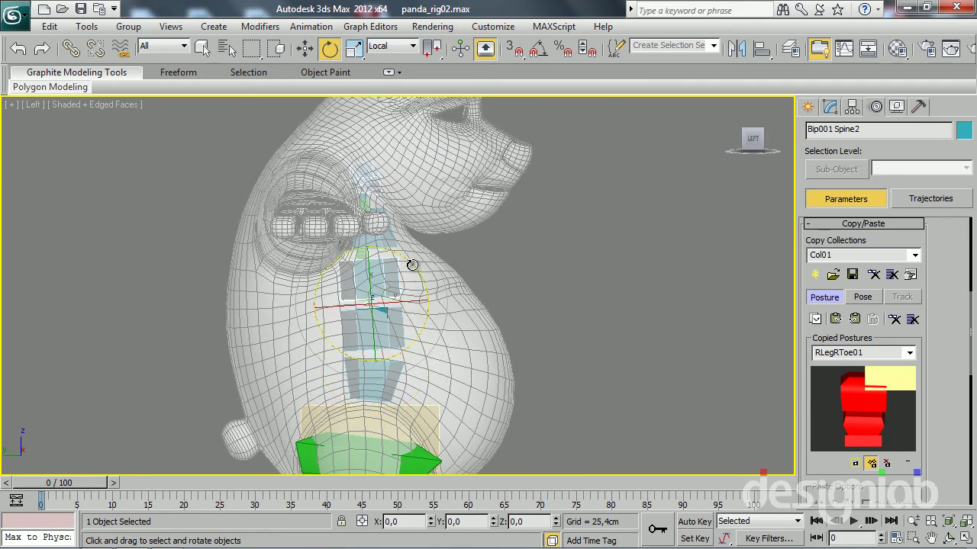
pyautogui.moveTo(412, 265); pyautogui.dragTo(408, 260)
# Step: Move Bip001 Spine back inside the panda's body
pyautogui.click(388, 377)
pyautogui.press('w')
pyautogui.moveTo(418, 406); pyautogui.dragTo(392, 403)
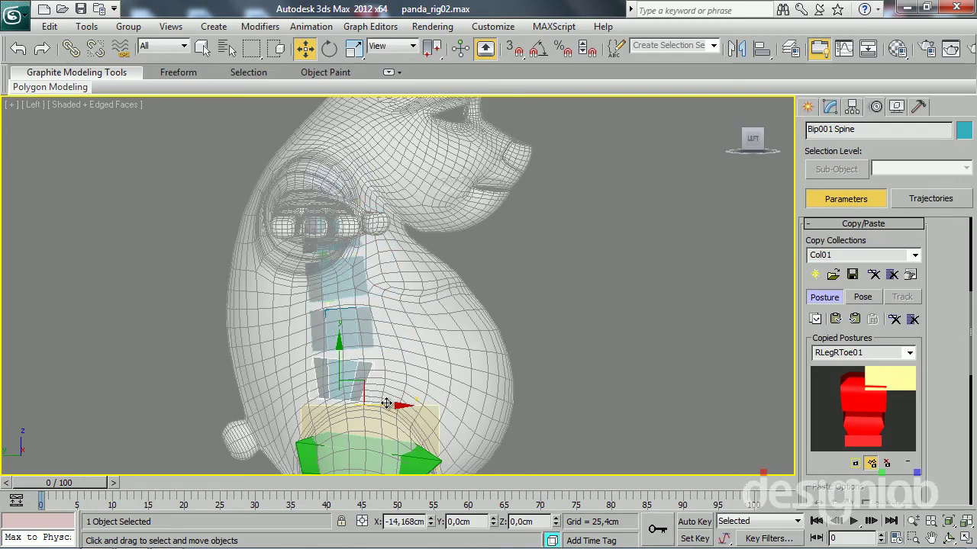
pyautogui.moveTo(392, 403)
pyautogui.keyDown('alt'); pyautogui.mouseDown(button='middle')
pyautogui.moveTo(348, 305)
pyautogui.moveTo(419, 386)
pyautogui.moveTo(450, 398)
pyautogui.moveTo(436, 404)
pyautogui.moveTo(436, 353)
pyautogui.moveTo(417, 324)
pyautogui.moveTo(427, 313)
pyautogui.moveTo(396, 311)
pyautogui.mouseUp(button='middle'); pyautogui.keyUp('alt')
# Step: Scale both clavicles longer, wider, deeper and taller
pyautogui.click(358, 229)
pyautogui.moveTo(358, 229)
pyautogui.keyDown('alt'); pyautogui.mouseDown(button='middle')
pyautogui.moveTo(328, 246)
pyautogui.moveTo(331, 227)
pyautogui.mouseUp(button='middle'); pyautogui.keyUp('alt')
pyautogui.scroll(4, 351, 301)
pyautogui.keyDown('alt'); pyautogui.moveTo(351, 300); pyautogui.dragTo(389, 308, button='middle'); pyautogui.keyUp('alt')
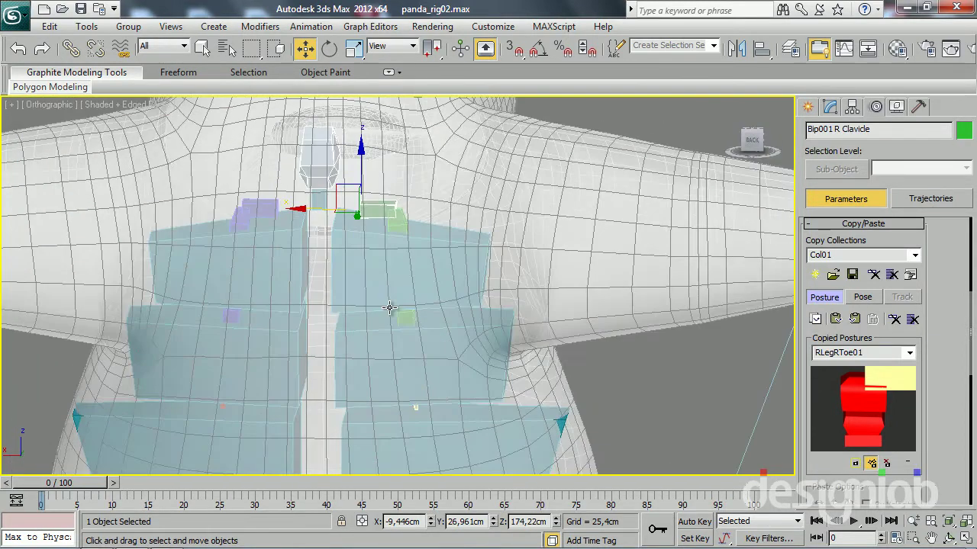
pyautogui.keyDown('ctrl'); pyautogui.click(262, 210); pyautogui.keyUp('ctrl')
pyautogui.press('r')
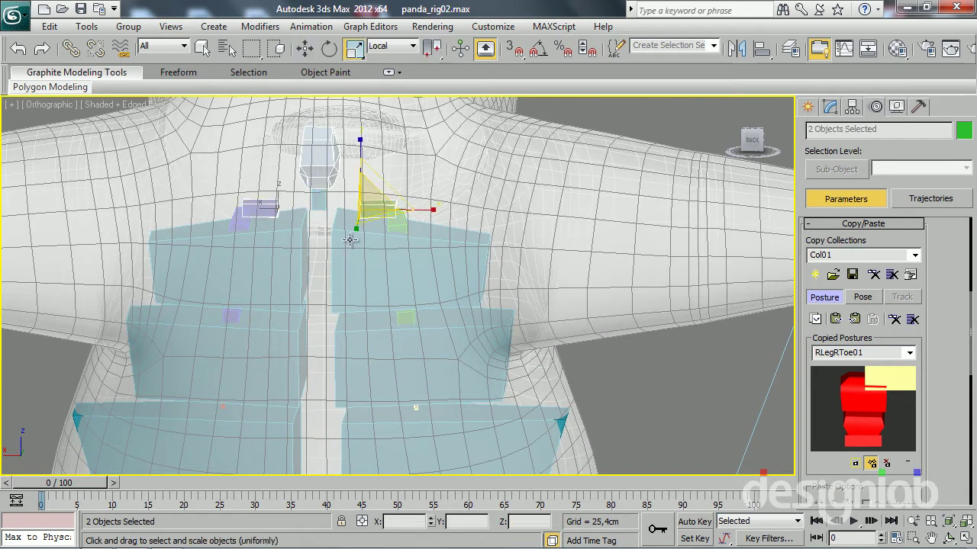
pyautogui.moveTo(471, 213); pyautogui.dragTo(567, 216)
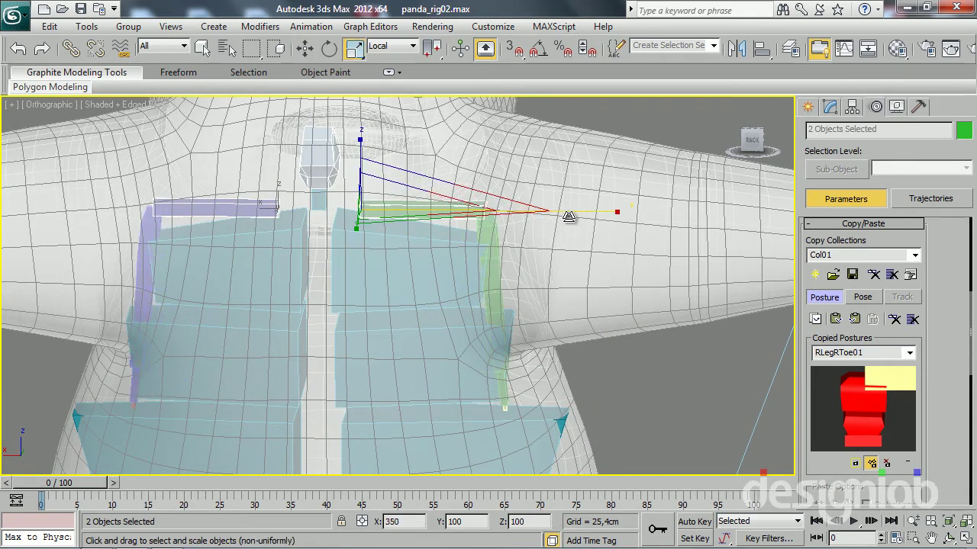
pyautogui.keyDown('alt'); pyautogui.moveTo(567, 216); pyautogui.dragTo(412, 290, button='middle'); pyautogui.keyUp('alt')
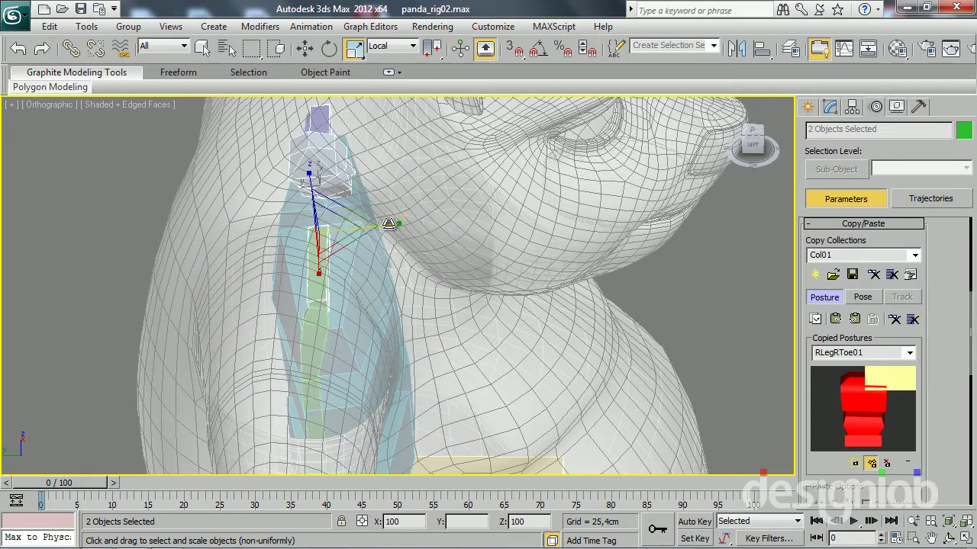
pyautogui.moveTo(393, 222); pyautogui.dragTo(676, 229)
pyautogui.keyDown('alt'); pyautogui.moveTo(412, 277); pyautogui.dragTo(267, 373, button='middle'); pyautogui.keyUp('alt')
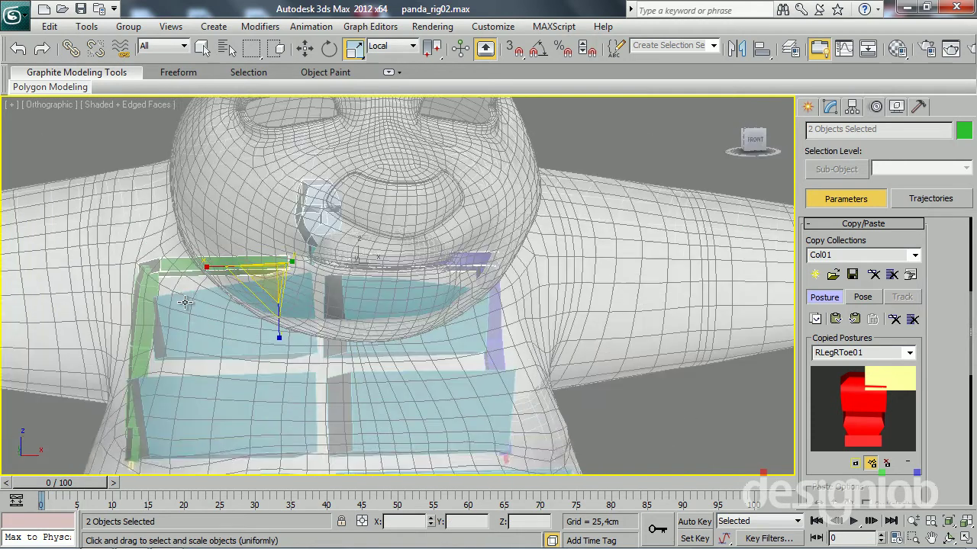
pyautogui.moveTo(289, 369); pyautogui.dragTo(284, 458)
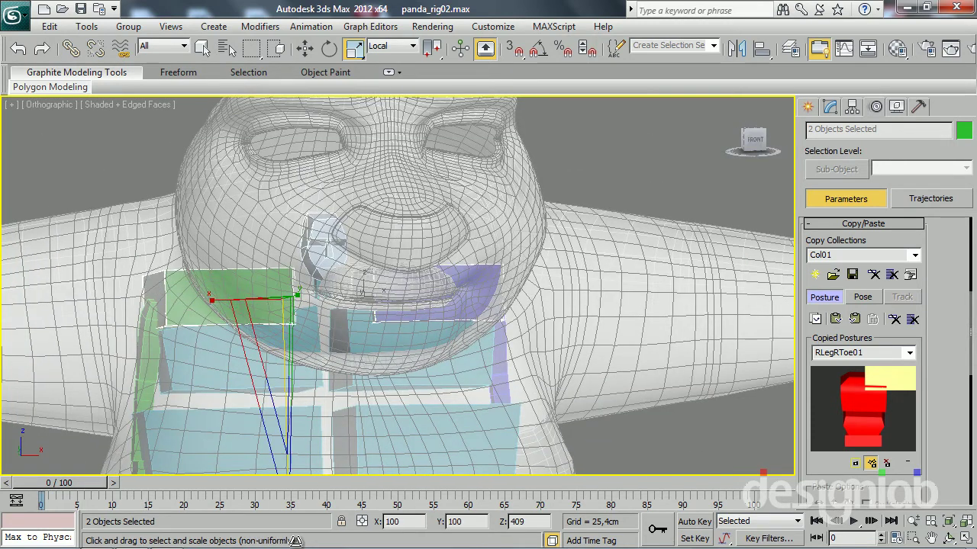
# Step: Raise the enlarged clavicles up into the panda's shoulders
pyautogui.press('w')
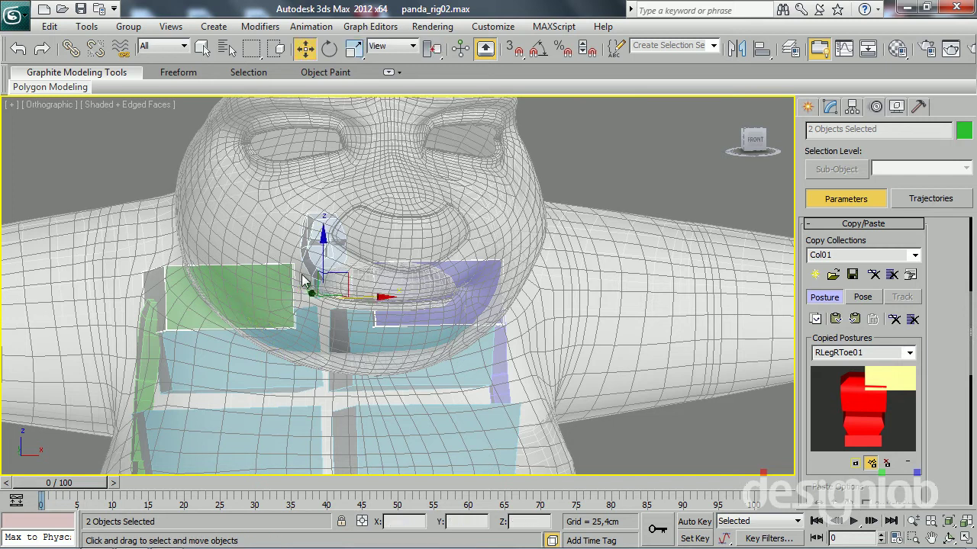
pyautogui.moveTo(324, 249); pyautogui.dragTo(324, 228)
pyautogui.moveTo(273, 263)
pyautogui.mouseDown(button='middle')
pyautogui.moveTo(271, 238)
pyautogui.moveTo(327, 279)
pyautogui.moveTo(340, 352)
pyautogui.moveTo(260, 401)
pyautogui.mouseUp(button='middle')
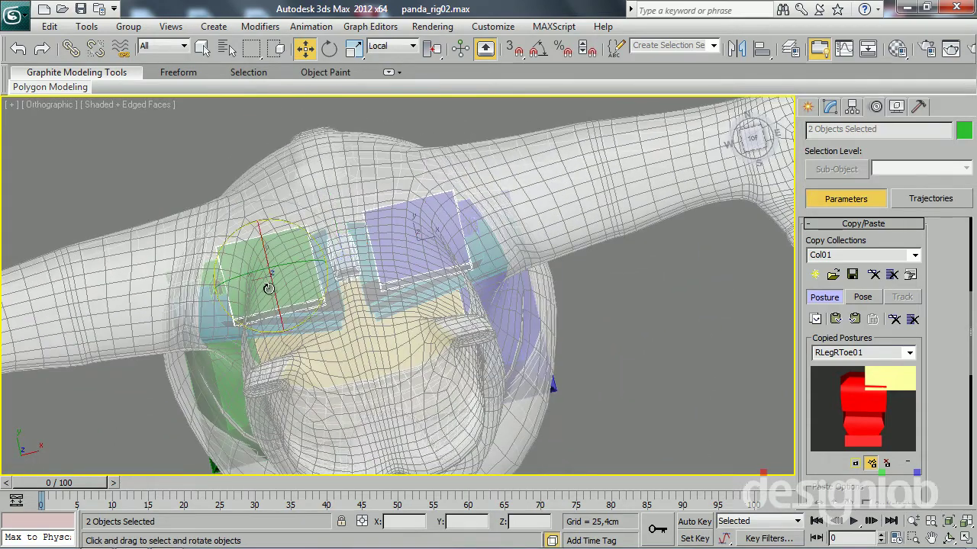
# Step: Rotate the clavicles about 9 degrees and angle the right upper arm to match the mesh
pyautogui.rightClick(294, 225)
pyautogui.click(297, 218)
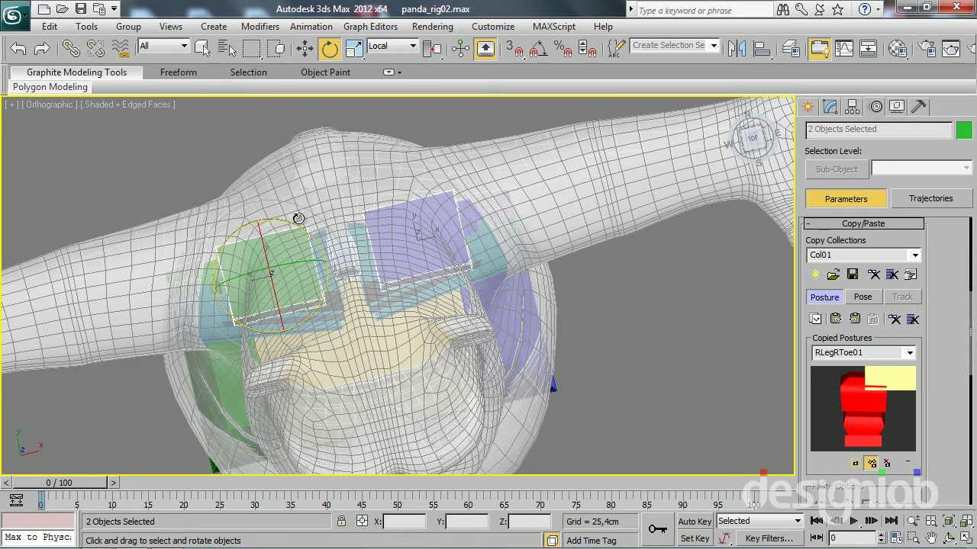
pyautogui.moveTo(295, 227); pyautogui.dragTo(306, 235)
pyautogui.moveTo(306, 235)
pyautogui.keyDown('alt'); pyautogui.mouseDown(button='middle')
pyautogui.moveTo(290, 275)
pyautogui.moveTo(264, 288)
pyautogui.mouseUp(button='middle'); pyautogui.keyUp('alt')
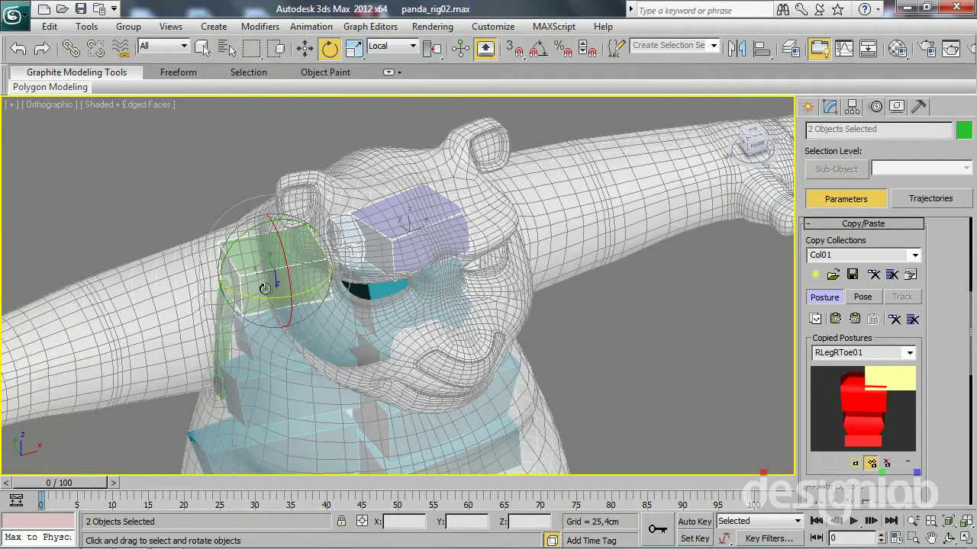
pyautogui.click(228, 310)
pyautogui.moveTo(206, 270)
pyautogui.mouseDown()
pyautogui.moveTo(192, 247)
pyautogui.moveTo(245, 266)
pyautogui.moveTo(275, 237)
pyautogui.moveTo(338, 224)
pyautogui.mouseUp()
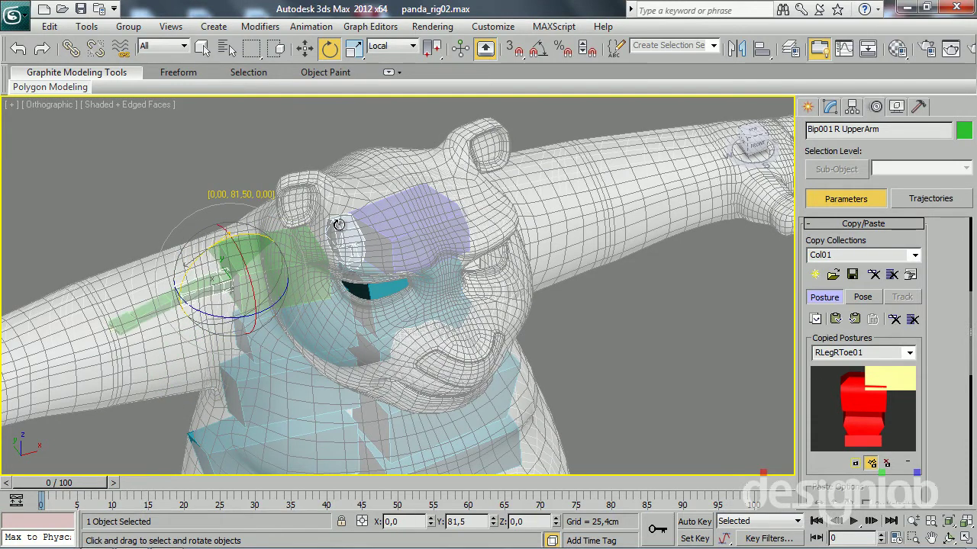
pyautogui.keyDown('alt'); pyautogui.moveTo(245, 289); pyautogui.dragTo(206, 367, button='middle'); pyautogui.keyUp('alt')
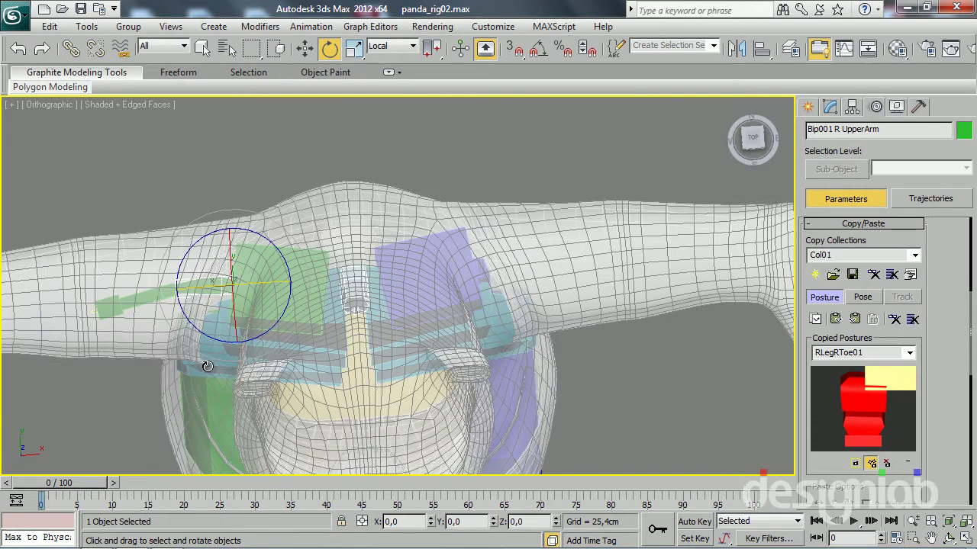
# Step: Thicken the whole right arm bone chain to fill the arm mesh, cancelling an oversized uniform scale
pyautogui.doubleClick(209, 284)
pyautogui.press('r')
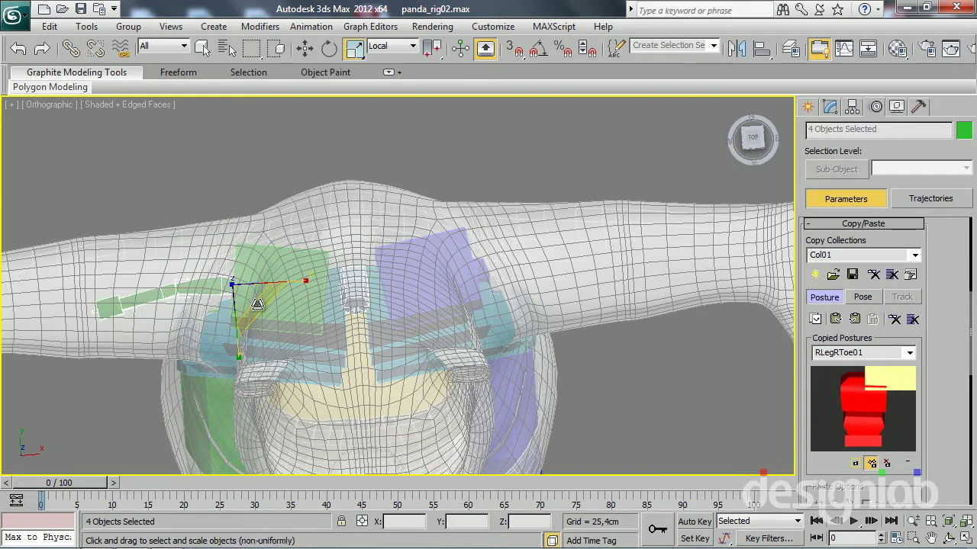
pyautogui.moveTo(248, 295); pyautogui.dragTo(239, 74)
pyautogui.rightClick(239, 74)
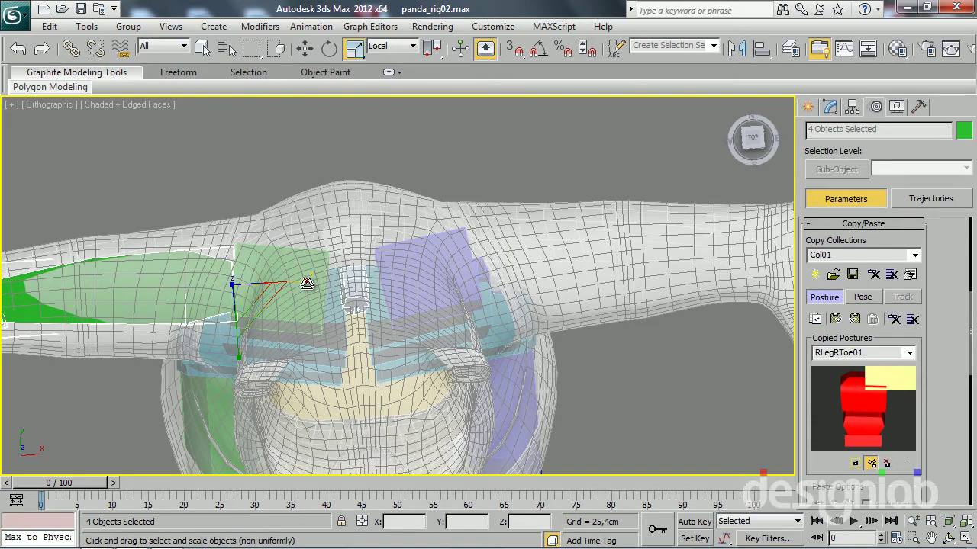
pyautogui.moveTo(307, 284); pyautogui.dragTo(242, 354)
pyautogui.moveTo(243, 353)
pyautogui.keyDown('alt'); pyautogui.mouseDown(button='middle')
pyautogui.moveTo(225, 247)
pyautogui.moveTo(224, 322)
pyautogui.moveTo(280, 328)
pyautogui.moveTo(252, 305)
pyautogui.moveTo(254, 331)
pyautogui.moveTo(277, 247)
pyautogui.moveTo(266, 265)
pyautogui.mouseUp(button='middle'); pyautogui.keyUp('alt')
pyautogui.scroll(-5, 252, 305)
pyautogui.scroll(2, 248, 304)
pyautogui.scroll(2, 248, 304)
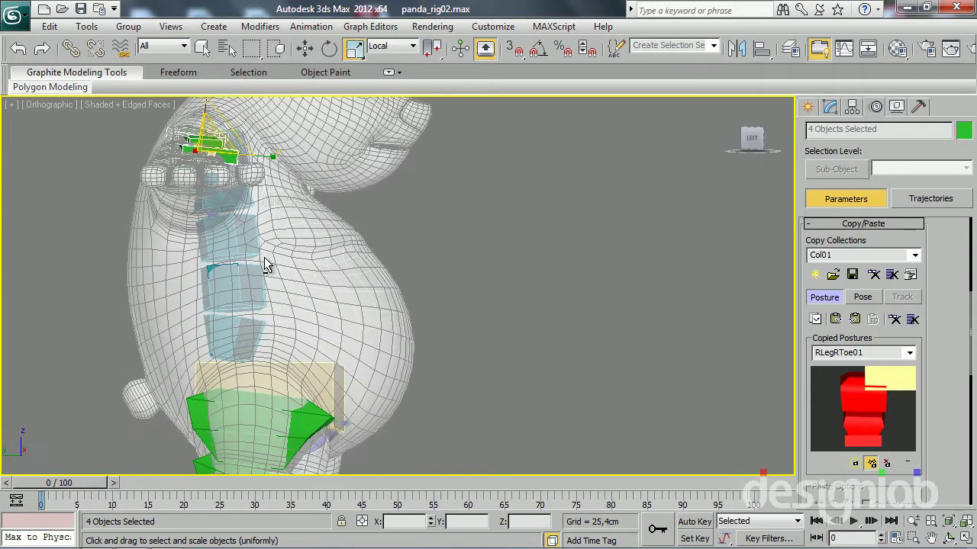
# Step: Widen Bip001 Spine to fill the belly and nudge it slightly within the body
pyautogui.click(235, 341)
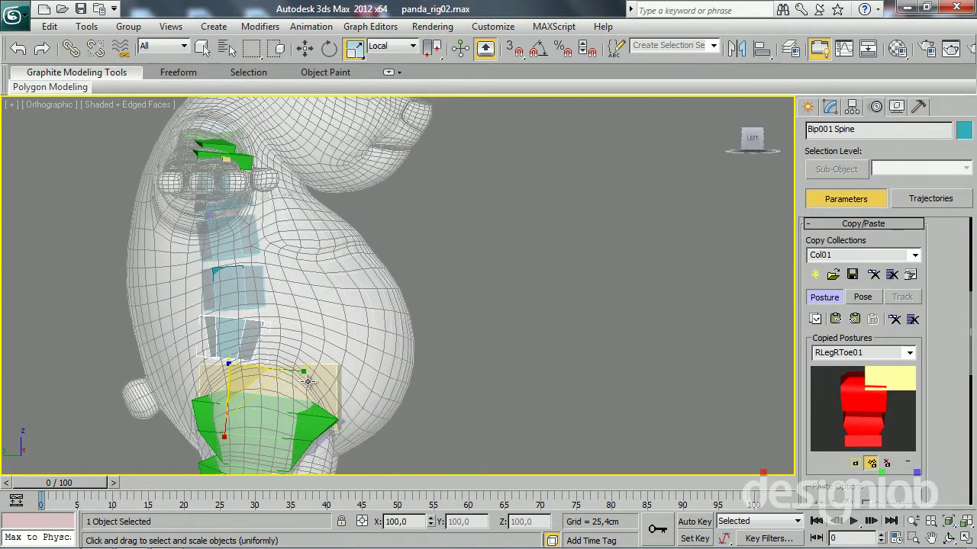
pyautogui.moveTo(300, 374); pyautogui.dragTo(384, 349)
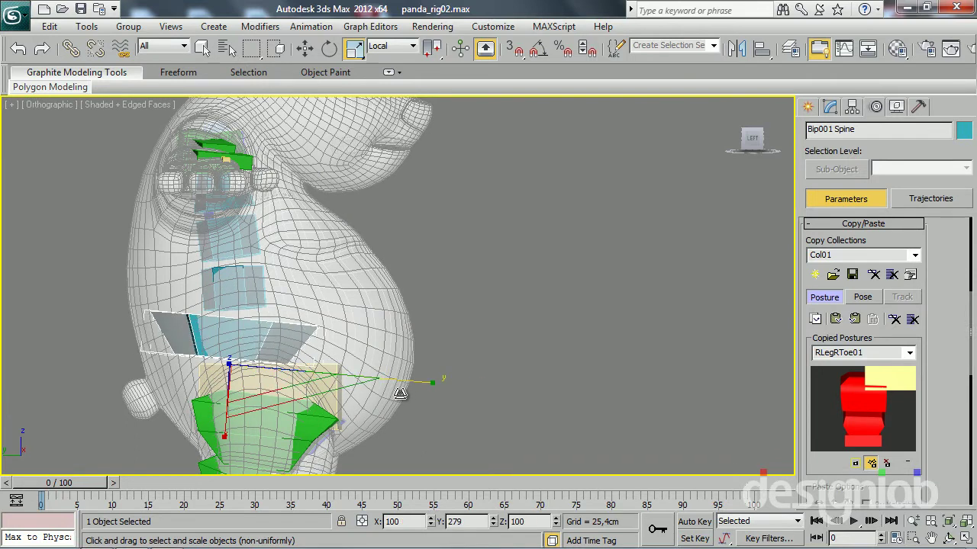
pyautogui.moveTo(384, 349)
pyautogui.keyDown('alt'); pyautogui.mouseDown(button='middle')
pyautogui.moveTo(392, 353)
pyautogui.moveTo(353, 359)
pyautogui.mouseUp(button='middle'); pyautogui.keyUp('alt')
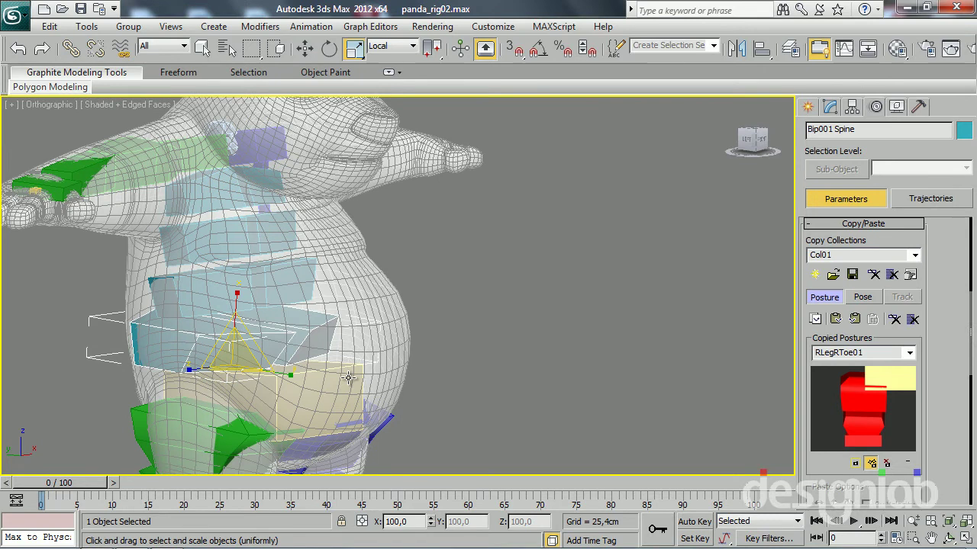
pyautogui.keyDown('alt'); pyautogui.moveTo(306, 370); pyautogui.dragTo(351, 359, button='middle'); pyautogui.keyUp('alt')
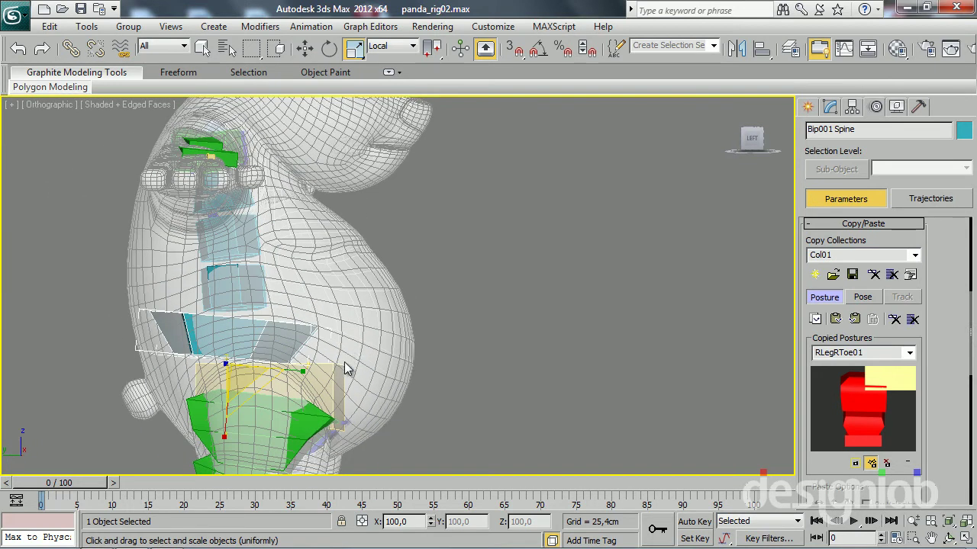
pyautogui.press('w')
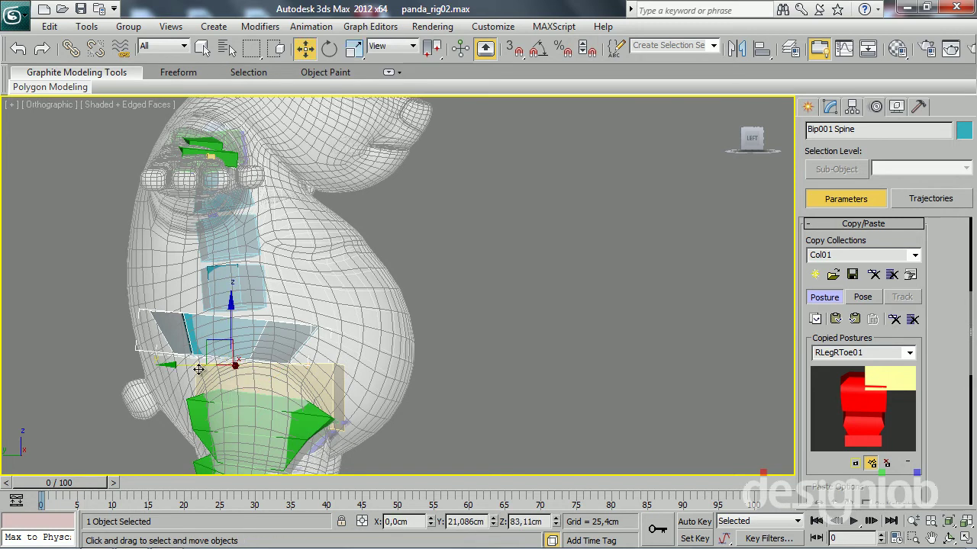
pyautogui.moveTo(199, 369); pyautogui.dragTo(208, 369)
# Step: Tilt and stretch Bip001 Spine1 front to back, then undo the changes
pyautogui.click(240, 303)
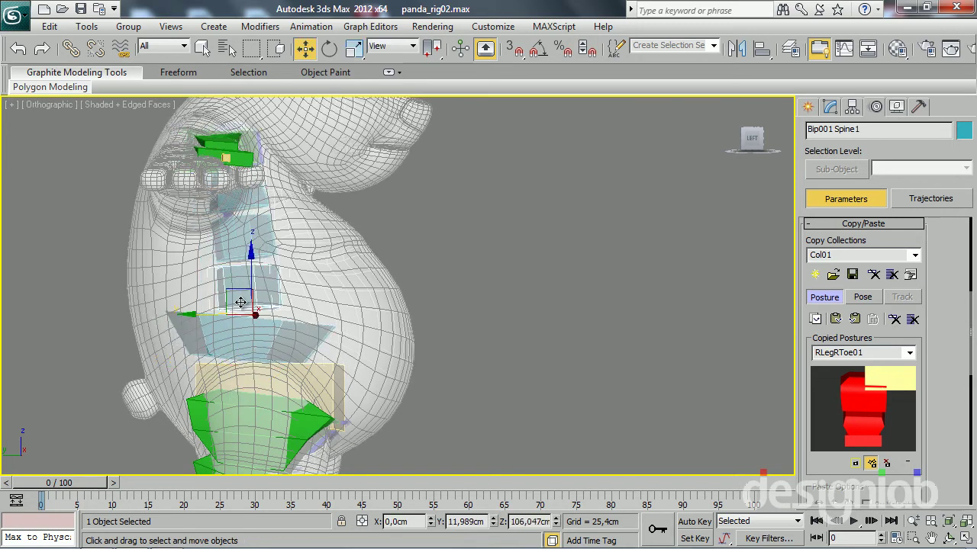
pyautogui.press('e')
pyautogui.moveTo(297, 274); pyautogui.dragTo(283, 266)
pyautogui.moveTo(283, 266)
pyautogui.keyDown('alt'); pyautogui.mouseDown(button='middle')
pyautogui.moveTo(257, 310)
pyautogui.moveTo(260, 326)
pyautogui.mouseUp(button='middle'); pyautogui.keyUp('alt')
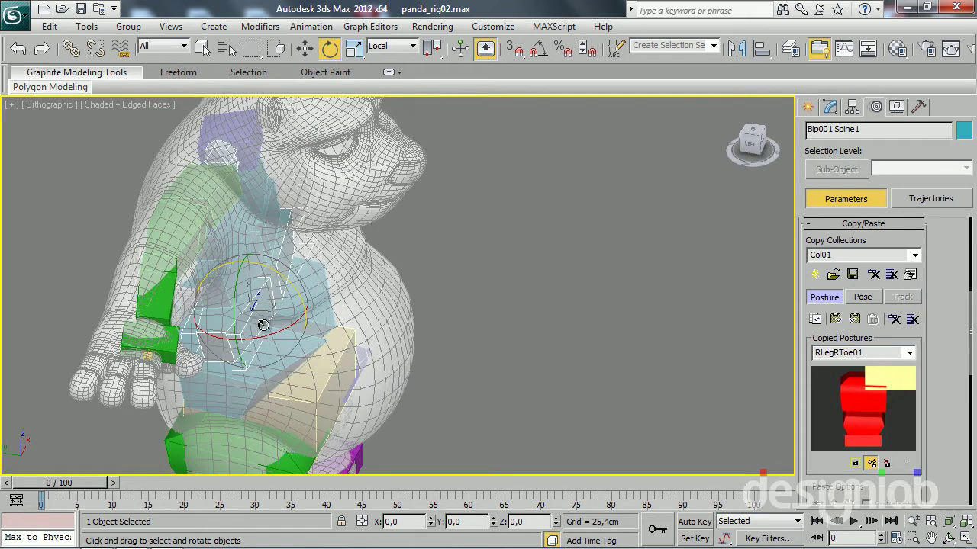
pyautogui.press('r')
pyautogui.press('r')
pyautogui.moveTo(274, 316); pyautogui.dragTo(488, 326)
pyautogui.press('r')
pyautogui.press('r')
pyautogui.keyDown('alt'); pyautogui.moveTo(488, 327); pyautogui.dragTo(284, 327, button='middle'); pyautogui.keyUp('alt')
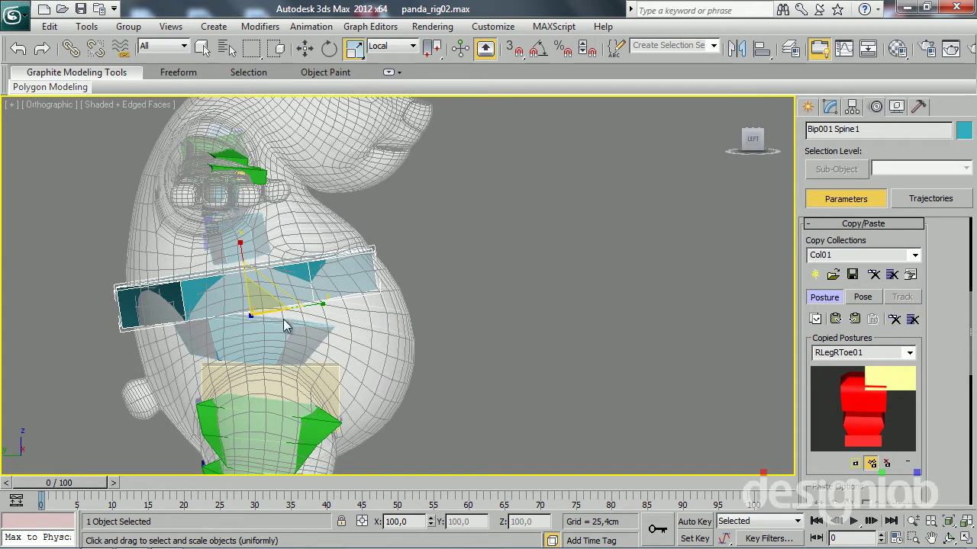
pyautogui.hotkey('ctrl', 'z')
pyautogui.hotkey('ctrl', 'z')
# Step: Stretch Bip001 Spine and Spine2 deeper front to back, Spine2 to 221 on Y
pyautogui.press('pageup')
pyautogui.moveTo(176, 356); pyautogui.dragTo(151, 355)
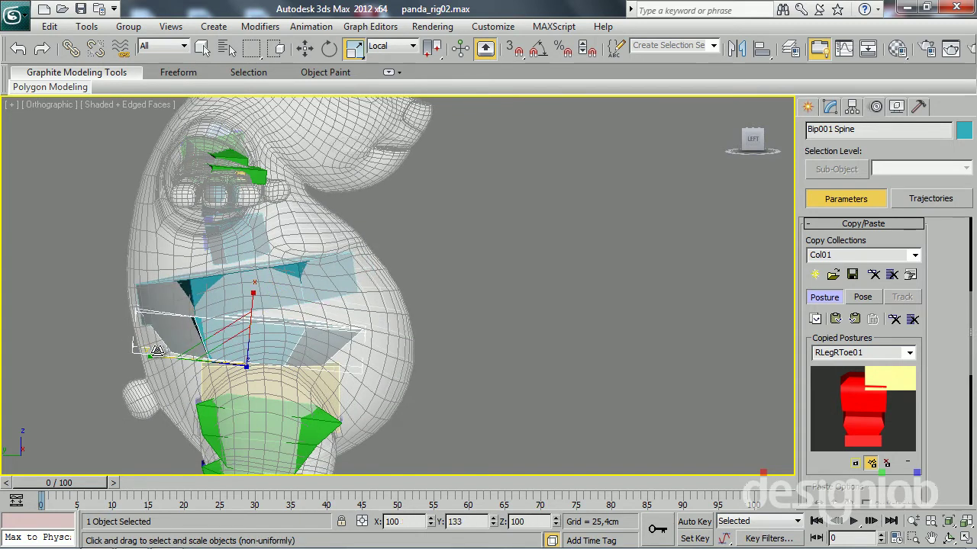
pyautogui.press('pagedown')
pyautogui.press('pagedown')
pyautogui.moveTo(336, 240); pyautogui.dragTo(374, 245)
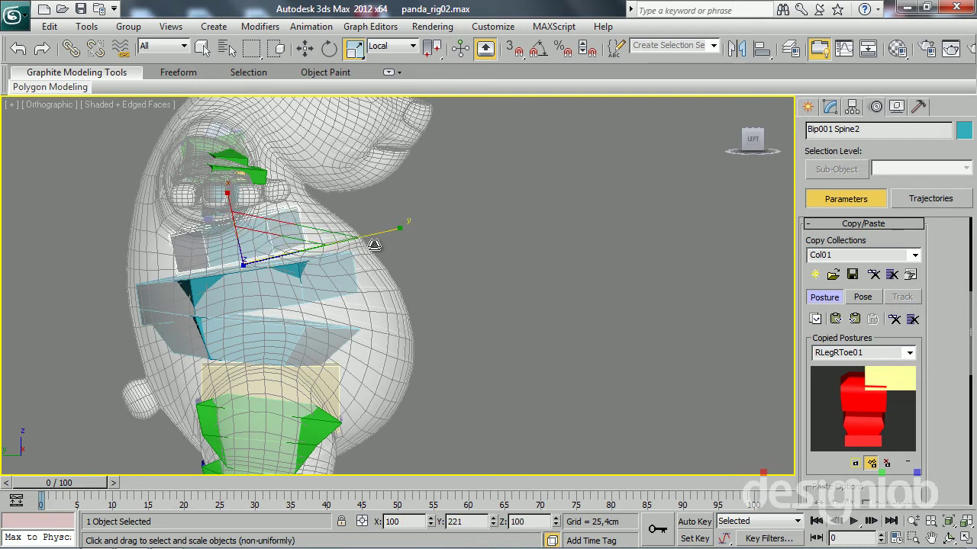
pyautogui.hotkey('ctrl', 'z')
pyautogui.press('r')
pyautogui.press('f')
pyautogui.press('pagedown')
pyautogui.moveTo(244, 267)
pyautogui.keyDown('alt'); pyautogui.mouseDown(button='middle')
pyautogui.moveTo(272, 220)
pyautogui.moveTo(267, 207)
pyautogui.moveTo(275, 219)
pyautogui.mouseUp(button='middle'); pyautogui.keyUp('alt')
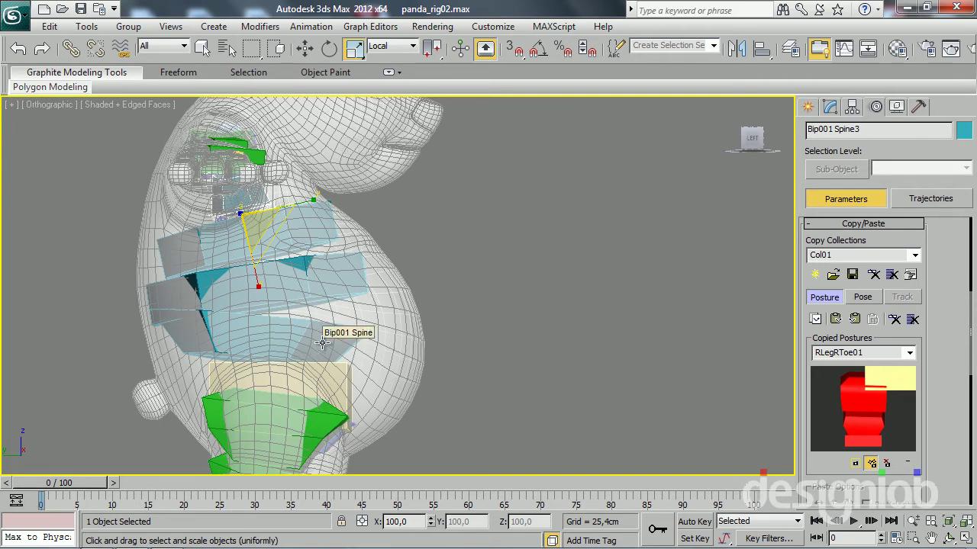
# Step: Tilt Bip001 Spine back to follow the posture, then select Spine1 and Spine2
pyautogui.click(322, 343)
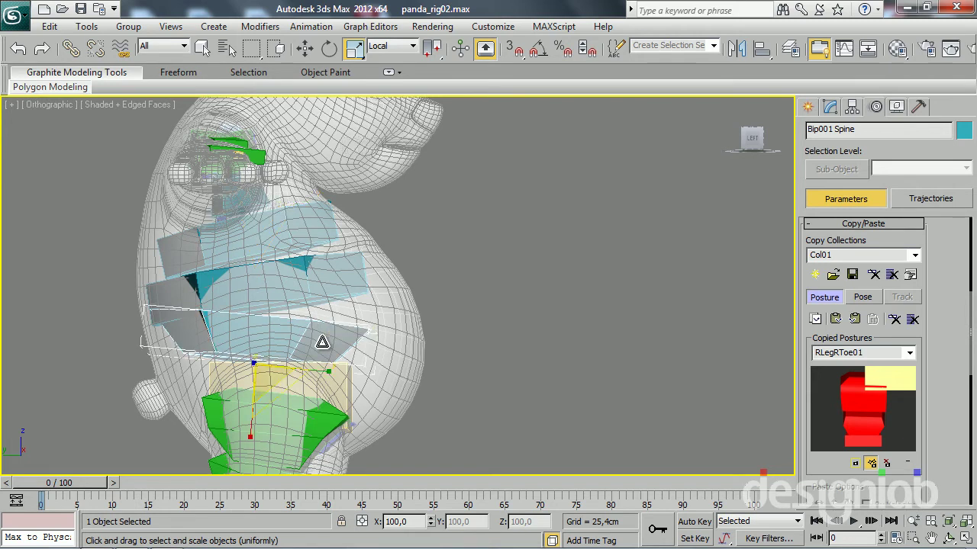
pyautogui.press('e')
pyautogui.moveTo(304, 337)
pyautogui.mouseDown()
pyautogui.moveTo(294, 277)
pyautogui.moveTo(270, 266)
pyautogui.moveTo(305, 264)
pyautogui.mouseUp()
pyautogui.click(296, 276)
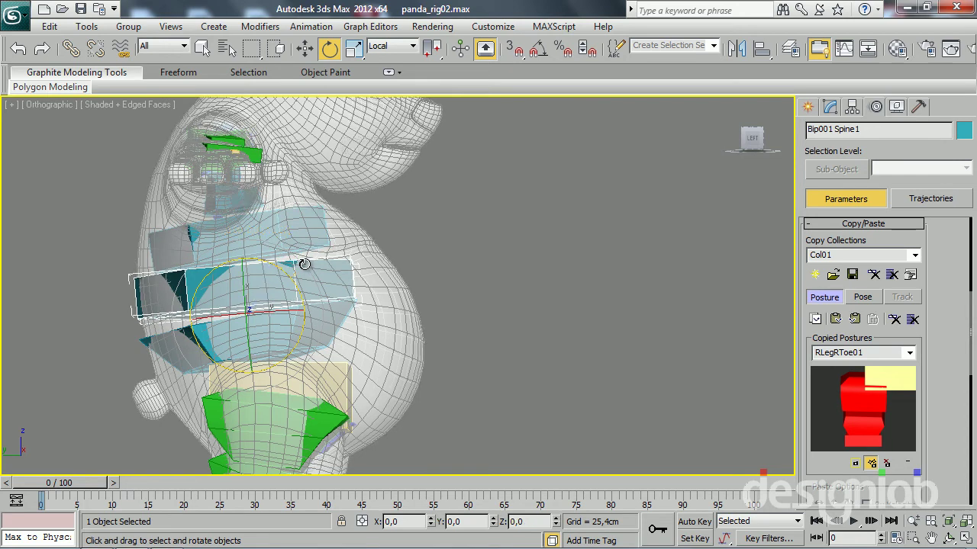
pyautogui.click(287, 238)
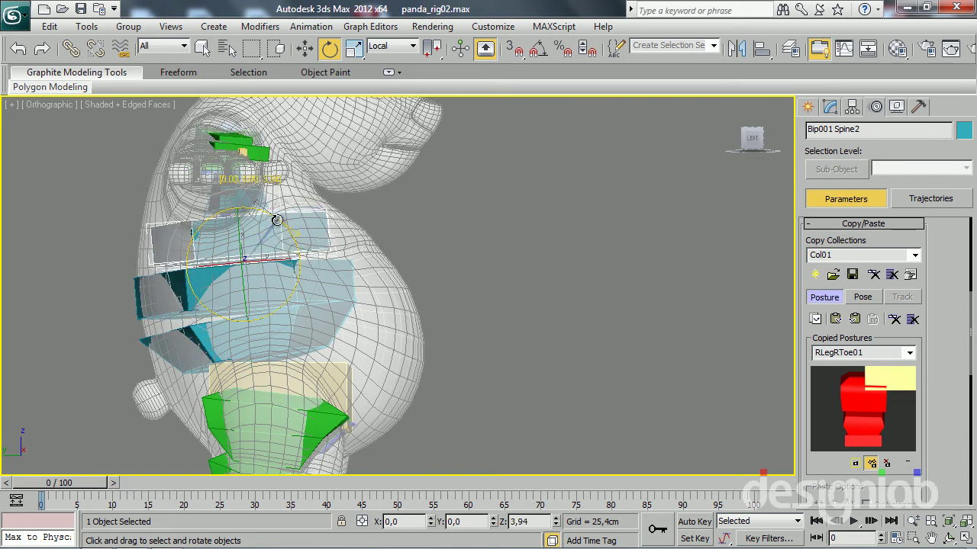
pyautogui.moveTo(273, 216)
pyautogui.mouseDown(button='middle')
pyautogui.moveTo(319, 223)
pyautogui.moveTo(305, 283)
pyautogui.moveTo(320, 316)
pyautogui.moveTo(198, 374)
pyautogui.moveTo(229, 257)
pyautogui.moveTo(226, 229)
pyautogui.moveTo(333, 266)
pyautogui.mouseUp(button='middle')
# Step: Widen Bip001 Spine2 slightly with non-uniform scaling
pyautogui.press('r')
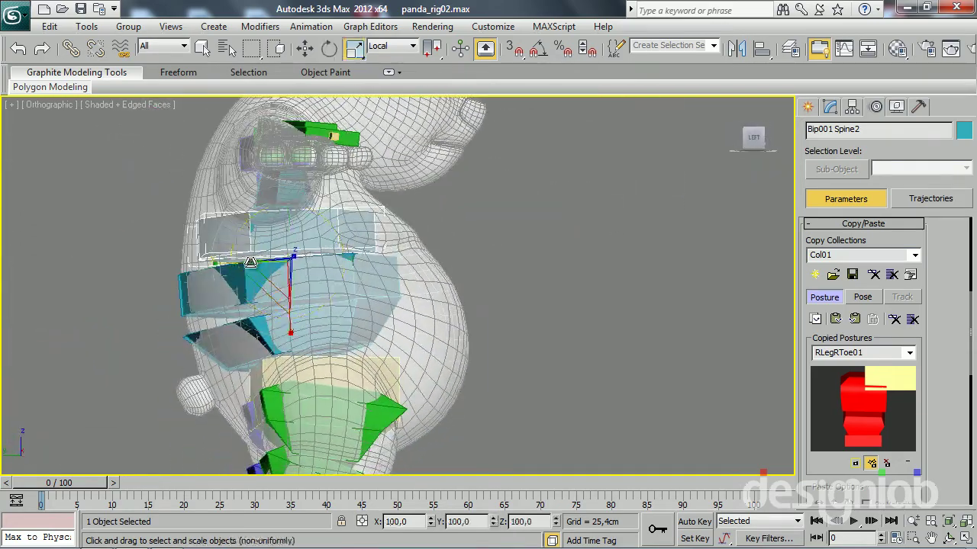
pyautogui.press('r')
pyautogui.moveTo(217, 258); pyautogui.dragTo(218, 260)
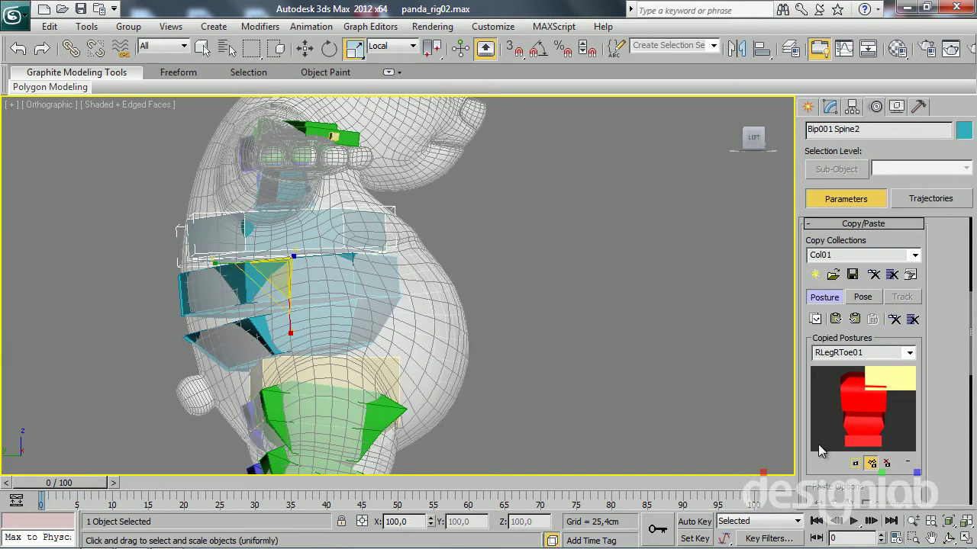
pyautogui.moveTo(814, 479)
pyautogui.mouseDown()
pyautogui.moveTo(830, 349)
pyautogui.moveTo(841, 382)
pyautogui.mouseUp()
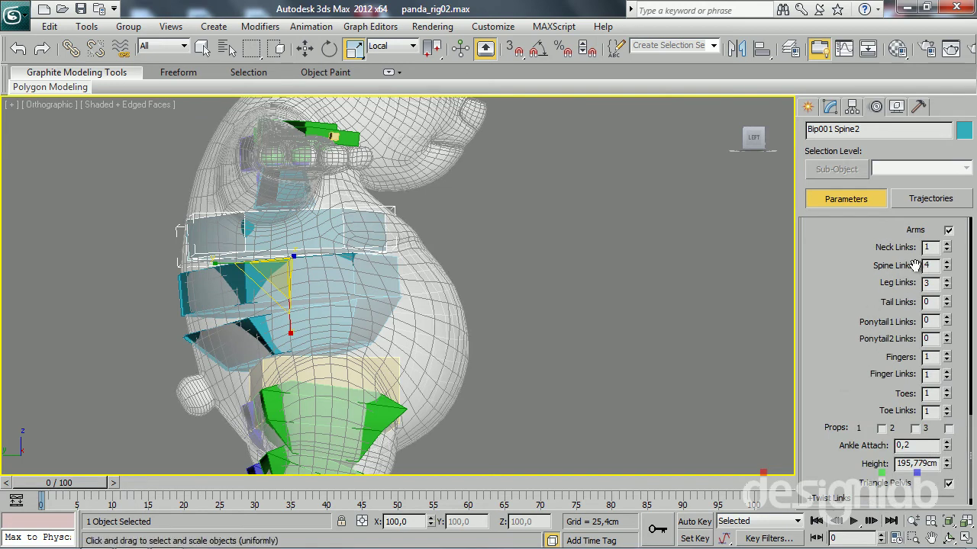
# Step: Stretch Bip001 Spine3 to about 300 on Y to fill the upper chest
pyautogui.moveTo(677, 271)
pyautogui.keyDown('alt'); pyautogui.mouseDown(button='middle')
pyautogui.moveTo(274, 214)
pyautogui.moveTo(217, 241)
pyautogui.mouseUp(button='middle'); pyautogui.keyUp('alt')
pyautogui.click(213, 241)
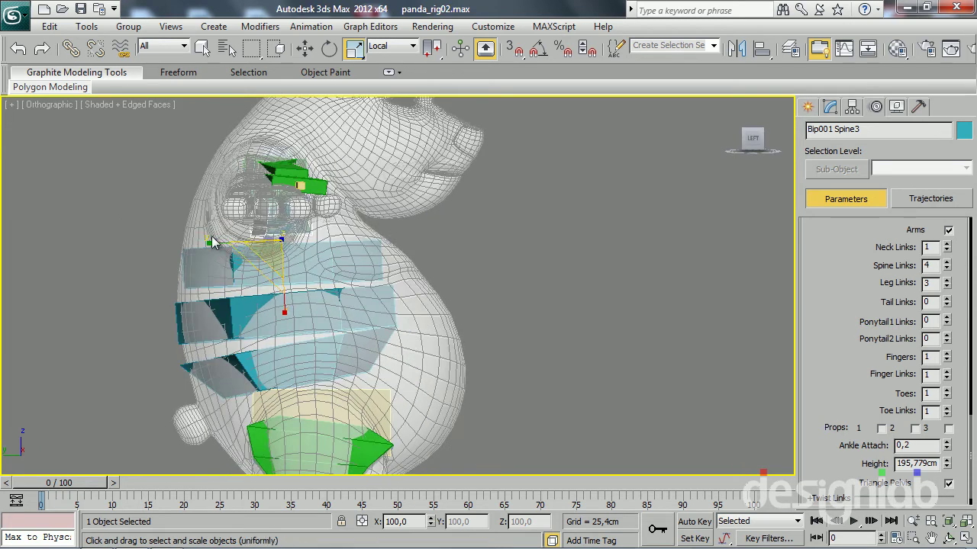
pyautogui.moveTo(213, 242); pyautogui.dragTo(100, 225)
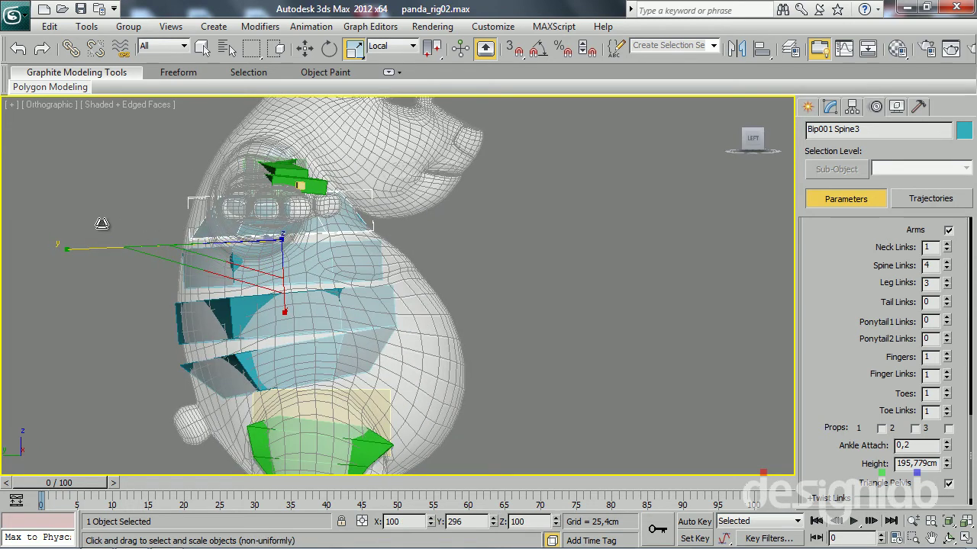
pyautogui.keyDown('alt'); pyautogui.moveTo(99, 220); pyautogui.dragTo(155, 283, button='middle'); pyautogui.keyUp('alt')
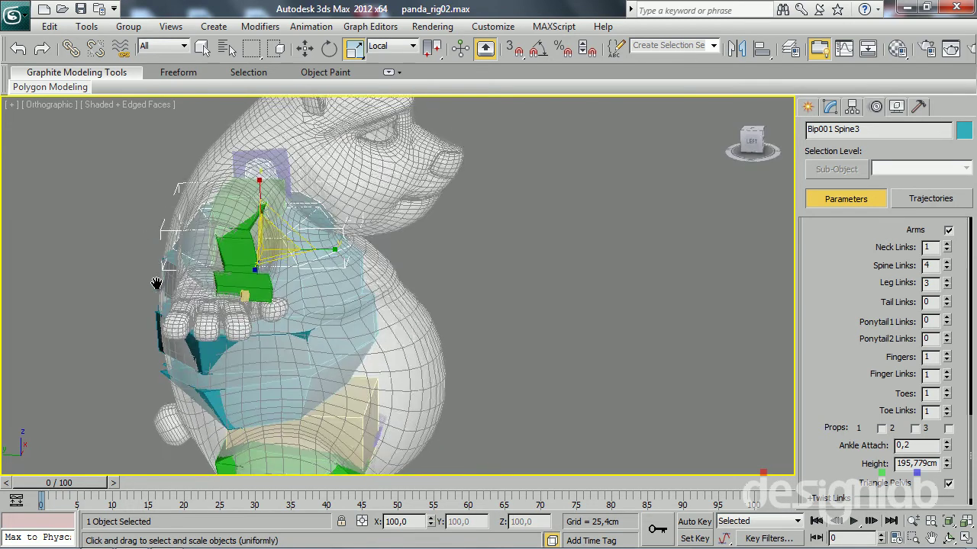
pyautogui.moveTo(156, 283)
pyautogui.keyDown('alt'); pyautogui.mouseDown(button='middle')
pyautogui.moveTo(189, 222)
pyautogui.moveTo(354, 353)
pyautogui.moveTo(381, 344)
pyautogui.moveTo(359, 305)
pyautogui.mouseUp(button='middle'); pyautogui.keyUp('alt')
pyautogui.click(277, 254)
pyautogui.moveTo(277, 254)
pyautogui.keyDown('alt'); pyautogui.mouseDown(button='middle')
pyautogui.moveTo(118, 258)
pyautogui.moveTo(31, 240)
pyautogui.mouseUp(button='middle'); pyautogui.keyUp('alt')
# Step: Move and rotate the right collarbone and arm down into the panda's shoulder
pyautogui.press('e')
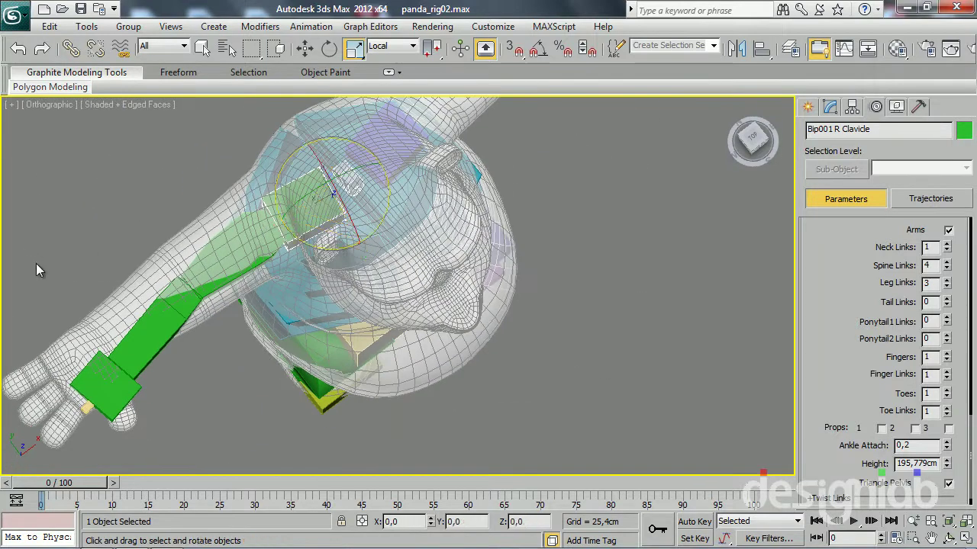
pyautogui.press('w')
pyautogui.moveTo(304, 164); pyautogui.dragTo(305, 170)
pyautogui.moveTo(305, 170)
pyautogui.keyDown('alt'); pyautogui.mouseDown(button='middle')
pyautogui.moveTo(306, 236)
pyautogui.moveTo(468, 161)
pyautogui.moveTo(457, 177)
pyautogui.mouseUp(button='middle'); pyautogui.keyUp('alt')
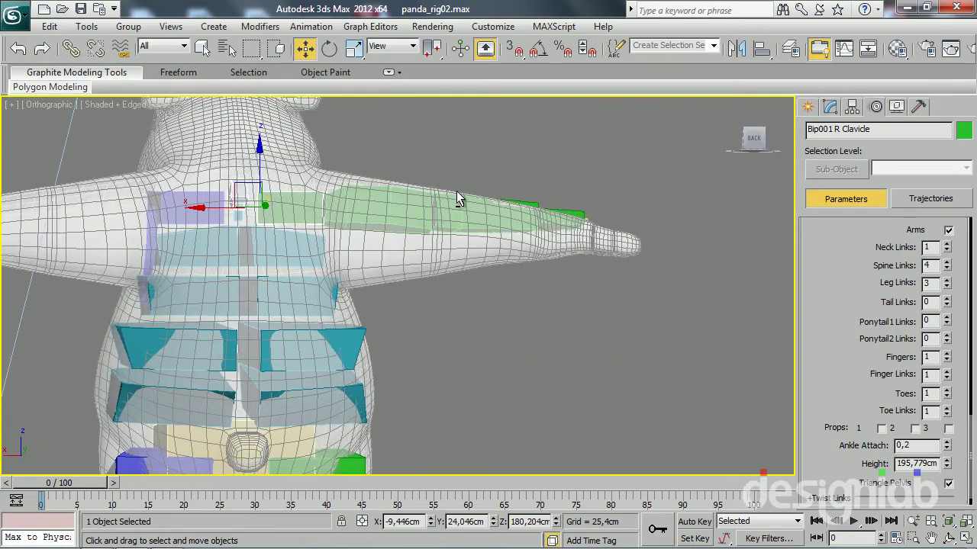
pyautogui.press('e')
pyautogui.moveTo(303, 174); pyautogui.dragTo(312, 189)
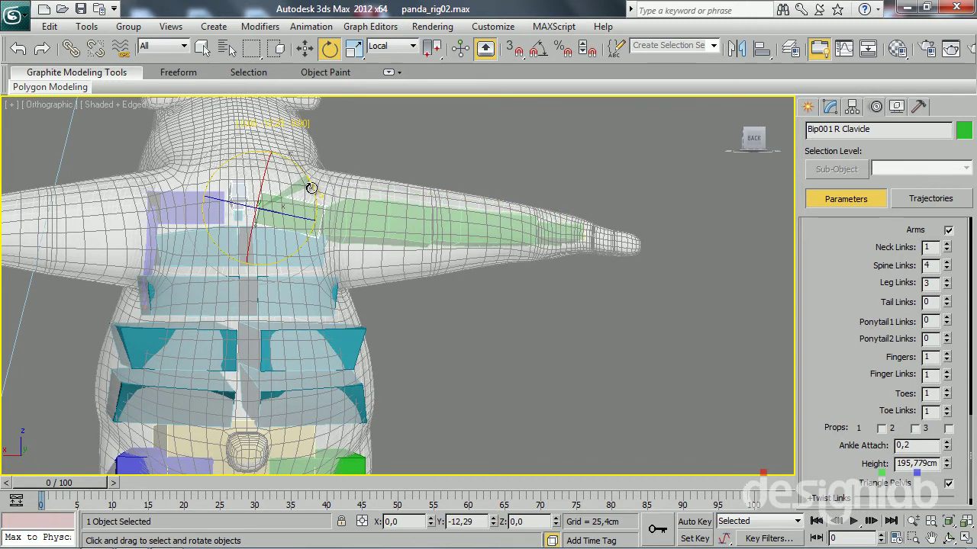
# Step: Scale Bip001 R UpperArm along Z into a thicker block filling the shoulder
pyautogui.click(415, 250)
pyautogui.keyDown('alt'); pyautogui.moveTo(415, 250); pyautogui.dragTo(269, 393, button='middle'); pyautogui.keyUp('alt')
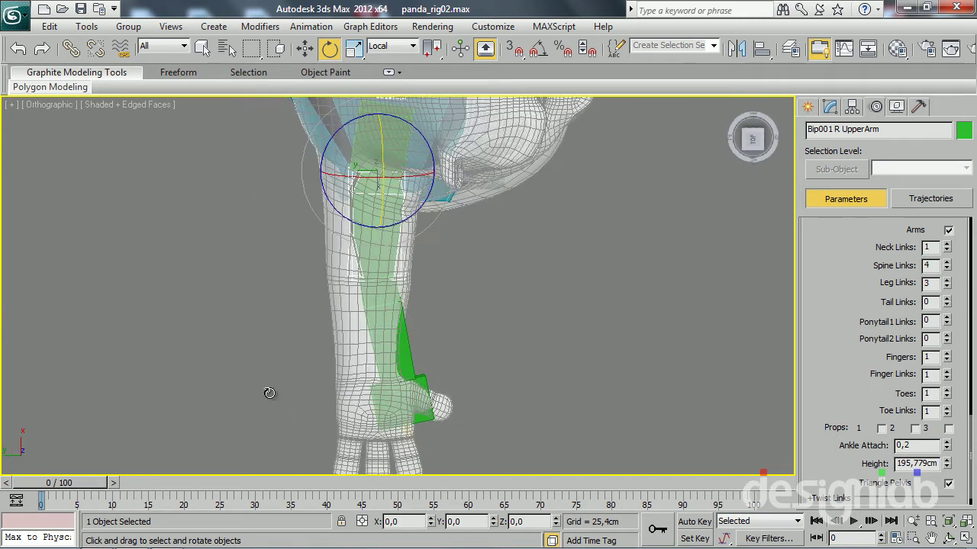
pyautogui.press('r')
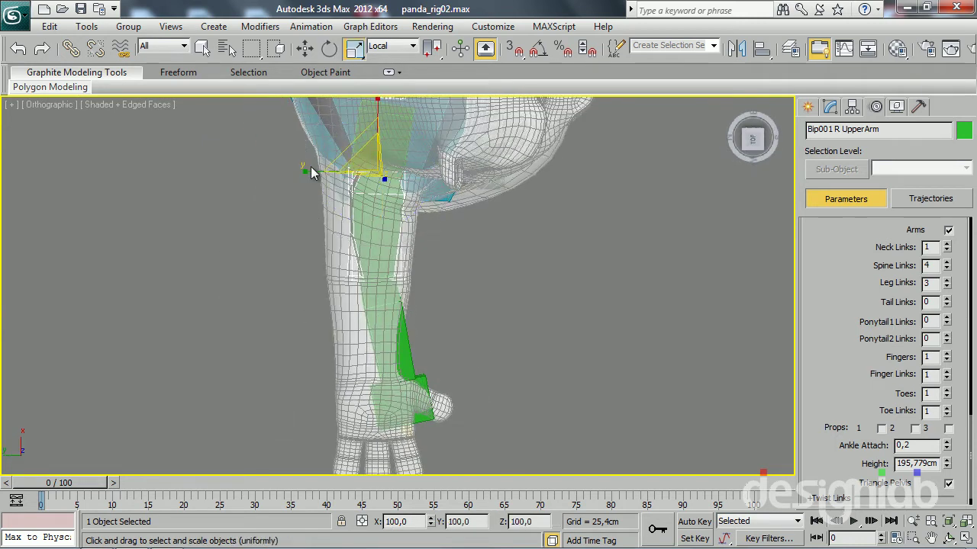
pyautogui.moveTo(308, 176); pyautogui.dragTo(256, 177)
pyautogui.hotkey('ctrl', 'z')
pyautogui.moveTo(256, 177)
pyautogui.keyDown('alt'); pyautogui.mouseDown(button='middle')
pyautogui.moveTo(360, 197)
pyautogui.moveTo(339, 183)
pyautogui.mouseUp(button='middle'); pyautogui.keyUp('alt')
pyautogui.moveTo(339, 183); pyautogui.dragTo(347, 109)
pyautogui.press('r')
pyautogui.moveTo(344, 224)
pyautogui.keyDown('alt'); pyautogui.mouseDown(button='middle')
pyautogui.moveTo(354, 209)
pyautogui.moveTo(350, 232)
pyautogui.mouseUp(button='middle'); pyautogui.keyUp('alt')
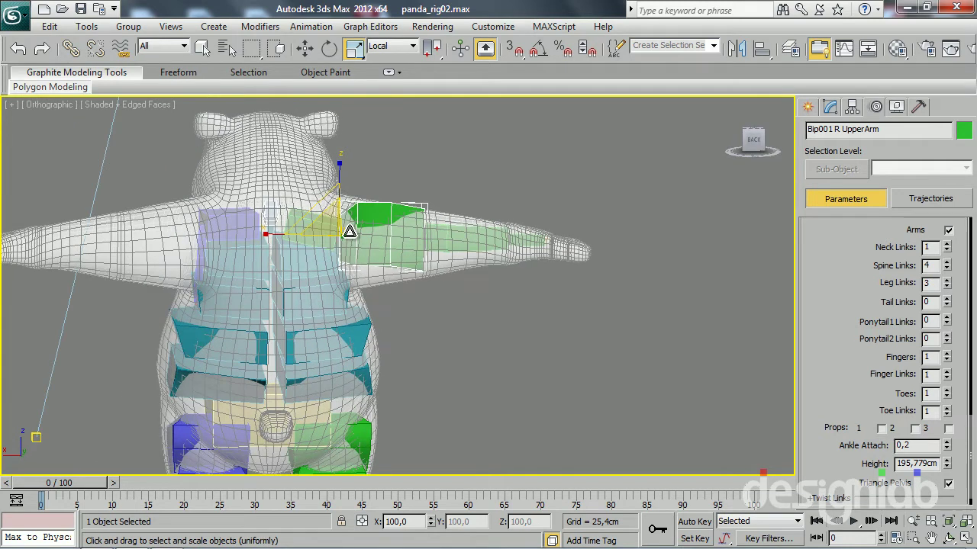
pyautogui.moveTo(309, 230)
pyautogui.keyDown('alt'); pyautogui.mouseDown(button='middle')
pyautogui.moveTo(376, 251)
pyautogui.moveTo(247, 277)
pyautogui.moveTo(102, 255)
pyautogui.moveTo(148, 268)
pyautogui.moveTo(124, 255)
pyautogui.moveTo(172, 249)
pyautogui.moveTo(127, 252)
pyautogui.moveTo(201, 287)
pyautogui.moveTo(193, 230)
pyautogui.moveTo(245, 309)
pyautogui.mouseUp(button='middle'); pyautogui.keyUp('alt')
# Step: Step between the clavicle and upper arm, then select the chest spine bone
pyautogui.press('pageup')
pyautogui.press('pagedown')
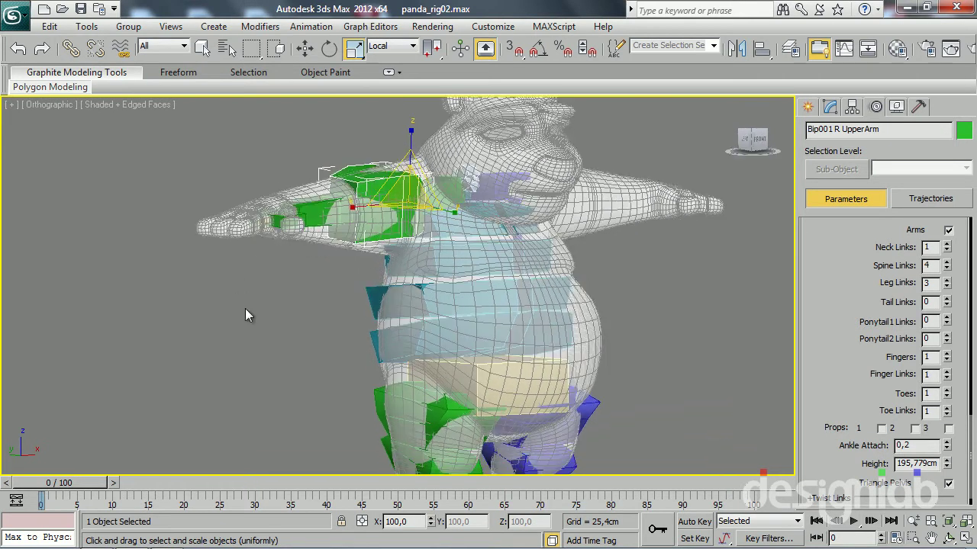
pyautogui.click(463, 234)
# Step: Scale the three lower spine bones together to fit the panda's torso
pyautogui.keyDown('ctrl'); pyautogui.click(459, 281); pyautogui.keyUp('ctrl')
pyautogui.keyDown('ctrl'); pyautogui.click(456, 309); pyautogui.keyUp('ctrl')
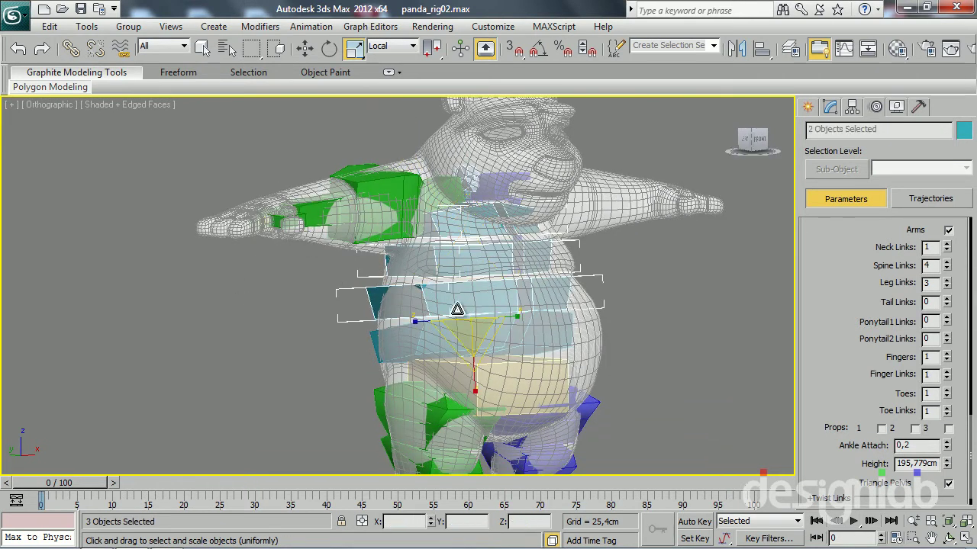
pyautogui.keyDown('ctrl'); pyautogui.click(462, 336); pyautogui.keyUp('ctrl')
pyautogui.moveTo(480, 427); pyautogui.dragTo(485, 427)
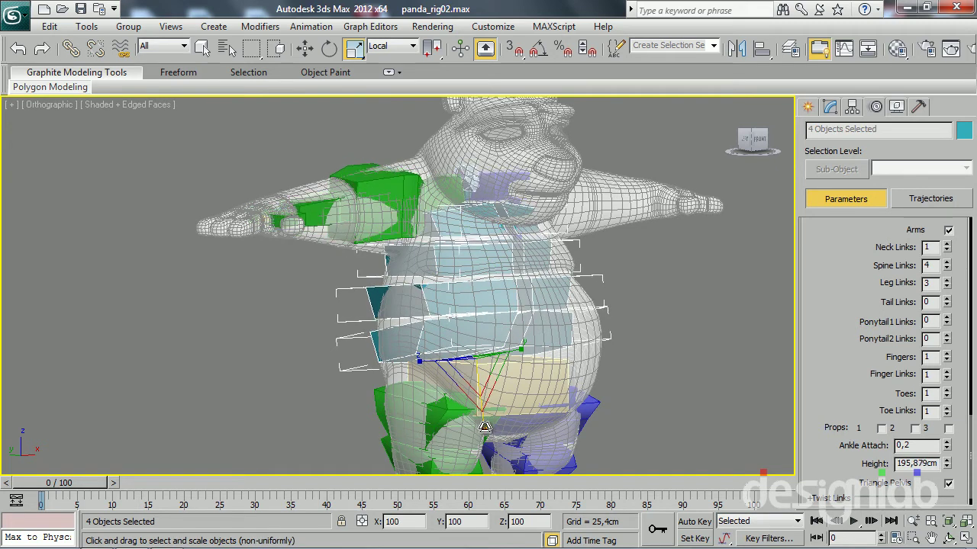
# Step: Select the right clavicle bone, viewing the panda from front and behind
pyautogui.moveTo(484, 420)
pyautogui.keyDown('alt'); pyautogui.mouseDown(button='middle')
pyautogui.moveTo(434, 355)
pyautogui.moveTo(401, 274)
pyautogui.moveTo(666, 320)
pyautogui.mouseUp(button='middle'); pyautogui.keyUp('alt')
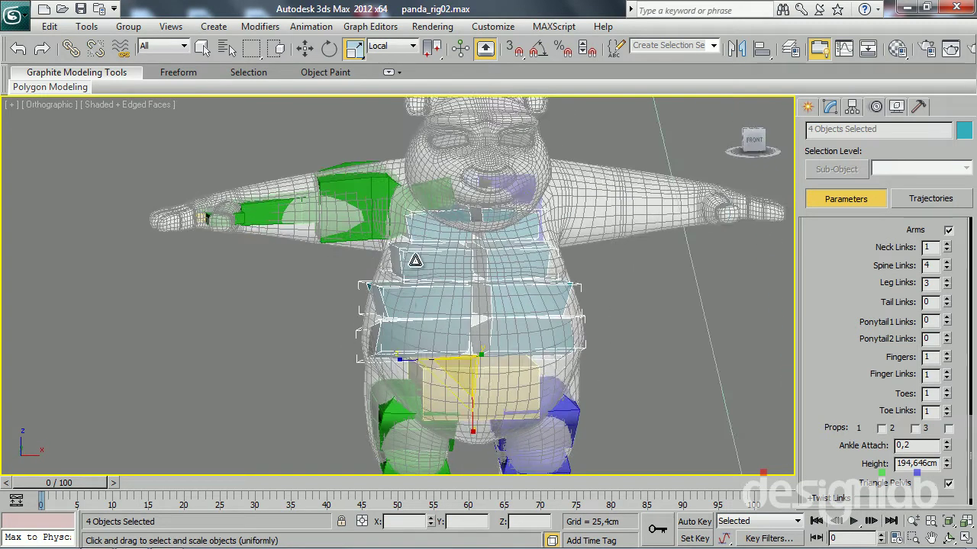
pyautogui.click(576, 221)
pyautogui.keyDown('alt'); pyautogui.moveTo(576, 221); pyautogui.dragTo(517, 216, button='middle'); pyautogui.keyUp('alt')
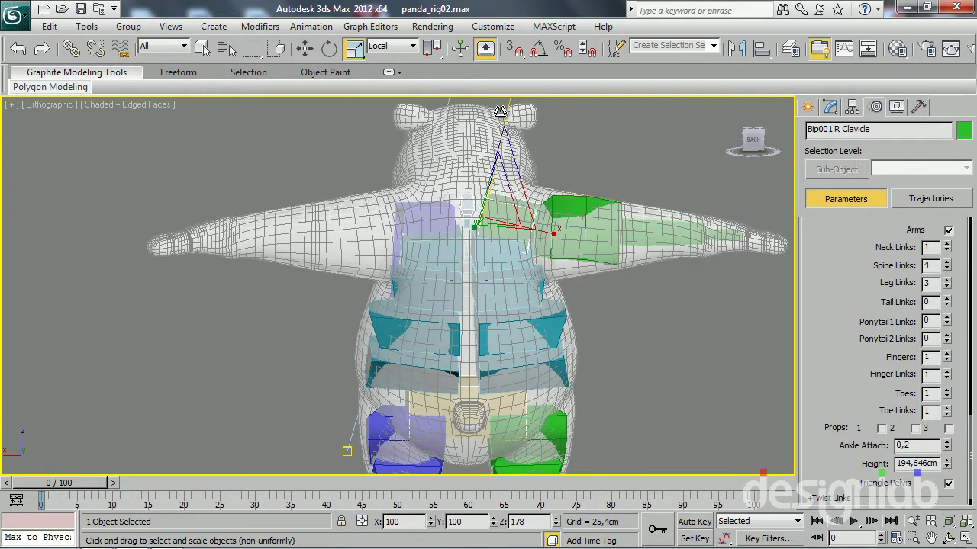
pyautogui.keyDown('alt'); pyautogui.moveTo(500, 112); pyautogui.dragTo(505, 325, button='middle'); pyautogui.keyUp('alt')
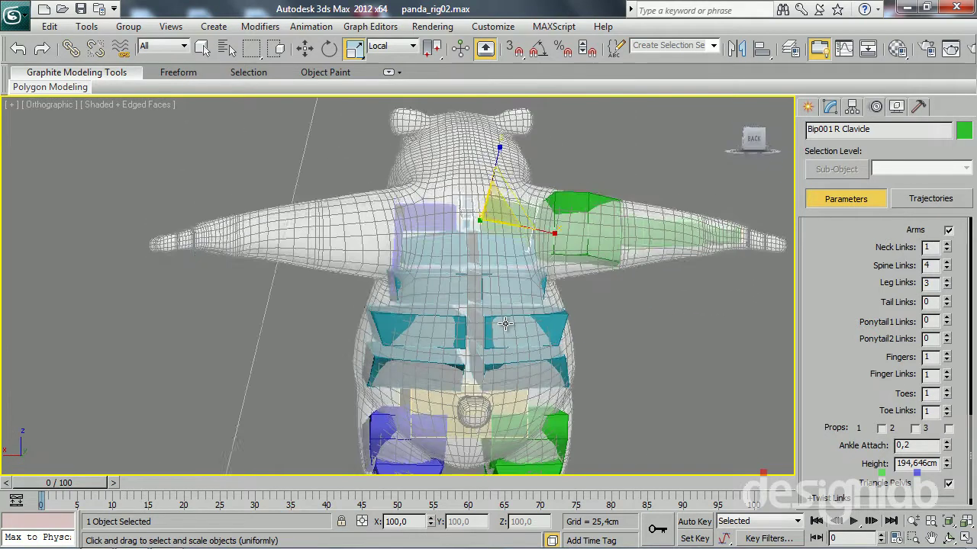
pyautogui.keyDown('alt'); pyautogui.moveTo(164, 403); pyautogui.dragTo(362, 419, button='middle'); pyautogui.keyUp('alt')
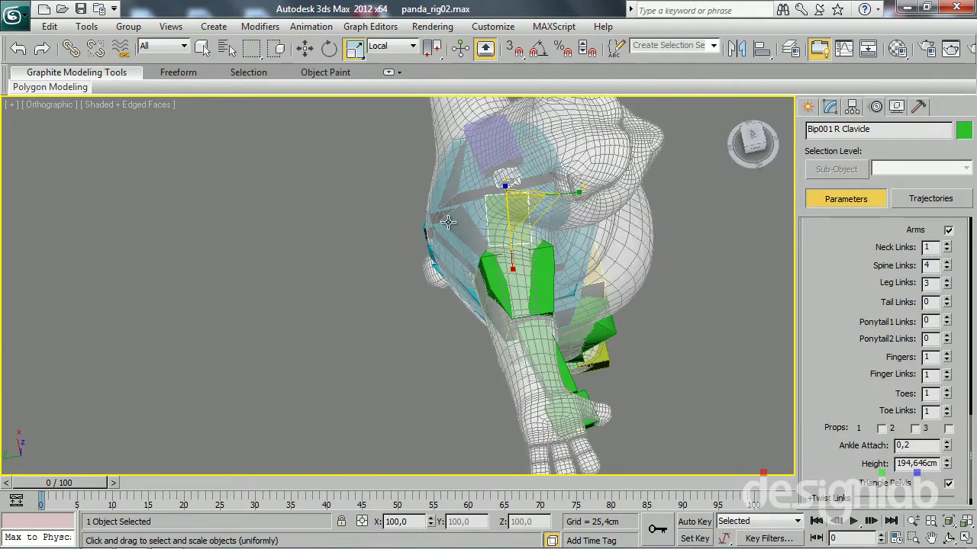
pyautogui.keyDown('alt'); pyautogui.moveTo(626, 200); pyautogui.dragTo(439, 183, button='middle'); pyautogui.keyUp('alt')
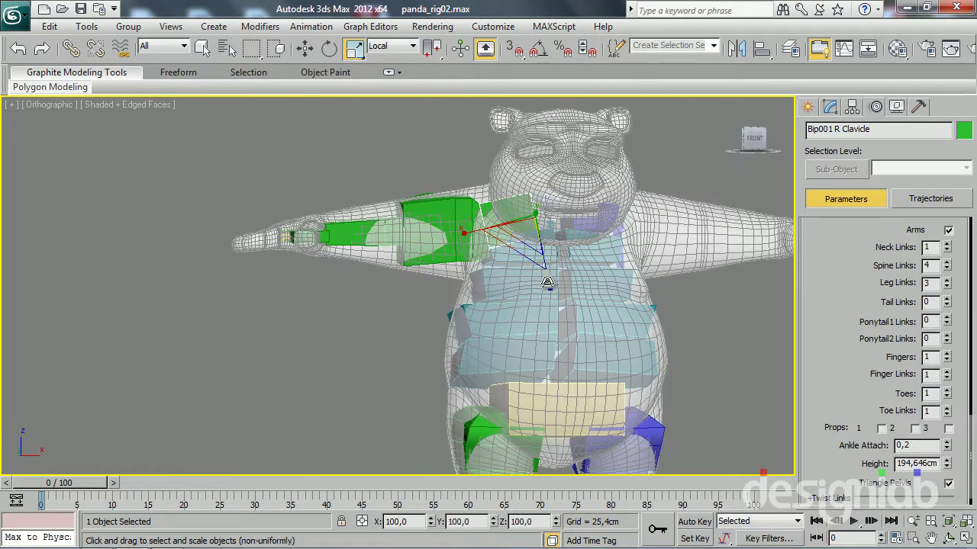
pyautogui.keyDown('alt'); pyautogui.moveTo(548, 300); pyautogui.dragTo(649, 266, button='middle'); pyautogui.keyUp('alt')
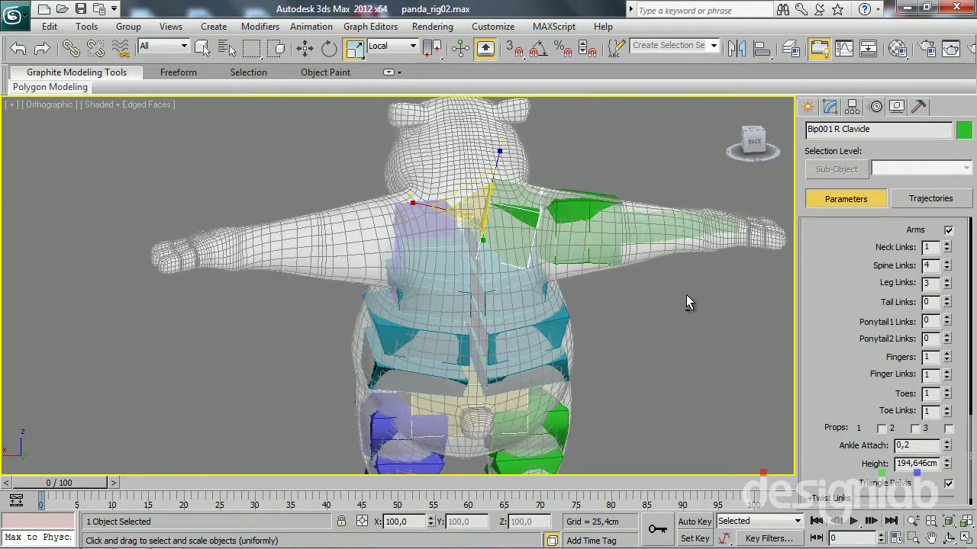
pyautogui.click(647, 230)
# Step: Shorten Bip001 R Forearm from a top view so the hand sits at the wrist
pyautogui.click(593, 221)
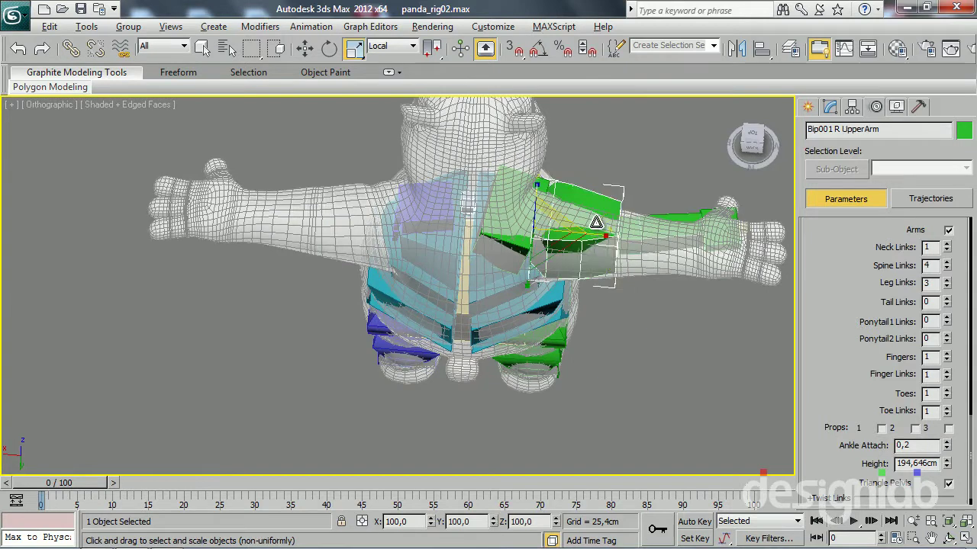
pyautogui.scroll(5, 527, 318)
pyautogui.moveTo(527, 318)
pyautogui.keyDown('alt'); pyautogui.mouseDown(button='middle')
pyautogui.moveTo(228, 314)
pyautogui.moveTo(164, 283)
pyautogui.mouseUp(button='middle'); pyautogui.keyUp('alt')
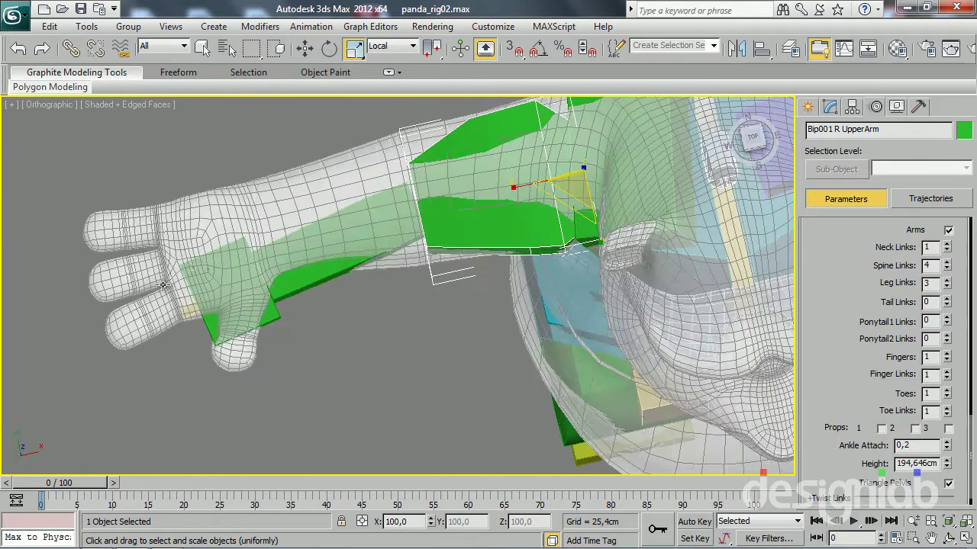
pyautogui.click(379, 227)
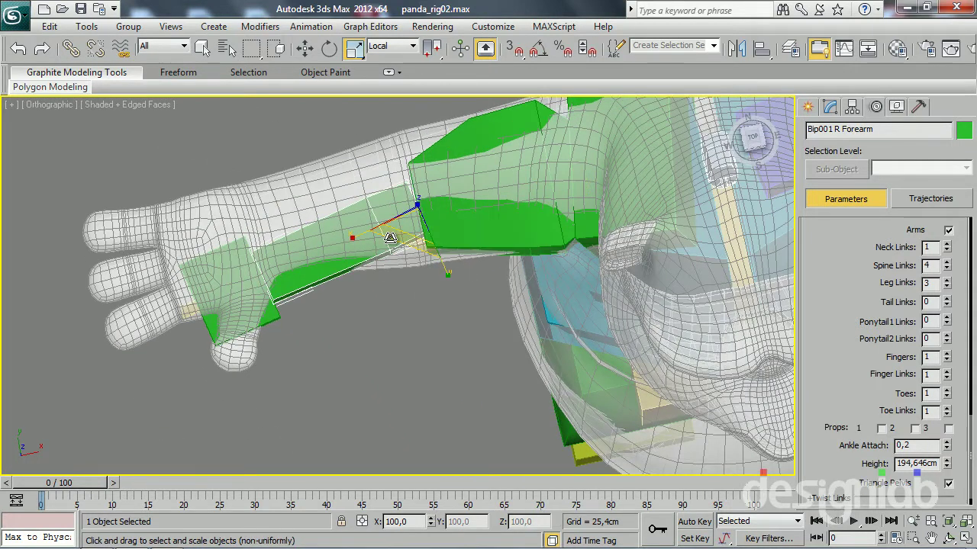
pyautogui.keyDown('alt'); pyautogui.moveTo(389, 238); pyautogui.dragTo(386, 206, button='middle'); pyautogui.keyUp('alt')
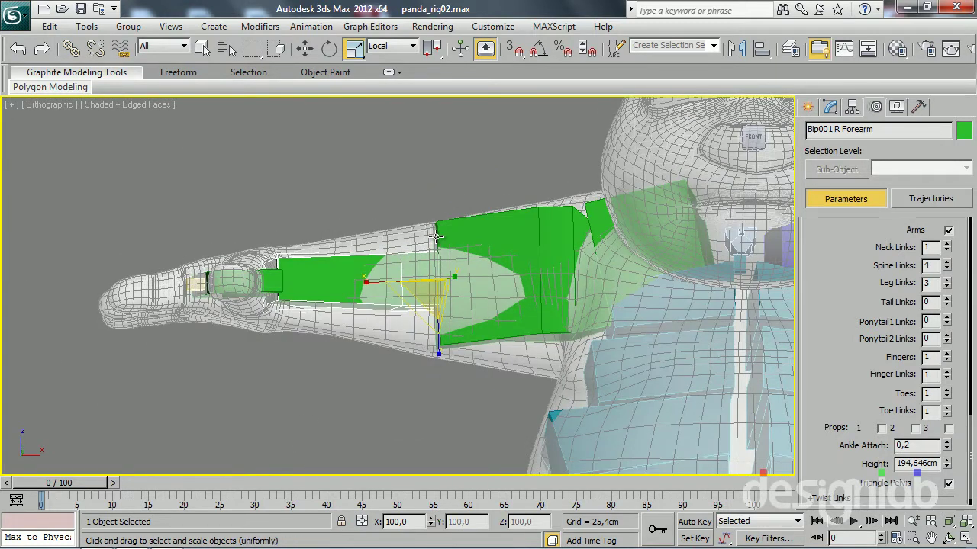
pyautogui.moveTo(427, 246)
pyautogui.keyDown('alt'); pyautogui.mouseDown(button='middle')
pyautogui.moveTo(427, 338)
pyautogui.moveTo(411, 339)
pyautogui.mouseUp(button='middle'); pyautogui.keyUp('alt')
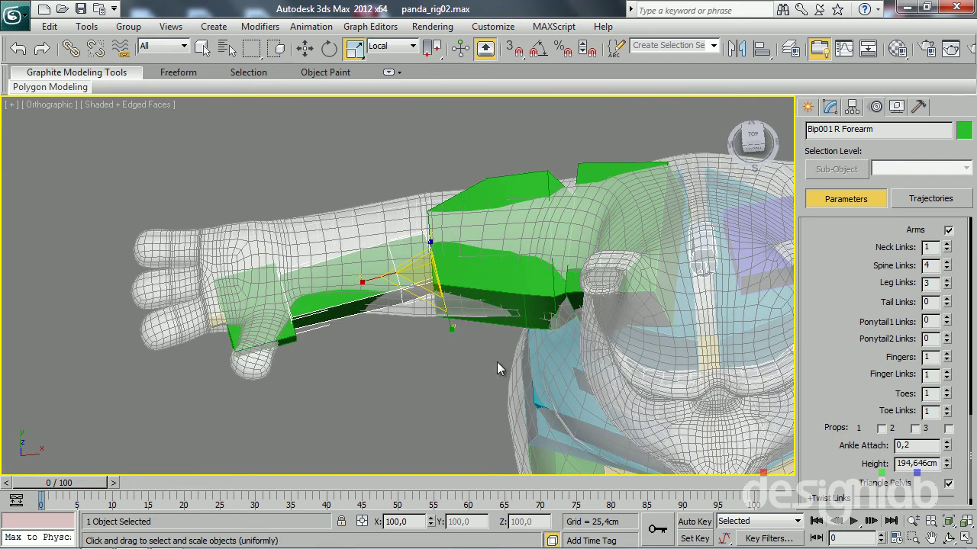
pyautogui.keyDown('alt'); pyautogui.moveTo(464, 326); pyautogui.dragTo(469, 352, button='middle'); pyautogui.keyUp('alt')
pyautogui.moveTo(468, 350); pyautogui.dragTo(245, 310)
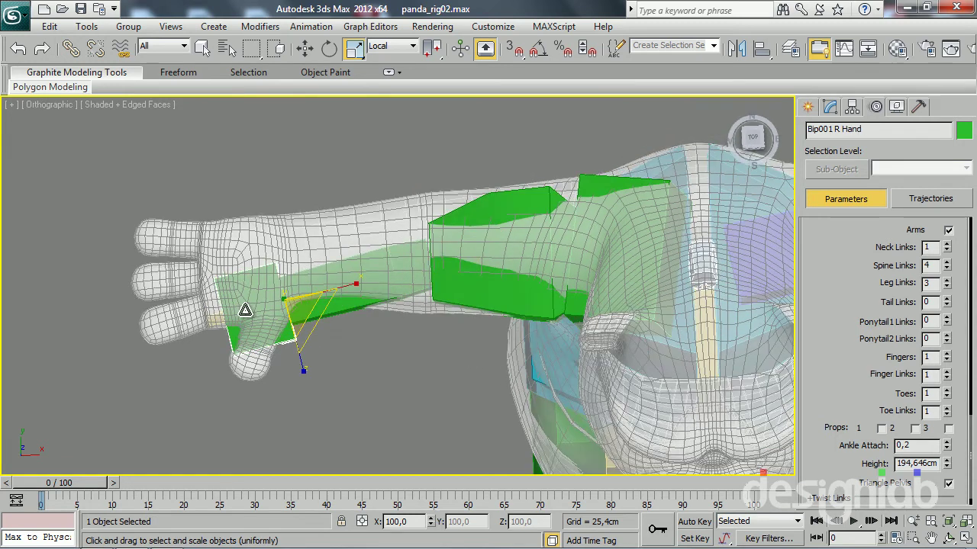
pyautogui.click(332, 274)
# Step: Try rotating the forearm and moving the hand bone, cancelling both attempts
pyautogui.press('e')
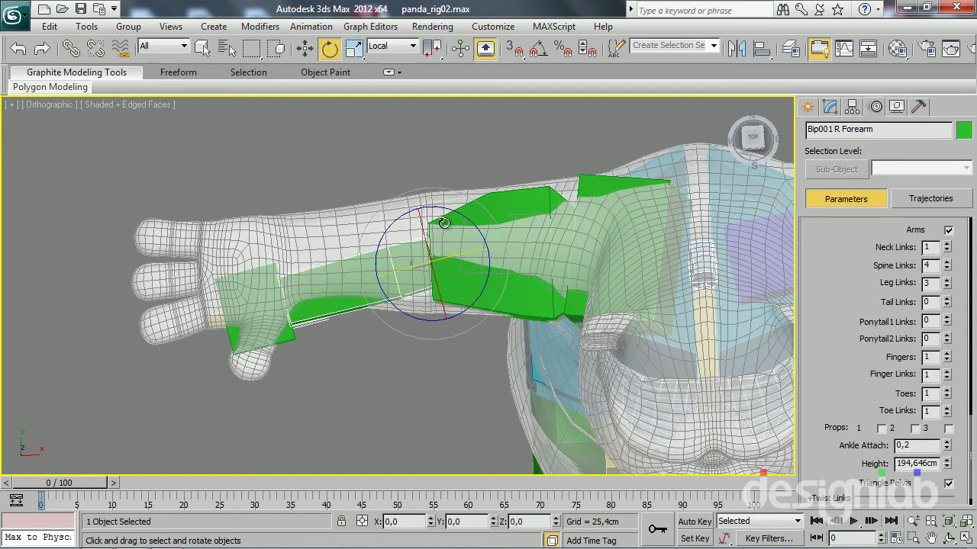
pyautogui.moveTo(445, 212)
pyautogui.mouseDown()
pyautogui.moveTo(456, 207)
pyautogui.moveTo(464, 219)
pyautogui.moveTo(443, 191)
pyautogui.moveTo(463, 215)
pyautogui.mouseUp()
pyautogui.rightClick(463, 216)
pyautogui.click(248, 289)
pyautogui.press('w')
pyautogui.moveTo(304, 247)
pyautogui.mouseDown()
pyautogui.moveTo(356, 290)
pyautogui.moveTo(328, 229)
pyautogui.moveTo(371, 306)
pyautogui.moveTo(385, 307)
pyautogui.moveTo(362, 337)
pyautogui.mouseUp()
pyautogui.rightClick(384, 307)
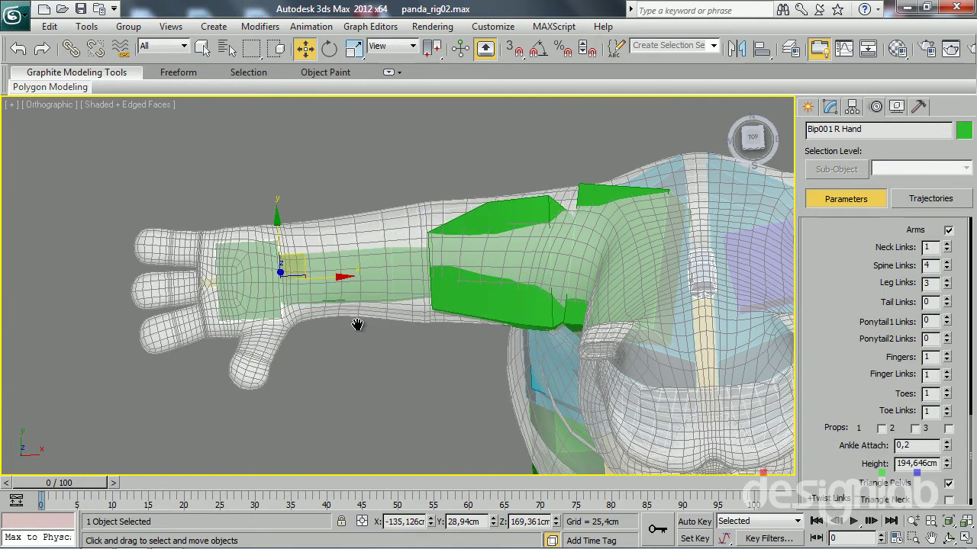
# Step: Rotate Bip001 R Forearm about -3.6° on Z to line up with the forearm mesh
pyautogui.click(495, 291)
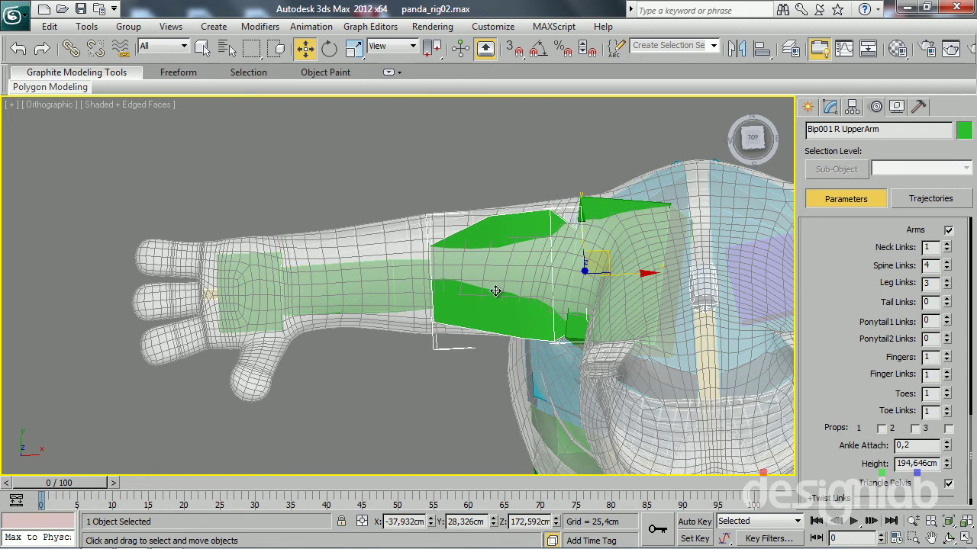
pyautogui.press('e')
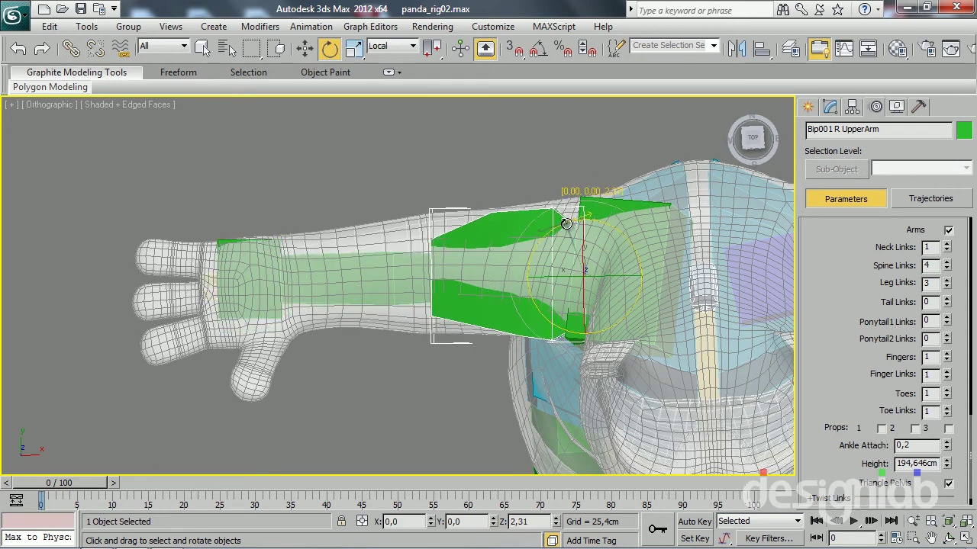
pyautogui.click(408, 231)
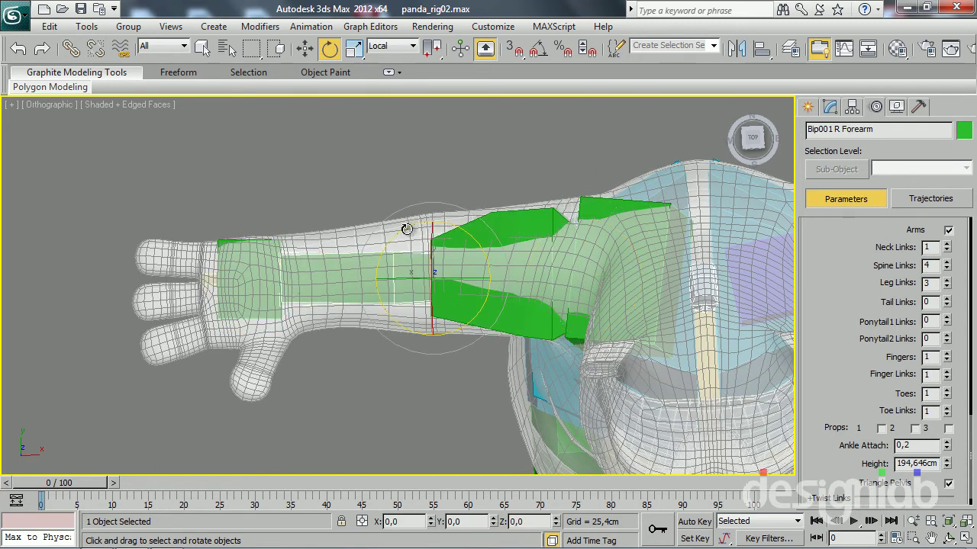
pyautogui.moveTo(407, 229); pyautogui.dragTo(402, 230)
pyautogui.press('r')
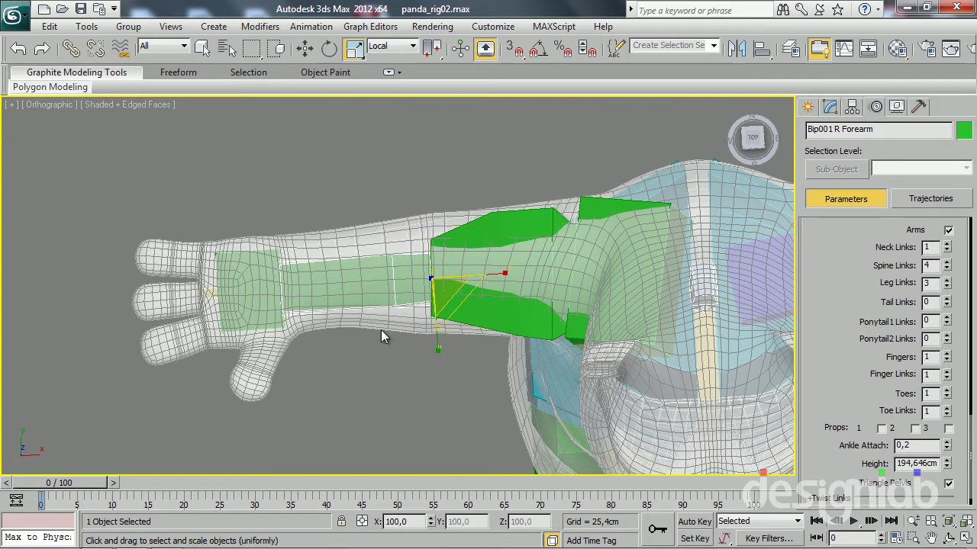
pyautogui.moveTo(483, 287); pyautogui.dragTo(501, 276)
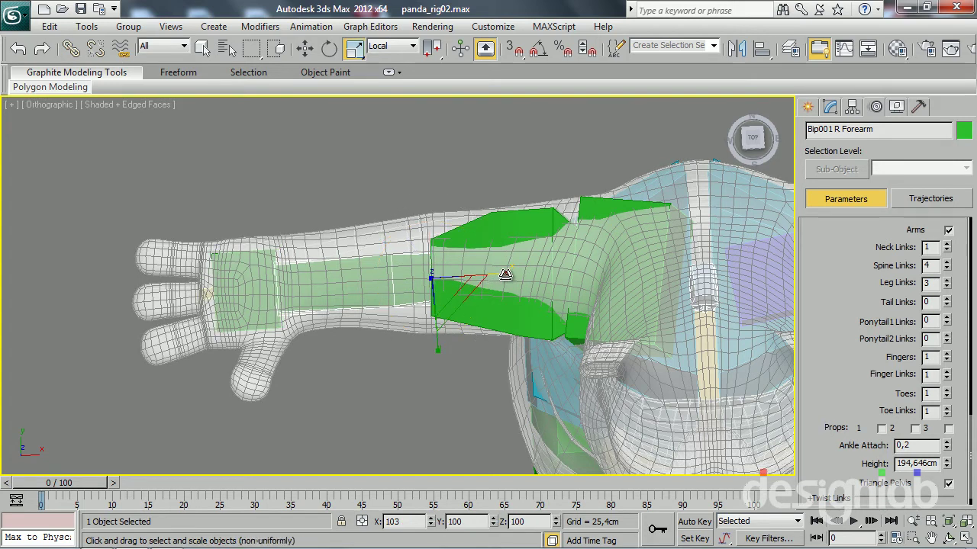
pyautogui.hotkey('ctrl', 'z')
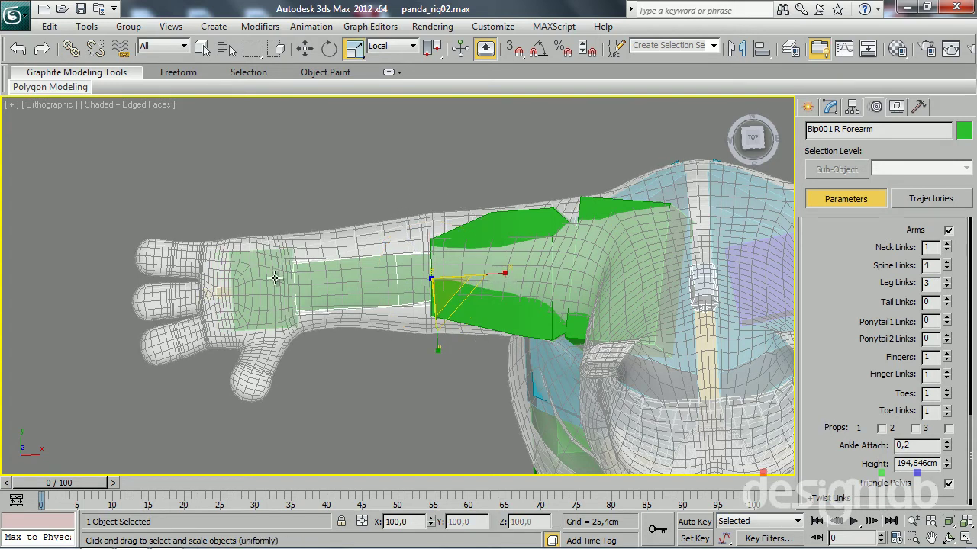
# Step: Select Bip001 R Hand and zoom in on it
pyautogui.click(275, 277)
pyautogui.scroll(5, 279, 312)
pyautogui.scroll(-3, 382, 312)
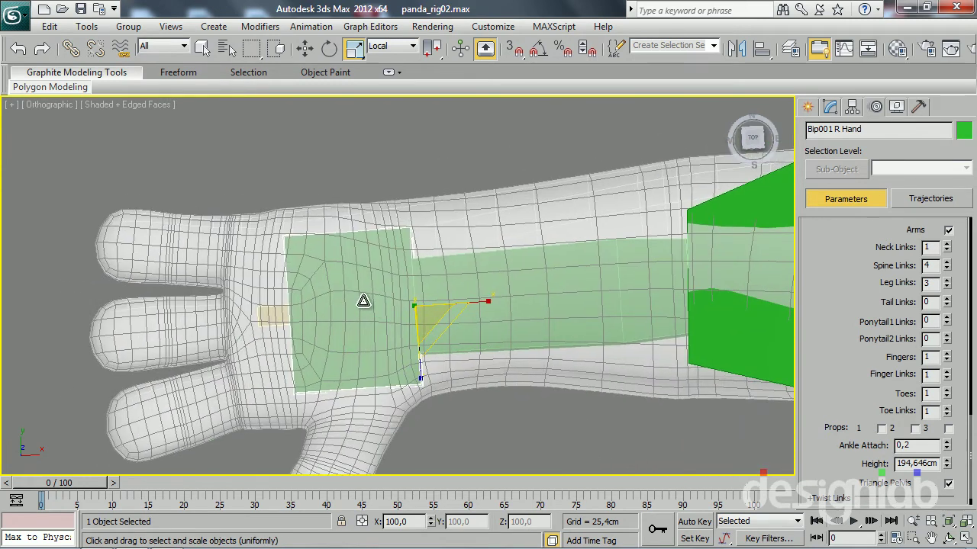
# Step: Non-uniformly scale Bip001 R Forearm to widen it toward the forearm mesh
pyautogui.click(636, 312)
pyautogui.hotkey('ctrl', 'e')
pyautogui.moveTo(763, 283); pyautogui.dragTo(764, 281)
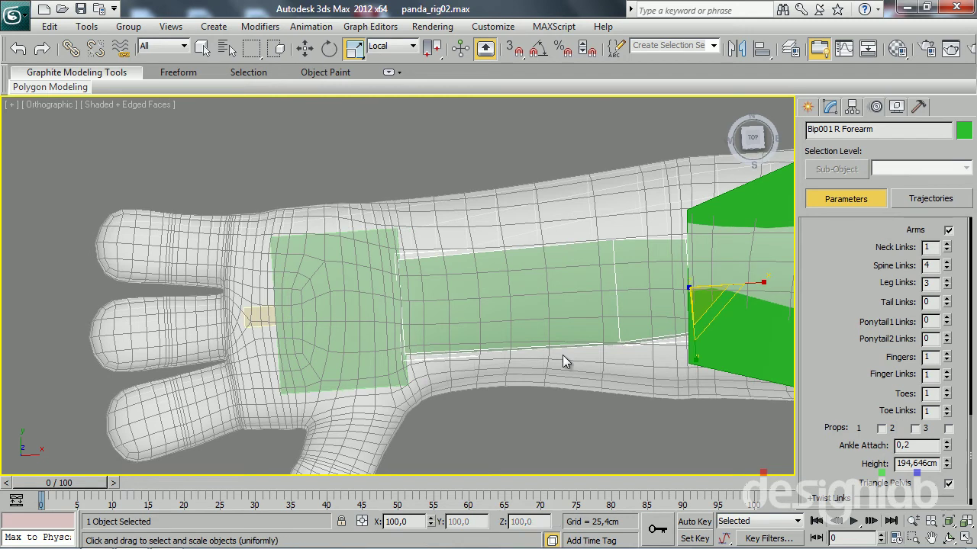
pyautogui.moveTo(616, 355); pyautogui.dragTo(551, 328, button='middle')
pyautogui.moveTo(637, 393); pyautogui.dragTo(636, 387)
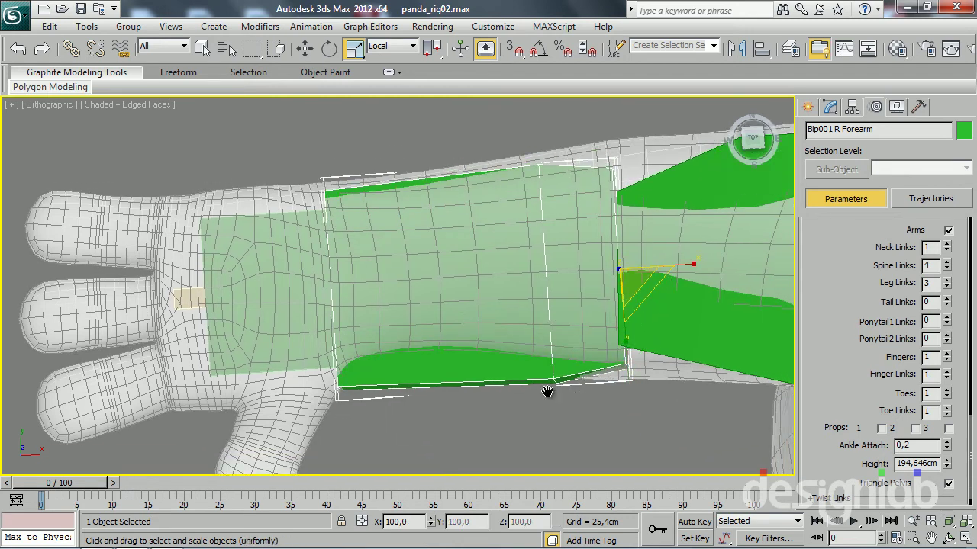
pyautogui.moveTo(544, 392); pyautogui.dragTo(499, 375)
# Step: Scale the forearm up further until it fills the panda's forearm to the wrist
pyautogui.press('e')
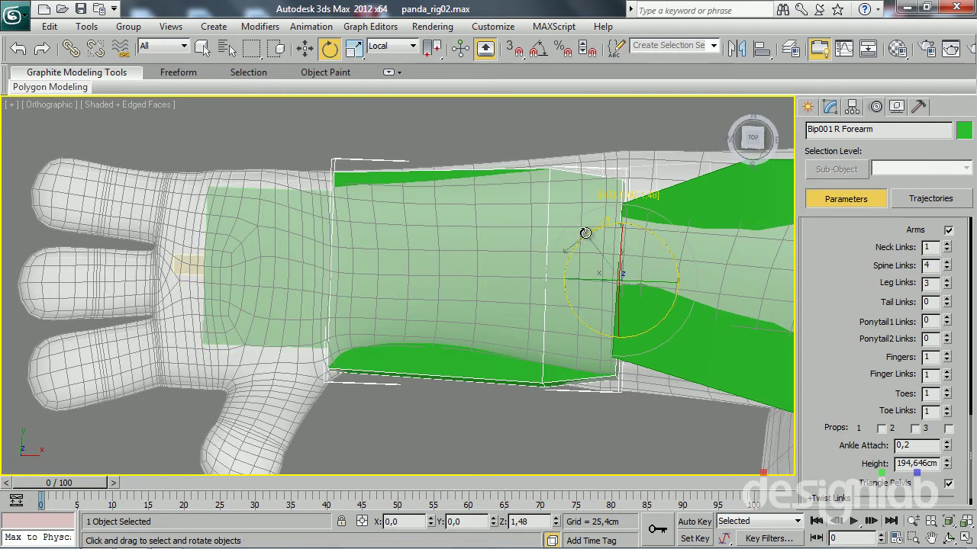
pyautogui.moveTo(577, 244)
pyautogui.keyDown('alt'); pyautogui.mouseDown(button='middle')
pyautogui.moveTo(464, 267)
pyautogui.moveTo(462, 210)
pyautogui.moveTo(469, 218)
pyautogui.mouseUp(button='middle'); pyautogui.keyUp('alt')
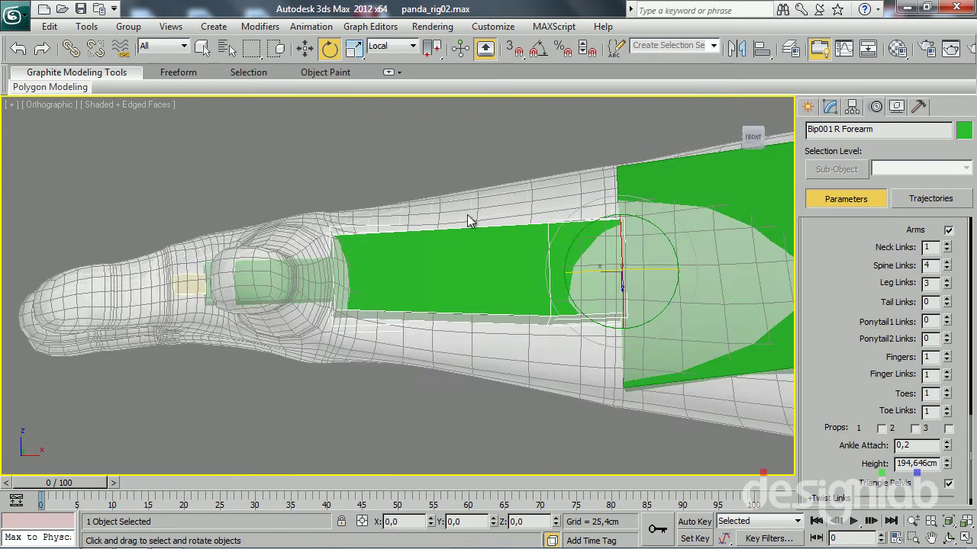
pyautogui.press('r')
pyautogui.keyDown('alt'); pyautogui.moveTo(420, 305); pyautogui.dragTo(458, 331, button='middle'); pyautogui.keyUp('alt')
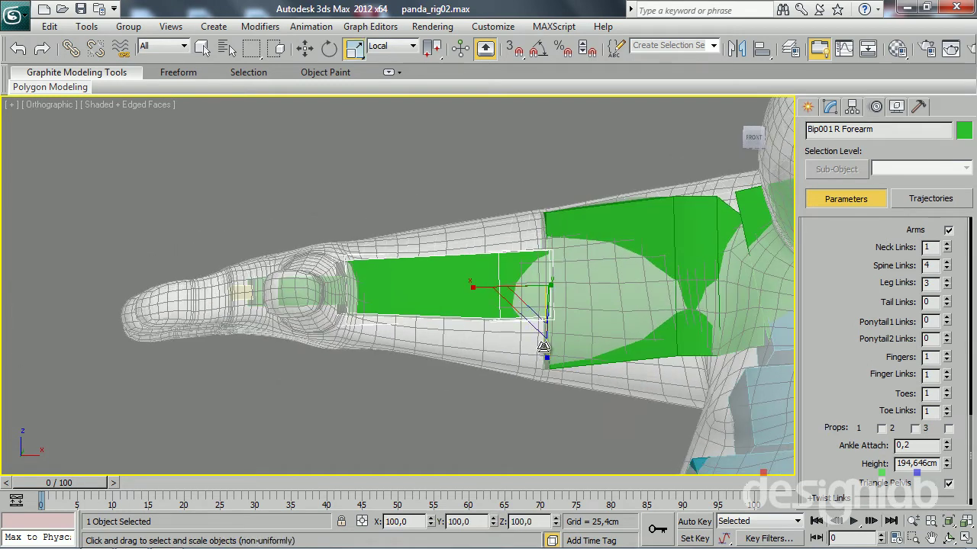
pyautogui.moveTo(539, 348); pyautogui.dragTo(545, 392)
pyautogui.moveTo(545, 393)
pyautogui.keyDown('alt'); pyautogui.mouseDown(button='middle')
pyautogui.moveTo(456, 390)
pyautogui.moveTo(475, 444)
pyautogui.moveTo(256, 311)
pyautogui.moveTo(267, 403)
pyautogui.moveTo(277, 366)
pyautogui.moveTo(443, 317)
pyautogui.mouseUp(button='middle'); pyautogui.keyUp('alt')
pyautogui.click(260, 314)
pyautogui.click(351, 235)
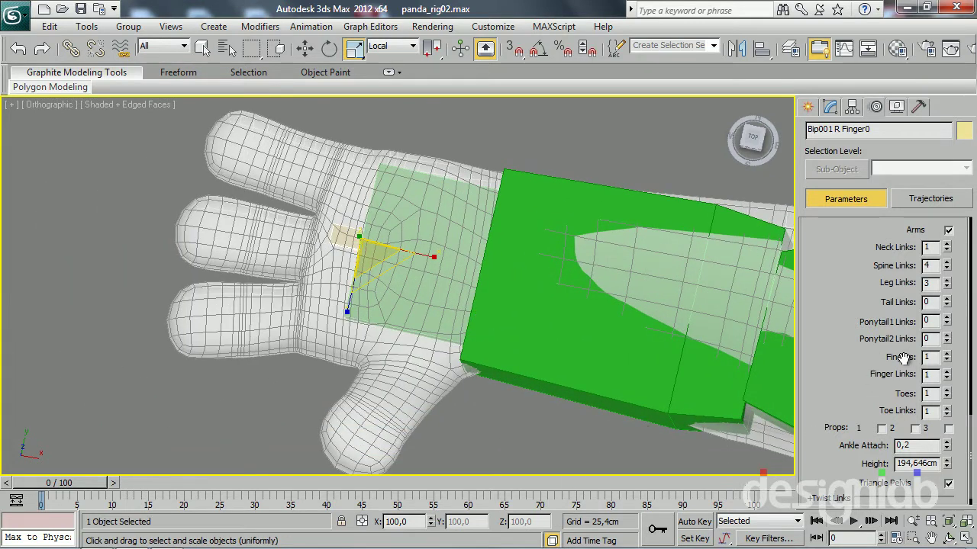
# Step: Set the biped hand to 4 fingers with 3 finger links each
pyautogui.click(946, 354)
pyautogui.click(946, 354)
pyautogui.click(946, 354)
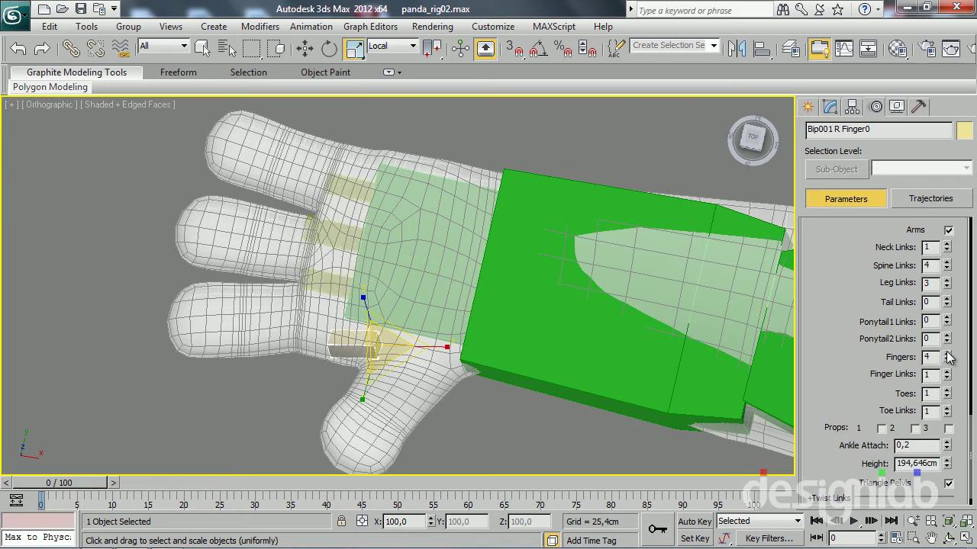
pyautogui.moveTo(444, 331); pyautogui.dragTo(412, 322, button='middle')
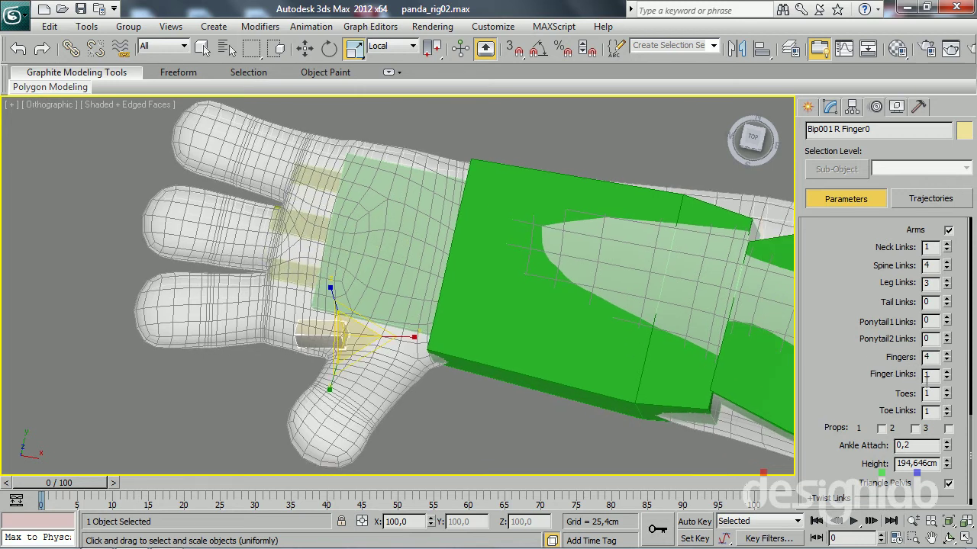
pyautogui.click(947, 375)
pyautogui.click(948, 376)
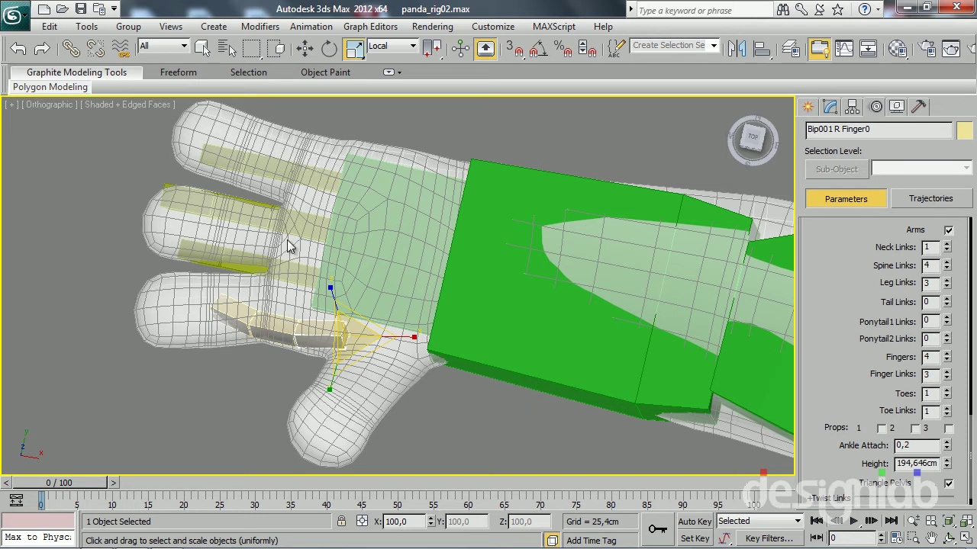
# Step: Stretch Bip001 R Hand along X to fill the panda's palm
pyautogui.press('pageup')
pyautogui.keyDown('alt'); pyautogui.moveTo(366, 266); pyautogui.dragTo(373, 285, button='middle'); pyautogui.keyUp('alt')
pyautogui.moveTo(525, 305); pyautogui.dragTo(531, 306)
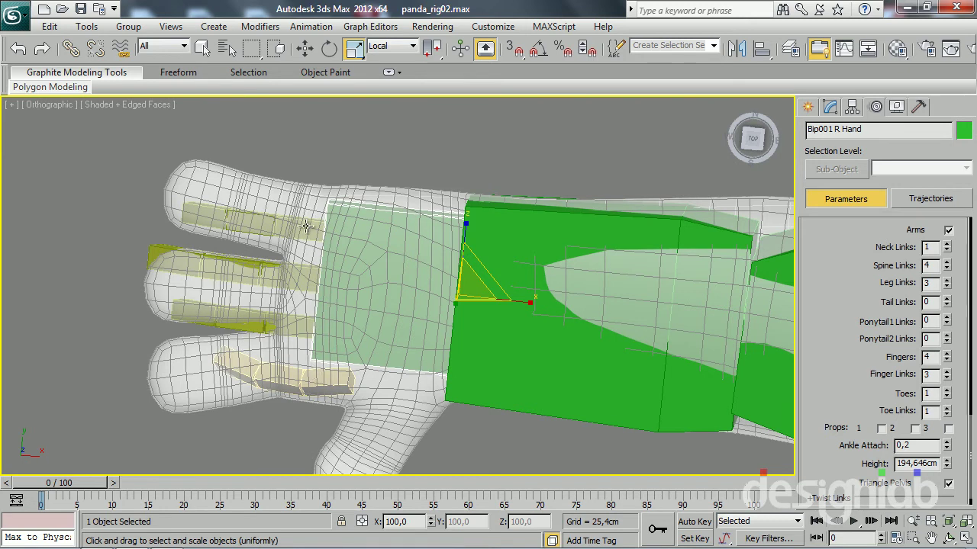
# Step: Select Bip001 R Finger3 and bring the fingers into close view
pyautogui.click(306, 226)
pyautogui.scroll(5, 305, 229)
pyautogui.scroll(-3, 374, 263)
pyautogui.keyDown('alt'); pyautogui.moveTo(363, 327); pyautogui.dragTo(425, 203, button='middle'); pyautogui.keyUp('alt')
pyautogui.click(496, 231)
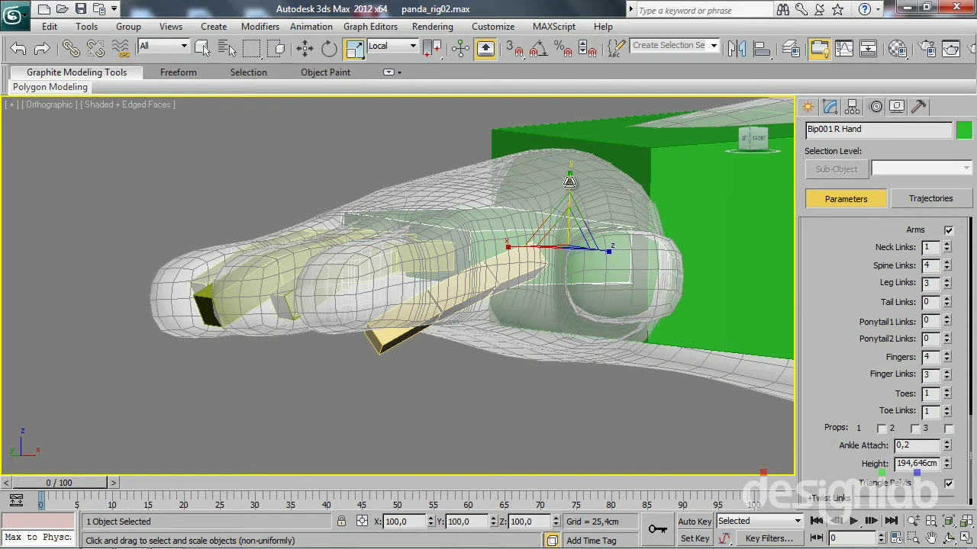
pyautogui.moveTo(470, 226)
pyautogui.keyDown('alt'); pyautogui.mouseDown(button='middle')
pyautogui.moveTo(461, 301)
pyautogui.moveTo(343, 175)
pyautogui.mouseUp(button='middle'); pyautogui.keyUp('alt')
pyautogui.click(338, 205)
pyautogui.moveTo(338, 218)
pyautogui.mouseDown(button='middle')
pyautogui.moveTo(338, 301)
pyautogui.moveTo(338, 255)
pyautogui.mouseUp(button='middle')
pyautogui.scroll(2, 370, 256)
pyautogui.scroll(-1, 370, 256)
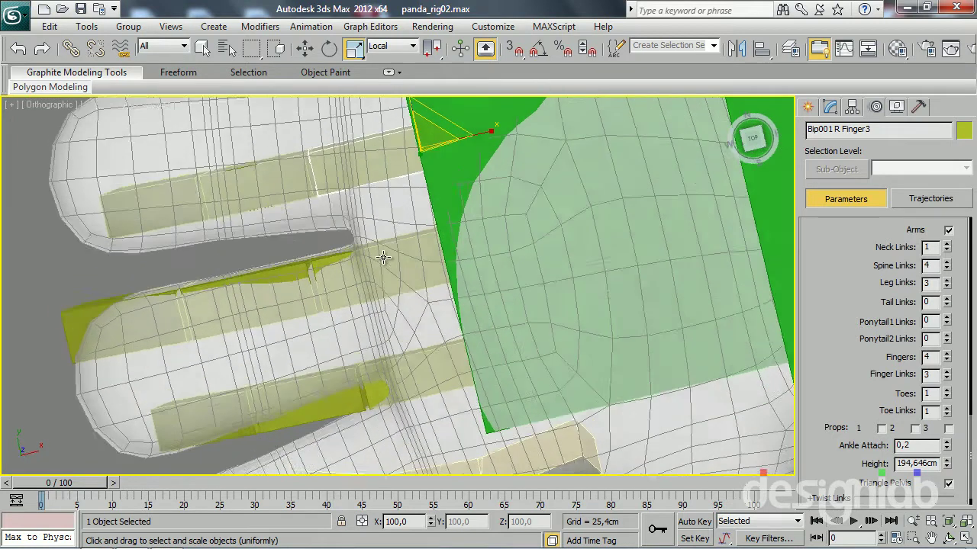
pyautogui.scroll(-1, 386, 290)
pyautogui.moveTo(388, 305); pyautogui.dragTo(381, 338, button='middle')
# Step: Rotate Finger3 and move it in local axes into the centre of the finger
pyautogui.press('e')
pyautogui.moveTo(425, 181); pyautogui.dragTo(434, 186)
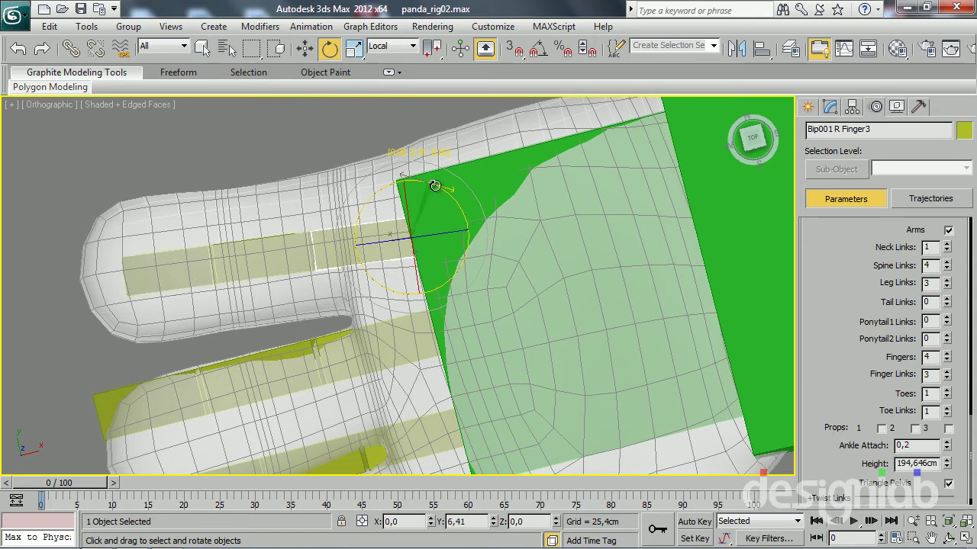
pyautogui.moveTo(434, 185); pyautogui.dragTo(435, 184)
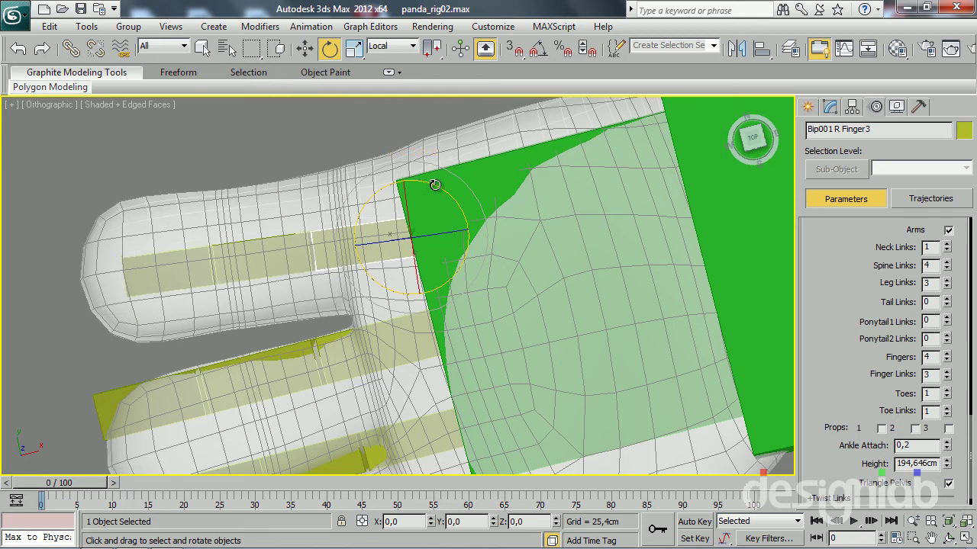
pyautogui.press('w')
pyautogui.keyDown('alt'); pyautogui.rightClick(422, 200); pyautogui.keyUp('alt')
pyautogui.click(418, 182)
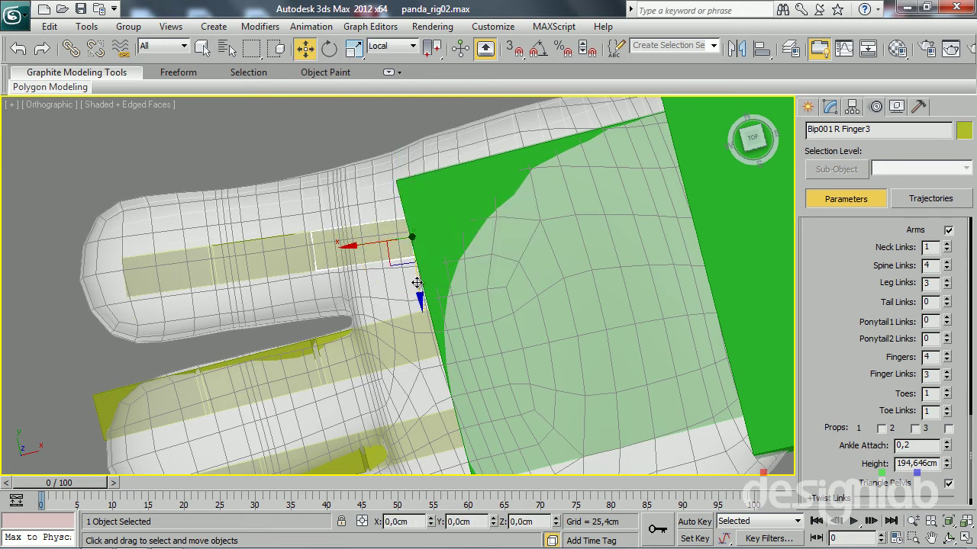
pyautogui.moveTo(417, 283); pyautogui.dragTo(417, 273)
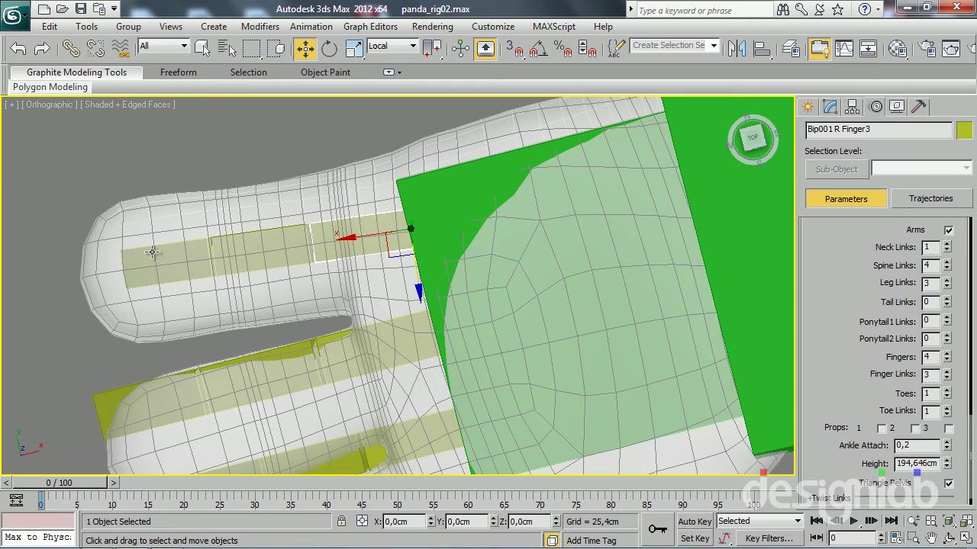
pyautogui.moveTo(238, 354)
pyautogui.keyDown('alt'); pyautogui.mouseDown(button='middle')
pyautogui.moveTo(502, 229)
pyautogui.moveTo(493, 234)
pyautogui.mouseUp(button='middle'); pyautogui.keyUp('alt')
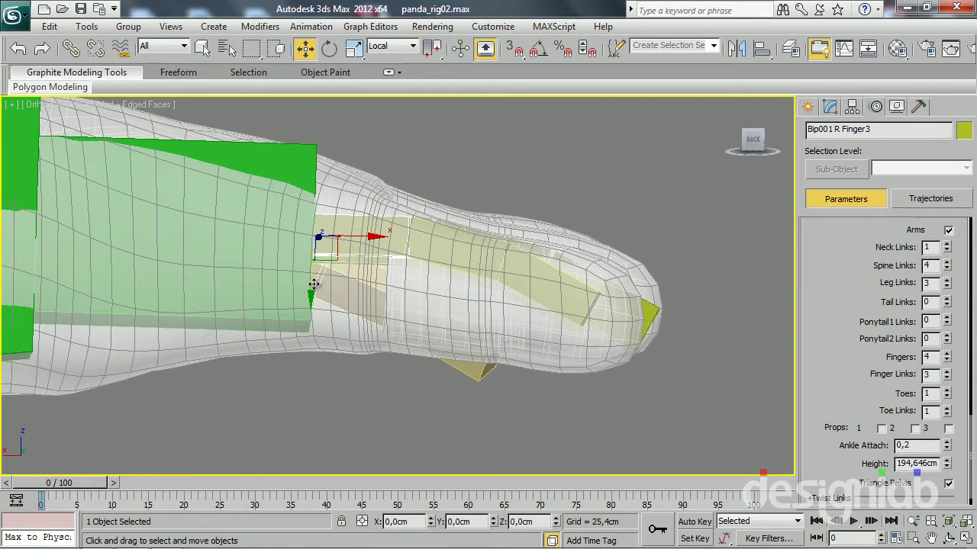
pyautogui.moveTo(314, 284); pyautogui.dragTo(305, 326)
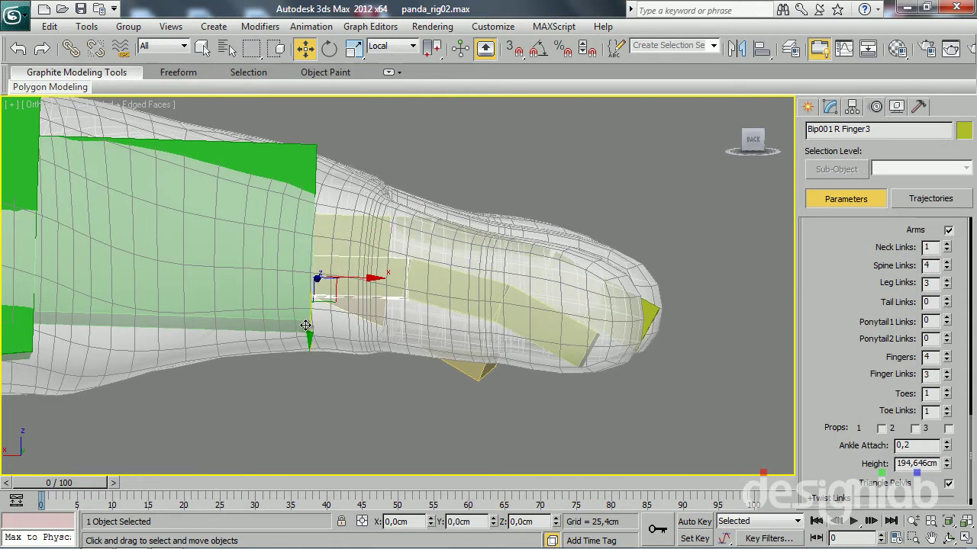
# Step: Rotate Finger31 and Finger32 to follow the finger's bend to the tip
pyautogui.press('e')
pyautogui.click(355, 244)
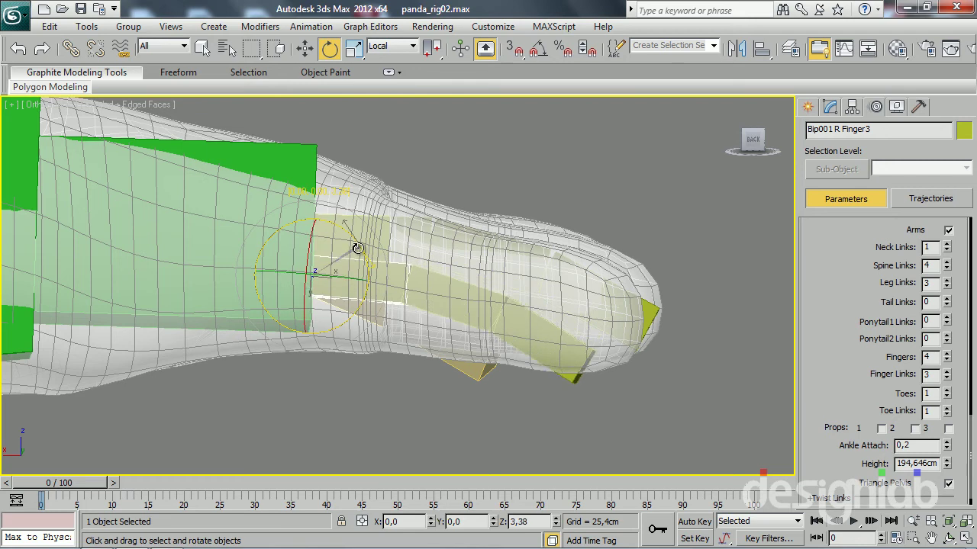
pyautogui.moveTo(447, 290); pyautogui.dragTo(458, 251)
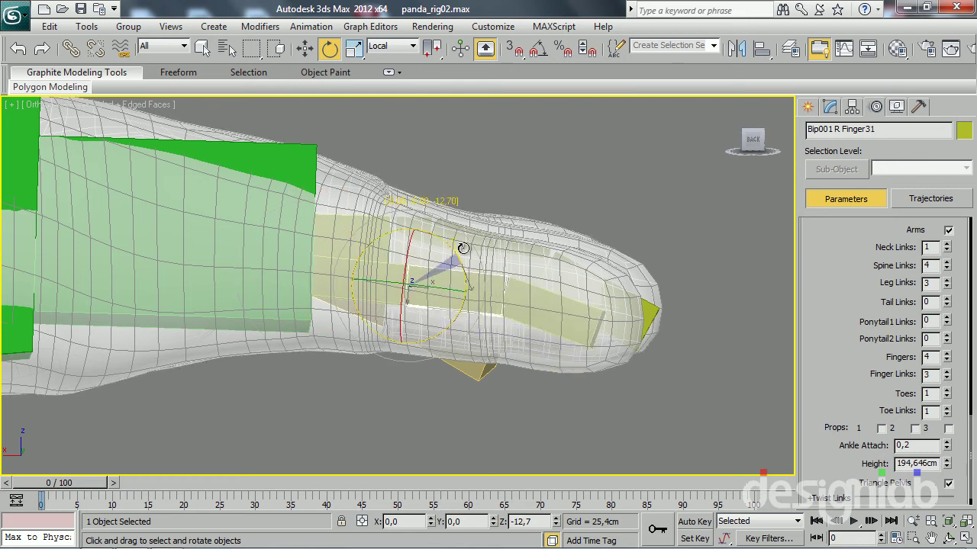
pyautogui.click(566, 291)
pyautogui.moveTo(567, 292); pyautogui.dragTo(563, 272)
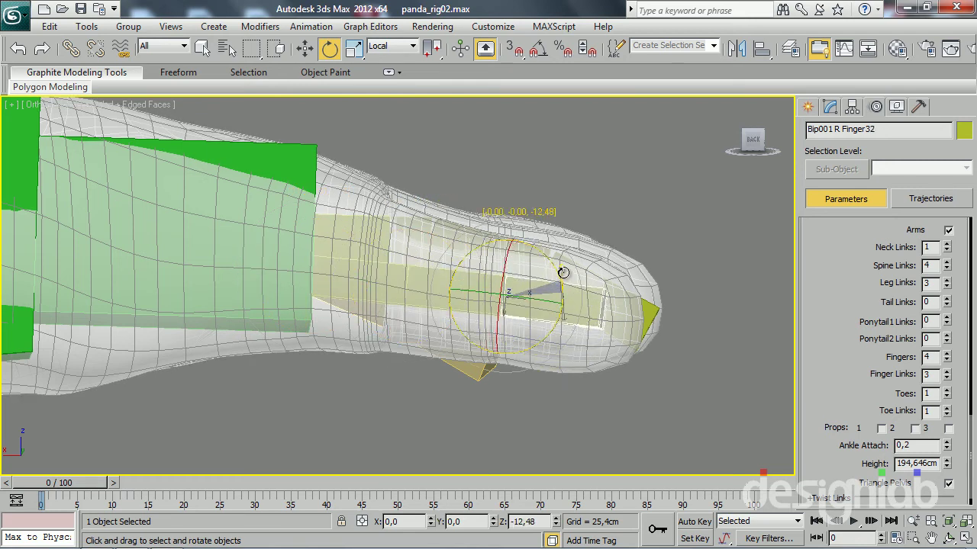
pyautogui.click(344, 285)
pyautogui.moveTo(345, 285)
pyautogui.keyDown('alt'); pyautogui.mouseDown(button='middle')
pyautogui.moveTo(330, 321)
pyautogui.moveTo(338, 312)
pyautogui.mouseUp(button='middle'); pyautogui.keyUp('alt')
# Step: Nudge Finger3 into place and lengthen it to match the finger
pyautogui.press('r')
pyautogui.press('r')
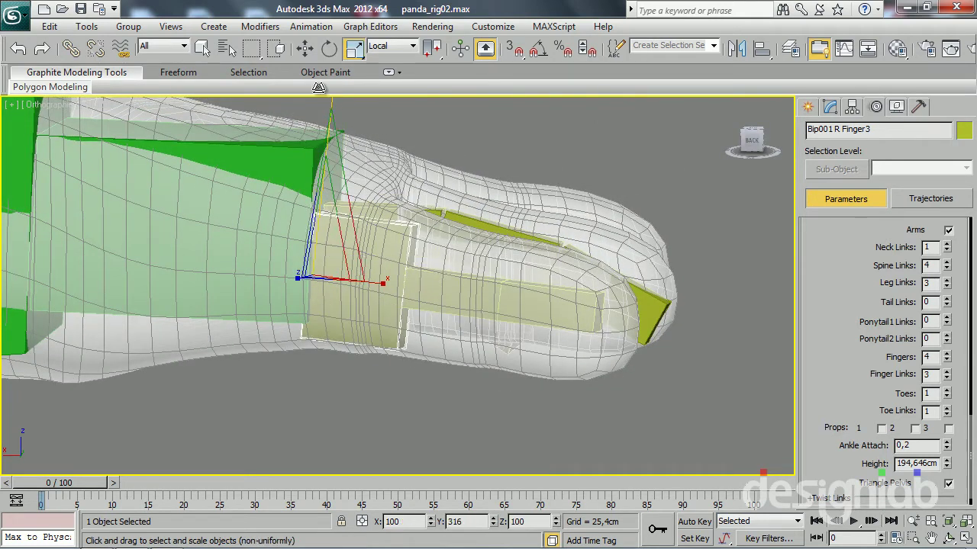
pyautogui.keyDown('alt'); pyautogui.moveTo(315, 328); pyautogui.dragTo(319, 324, button='middle'); pyautogui.keyUp('alt')
pyautogui.press('w')
pyautogui.moveTo(311, 313); pyautogui.dragTo(308, 309)
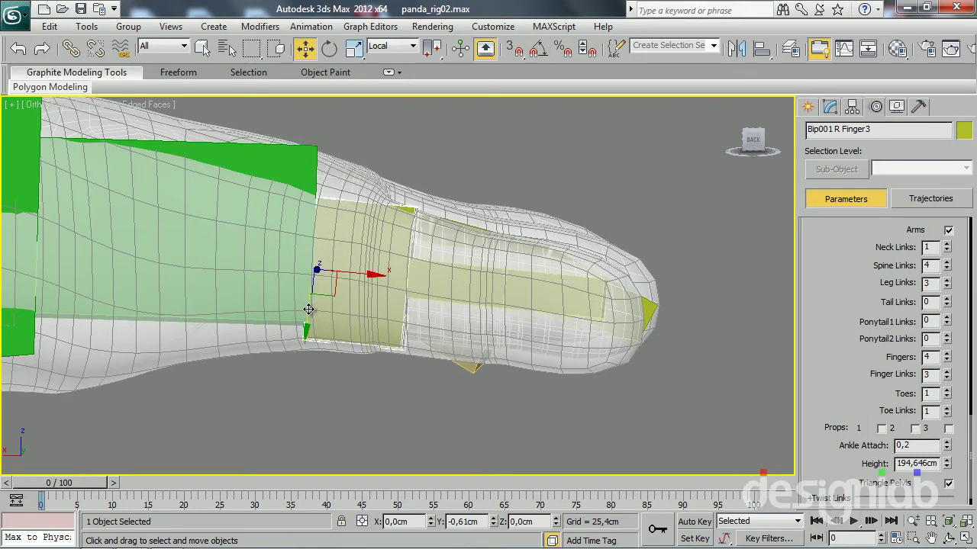
pyautogui.press('r')
pyautogui.moveTo(311, 345); pyautogui.dragTo(302, 341)
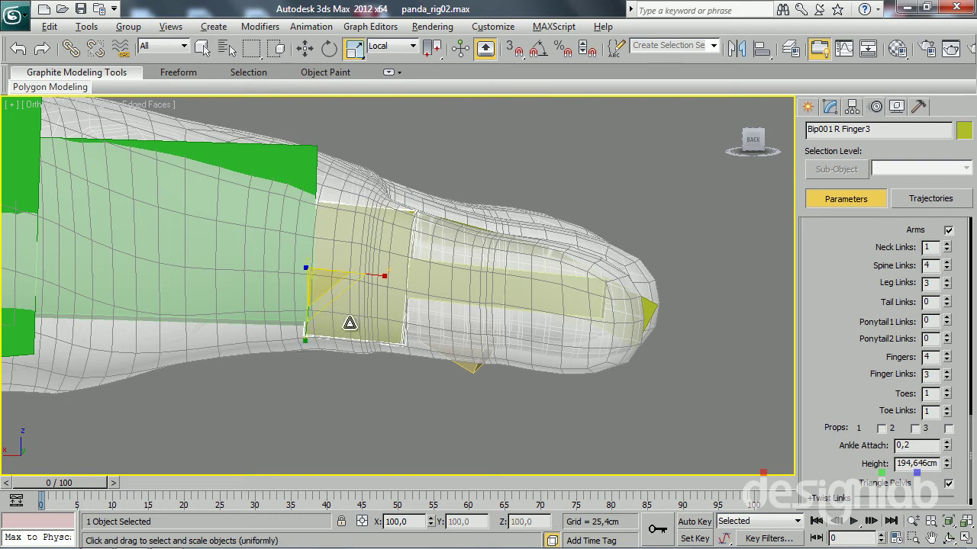
pyautogui.hotkey('ctrl', 'z')
pyautogui.moveTo(299, 344)
pyautogui.keyDown('alt'); pyautogui.mouseDown(button='middle')
pyautogui.moveTo(195, 463)
pyautogui.moveTo(207, 372)
pyautogui.mouseUp(button='middle'); pyautogui.keyUp('alt')
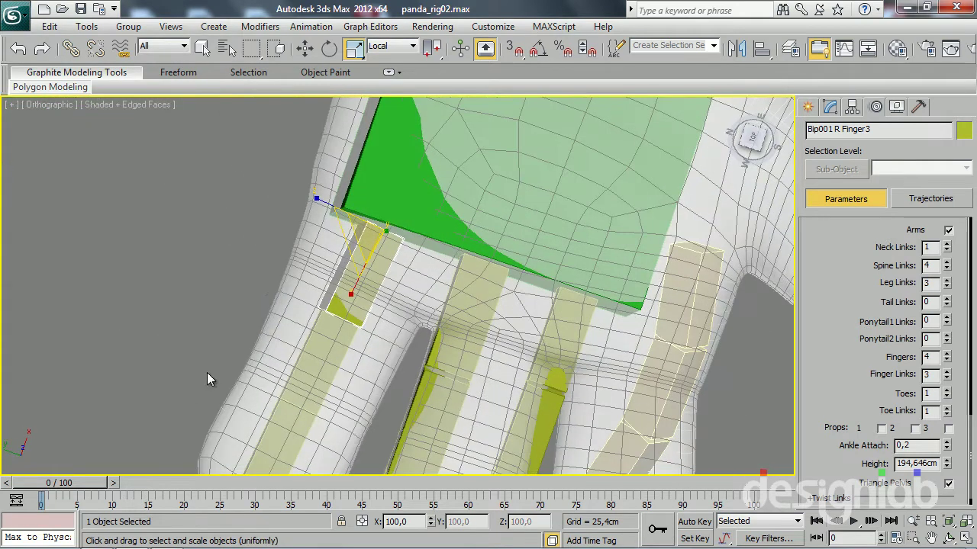
pyautogui.moveTo(334, 210); pyautogui.dragTo(208, 172)
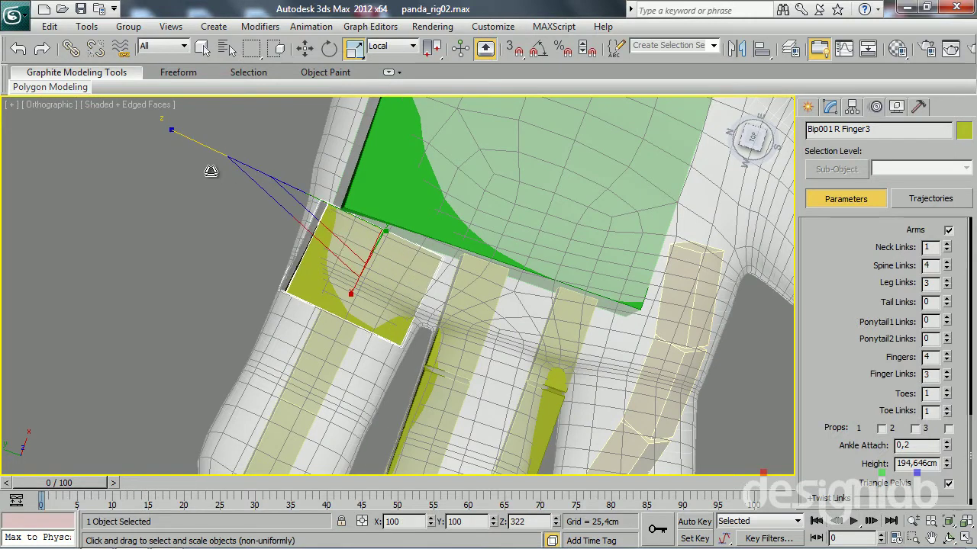
pyautogui.moveTo(307, 357)
pyautogui.keyDown('alt'); pyautogui.mouseDown(button='middle')
pyautogui.moveTo(252, 399)
pyautogui.moveTo(222, 402)
pyautogui.mouseUp(button='middle'); pyautogui.keyUp('alt')
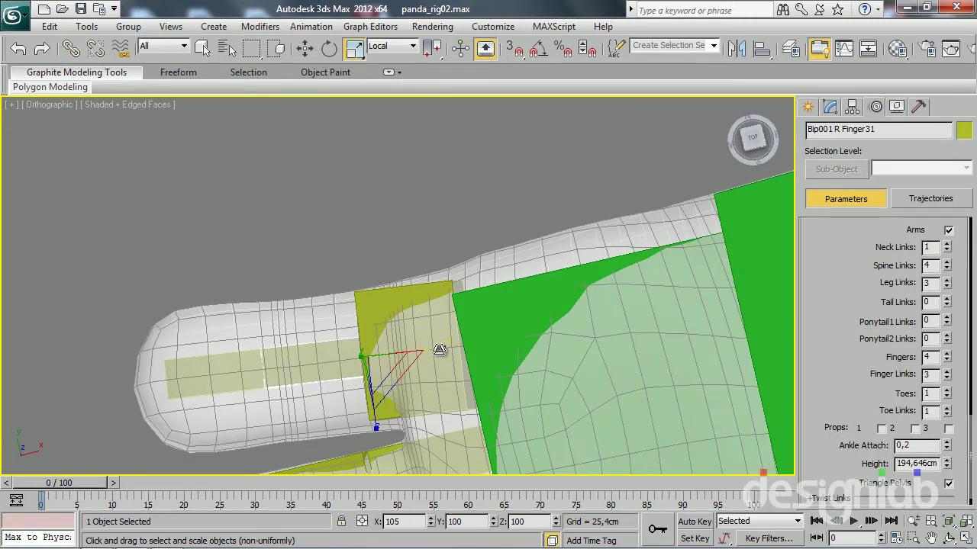
# Step: Resize Finger31 so it runs further along the finger
pyautogui.moveTo(432, 348); pyautogui.dragTo(388, 364)
pyautogui.click(295, 365)
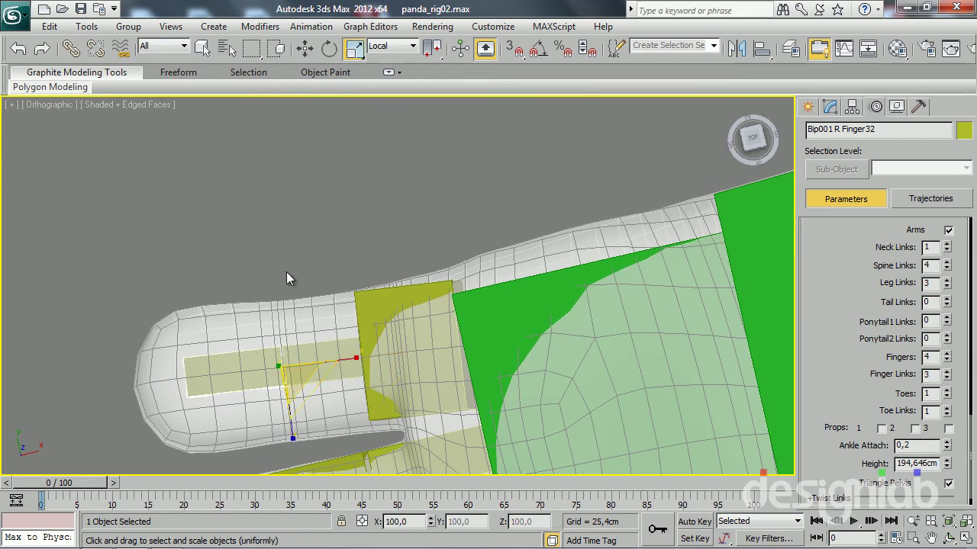
pyautogui.click(382, 416)
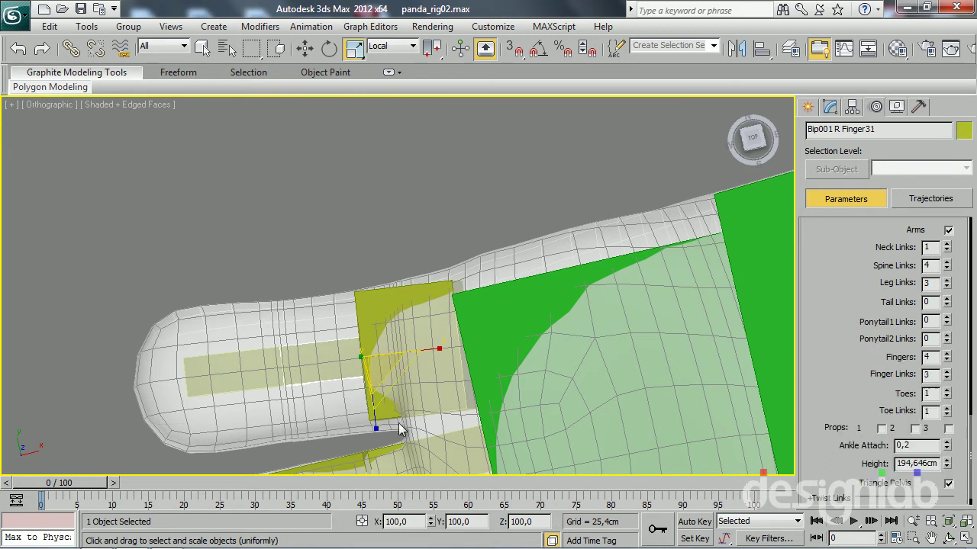
pyautogui.moveTo(371, 415); pyautogui.dragTo(396, 16)
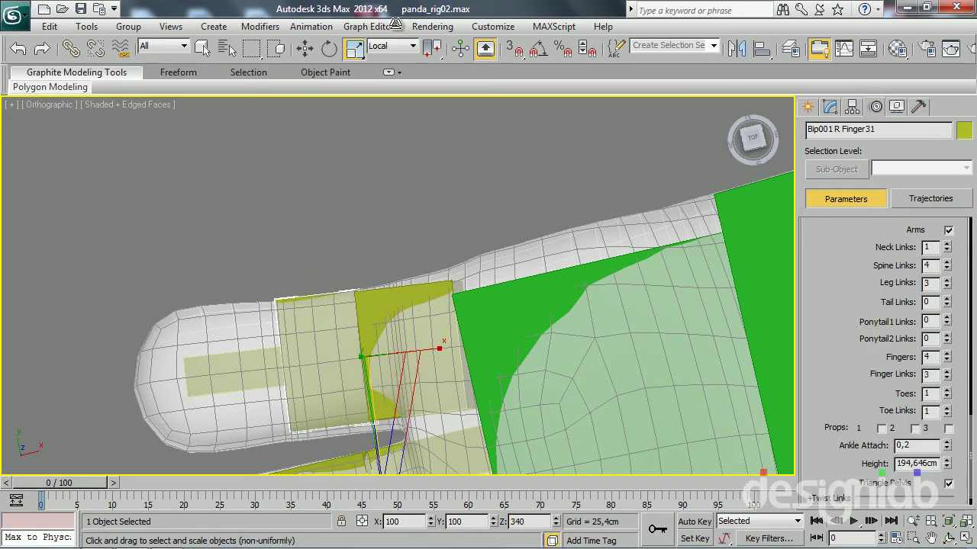
pyautogui.moveTo(328, 320)
pyautogui.keyDown('alt'); pyautogui.mouseDown(button='middle')
pyautogui.moveTo(275, 320)
pyautogui.moveTo(366, 379)
pyautogui.mouseUp(button='middle'); pyautogui.keyUp('alt')
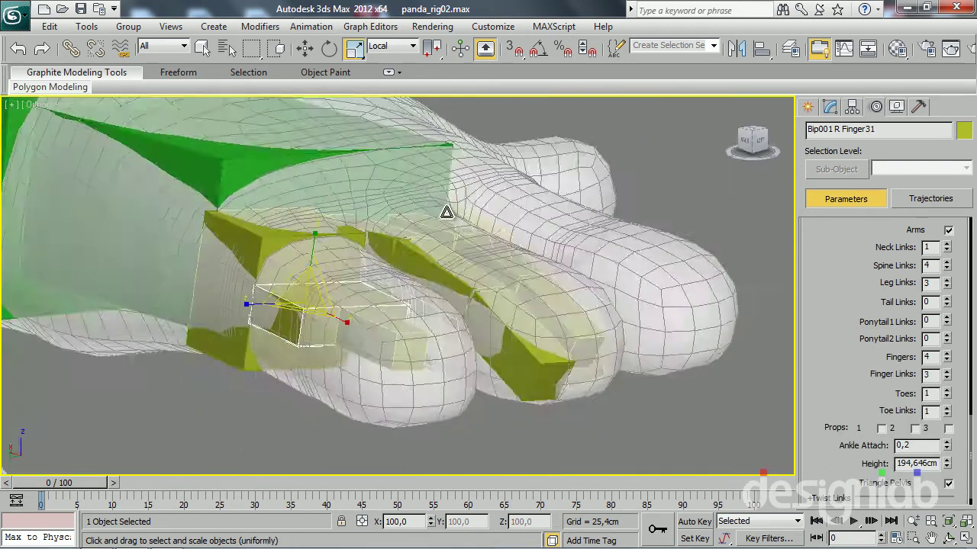
pyautogui.hotkey('ctrl', 'e')
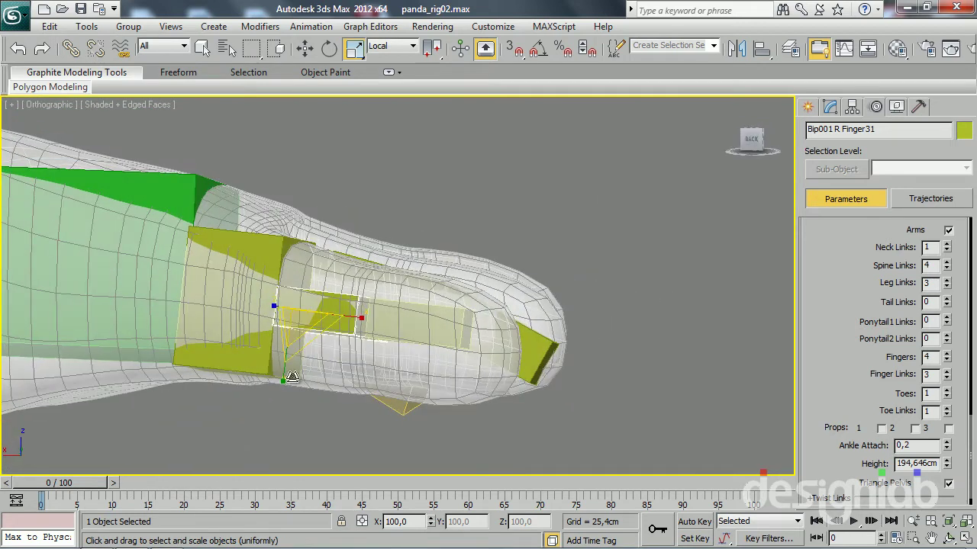
pyautogui.moveTo(366, 379); pyautogui.dragTo(285, 496)
pyautogui.hotkey('ctrl', 'z')
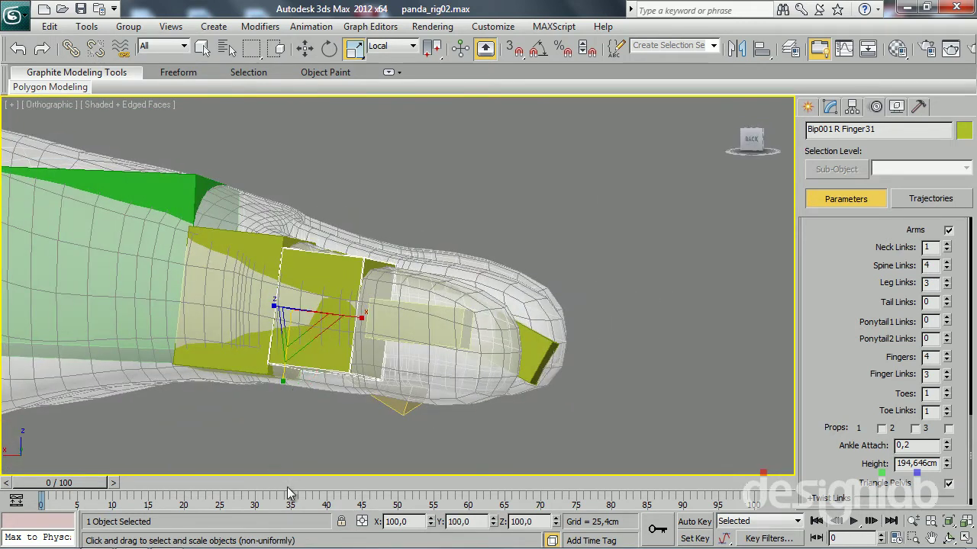
pyautogui.keyDown('alt'); pyautogui.moveTo(305, 458); pyautogui.dragTo(337, 442, button='middle'); pyautogui.keyUp('alt')
# Step: Tilt the fingertip bone, then stretch and thicken it to fill the fingertip
pyautogui.press('e')
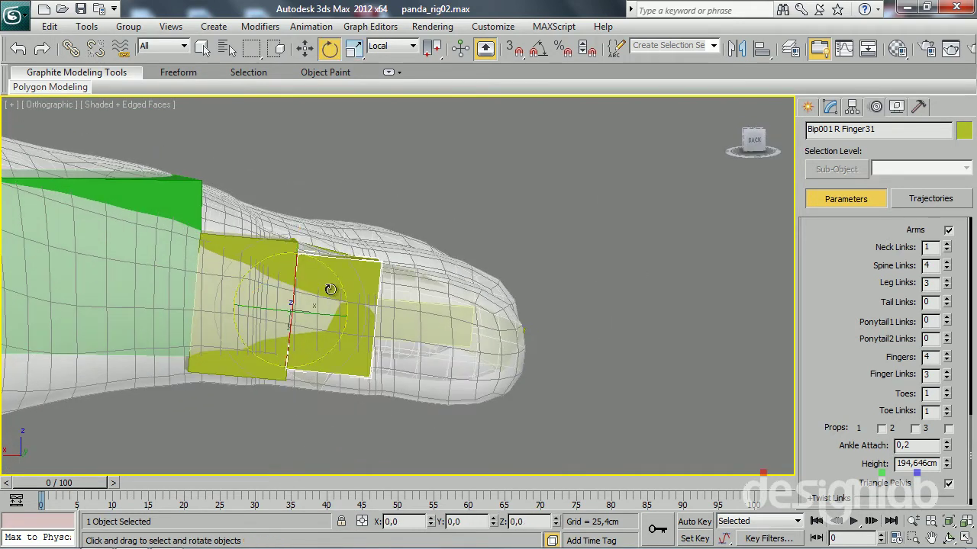
pyautogui.moveTo(327, 270); pyautogui.dragTo(333, 274)
pyautogui.click(424, 339)
pyautogui.keyDown('alt'); pyautogui.moveTo(418, 344); pyautogui.dragTo(402, 344, button='middle'); pyautogui.keyUp('alt')
pyautogui.press('r')
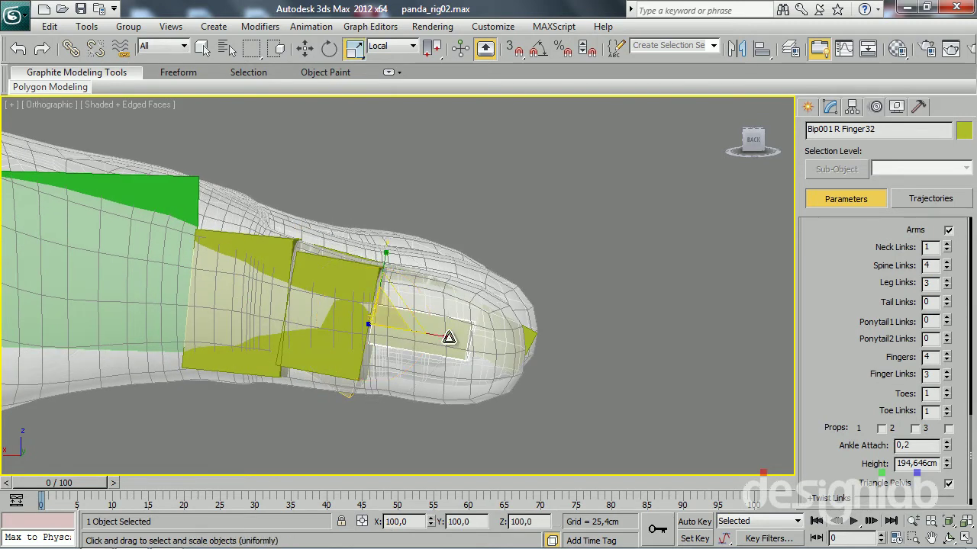
pyautogui.moveTo(448, 337); pyautogui.dragTo(474, 350)
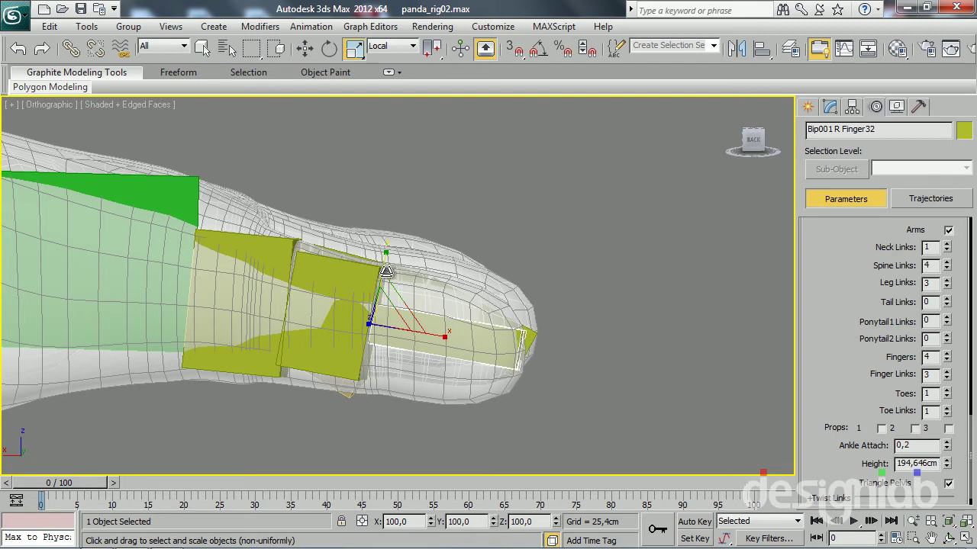
pyautogui.moveTo(387, 271); pyautogui.dragTo(399, 99)
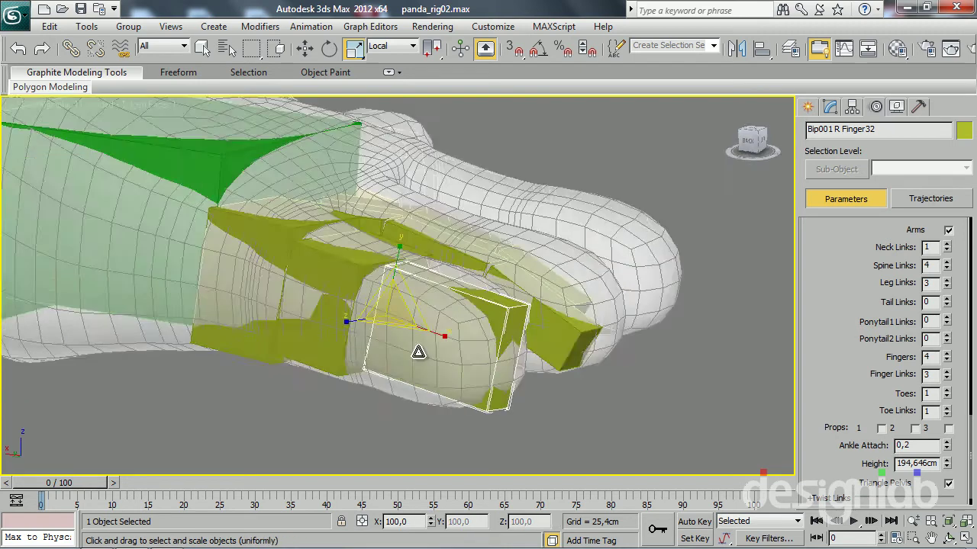
pyautogui.keyDown('alt'); pyautogui.moveTo(418, 352); pyautogui.dragTo(333, 395, button='middle'); pyautogui.keyUp('alt')
pyautogui.moveTo(360, 257)
pyautogui.mouseDown()
pyautogui.moveTo(375, 264)
pyautogui.moveTo(257, 272)
pyautogui.mouseUp()
pyautogui.press('r')
pyautogui.moveTo(283, 289)
pyautogui.keyDown('alt'); pyautogui.mouseDown(button='middle')
pyautogui.moveTo(291, 319)
pyautogui.moveTo(463, 230)
pyautogui.moveTo(452, 263)
pyautogui.mouseUp(button='middle'); pyautogui.keyUp('alt')
# Step: Move the Bip001 R Finger2 bone down into its finger, angle it along the finger, and shorten it
pyautogui.click(463, 230)
pyautogui.click(463, 230)
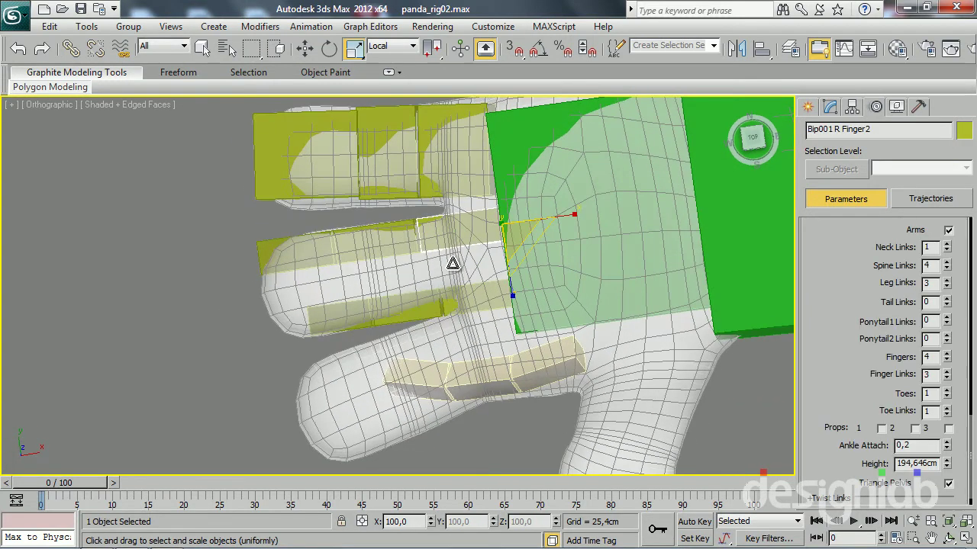
pyautogui.press('w')
pyautogui.moveTo(509, 270); pyautogui.dragTo(509, 292)
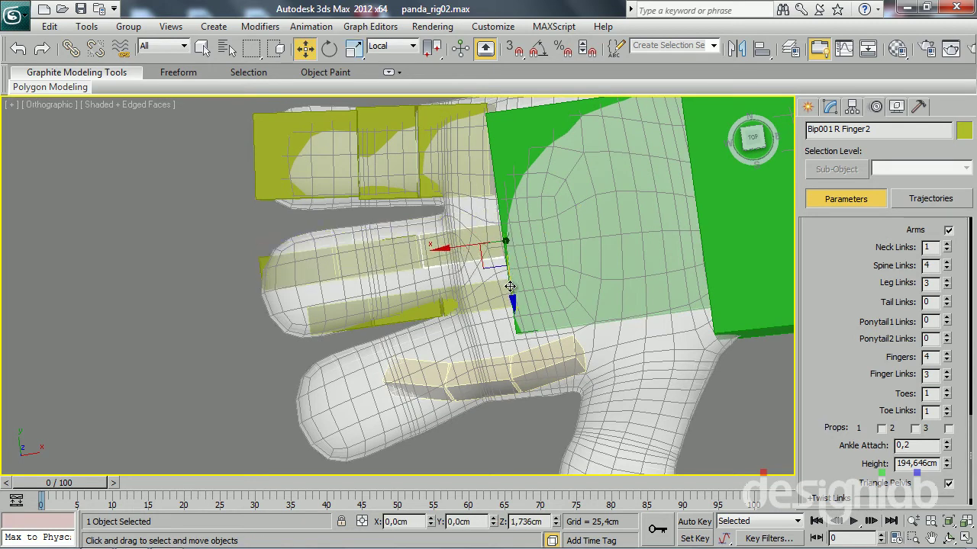
pyautogui.press('e')
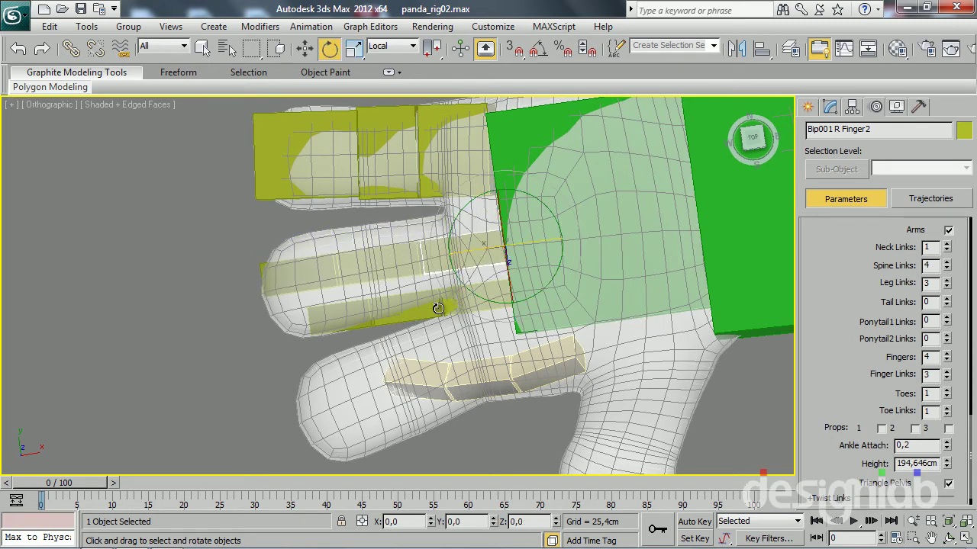
pyautogui.moveTo(463, 292); pyautogui.dragTo(470, 293)
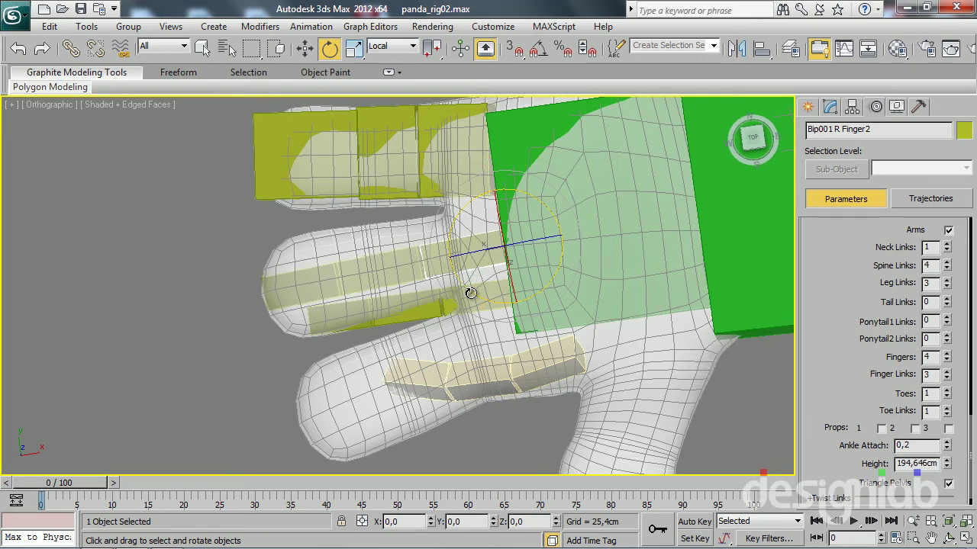
pyautogui.press('r')
pyautogui.moveTo(575, 233); pyautogui.dragTo(546, 238)
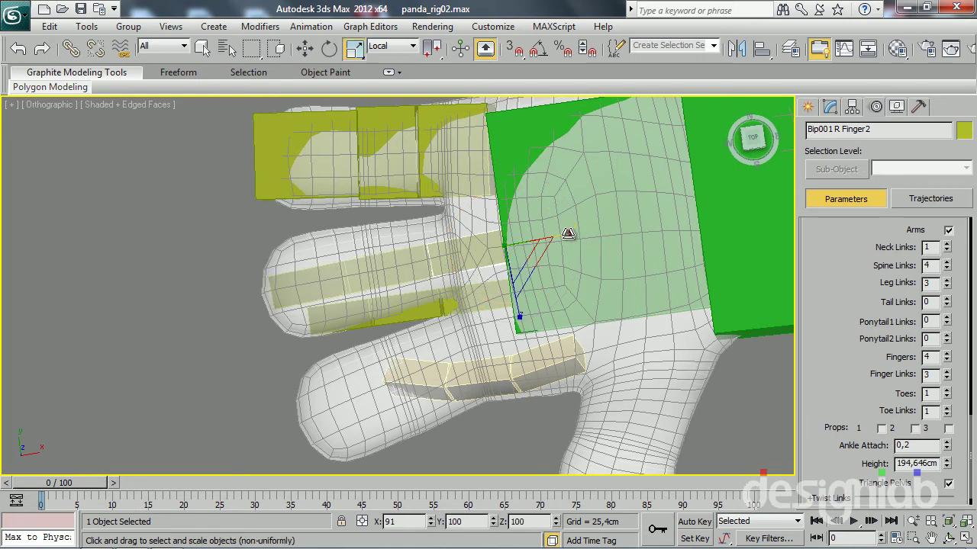
# Step: Resize the Finger3 chain: shorten the upper bones and lengthen the middle bone toward the tip
pyautogui.click(451, 157)
pyautogui.moveTo(445, 152); pyautogui.dragTo(443, 206, button='middle')
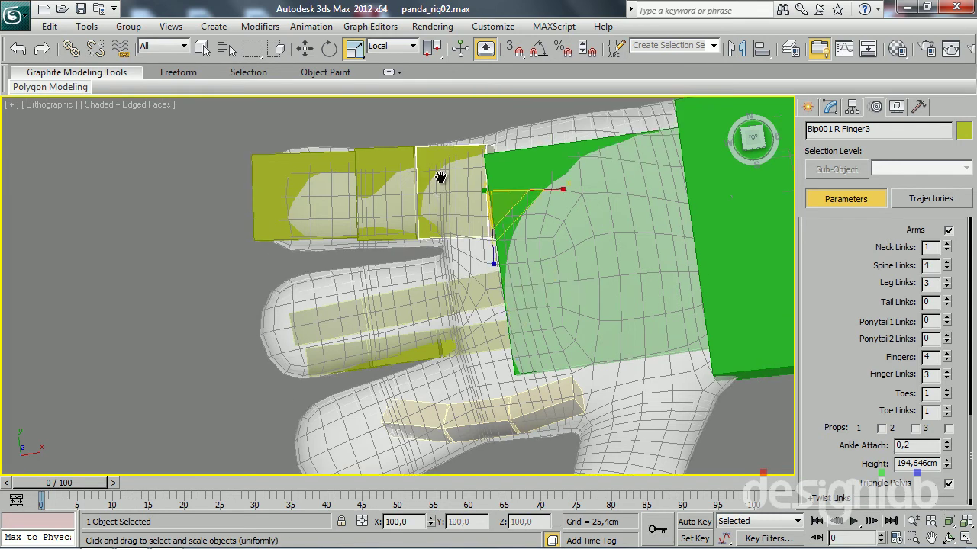
pyautogui.moveTo(553, 205); pyautogui.dragTo(536, 205)
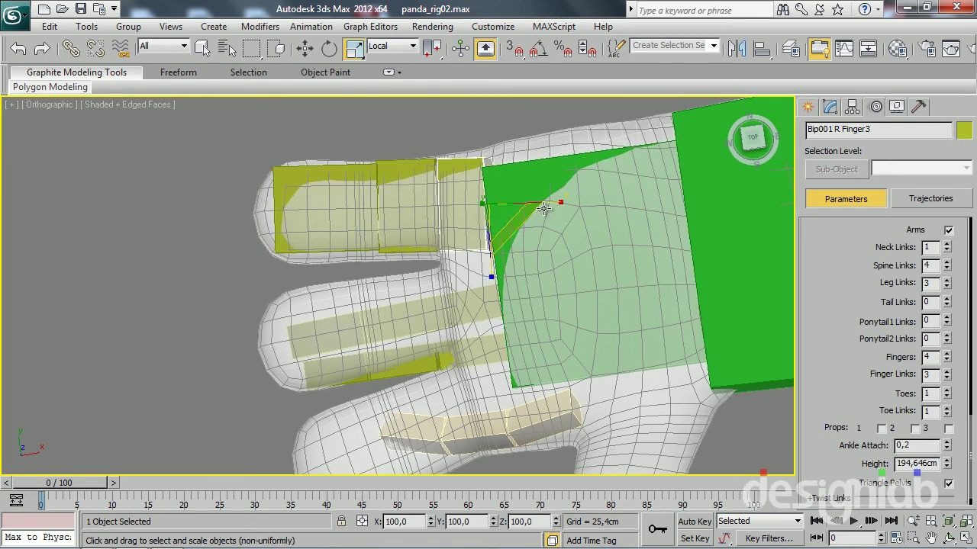
pyautogui.click(397, 209)
pyautogui.moveTo(508, 205); pyautogui.dragTo(534, 207)
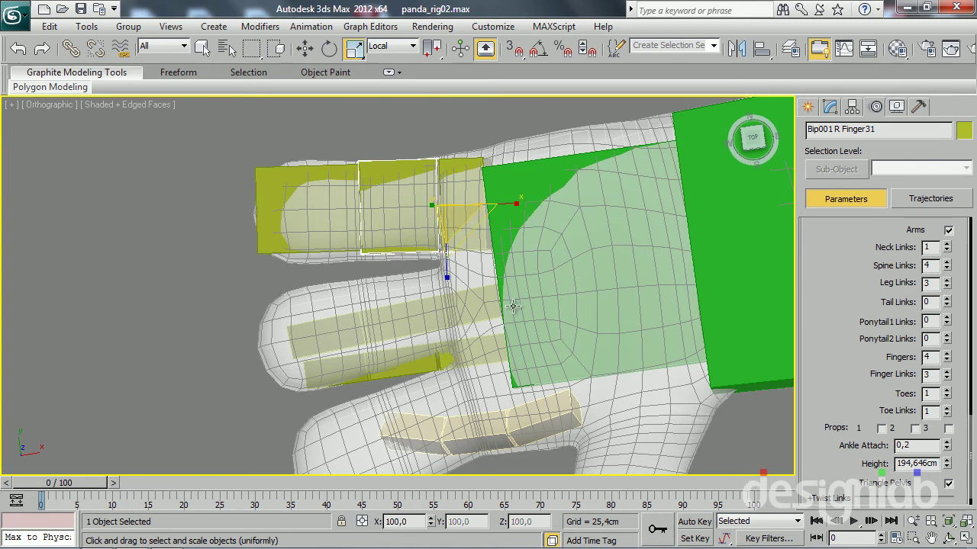
# Step: Move and rotate the Bip001 R Finger1 bone down so it lies along the lower finger
pyautogui.click(440, 349)
pyautogui.scroll(2, 418, 268)
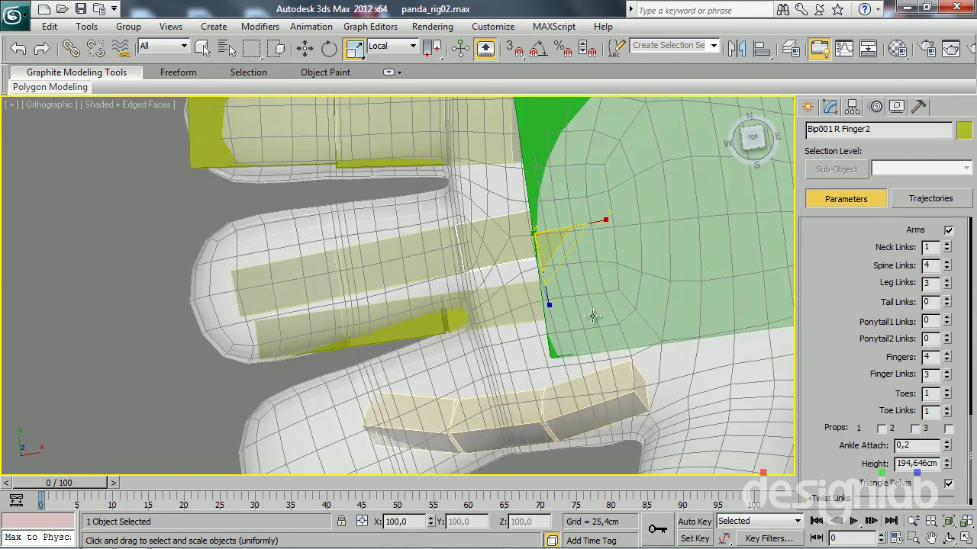
pyautogui.moveTo(528, 307)
pyautogui.mouseDown(button='middle')
pyautogui.moveTo(463, 300)
pyautogui.moveTo(432, 224)
pyautogui.mouseUp(button='middle')
pyautogui.click(432, 229)
pyautogui.press('w')
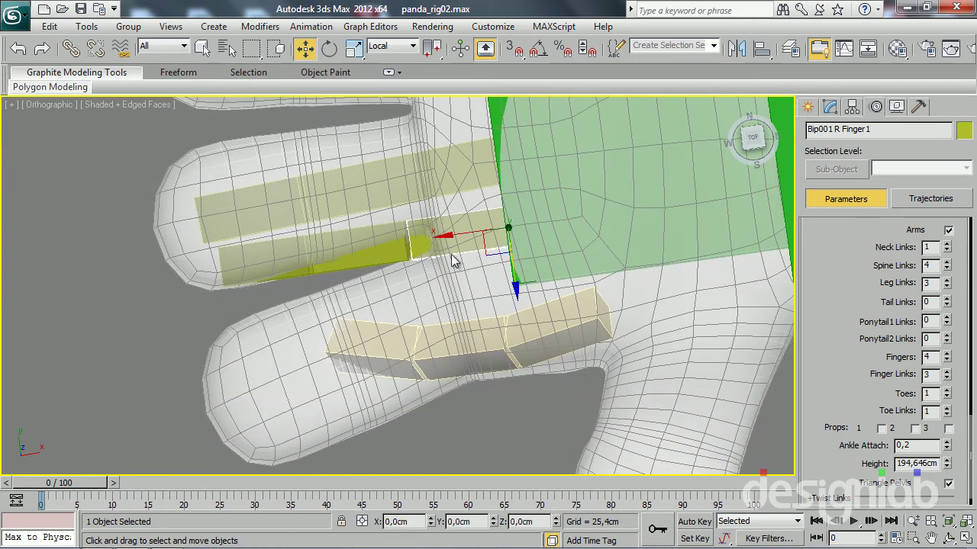
pyautogui.moveTo(515, 283); pyautogui.dragTo(519, 348)
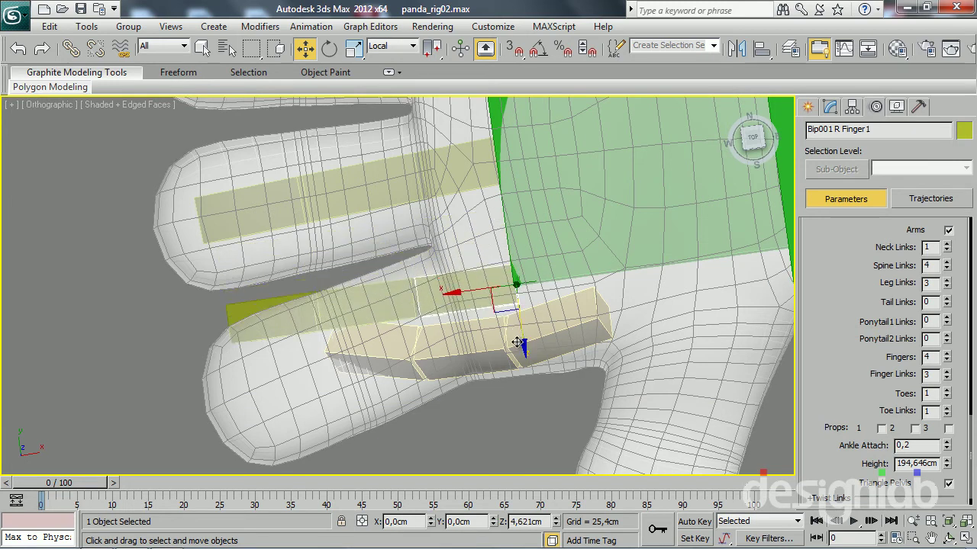
pyautogui.press('e')
pyautogui.moveTo(547, 244); pyautogui.dragTo(523, 235)
pyautogui.press('w')
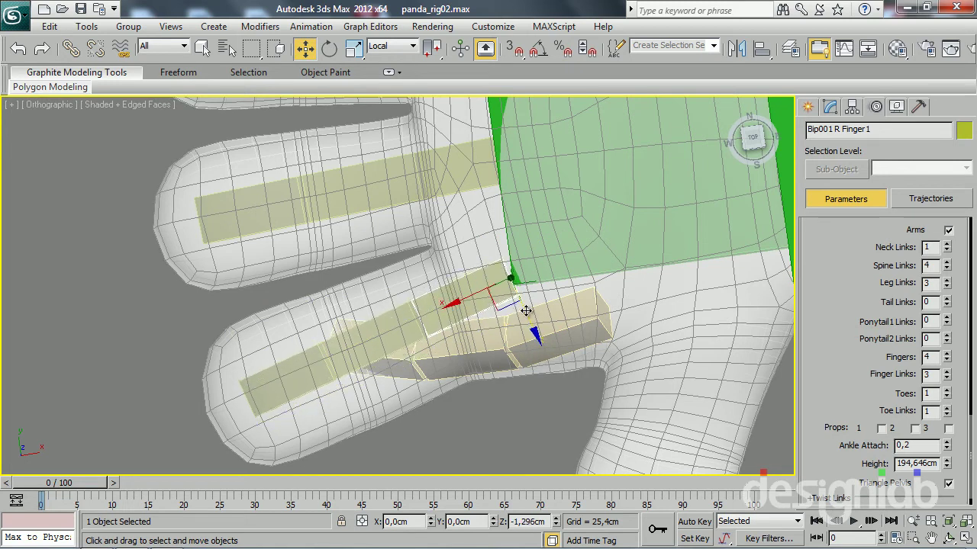
pyautogui.moveTo(536, 334); pyautogui.dragTo(524, 321)
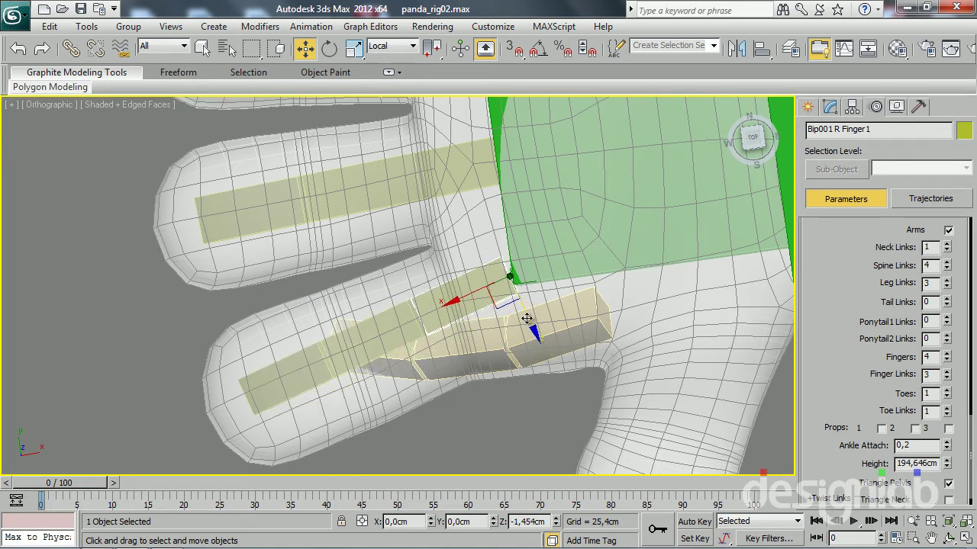
pyautogui.click(574, 334)
pyautogui.moveTo(573, 336); pyautogui.dragTo(370, 257, button='middle')
# Step: Rotate the Bip001 R Finger0 thumb chain to point down, then move it up into the panda's thumb
pyautogui.press('e')
pyautogui.moveTo(387, 284); pyautogui.dragTo(484, 277)
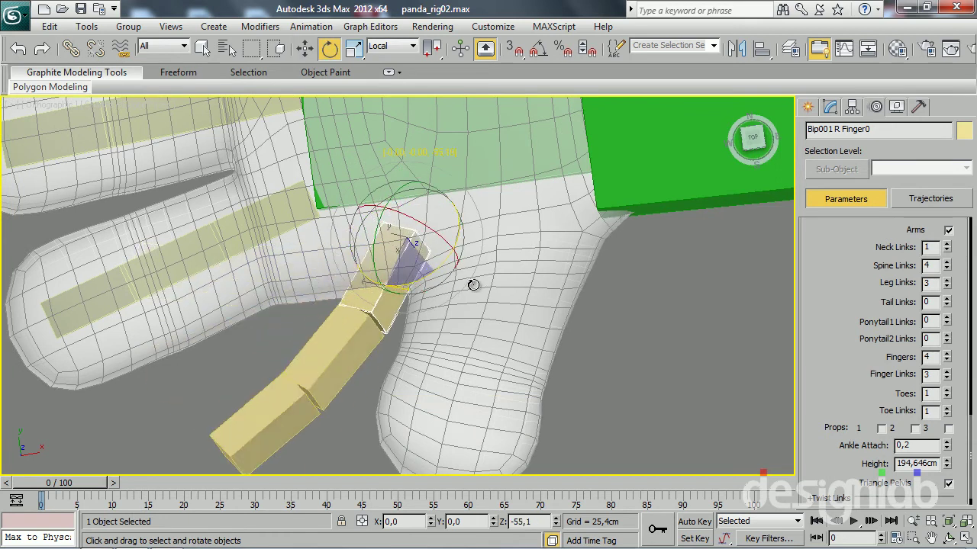
pyautogui.press('w')
pyautogui.moveTo(450, 295)
pyautogui.keyDown('alt'); pyautogui.mouseDown(button='middle')
pyautogui.moveTo(117, 277)
pyautogui.moveTo(497, 281)
pyautogui.mouseUp(button='middle'); pyautogui.keyUp('alt')
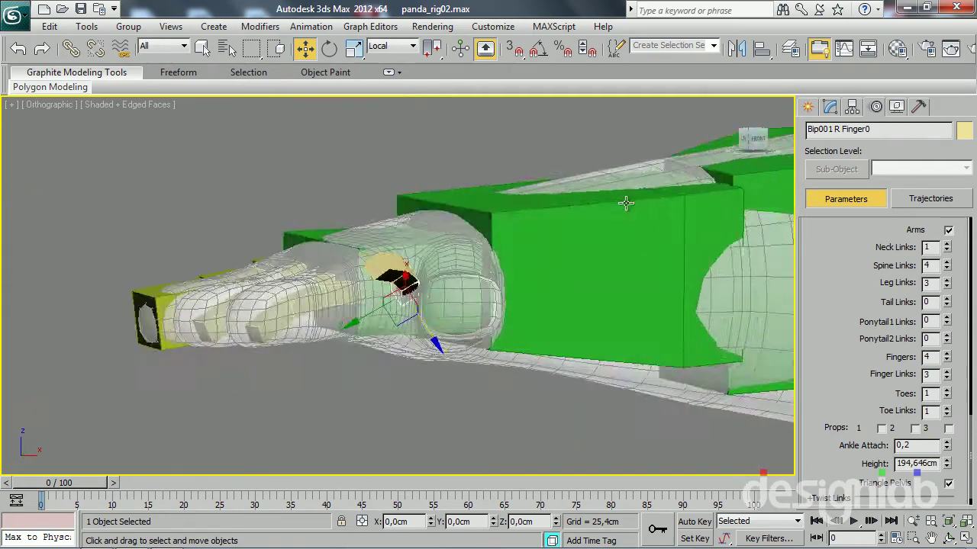
pyautogui.keyDown('alt'); pyautogui.moveTo(497, 281); pyautogui.dragTo(652, 283, button='middle'); pyautogui.keyUp('alt')
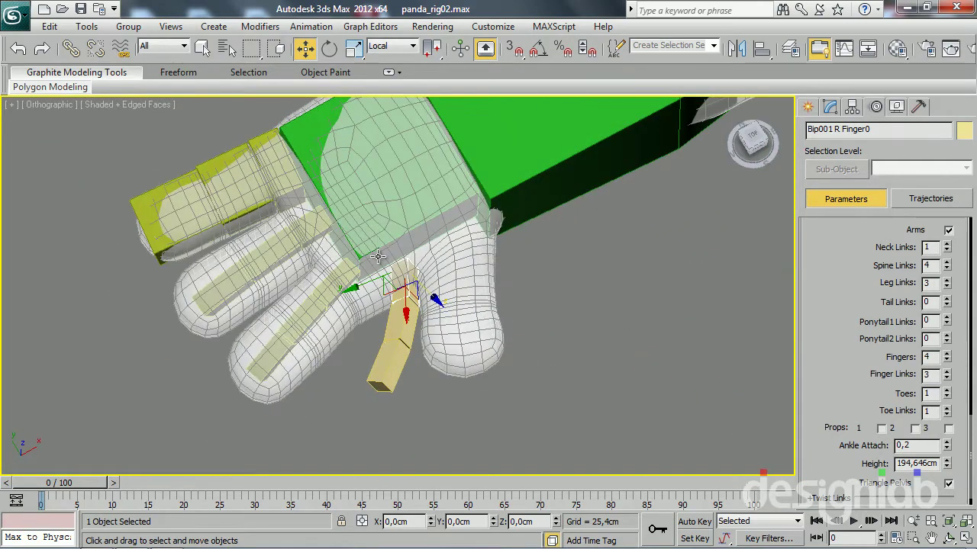
pyautogui.moveTo(475, 352)
pyautogui.keyDown('alt'); pyautogui.mouseDown(button='middle')
pyautogui.moveTo(415, 399)
pyautogui.moveTo(356, 414)
pyautogui.moveTo(334, 362)
pyautogui.moveTo(399, 344)
pyautogui.moveTo(419, 411)
pyautogui.moveTo(431, 358)
pyautogui.moveTo(442, 374)
pyautogui.moveTo(426, 266)
pyautogui.mouseUp(button='middle'); pyautogui.keyUp('alt')
pyautogui.press('e')
pyautogui.moveTo(424, 231); pyautogui.dragTo(329, 220)
pyautogui.press('w')
pyautogui.keyDown('alt'); pyautogui.moveTo(345, 257); pyautogui.dragTo(408, 311, button='middle'); pyautogui.keyUp('alt')
pyautogui.moveTo(424, 290); pyautogui.dragTo(470, 262)
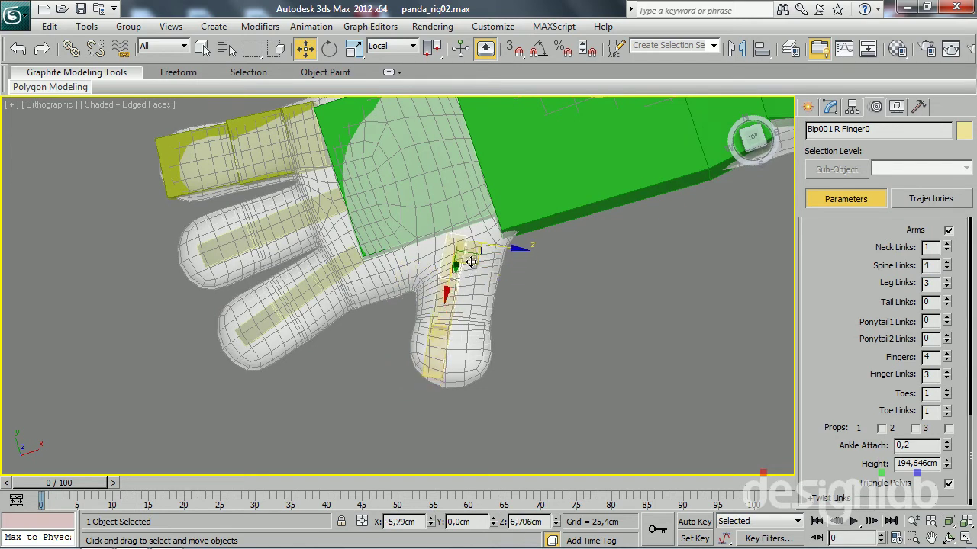
# Step: Scale the Bip001 R Finger2 bone wider and taller to fill the finger mesh
pyautogui.click(350, 270)
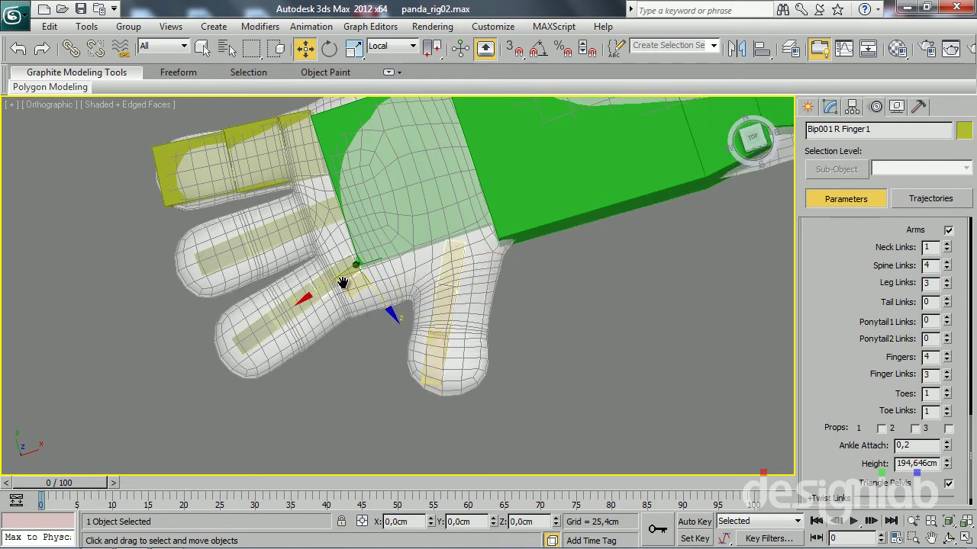
pyautogui.scroll(3, 351, 269)
pyautogui.moveTo(350, 269); pyautogui.dragTo(524, 351, button='middle')
pyautogui.click(473, 268)
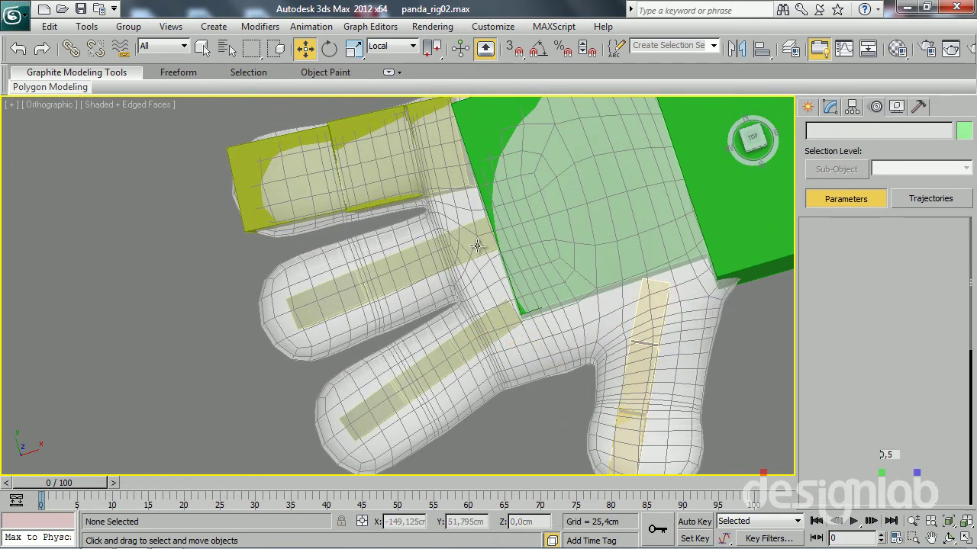
pyautogui.click(481, 277)
pyautogui.press('r')
pyautogui.moveTo(513, 284); pyautogui.dragTo(578, 364)
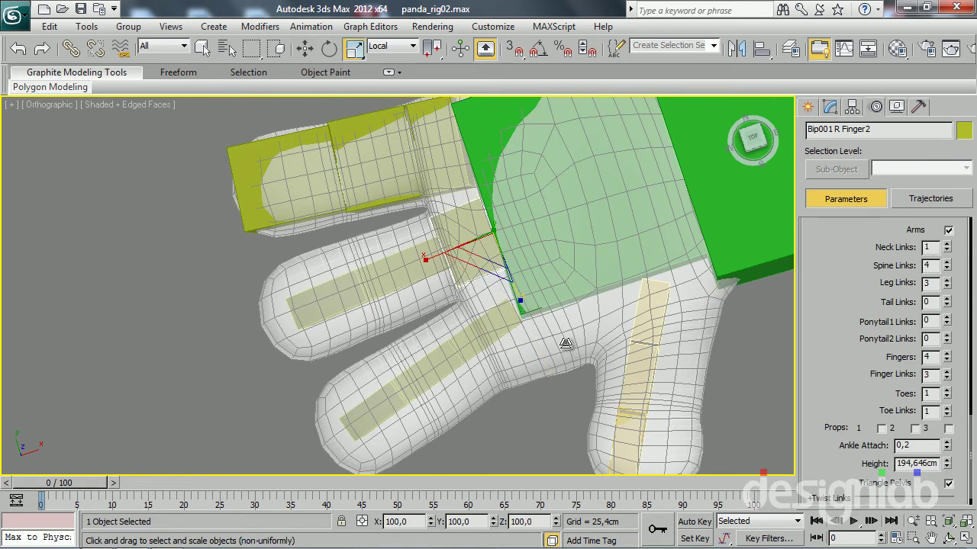
pyautogui.press('l')
pyautogui.moveTo(480, 191); pyautogui.dragTo(485, 131)
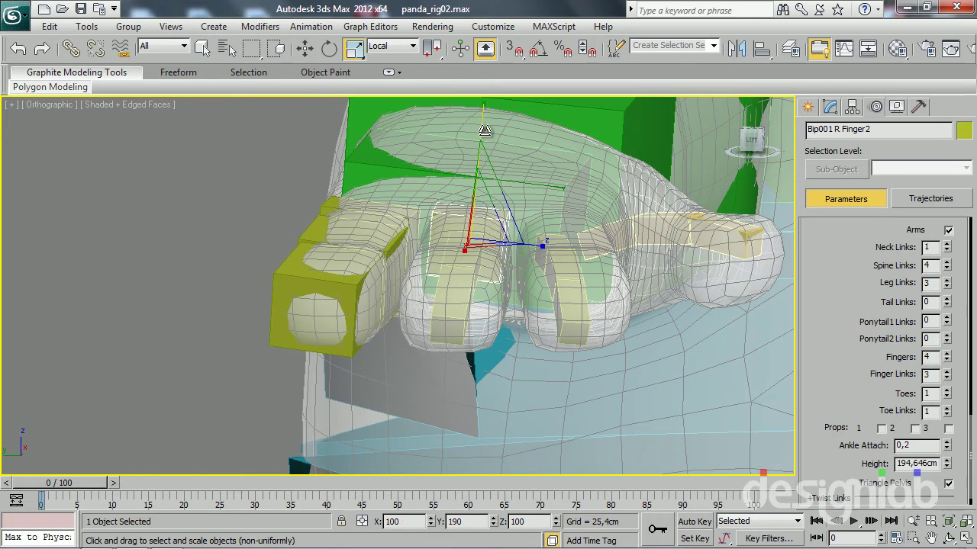
pyautogui.keyDown('alt'); pyautogui.moveTo(484, 130); pyautogui.dragTo(448, 185, button='middle'); pyautogui.keyUp('alt')
pyautogui.moveTo(447, 184)
pyautogui.mouseDown()
pyautogui.moveTo(450, 157)
pyautogui.moveTo(450, 172)
pyautogui.mouseUp()
pyautogui.moveTo(450, 172)
pyautogui.keyDown('alt'); pyautogui.mouseDown(button='middle')
pyautogui.moveTo(371, 281)
pyautogui.moveTo(408, 305)
pyautogui.mouseUp(button='middle'); pyautogui.keyUp('alt')
# Step: Thicken the Bip001 R Finger21 middle bone to fill the finger
pyautogui.click(448, 301)
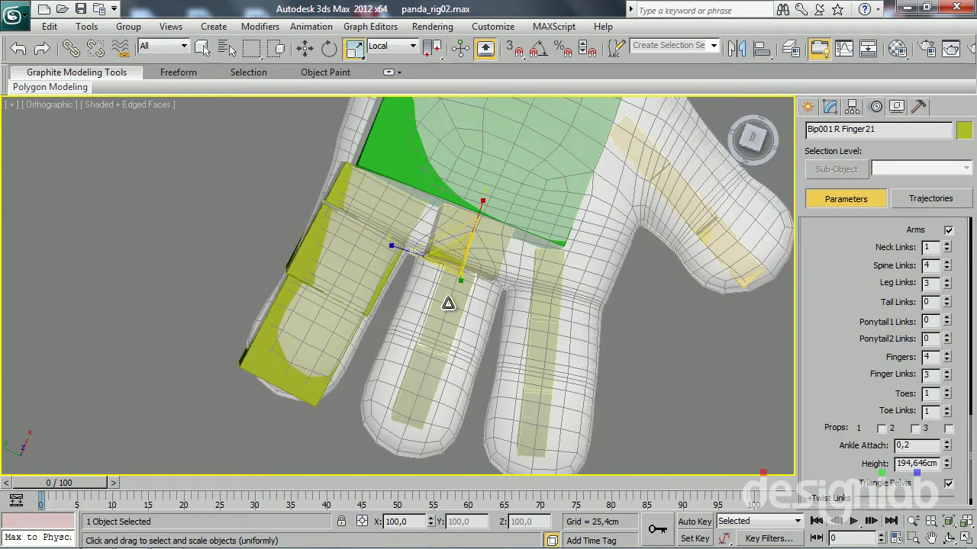
pyautogui.moveTo(402, 252); pyautogui.dragTo(322, 229)
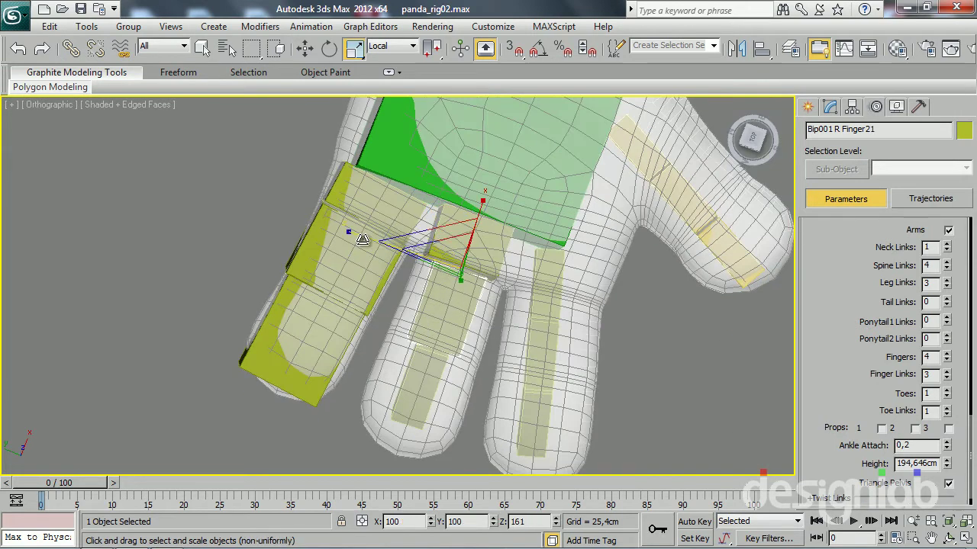
pyautogui.moveTo(322, 228)
pyautogui.keyDown('alt'); pyautogui.mouseDown(button='middle')
pyautogui.moveTo(395, 190)
pyautogui.moveTo(285, 218)
pyautogui.moveTo(296, 165)
pyautogui.moveTo(298, 179)
pyautogui.moveTo(418, 292)
pyautogui.moveTo(443, 400)
pyautogui.moveTo(450, 375)
pyautogui.moveTo(410, 415)
pyautogui.mouseUp(button='middle'); pyautogui.keyUp('alt')
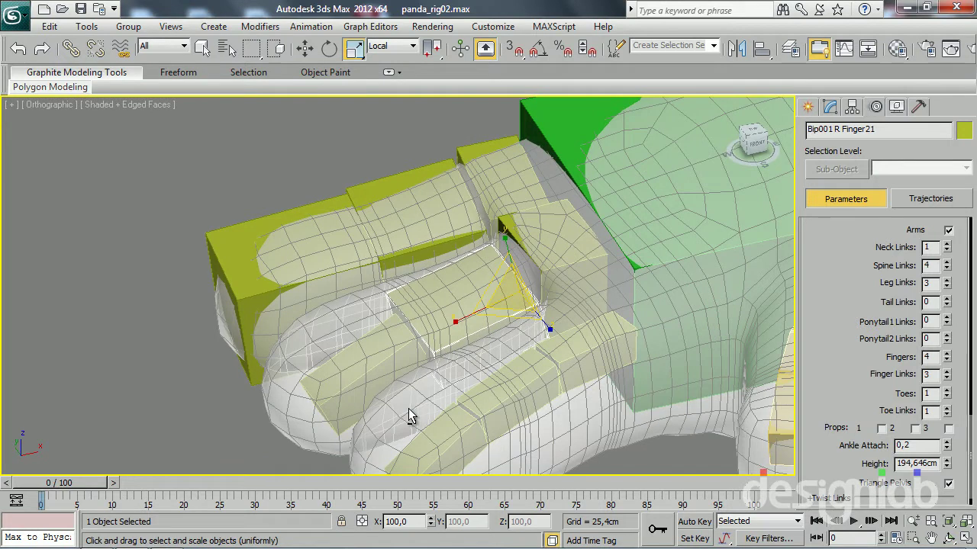
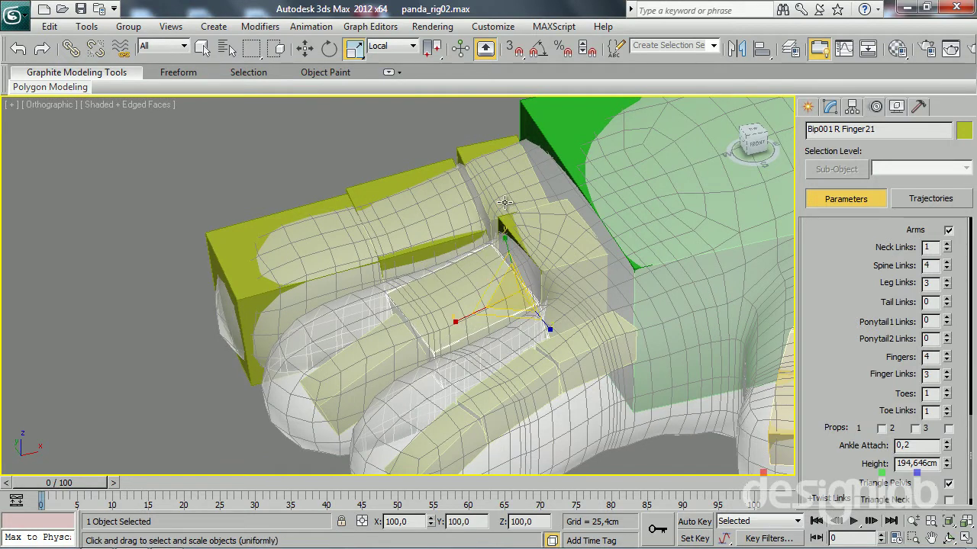
# Step: Enlarge the selected finger bone and angle Finger21 to follow the middle-finger mesh
pyautogui.moveTo(506, 237); pyautogui.dragTo(504, 198)
pyautogui.moveTo(406, 298)
pyautogui.keyDown('alt'); pyautogui.mouseDown(button='middle')
pyautogui.moveTo(523, 262)
pyautogui.moveTo(523, 219)
pyautogui.moveTo(504, 254)
pyautogui.moveTo(538, 339)
pyautogui.moveTo(579, 357)
pyautogui.mouseUp(button='middle'); pyautogui.keyUp('alt')
pyautogui.click(383, 267)
pyautogui.press('e')
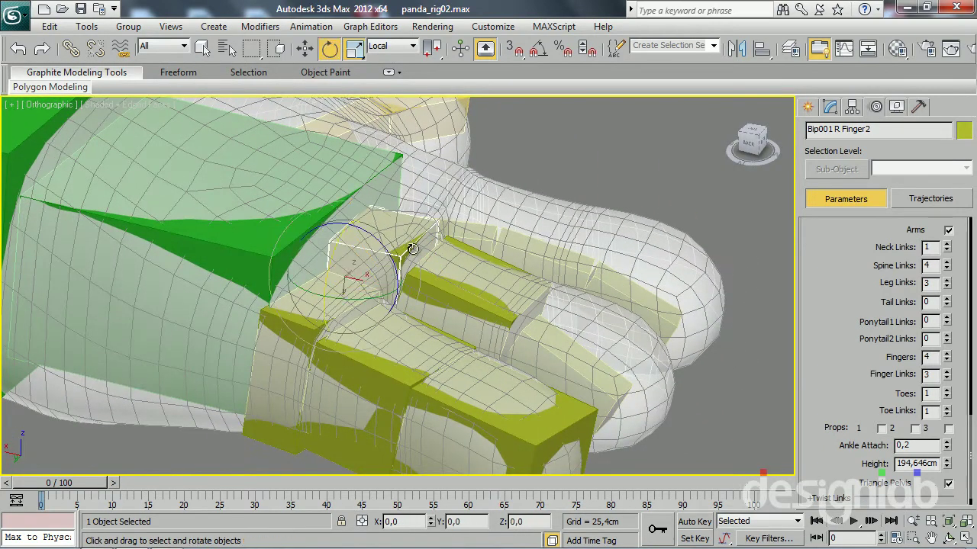
pyautogui.click(458, 280)
pyautogui.moveTo(465, 275); pyautogui.dragTo(457, 266)
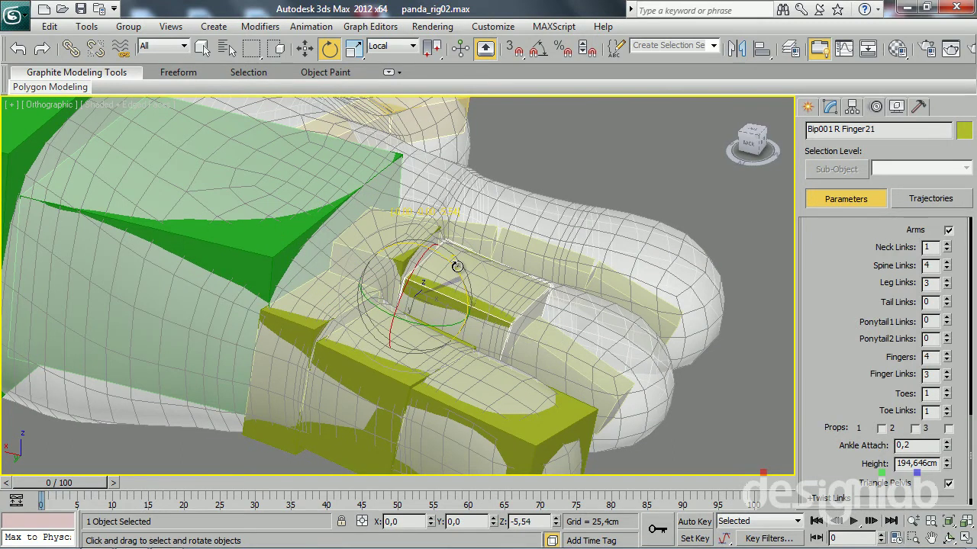
pyautogui.click(565, 350)
pyautogui.moveTo(556, 307)
pyautogui.keyDown('alt'); pyautogui.mouseDown(button='middle')
pyautogui.moveTo(471, 349)
pyautogui.moveTo(456, 409)
pyautogui.mouseUp(button='middle'); pyautogui.keyUp('alt')
# Step: Shorten Finger21 to 92 along X, and stretch Finger22 and thicken it to 114 along Z
pyautogui.press('r')
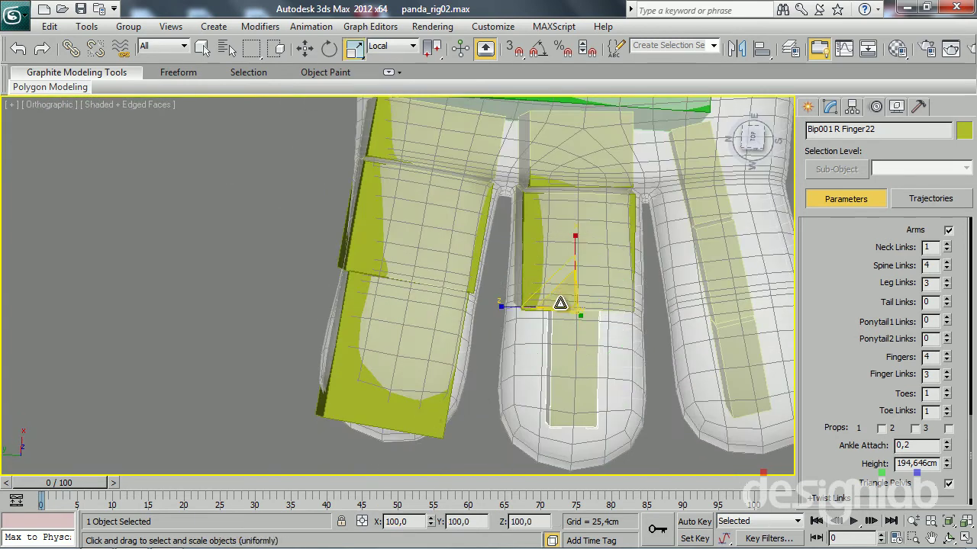
pyautogui.press('r')
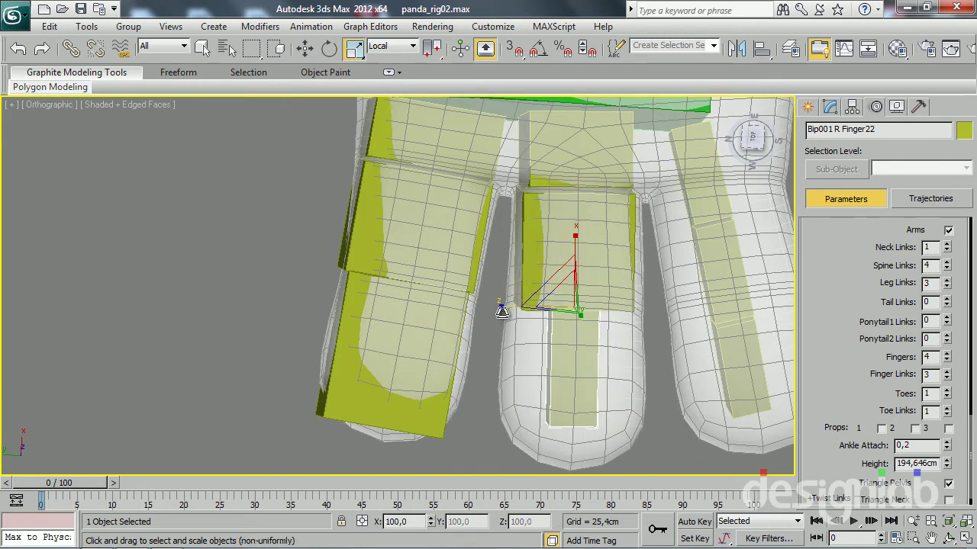
pyautogui.press('r')
pyautogui.moveTo(433, 331)
pyautogui.keyDown('alt'); pyautogui.mouseDown(button='middle')
pyautogui.moveTo(472, 379)
pyautogui.moveTo(351, 357)
pyautogui.moveTo(464, 327)
pyautogui.moveTo(496, 371)
pyautogui.moveTo(577, 372)
pyautogui.mouseUp(button='middle'); pyautogui.keyUp('alt')
pyautogui.click(629, 368)
pyautogui.moveTo(761, 383); pyautogui.dragTo(757, 387)
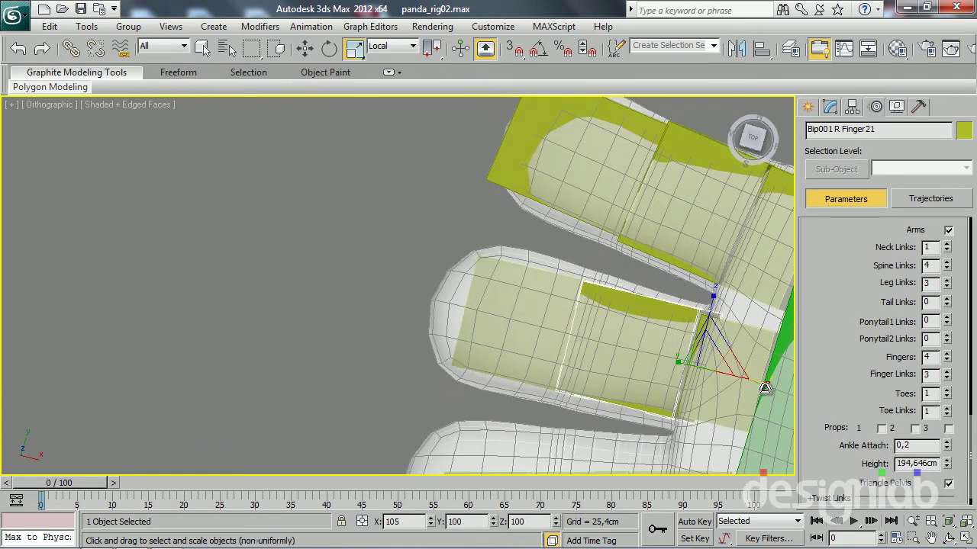
pyautogui.click(507, 341)
pyautogui.moveTo(662, 357); pyautogui.dragTo(684, 364)
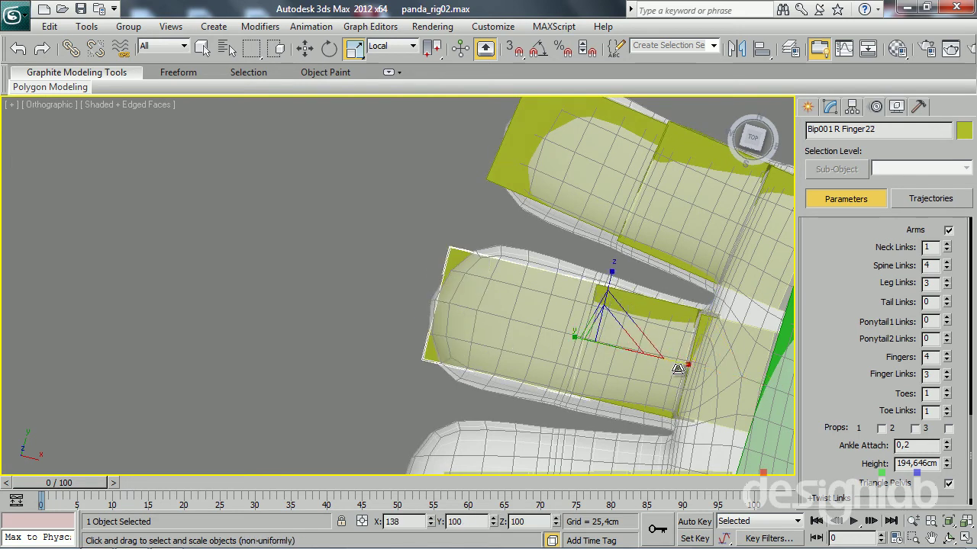
pyautogui.moveTo(595, 286); pyautogui.dragTo(610, 270)
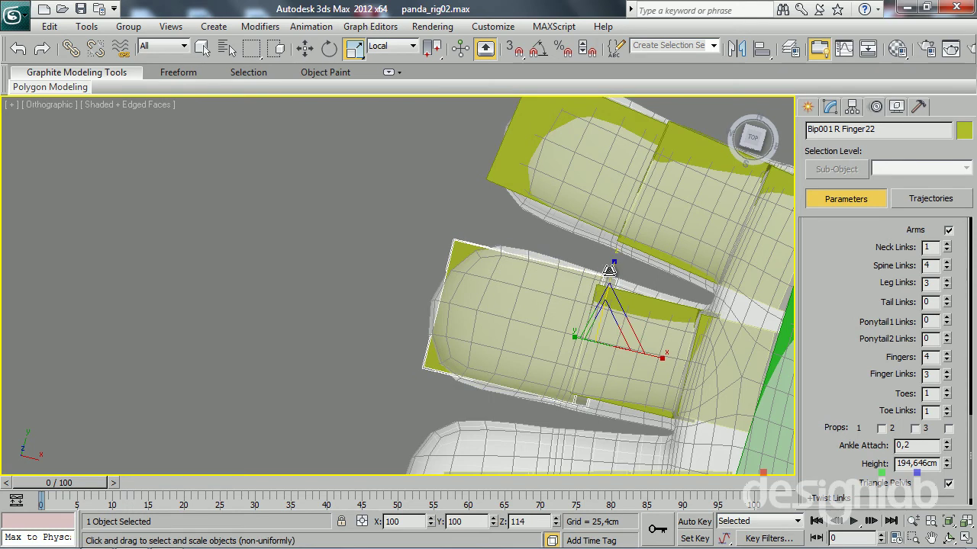
# Step: Fine-tune the Finger22 fingertip box size so it fits the mesh fingertip
pyautogui.click(681, 323)
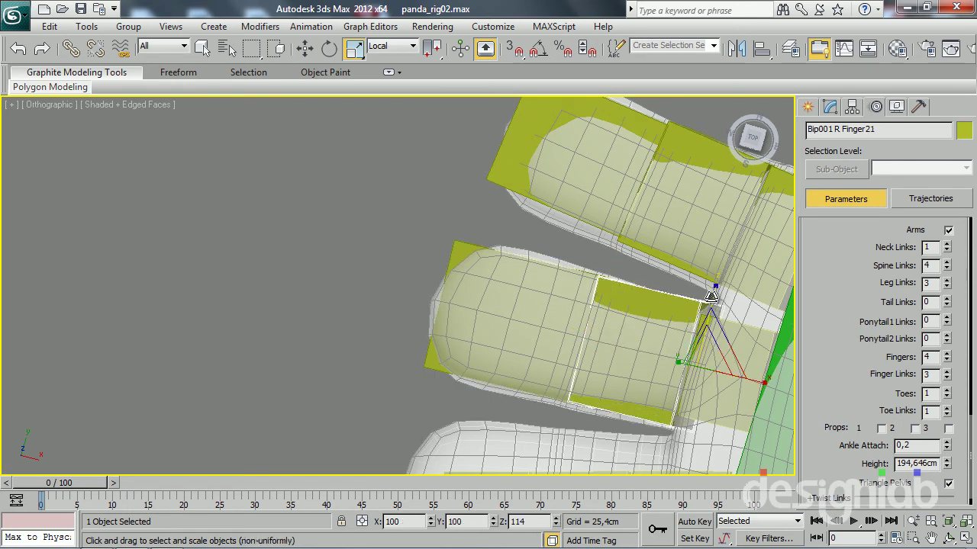
pyautogui.moveTo(709, 304)
pyautogui.keyDown('alt'); pyautogui.mouseDown(button='middle')
pyautogui.moveTo(554, 302)
pyautogui.moveTo(556, 262)
pyautogui.moveTo(524, 309)
pyautogui.mouseUp(button='middle'); pyautogui.keyUp('alt')
pyautogui.click(519, 349)
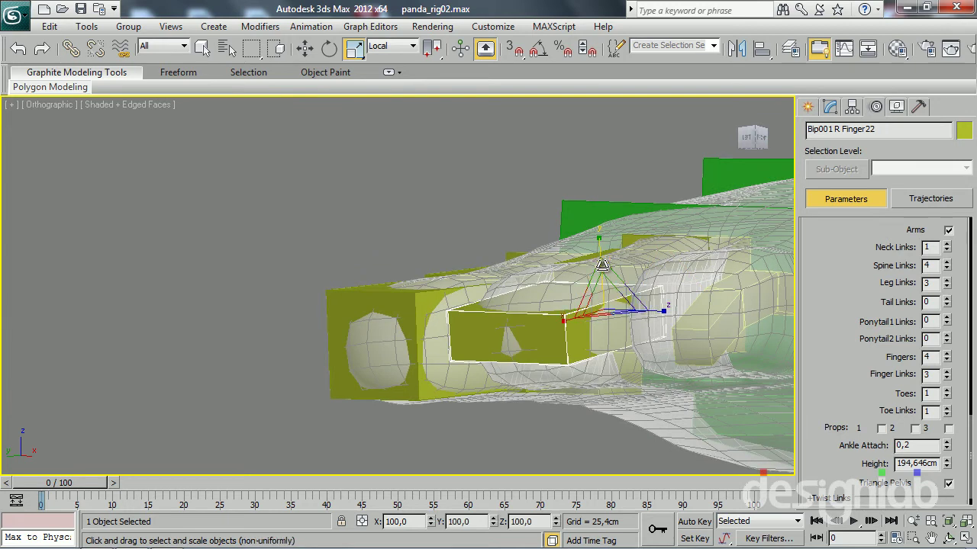
pyautogui.moveTo(602, 265); pyautogui.dragTo(600, 305)
pyautogui.moveTo(600, 305)
pyautogui.keyDown('alt'); pyautogui.mouseDown(button='middle')
pyautogui.moveTo(595, 398)
pyautogui.moveTo(573, 356)
pyautogui.mouseUp(button='middle'); pyautogui.keyUp('alt')
pyautogui.moveTo(650, 278); pyautogui.dragTo(648, 277)
pyautogui.moveTo(647, 277)
pyautogui.keyDown('alt'); pyautogui.mouseDown(button='middle')
pyautogui.moveTo(588, 371)
pyautogui.moveTo(632, 370)
pyautogui.moveTo(621, 343)
pyautogui.moveTo(675, 261)
pyautogui.moveTo(701, 261)
pyautogui.mouseUp(button='middle'); pyautogui.keyUp('alt')
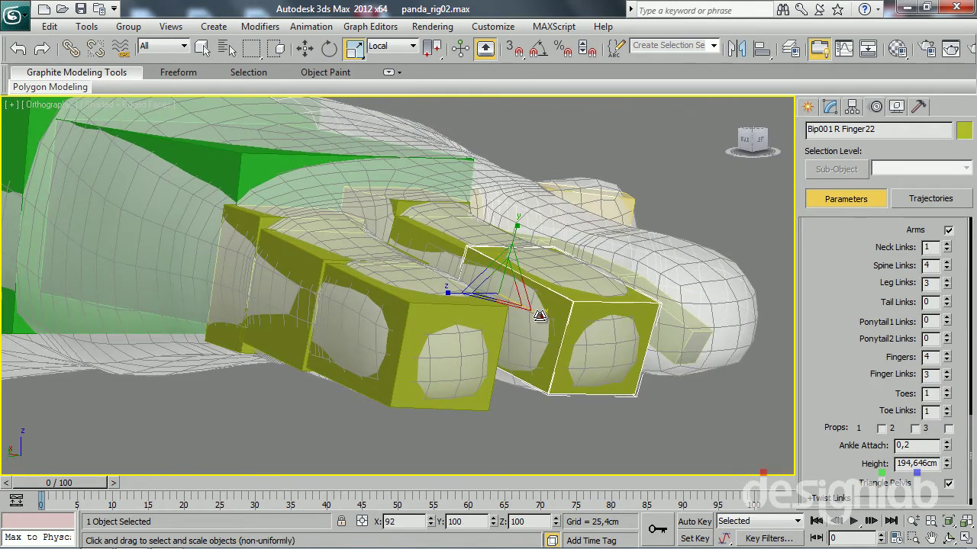
pyautogui.moveTo(524, 318)
pyautogui.keyDown('alt'); pyautogui.mouseDown(button='middle')
pyautogui.moveTo(558, 349)
pyautogui.moveTo(478, 318)
pyautogui.moveTo(493, 203)
pyautogui.moveTo(407, 231)
pyautogui.moveTo(359, 192)
pyautogui.moveTo(338, 213)
pyautogui.moveTo(281, 228)
pyautogui.mouseUp(button='middle'); pyautogui.keyUp('alt')
pyautogui.click(493, 203)
pyautogui.click(338, 213)
# Step: Stretch the R Hand bone to 130 along Z and shift it over the palm
pyautogui.scroll(-3, 281, 228)
pyautogui.press('r')
pyautogui.moveTo(288, 196); pyautogui.dragTo(286, 188)
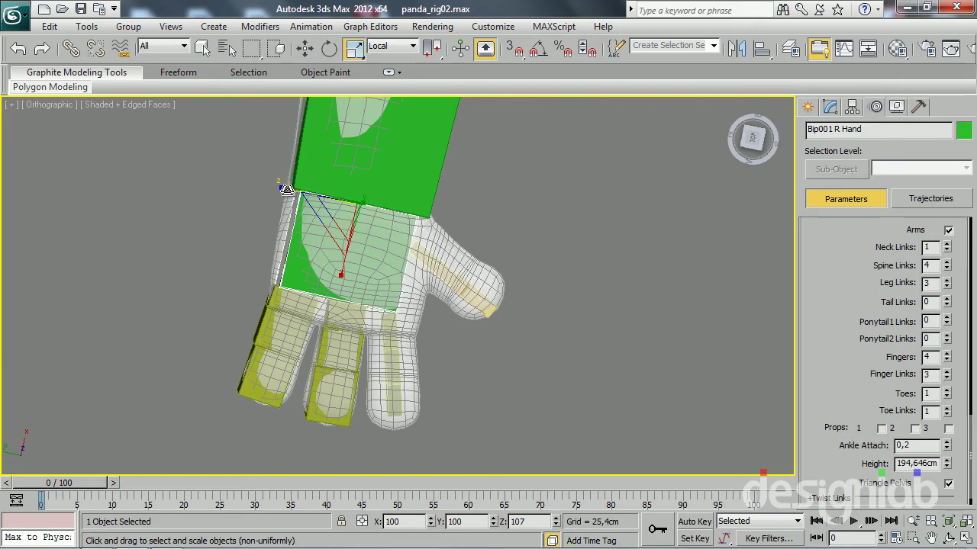
pyautogui.scroll(3, 354, 277)
pyautogui.scroll(-2, 320, 244)
pyautogui.scroll(-1, 292, 206)
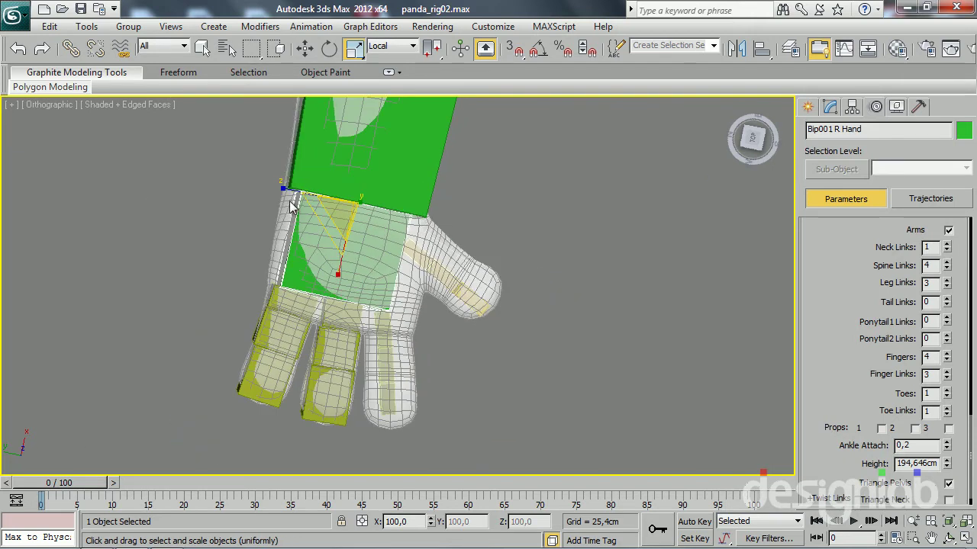
pyautogui.moveTo(288, 187); pyautogui.dragTo(272, 181)
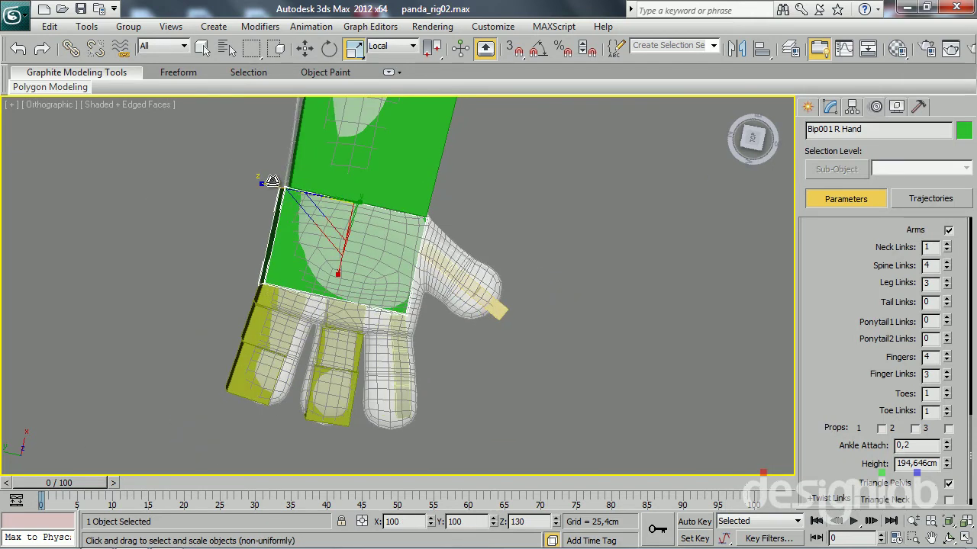
pyautogui.press('w')
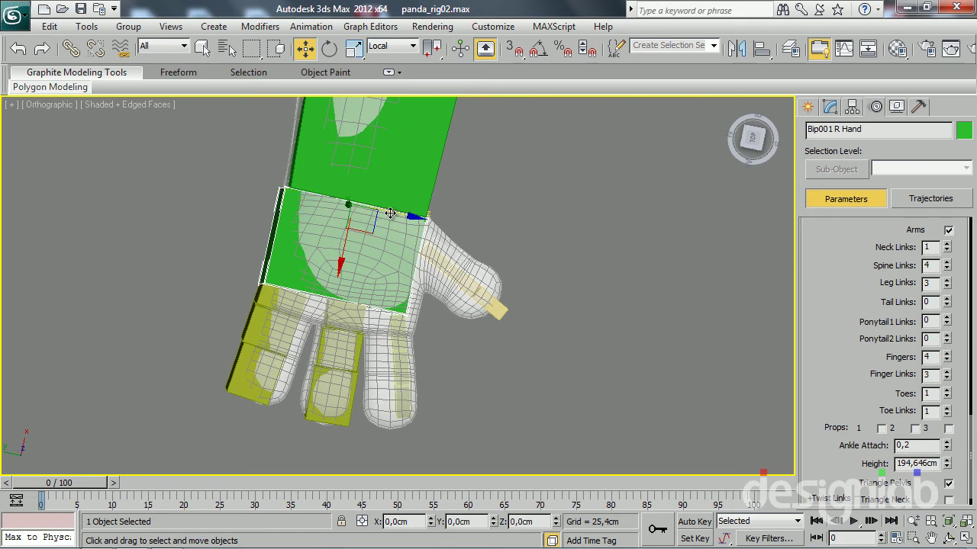
pyautogui.moveTo(348, 304)
pyautogui.mouseDown()
pyautogui.moveTo(366, 290)
pyautogui.moveTo(344, 290)
pyautogui.mouseUp()
# Step: Enlarge Finger3 to 122 along Z and shift Finger2 and Finger1 into their fingers
pyautogui.click(279, 275)
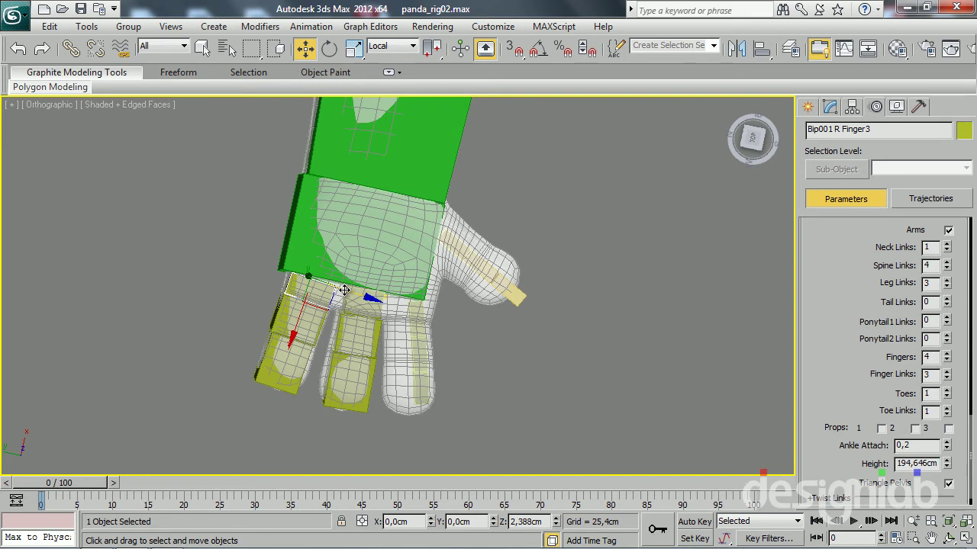
pyautogui.scroll(2, 372, 315)
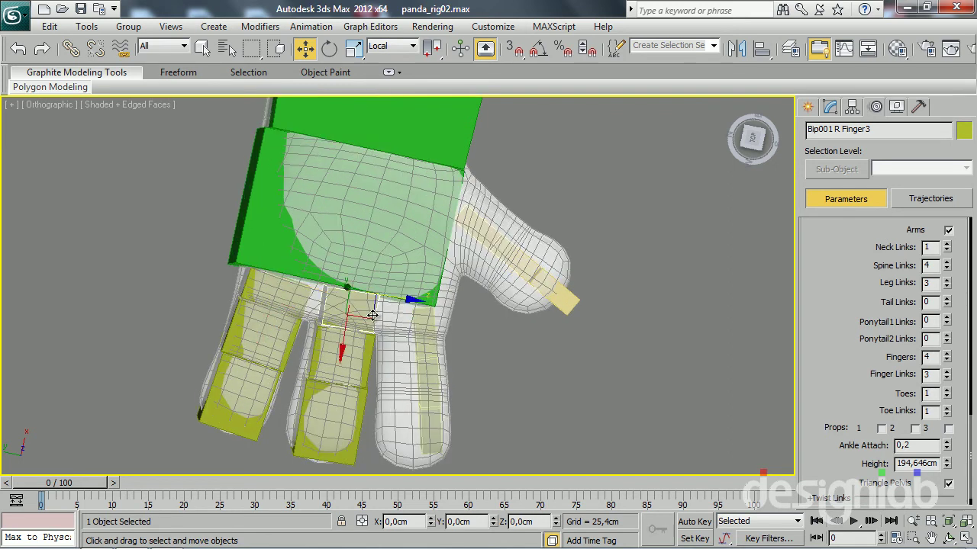
pyautogui.press('r')
pyautogui.press('r')
pyautogui.moveTo(283, 280); pyautogui.dragTo(272, 275)
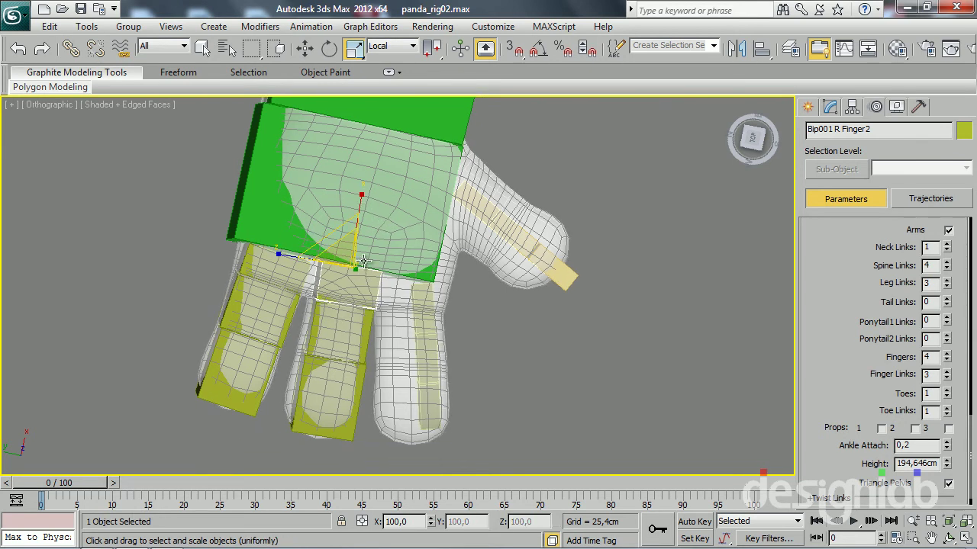
pyautogui.moveTo(338, 305)
pyautogui.keyDown('alt'); pyautogui.mouseDown(button='middle')
pyautogui.moveTo(319, 322)
pyautogui.moveTo(348, 324)
pyautogui.mouseUp(button='middle'); pyautogui.keyUp('alt')
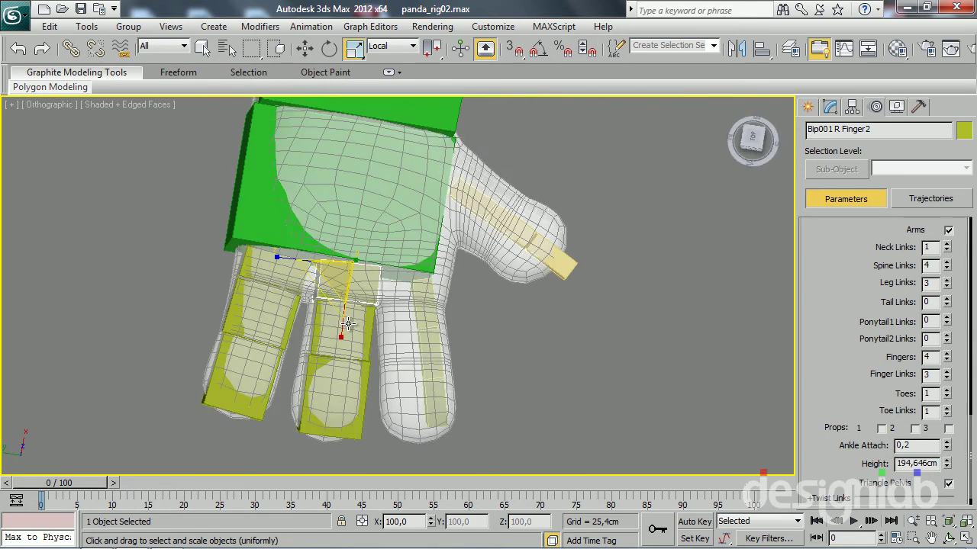
pyautogui.press('w')
pyautogui.moveTo(390, 270); pyautogui.dragTo(386, 272)
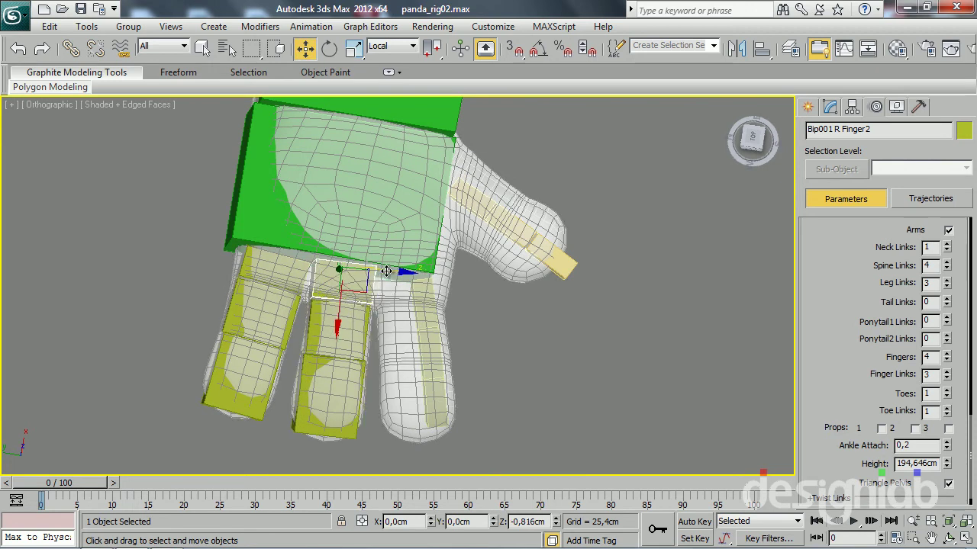
pyautogui.click(429, 293)
pyautogui.moveTo(462, 278); pyautogui.dragTo(446, 285)
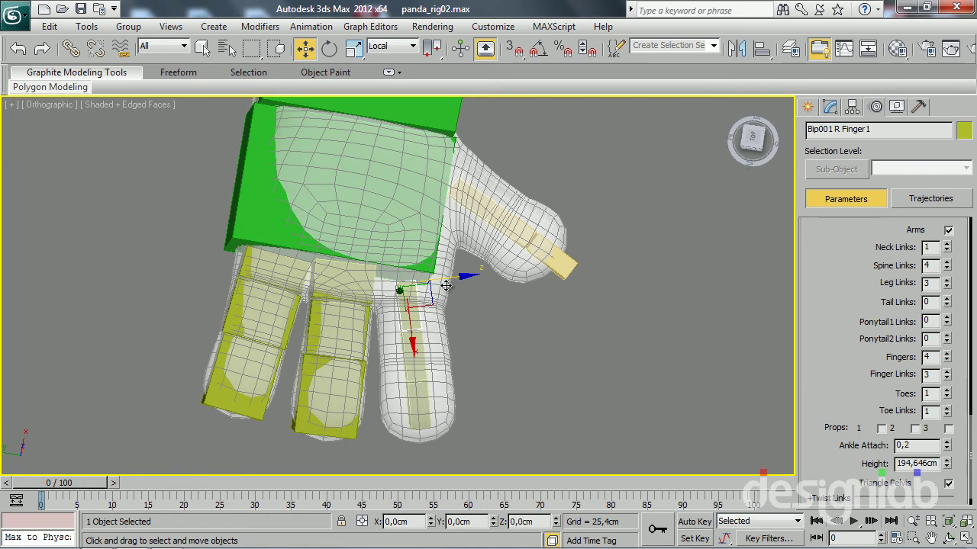
pyautogui.moveTo(443, 296)
pyautogui.keyDown('alt'); pyautogui.mouseDown(button='middle')
pyautogui.moveTo(412, 321)
pyautogui.moveTo(360, 330)
pyautogui.moveTo(462, 189)
pyautogui.moveTo(362, 240)
pyautogui.moveTo(367, 276)
pyautogui.mouseUp(button='middle'); pyautogui.keyUp('alt')
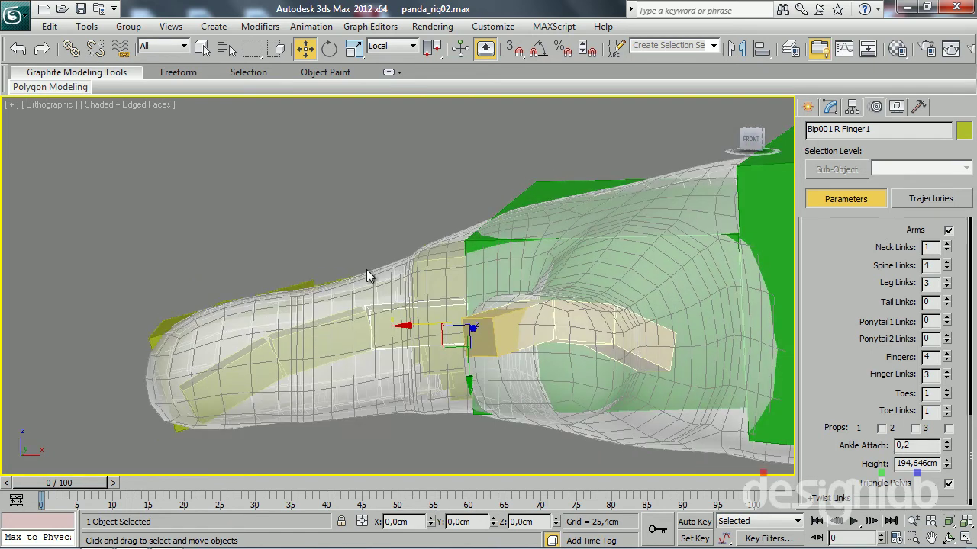
# Step: Angle Finger11 slightly and bend Finger12 about -14 degrees
pyautogui.press('e')
pyautogui.click(480, 328)
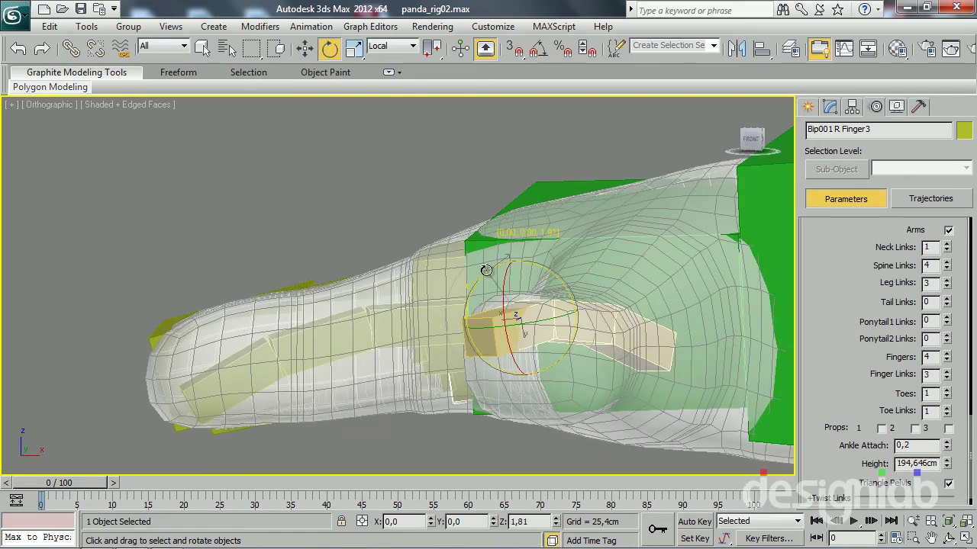
pyautogui.press('pageup')
pyautogui.press('pageup')
pyautogui.press('pagedown')
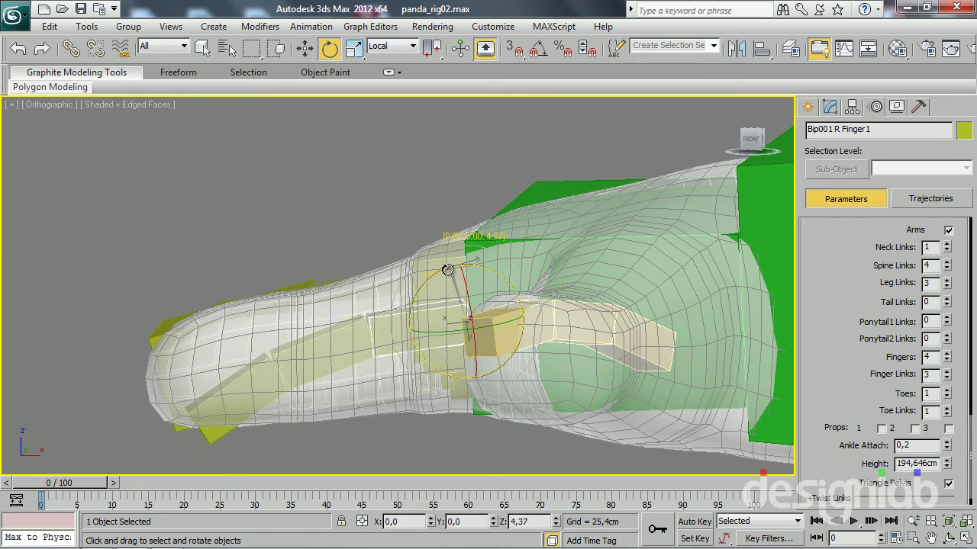
pyautogui.moveTo(323, 305); pyautogui.dragTo(343, 289)
pyautogui.click(255, 364)
pyautogui.moveTo(226, 328); pyautogui.dragTo(252, 313)
# Step: Enlarge three selected finger bones together with uniform scaling
pyautogui.keyDown('alt'); pyautogui.moveTo(252, 313); pyautogui.dragTo(382, 267, button='middle'); pyautogui.keyUp('alt')
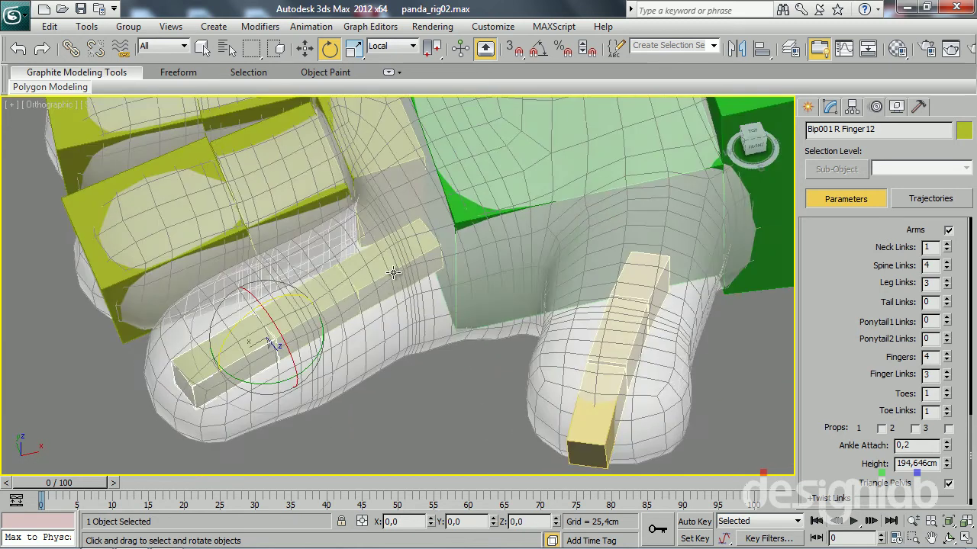
pyautogui.moveTo(198, 396); pyautogui.dragTo(450, 191)
pyautogui.scroll(3, 297, 334)
pyautogui.press('r')
pyautogui.keyDown('alt'); pyautogui.moveTo(373, 375); pyautogui.dragTo(412, 319, button='middle'); pyautogui.keyUp('alt')
pyautogui.moveTo(453, 263); pyautogui.dragTo(568, 309)
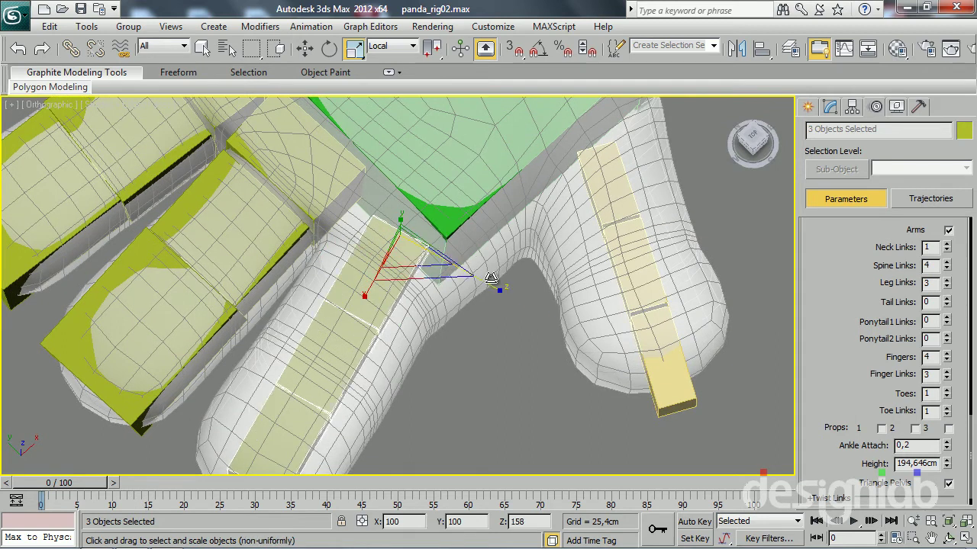
pyautogui.moveTo(409, 342)
pyautogui.keyDown('alt'); pyautogui.mouseDown(button='middle')
pyautogui.moveTo(408, 319)
pyautogui.moveTo(447, 261)
pyautogui.mouseUp(button='middle'); pyautogui.keyUp('alt')
pyautogui.press('r')
pyautogui.moveTo(460, 267); pyautogui.dragTo(458, 231)
# Step: Shorten the Finger1 base segment along its length
pyautogui.click(448, 381)
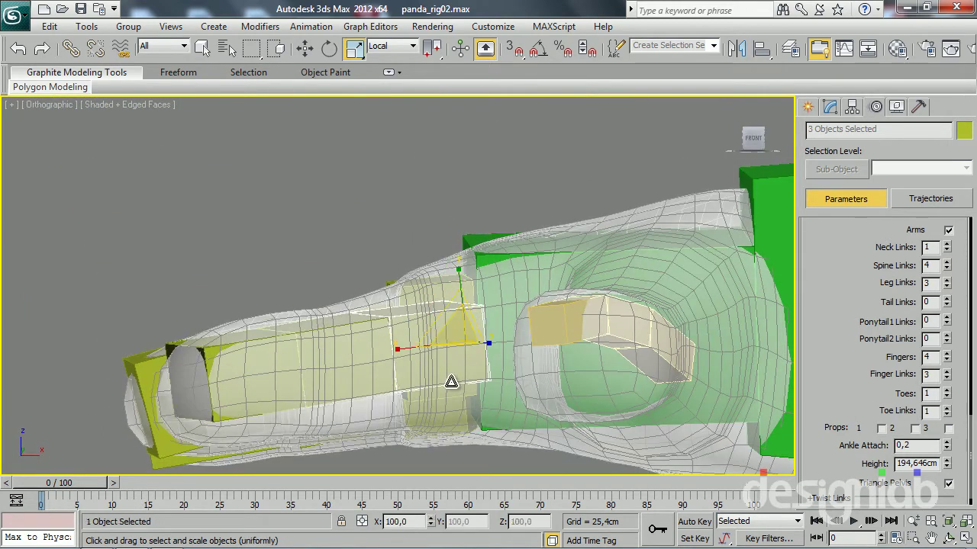
pyautogui.keyDown('alt'); pyautogui.moveTo(412, 287); pyautogui.dragTo(519, 293, button='middle'); pyautogui.keyUp('alt')
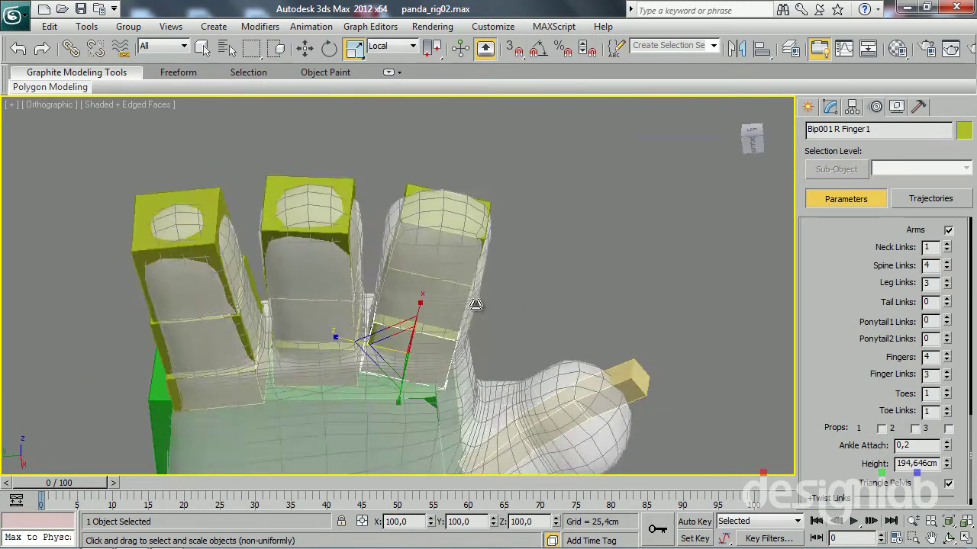
pyautogui.moveTo(520, 293)
pyautogui.keyDown('alt'); pyautogui.mouseDown(button='middle')
pyautogui.moveTo(303, 326)
pyautogui.moveTo(320, 381)
pyautogui.moveTo(278, 340)
pyautogui.moveTo(344, 280)
pyautogui.mouseUp(button='middle'); pyautogui.keyUp('alt')
pyautogui.scroll(5, 303, 326)
pyautogui.scroll(-4, 303, 326)
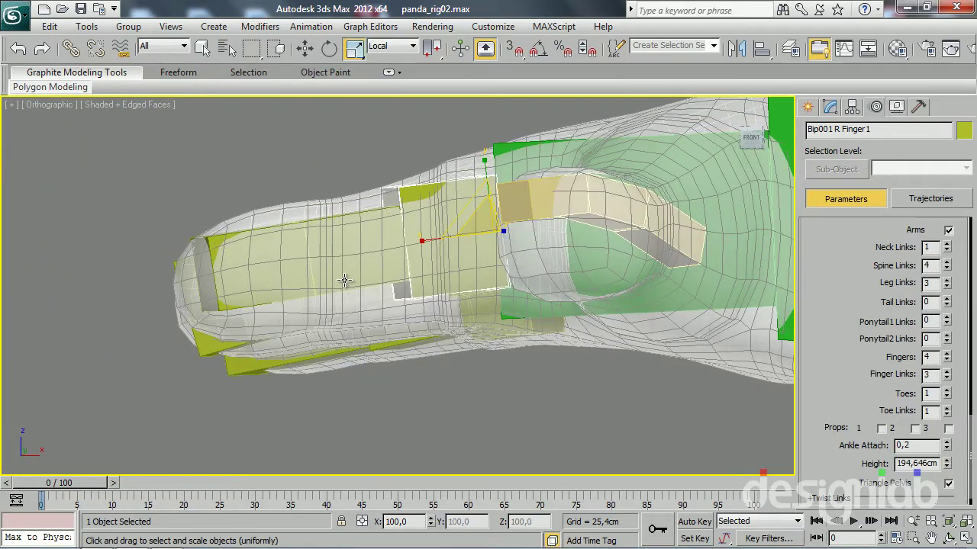
pyautogui.keyDown('alt'); pyautogui.moveTo(373, 239); pyautogui.dragTo(404, 222, button='middle'); pyautogui.keyUp('alt')
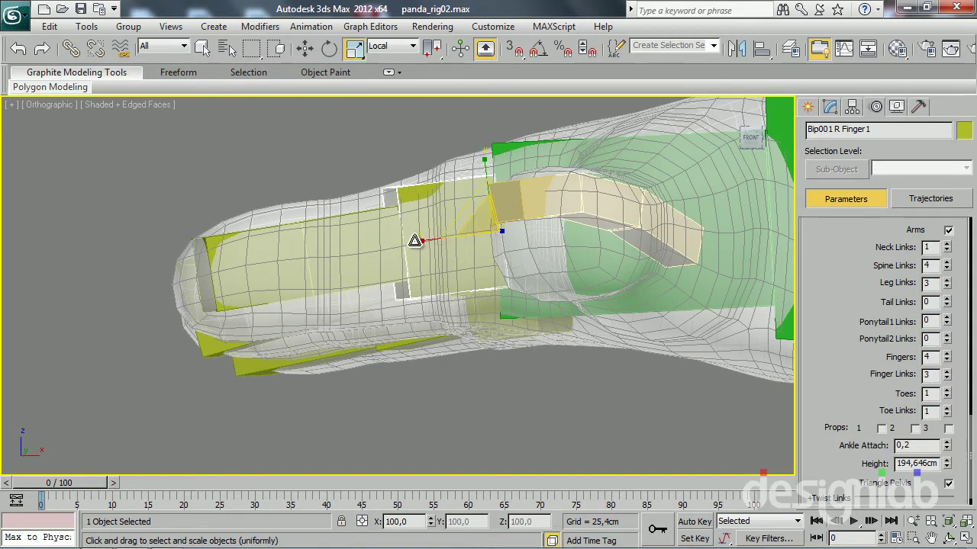
pyautogui.moveTo(414, 240); pyautogui.dragTo(453, 239)
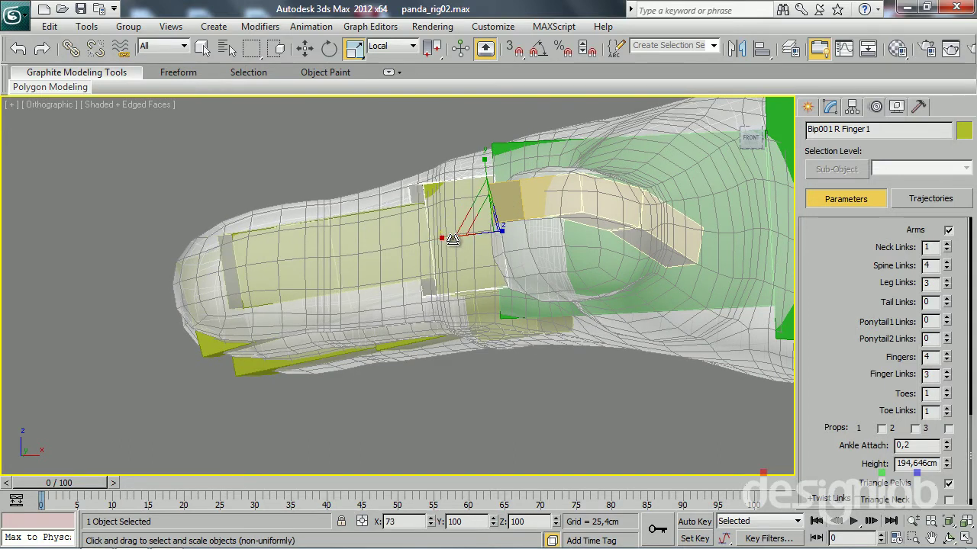
pyautogui.moveTo(461, 236)
pyautogui.keyDown('alt'); pyautogui.mouseDown(button='middle')
pyautogui.moveTo(467, 388)
pyautogui.moveTo(431, 336)
pyautogui.mouseUp(button='middle'); pyautogui.keyUp('alt')
# Step: Rotate Finger1 to follow the finger, then lower it and shift it toward the palm
pyautogui.press('e')
pyautogui.moveTo(479, 186); pyautogui.dragTo(488, 186)
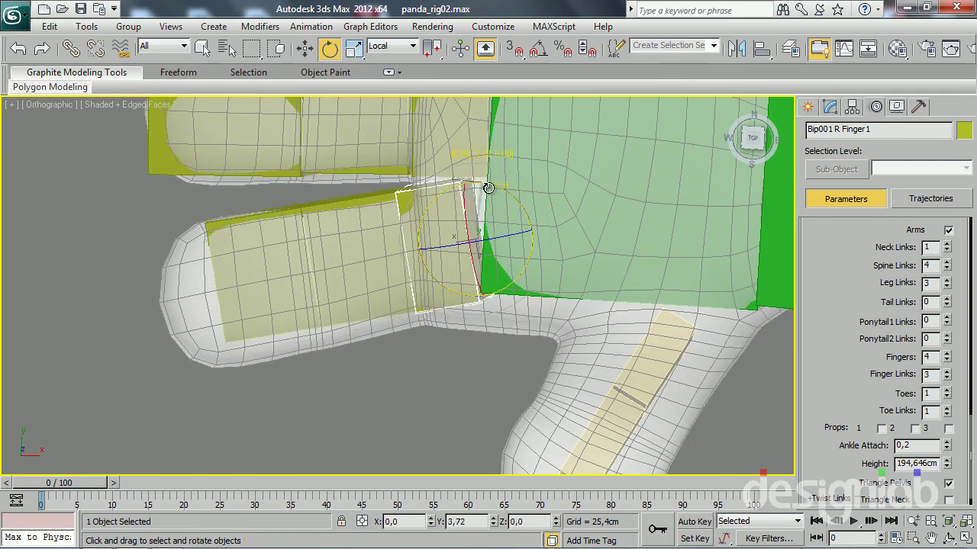
pyautogui.press('w')
pyautogui.moveTo(483, 292); pyautogui.dragTo(485, 306)
pyautogui.press('r')
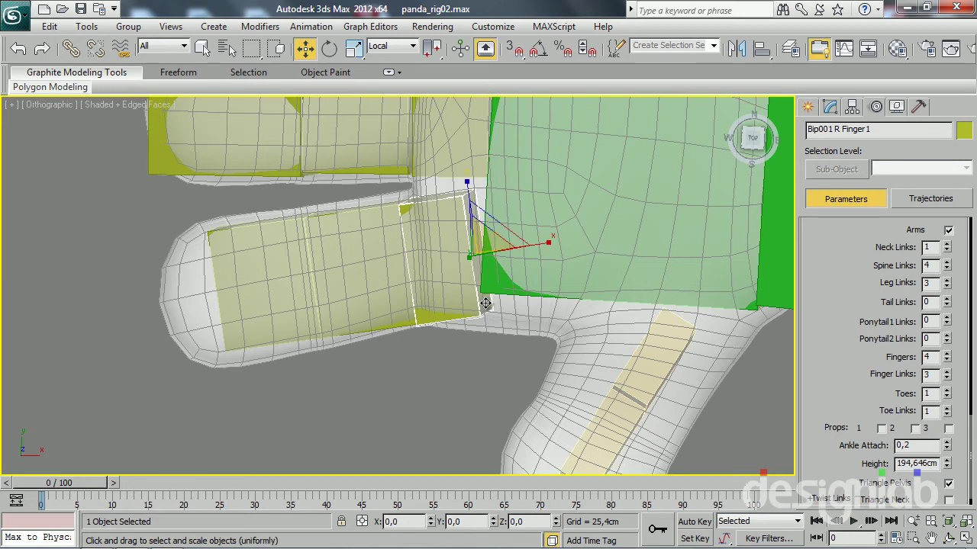
pyautogui.press('w')
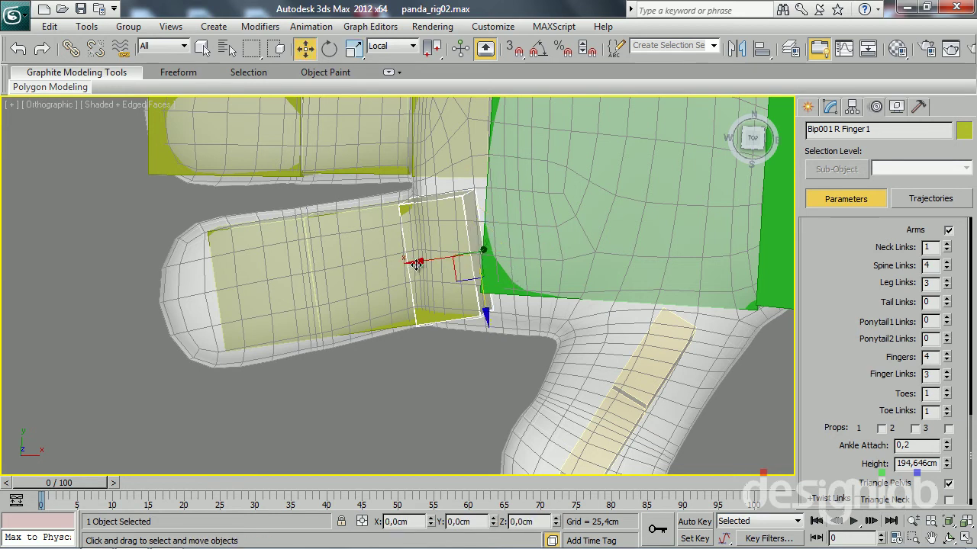
pyautogui.moveTo(429, 264); pyautogui.dragTo(446, 258)
# Step: Lengthen Finger1 toward the fingertip
pyautogui.press('r')
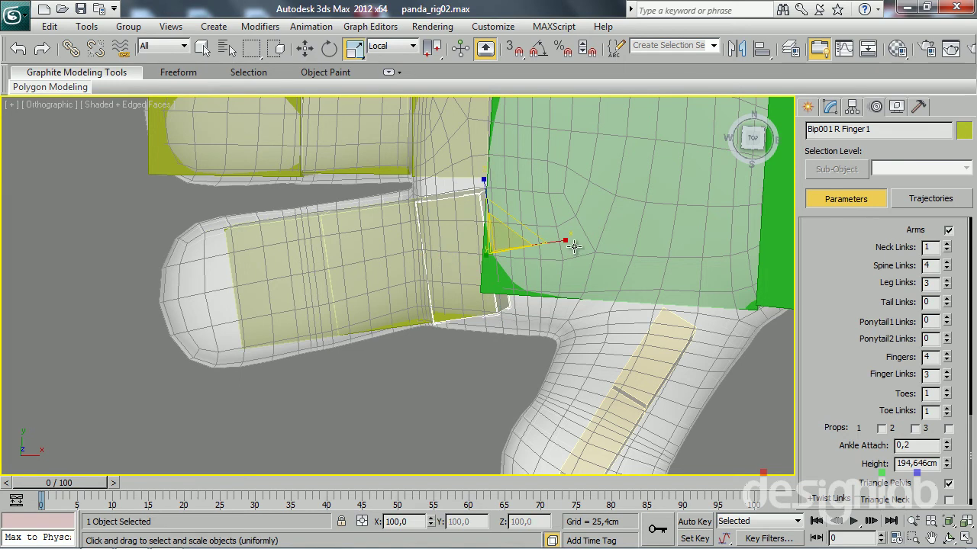
pyautogui.moveTo(560, 243); pyautogui.dragTo(565, 242)
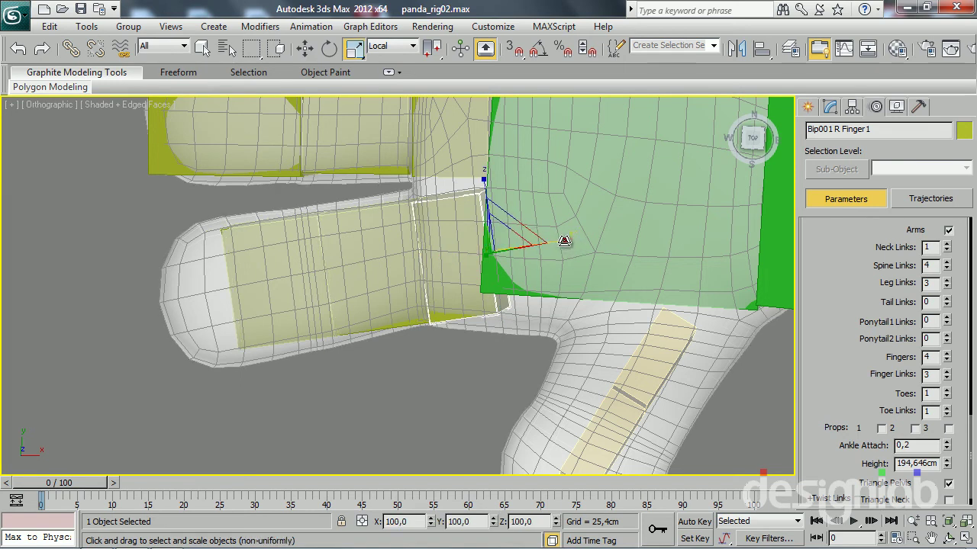
pyautogui.press('w')
pyautogui.press('e')
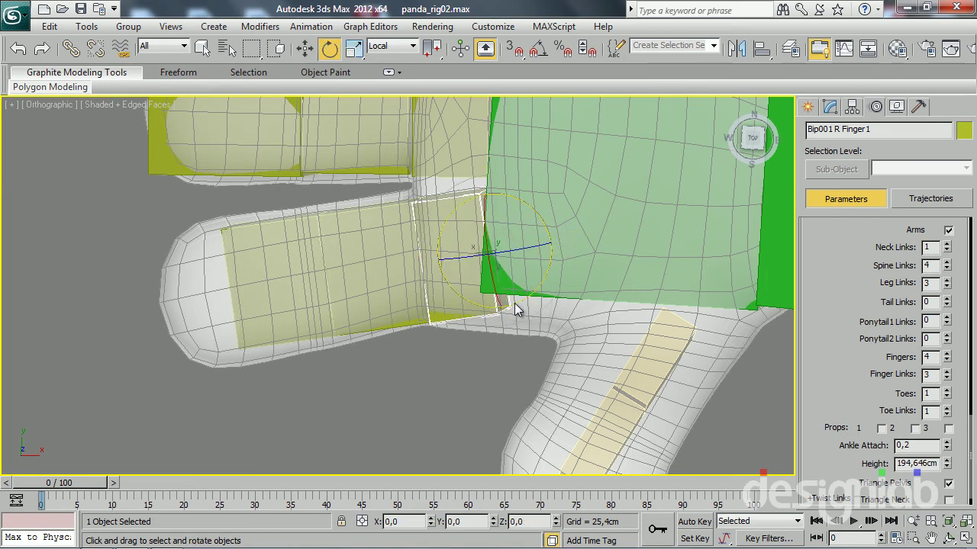
pyautogui.press('r')
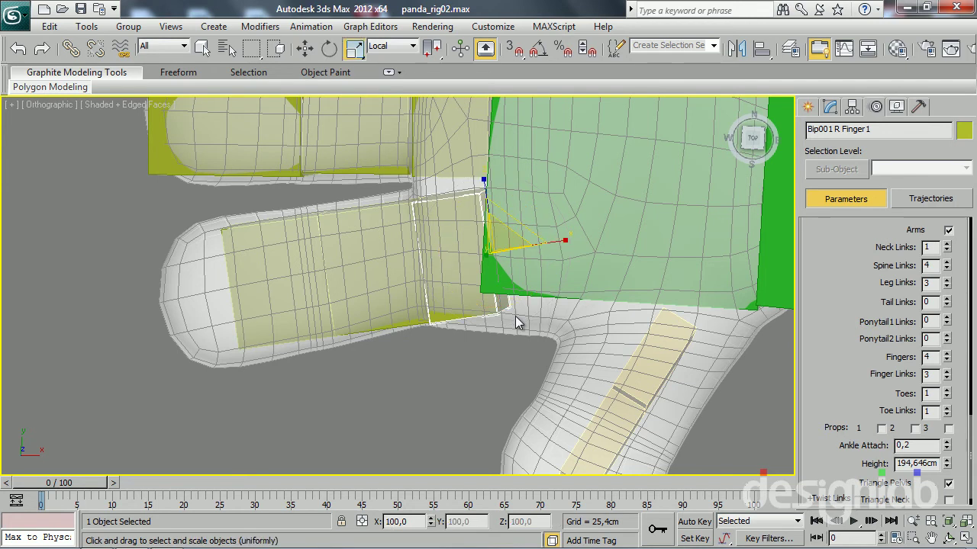
pyautogui.press('w')
pyautogui.press('e')
pyautogui.press('r')
pyautogui.press('w')
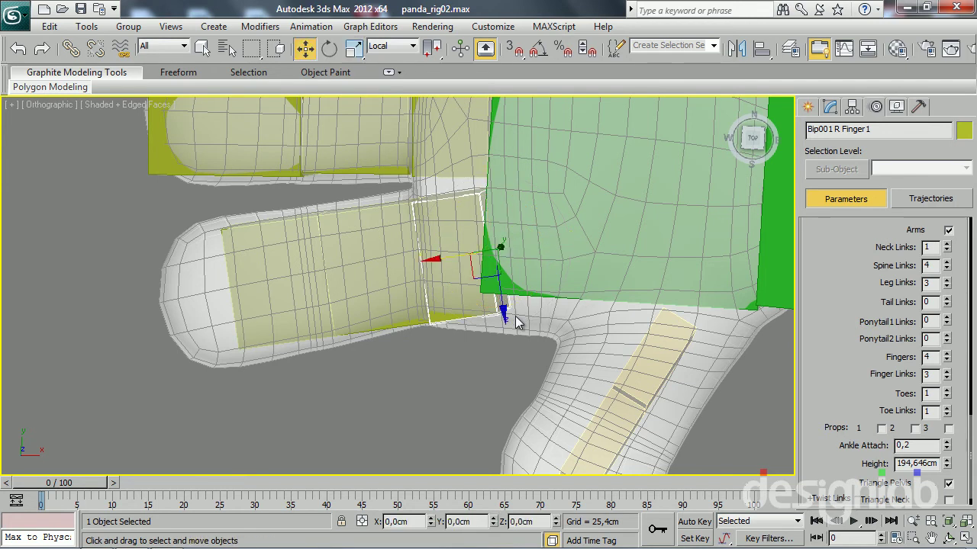
# Step: Lengthen Finger11 and Finger12 so they reach the finger's end
pyautogui.click(410, 281)
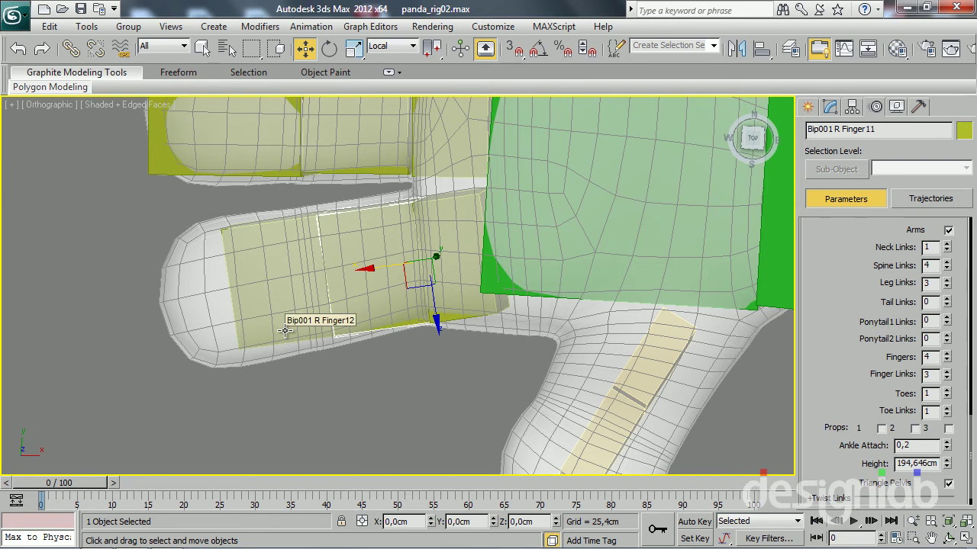
pyautogui.press('r')
pyautogui.press('r')
pyautogui.press('r')
pyautogui.press('r')
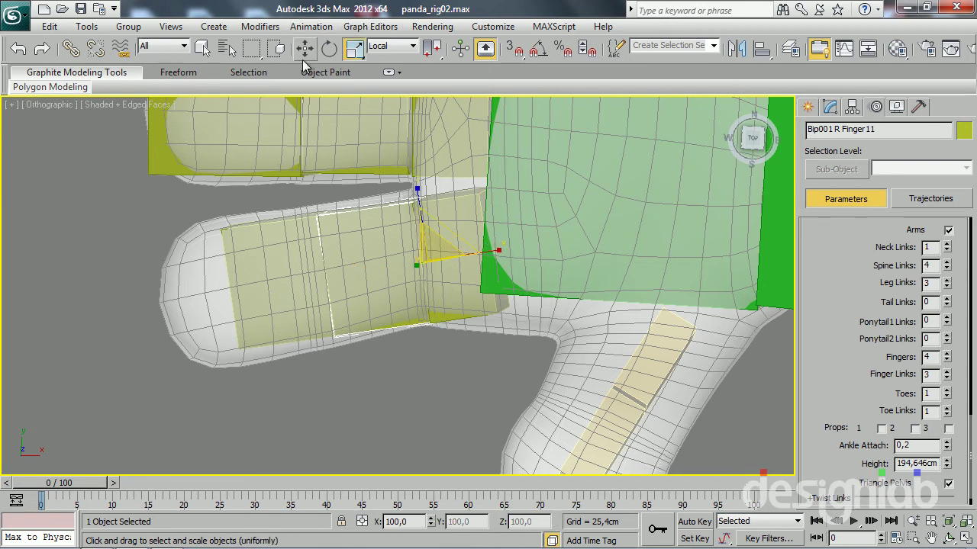
pyautogui.press('r')
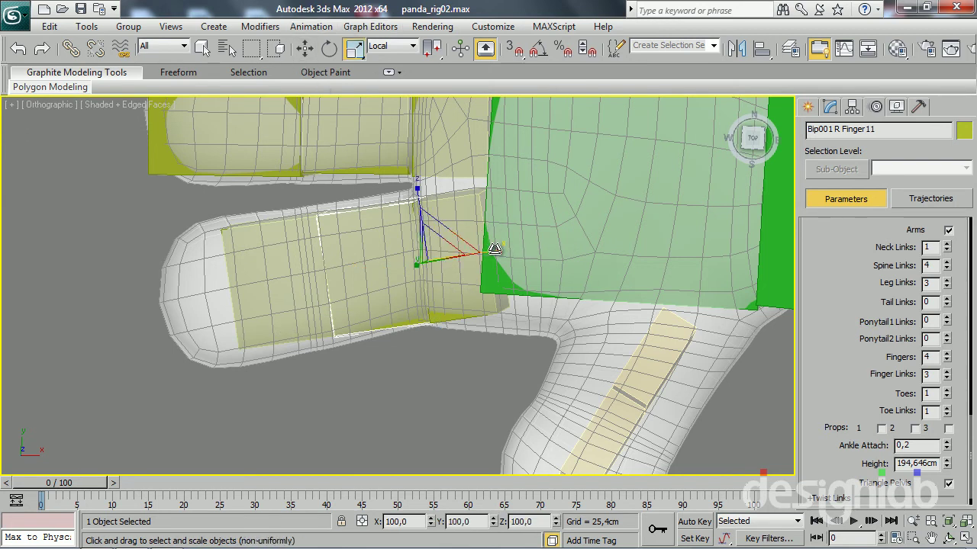
pyautogui.moveTo(494, 249); pyautogui.dragTo(229, 292)
pyautogui.press('r')
pyautogui.click(229, 292)
pyautogui.press('r')
pyautogui.moveTo(374, 270); pyautogui.dragTo(401, 268)
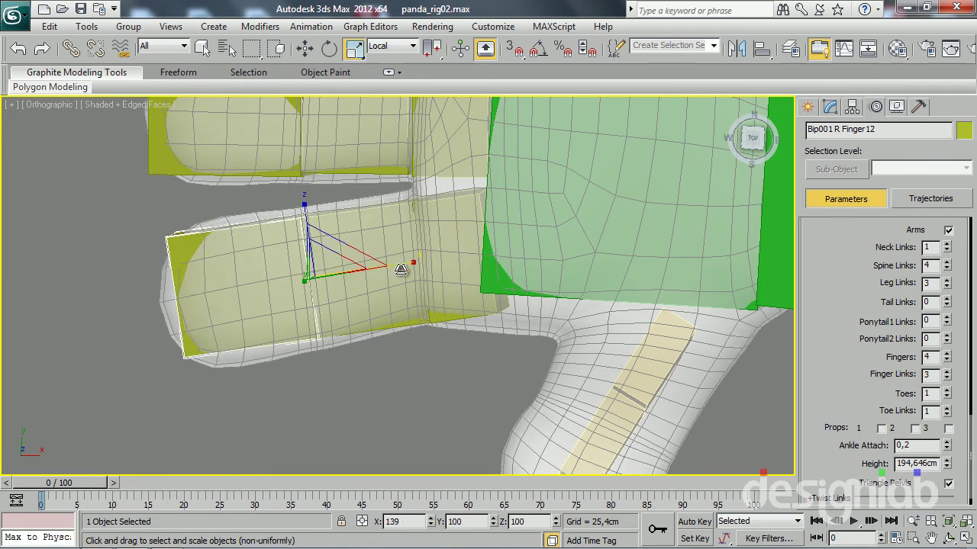
# Step: Raise the Finger1 base segment slightly and check the finger bones from several angles
pyautogui.click(436, 234)
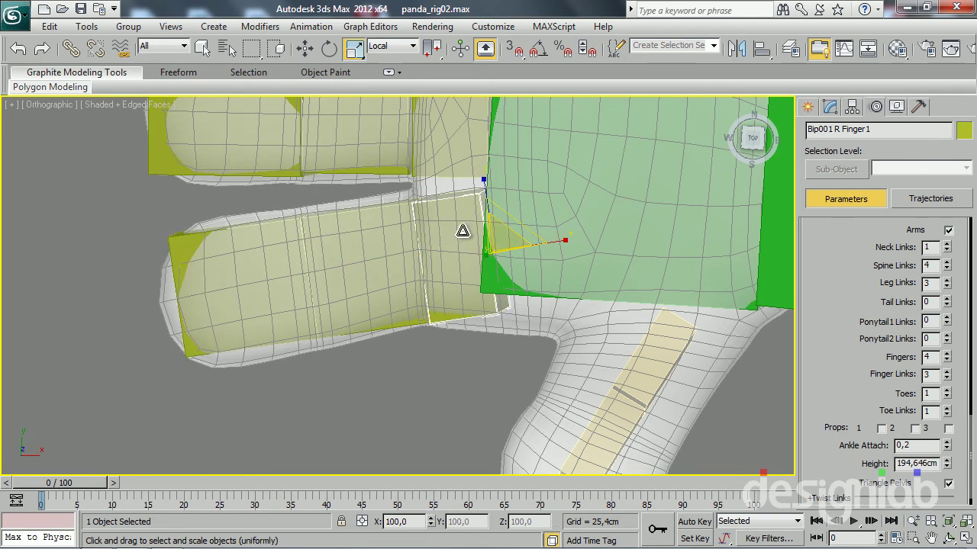
pyautogui.press('e')
pyautogui.press('w')
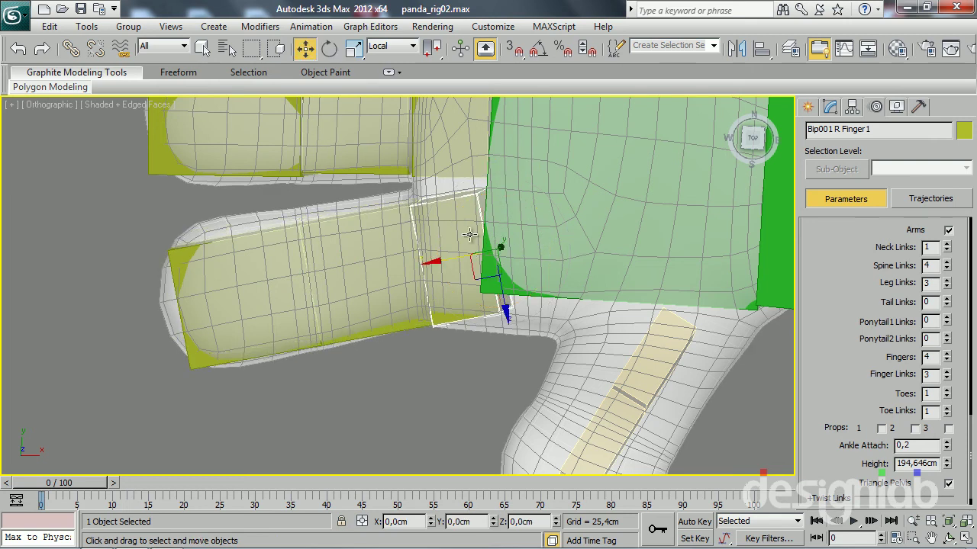
pyautogui.moveTo(500, 295); pyautogui.dragTo(502, 287)
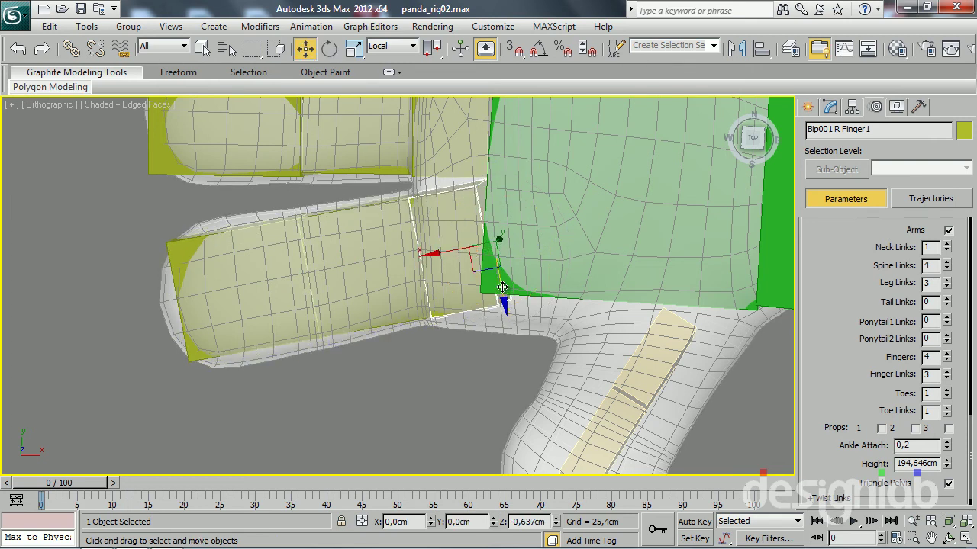
pyautogui.click(295, 303)
pyautogui.moveTo(273, 295)
pyautogui.keyDown('alt'); pyautogui.mouseDown(button='middle')
pyautogui.moveTo(245, 224)
pyautogui.moveTo(244, 309)
pyautogui.moveTo(287, 305)
pyautogui.mouseUp(button='middle'); pyautogui.keyUp('alt')
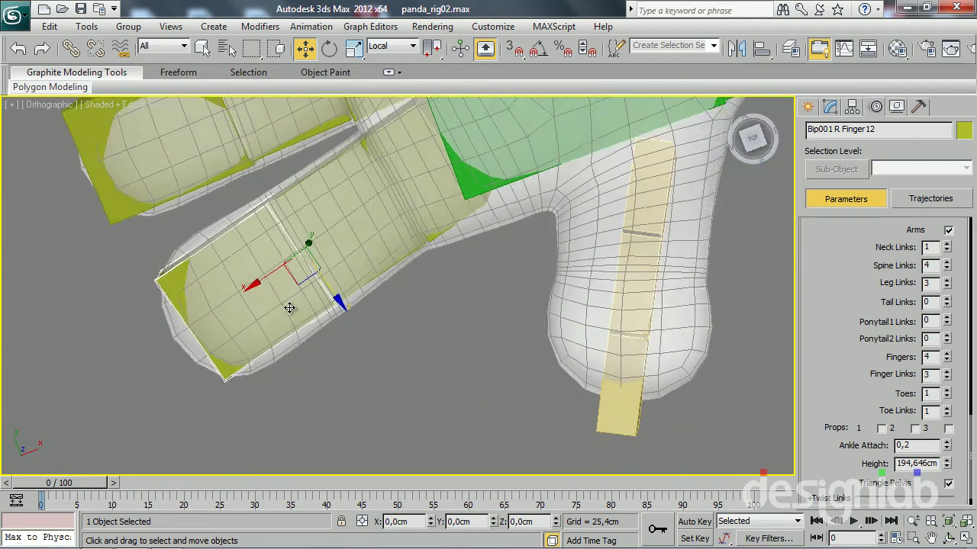
pyautogui.click(335, 250)
pyautogui.press('r')
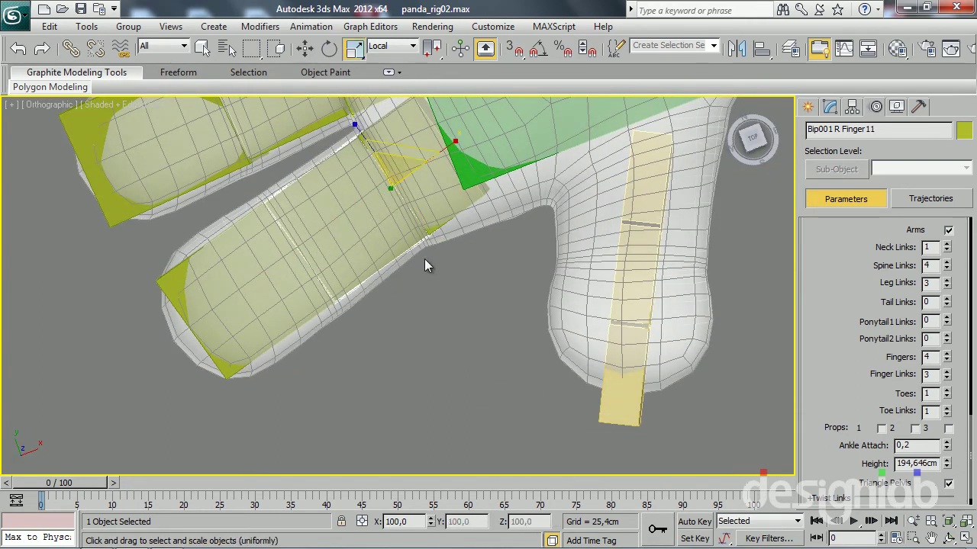
pyautogui.click(357, 126)
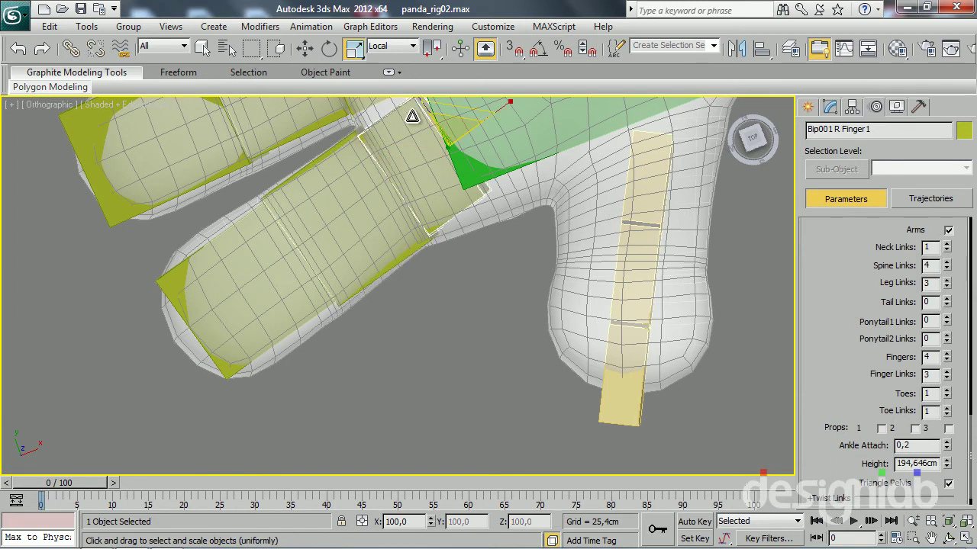
pyautogui.keyDown('alt'); pyautogui.moveTo(409, 120); pyautogui.dragTo(396, 243, button='middle'); pyautogui.keyUp('alt')
pyautogui.moveTo(410, 171)
pyautogui.keyDown('alt'); pyautogui.mouseDown(button='middle')
pyautogui.moveTo(390, 330)
pyautogui.moveTo(290, 275)
pyautogui.moveTo(418, 388)
pyautogui.moveTo(382, 324)
pyautogui.mouseUp(button='middle'); pyautogui.keyUp('alt')
# Step: Rotate the Finger0 thumb bone into the thumb and inspect the other thumb segments
pyautogui.click(420, 390)
pyautogui.press('e')
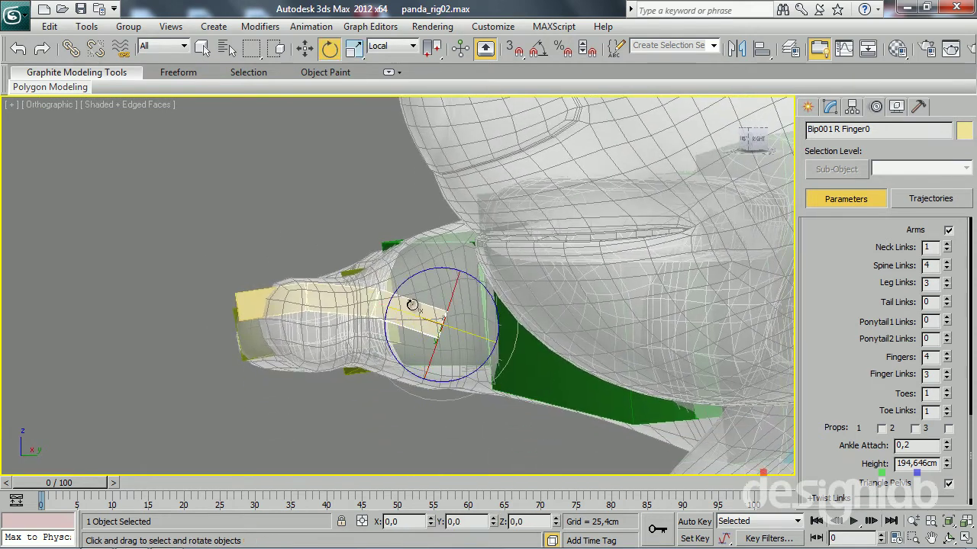
pyautogui.moveTo(421, 271)
pyautogui.mouseDown()
pyautogui.moveTo(388, 273)
pyautogui.moveTo(379, 263)
pyautogui.moveTo(263, 326)
pyautogui.moveTo(268, 303)
pyautogui.mouseUp()
pyautogui.click(345, 326)
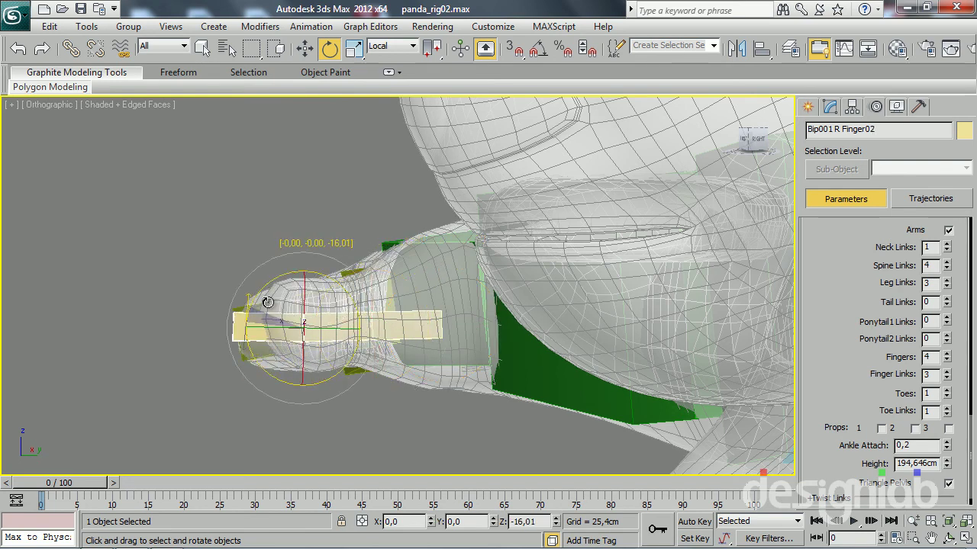
pyautogui.click(404, 328)
pyautogui.click(254, 324)
pyautogui.keyDown('alt'); pyautogui.moveTo(254, 324); pyautogui.dragTo(345, 212, button='middle'); pyautogui.keyUp('alt')
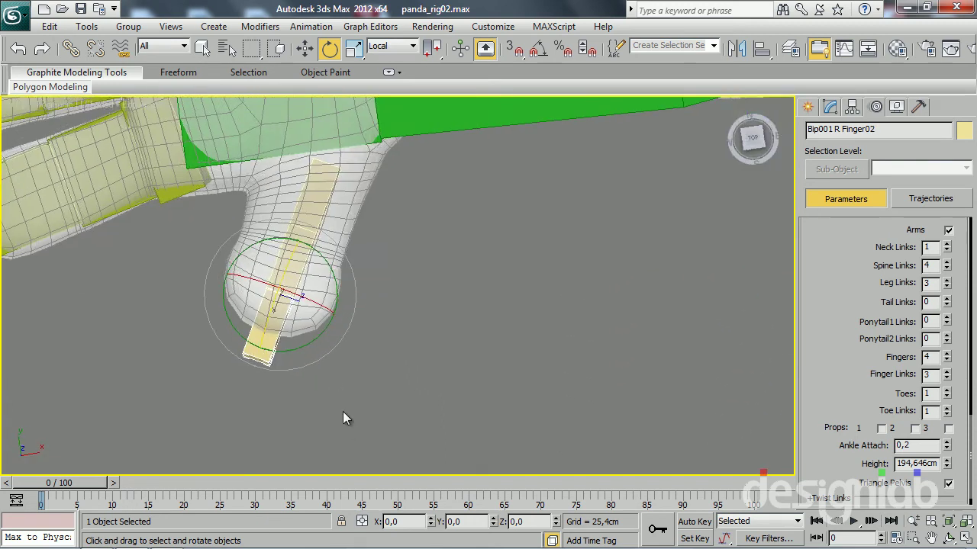
pyautogui.click(344, 212)
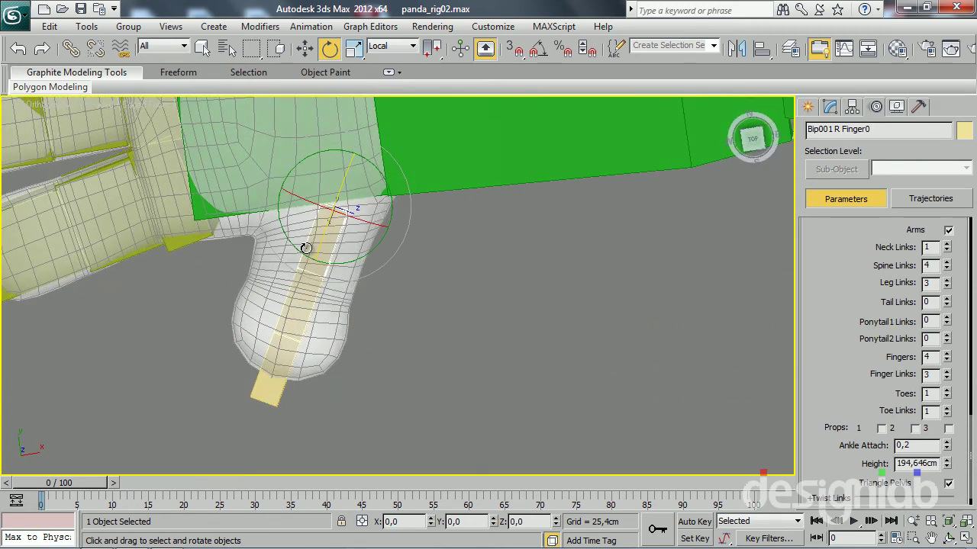
# Step: Move Finger0 to the thumb root, rotate it along the thumb, and nudge it into place
pyautogui.press('w')
pyautogui.moveTo(305, 248)
pyautogui.keyDown('alt'); pyautogui.mouseDown(button='middle')
pyautogui.moveTo(289, 306)
pyautogui.moveTo(279, 288)
pyautogui.mouseUp(button='middle'); pyautogui.keyUp('alt')
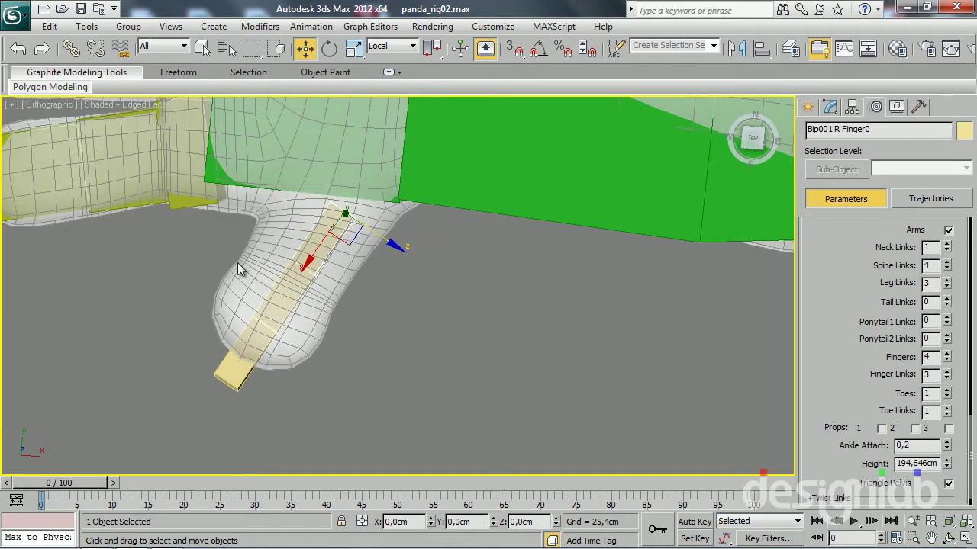
pyautogui.moveTo(290, 336); pyautogui.dragTo(286, 348, button='middle')
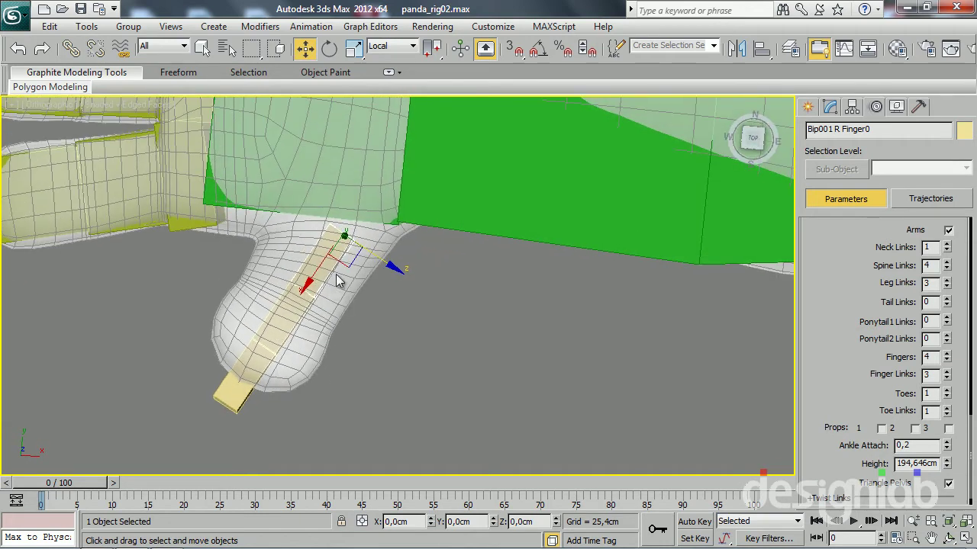
pyautogui.moveTo(344, 260)
pyautogui.mouseDown()
pyautogui.moveTo(349, 210)
pyautogui.moveTo(360, 209)
pyautogui.mouseUp()
pyautogui.press('e')
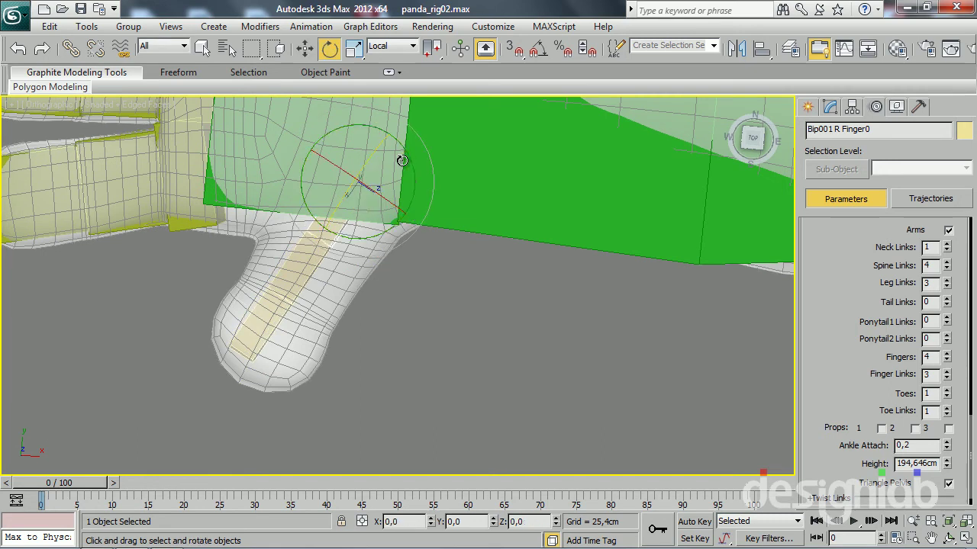
pyautogui.moveTo(409, 157); pyautogui.dragTo(410, 147)
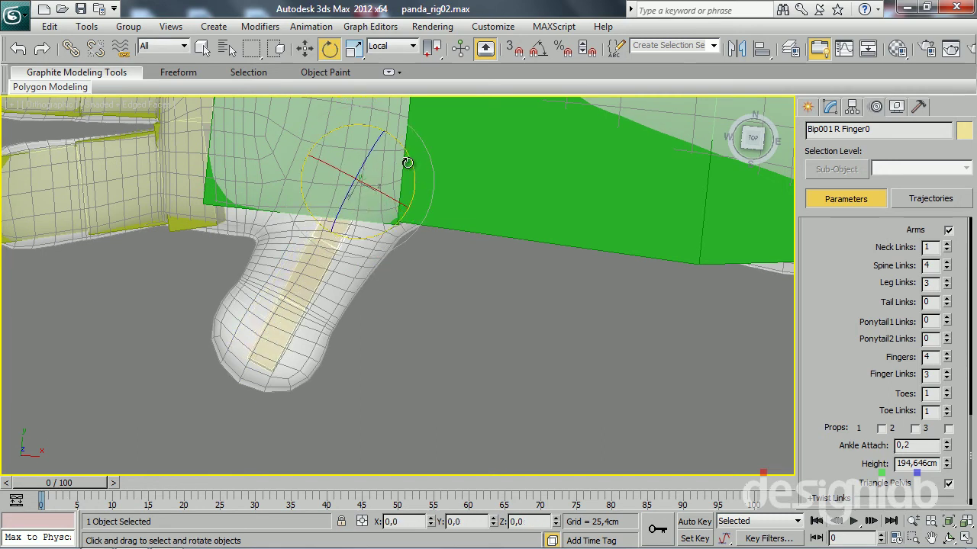
pyautogui.press('w')
pyautogui.moveTo(368, 214)
pyautogui.mouseDown()
pyautogui.moveTo(528, 255)
pyautogui.moveTo(545, 267)
pyautogui.moveTo(557, 329)
pyautogui.mouseUp()
pyautogui.press('r')
# Step: Widen the thumb base bone and scale the selected thumb bones to fill the mesh
pyautogui.moveTo(558, 329)
pyautogui.keyDown('alt'); pyautogui.mouseDown(button='middle')
pyautogui.moveTo(410, 241)
pyautogui.moveTo(390, 169)
pyautogui.mouseUp(button='middle'); pyautogui.keyUp('alt')
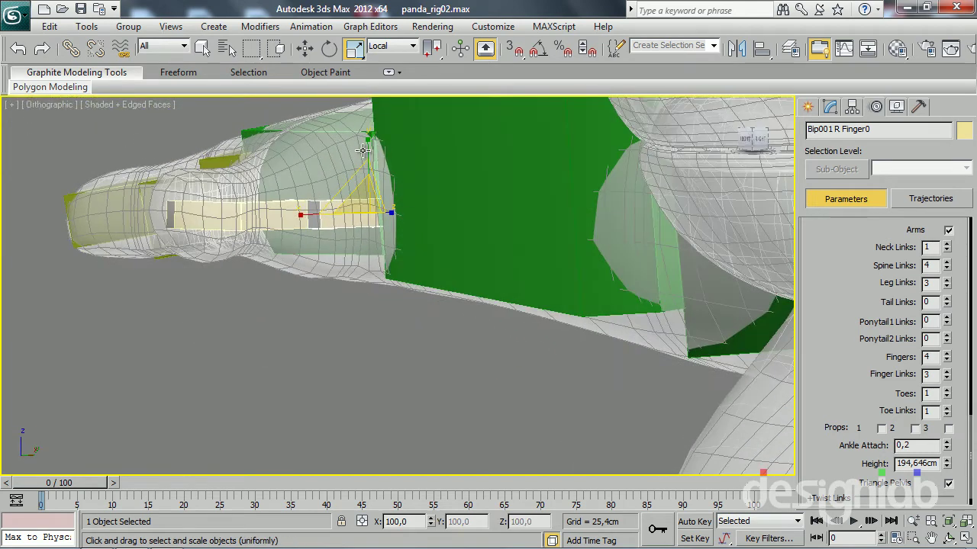
pyautogui.moveTo(364, 152); pyautogui.dragTo(366, 107)
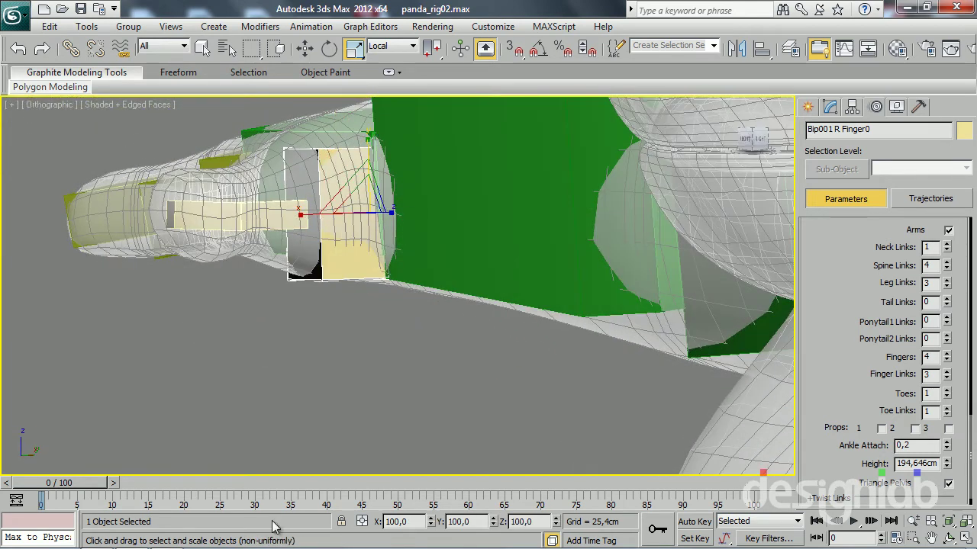
pyautogui.keyDown('alt'); pyautogui.moveTo(225, 432); pyautogui.dragTo(262, 434, button='middle'); pyautogui.keyUp('alt')
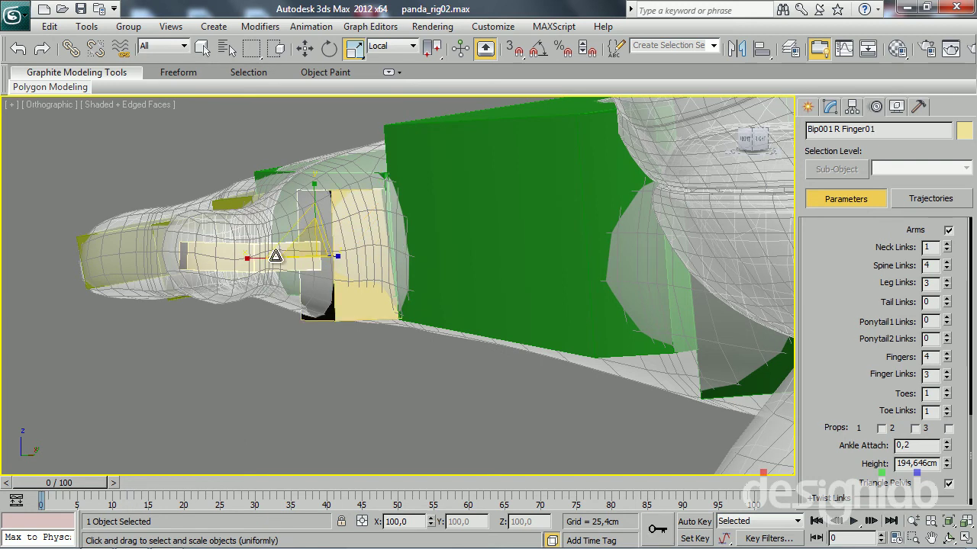
pyautogui.keyDown('ctrl'); pyautogui.click(200, 260); pyautogui.keyUp('ctrl')
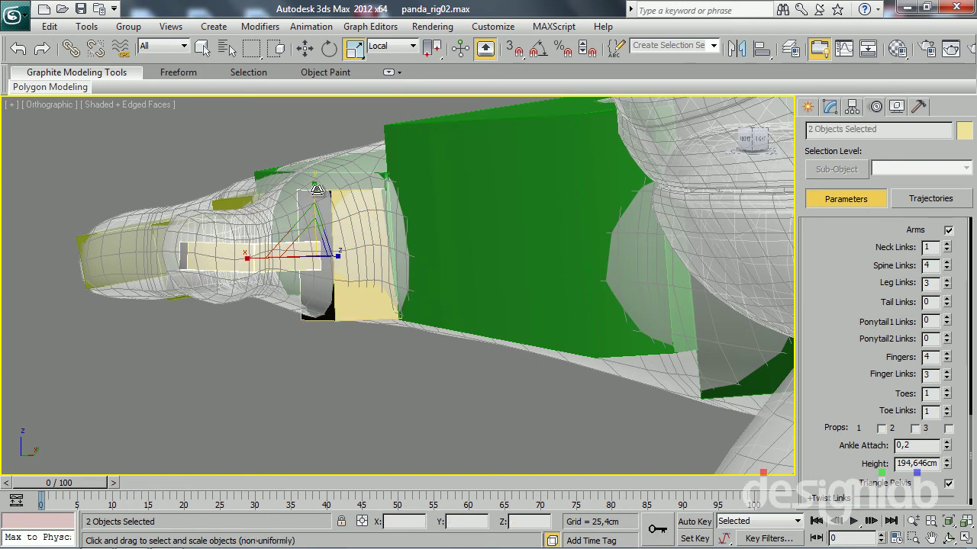
pyautogui.moveTo(317, 190); pyautogui.dragTo(211, 216)
pyautogui.moveTo(211, 216)
pyautogui.keyDown('alt'); pyautogui.mouseDown(button='middle')
pyautogui.moveTo(205, 458)
pyautogui.moveTo(305, 211)
pyautogui.mouseUp(button='middle'); pyautogui.keyUp('alt')
pyautogui.moveTo(334, 200); pyautogui.dragTo(468, 231)
pyautogui.rightClick(468, 231)
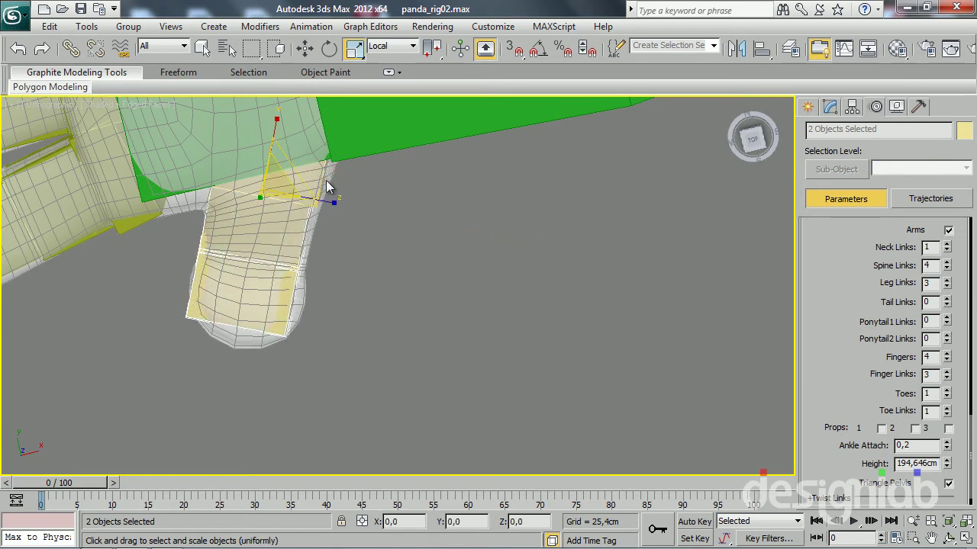
# Step: Nudge the thumb base bone Finger0 slightly along Z
pyautogui.click(304, 180)
pyautogui.press('w')
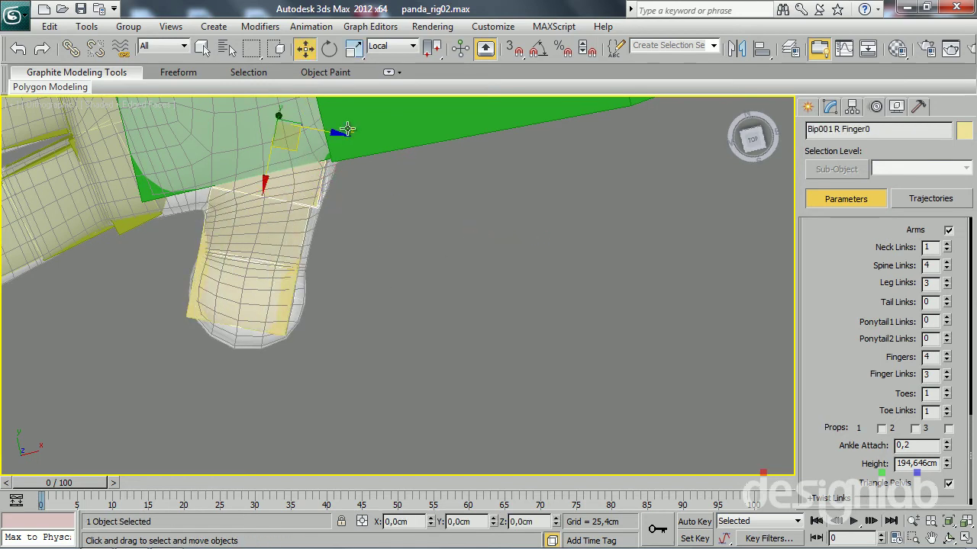
pyautogui.moveTo(334, 134); pyautogui.dragTo(338, 134)
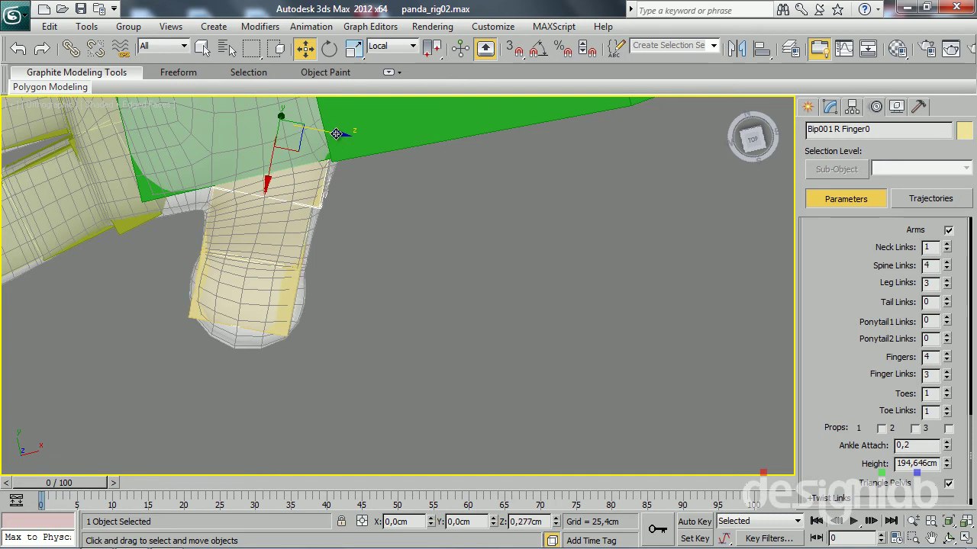
# Step: Widen the middle thumb bone Finger01 to 120 percent
pyautogui.click(277, 313)
pyautogui.press('r')
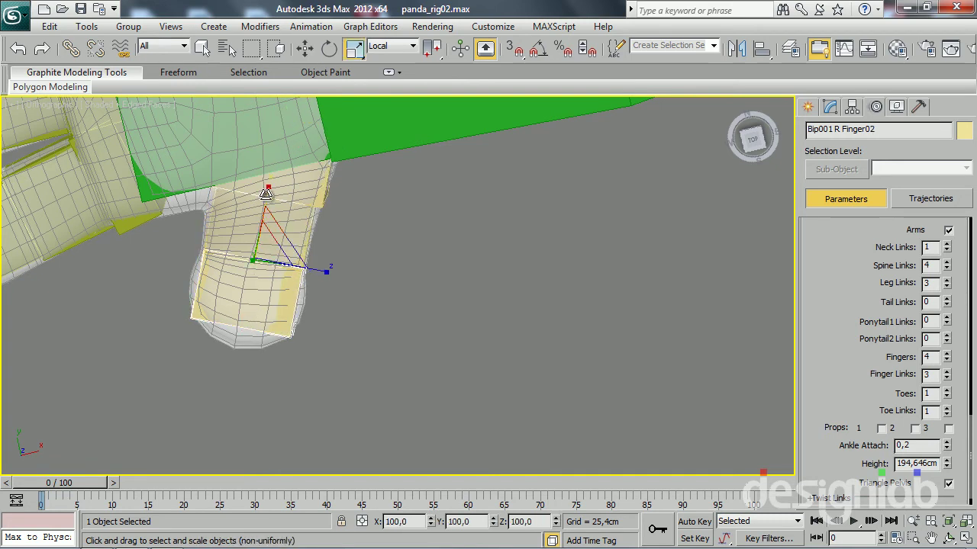
pyautogui.moveTo(256, 256)
pyautogui.keyDown('alt'); pyautogui.mouseDown(button='middle')
pyautogui.moveTo(151, 130)
pyautogui.moveTo(231, 225)
pyautogui.mouseUp(button='middle'); pyautogui.keyUp('alt')
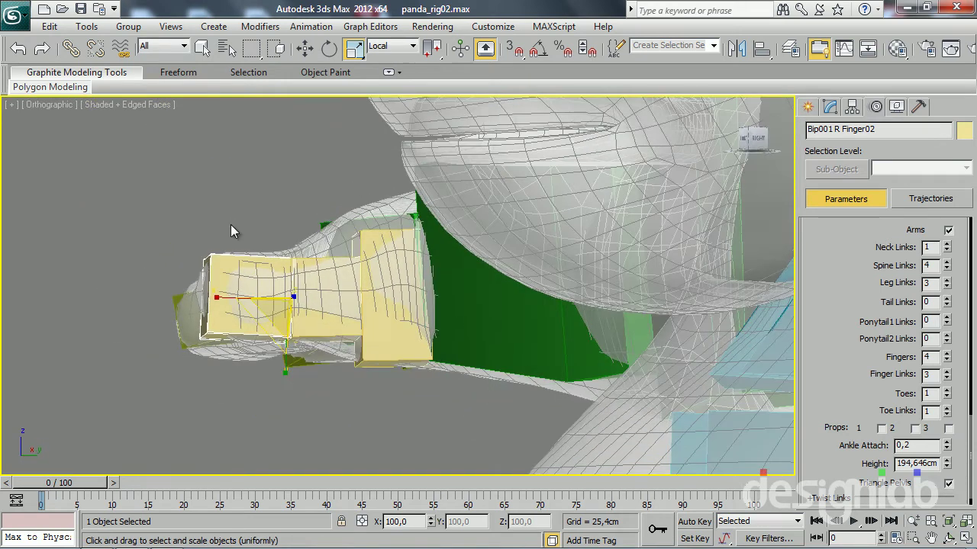
pyautogui.click(313, 337)
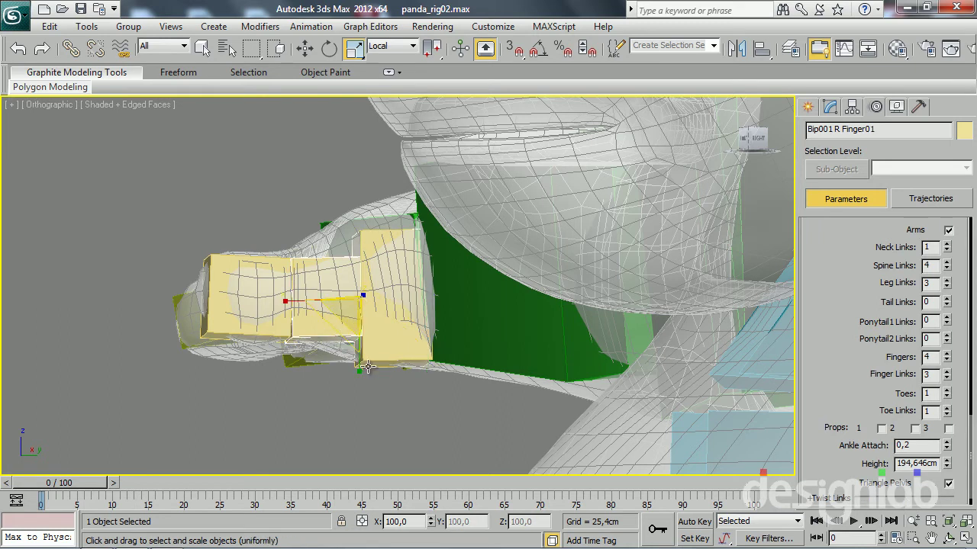
pyautogui.moveTo(363, 366); pyautogui.dragTo(362, 380)
pyautogui.moveTo(362, 379)
pyautogui.keyDown('alt'); pyautogui.mouseDown(button='middle')
pyautogui.moveTo(252, 349)
pyautogui.moveTo(362, 353)
pyautogui.mouseUp(button='middle'); pyautogui.keyUp('alt')
# Step: Lift Finger0 slightly into the thumb mesh and view the arm and body
pyautogui.click(412, 352)
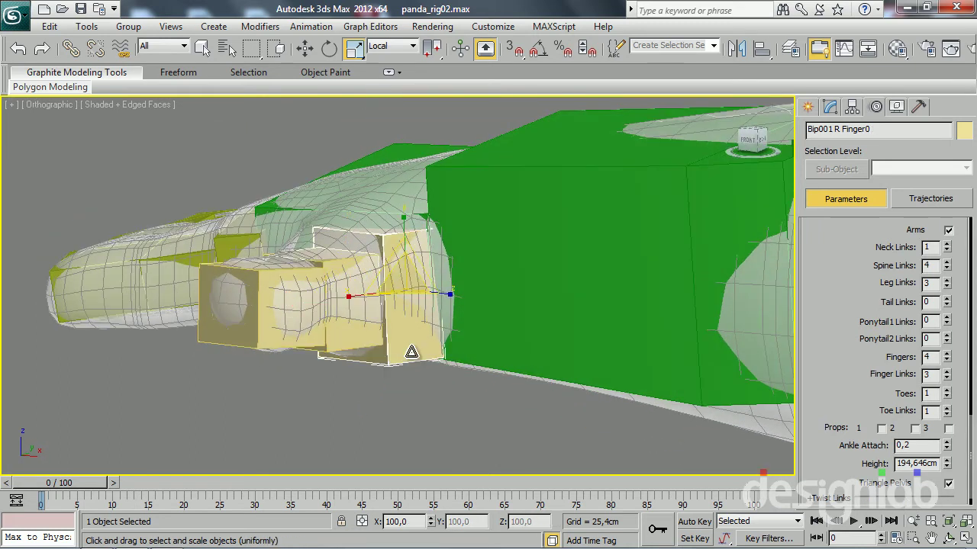
pyautogui.press('w')
pyautogui.moveTo(416, 347)
pyautogui.mouseDown()
pyautogui.moveTo(411, 337)
pyautogui.moveTo(411, 347)
pyautogui.mouseUp()
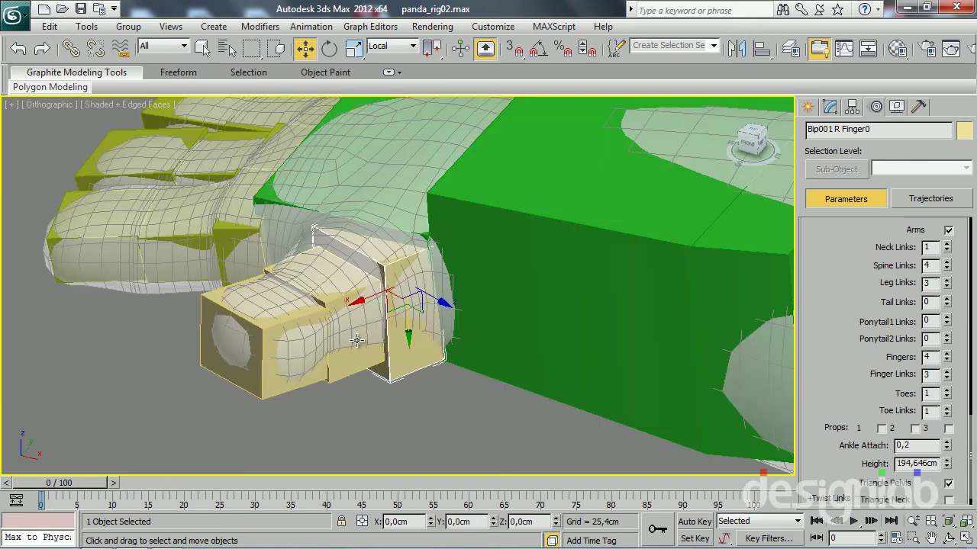
pyautogui.keyDown('alt'); pyautogui.moveTo(412, 346); pyautogui.dragTo(413, 324, button='middle'); pyautogui.keyUp('alt')
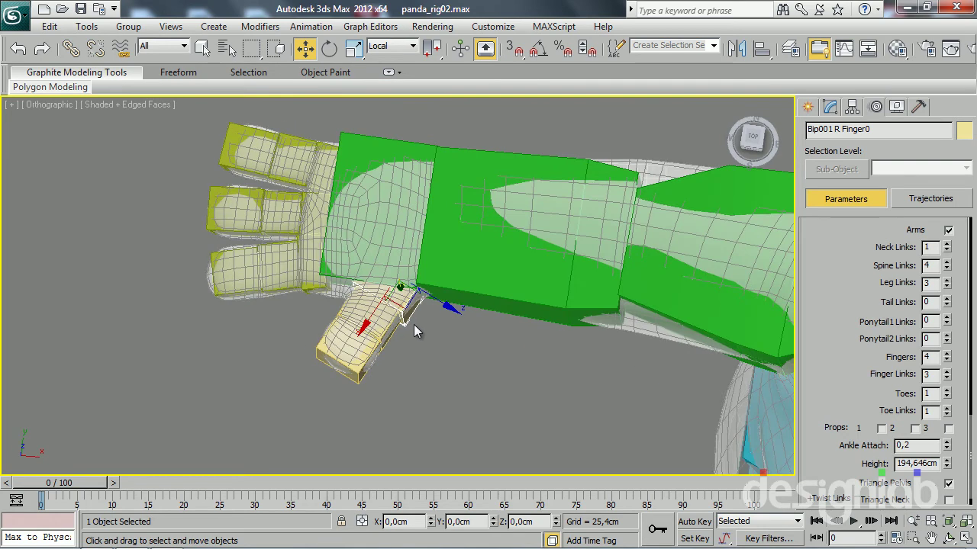
pyautogui.moveTo(467, 311)
pyautogui.keyDown('alt'); pyautogui.mouseDown(button='middle')
pyautogui.moveTo(370, 284)
pyautogui.moveTo(383, 274)
pyautogui.mouseUp(button='middle'); pyautogui.keyUp('alt')
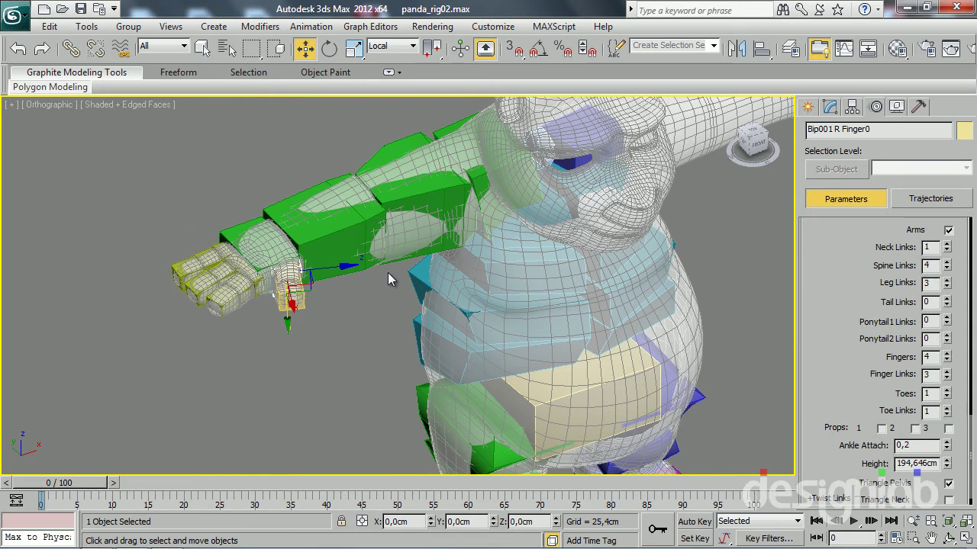
pyautogui.keyDown('alt'); pyautogui.moveTo(438, 160); pyautogui.dragTo(425, 168, button='middle'); pyautogui.keyUp('alt')
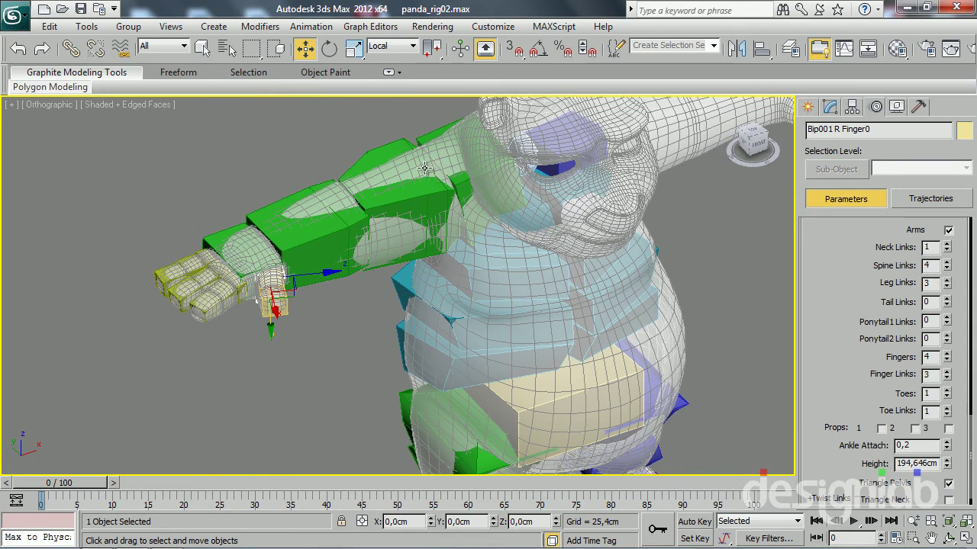
pyautogui.doubleClick(461, 152)
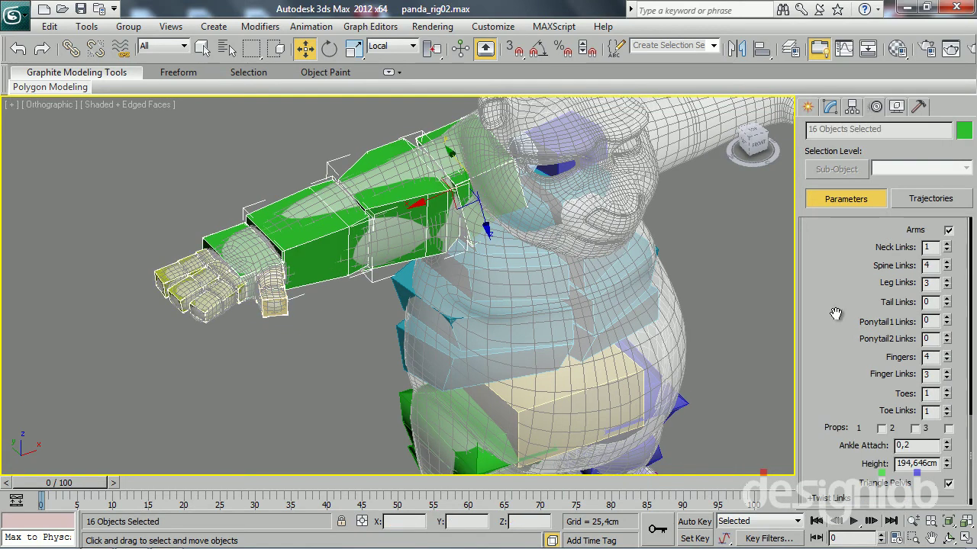
pyautogui.scroll(-10, 835, 315)
pyautogui.scroll(2, 835, 328)
pyautogui.scroll(2, 834, 345)
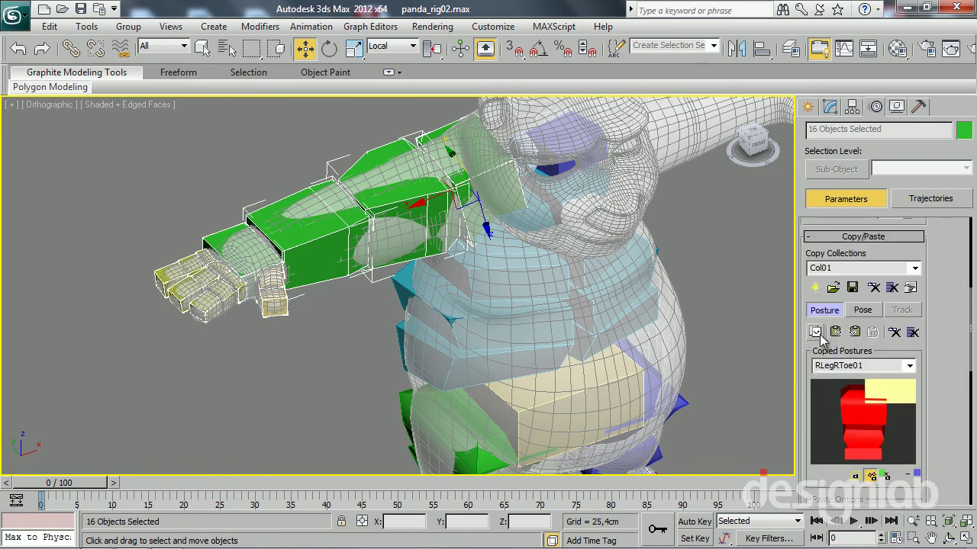
pyautogui.click(815, 331)
pyautogui.click(752, 146)
pyautogui.moveTo(381, 242)
pyautogui.keyDown('alt'); pyautogui.mouseDown(button='middle')
pyautogui.moveTo(307, 281)
pyautogui.moveTo(334, 318)
pyautogui.moveTo(540, 250)
pyautogui.mouseUp(button='middle'); pyautogui.keyUp('alt')
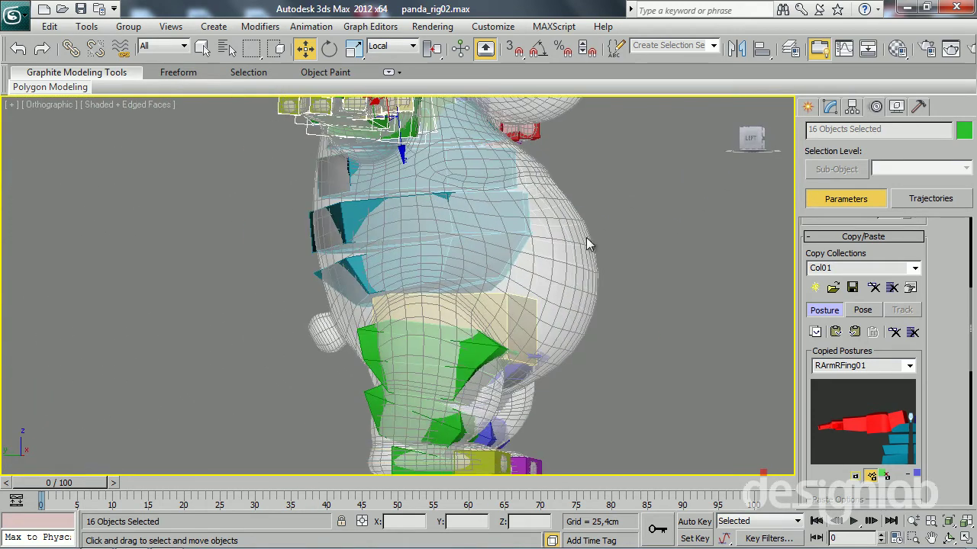
pyautogui.moveTo(540, 249)
pyautogui.mouseDown(button='middle')
pyautogui.moveTo(451, 302)
pyautogui.moveTo(414, 222)
pyautogui.mouseUp(button='middle')
pyautogui.scroll(-2, 451, 302)
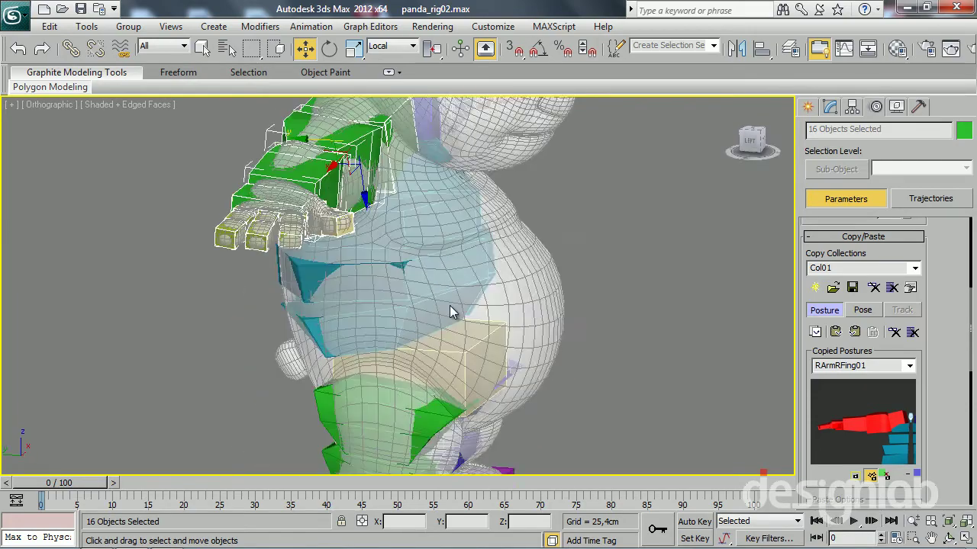
pyautogui.scroll(3, 414, 222)
pyautogui.scroll(2, 411, 246)
pyautogui.click(411, 245)
pyautogui.moveTo(212, 246)
pyautogui.keyDown('alt'); pyautogui.mouseDown(button='middle')
pyautogui.moveTo(366, 247)
pyautogui.moveTo(382, 221)
pyautogui.mouseUp(button='middle'); pyautogui.keyUp('alt')
# Step: Select the Bip001 Neck bone on its own, ready for scaling
pyautogui.click(517, 276)
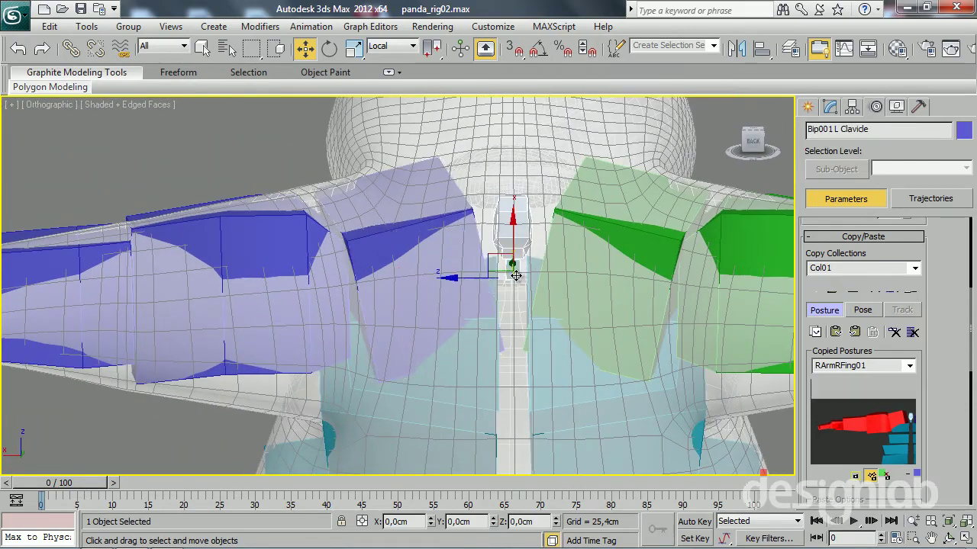
pyautogui.doubleClick(516, 273)
pyautogui.click(518, 222)
pyautogui.doubleClick(518, 220)
pyautogui.press('r')
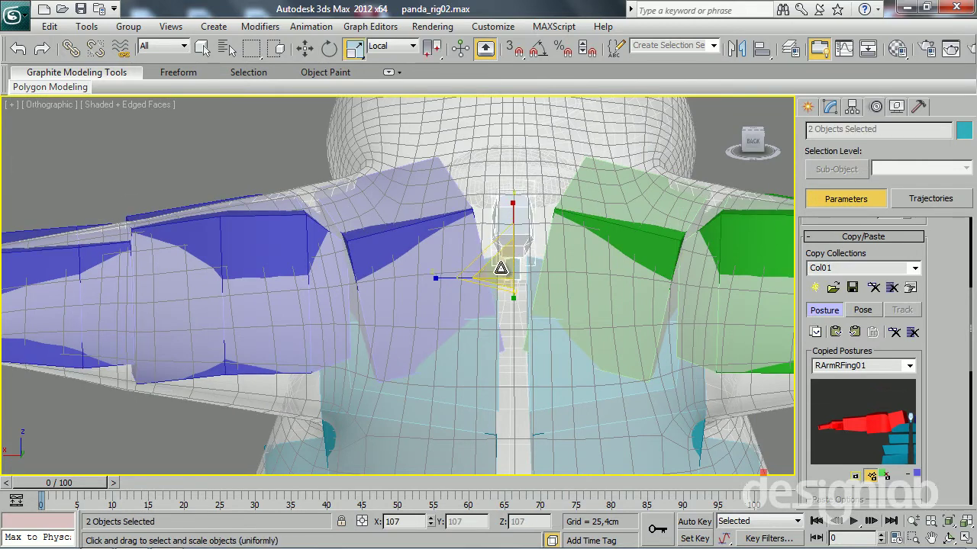
pyautogui.keyDown('alt'); pyautogui.moveTo(505, 231); pyautogui.dragTo(587, 300, button='middle'); pyautogui.keyUp('alt')
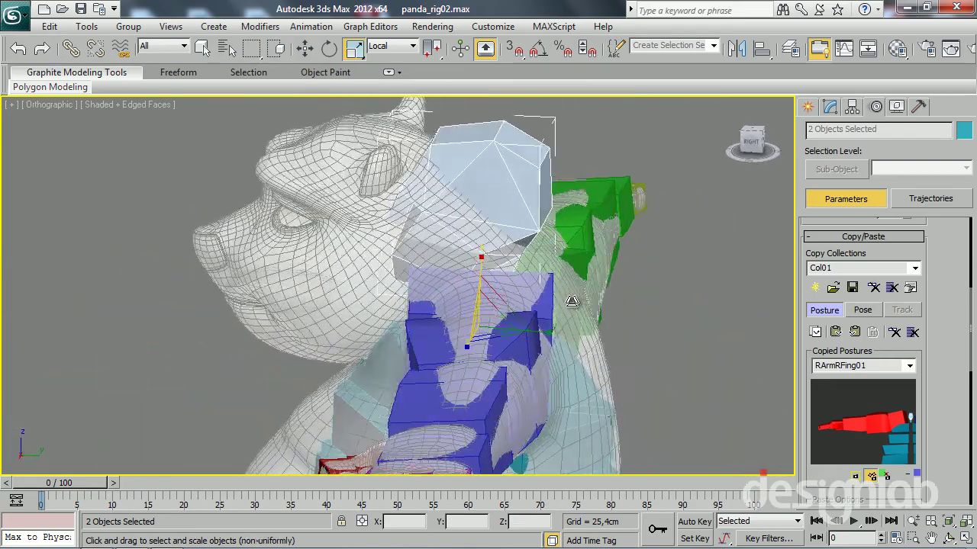
pyautogui.keyDown('alt'); pyautogui.moveTo(475, 226); pyautogui.dragTo(453, 314, button='middle'); pyautogui.keyUp('alt')
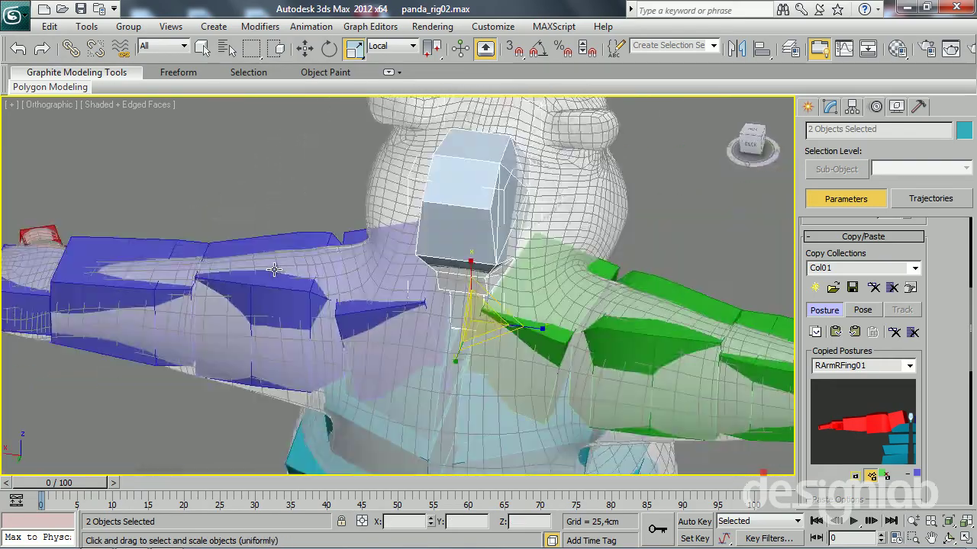
pyautogui.click(453, 313)
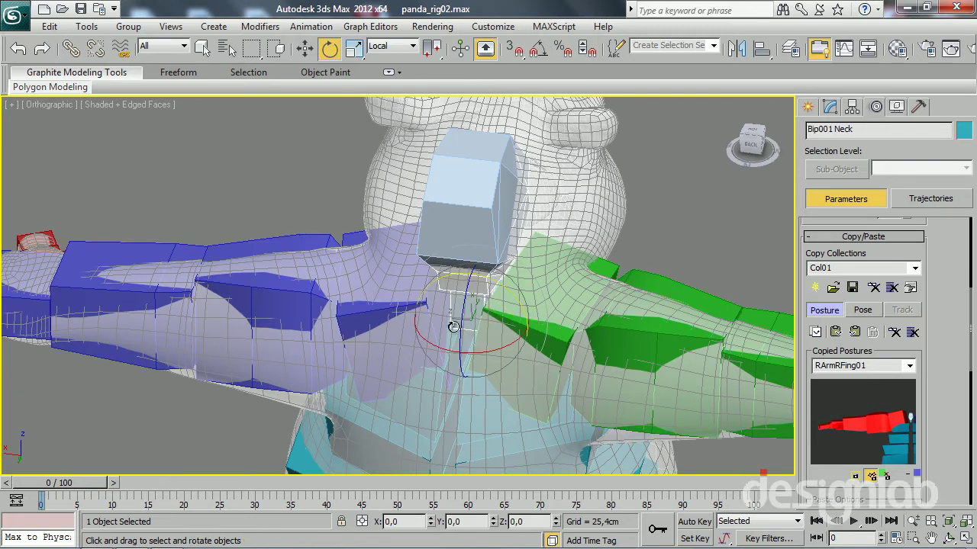
# Step: Enlarge the neck bone uniformly and stretch it along its Y axis
pyautogui.moveTo(479, 300)
pyautogui.keyDown('alt'); pyautogui.mouseDown(button='middle')
pyautogui.moveTo(468, 286)
pyautogui.moveTo(545, 333)
pyautogui.moveTo(584, 344)
pyautogui.moveTo(560, 332)
pyautogui.moveTo(602, 374)
pyautogui.mouseUp(button='middle'); pyautogui.keyUp('alt')
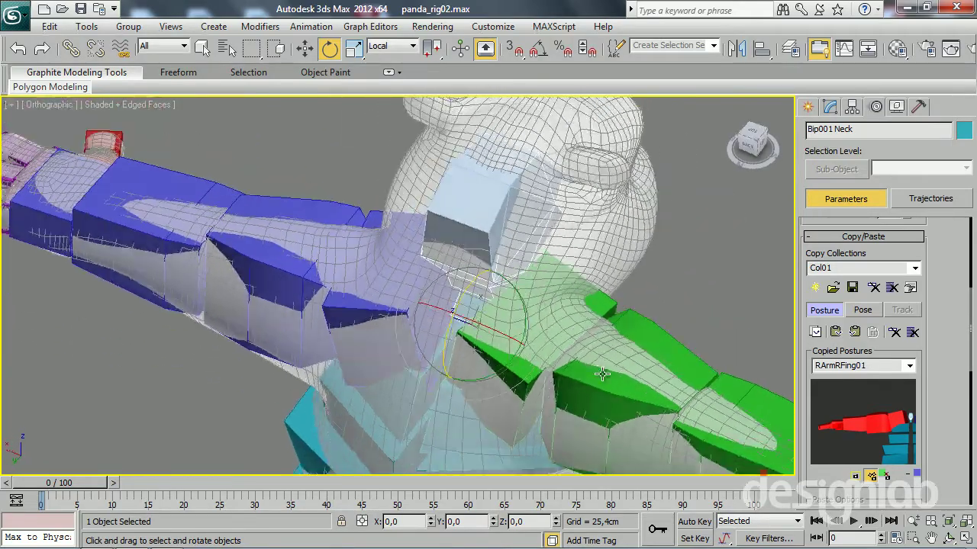
pyautogui.press('r')
pyautogui.moveTo(393, 355)
pyautogui.keyDown('alt'); pyautogui.mouseDown(button='middle')
pyautogui.moveTo(348, 342)
pyautogui.moveTo(301, 305)
pyautogui.mouseUp(button='middle'); pyautogui.keyUp('alt')
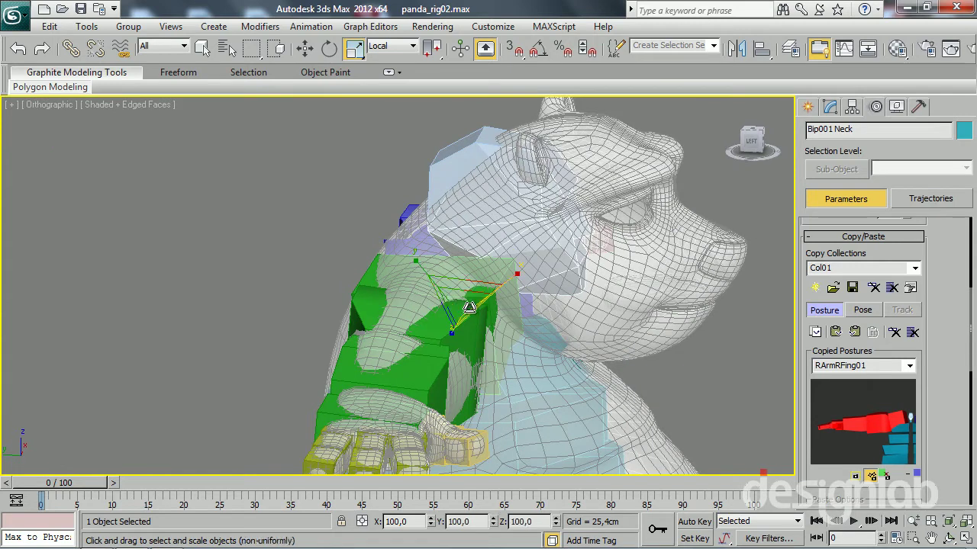
pyautogui.moveTo(470, 308)
pyautogui.mouseDown()
pyautogui.moveTo(450, 156)
pyautogui.moveTo(457, 275)
pyautogui.mouseUp()
pyautogui.keyDown('alt'); pyautogui.moveTo(461, 284); pyautogui.dragTo(511, 332, button='middle'); pyautogui.keyUp('alt')
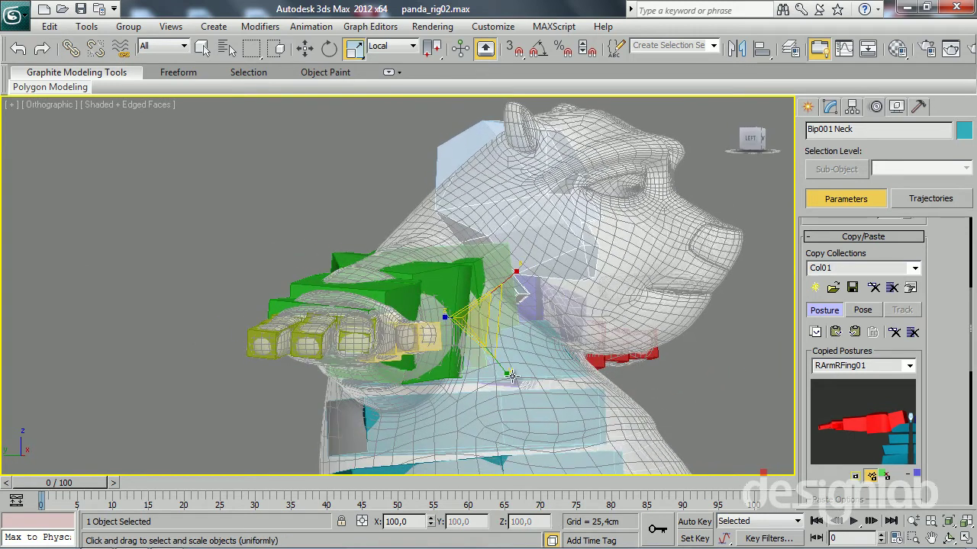
pyautogui.moveTo(506, 374); pyautogui.dragTo(569, 419)
pyautogui.moveTo(628, 467); pyautogui.dragTo(653, 486)
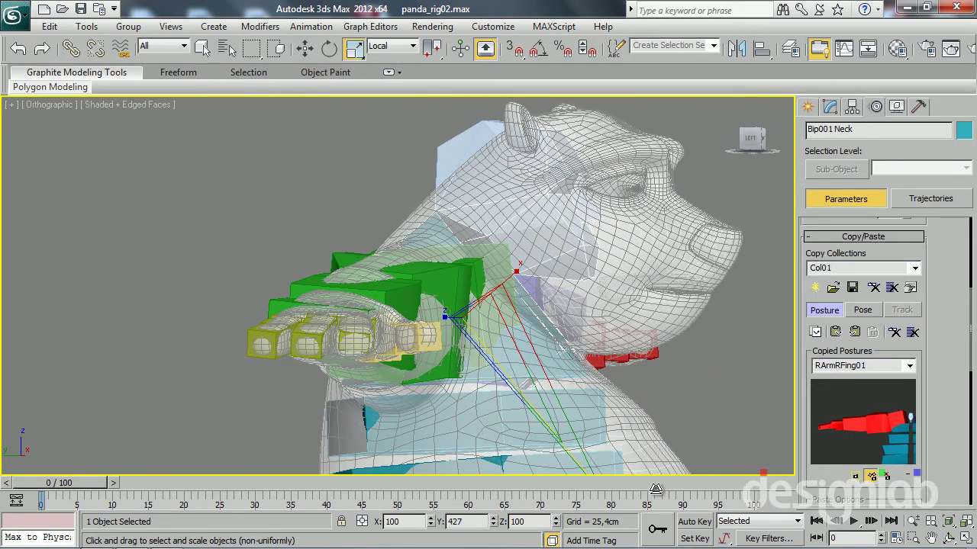
# Step: Widen the neck bone along Z, then flatten it along Y to 82
pyautogui.keyDown('alt'); pyautogui.moveTo(427, 305); pyautogui.dragTo(439, 309, button='middle'); pyautogui.keyUp('alt')
pyautogui.moveTo(558, 329); pyautogui.dragTo(693, 342)
pyautogui.press('r')
pyautogui.moveTo(694, 342)
pyautogui.keyDown('alt'); pyautogui.mouseDown(button='middle')
pyautogui.moveTo(463, 311)
pyautogui.moveTo(546, 308)
pyautogui.moveTo(504, 320)
pyautogui.mouseUp(button='middle'); pyautogui.keyUp('alt')
pyautogui.press('r')
pyautogui.moveTo(473, 370); pyautogui.dragTo(488, 355)
# Step: Rotate the neck bone slightly so the head tilts
pyautogui.press('w')
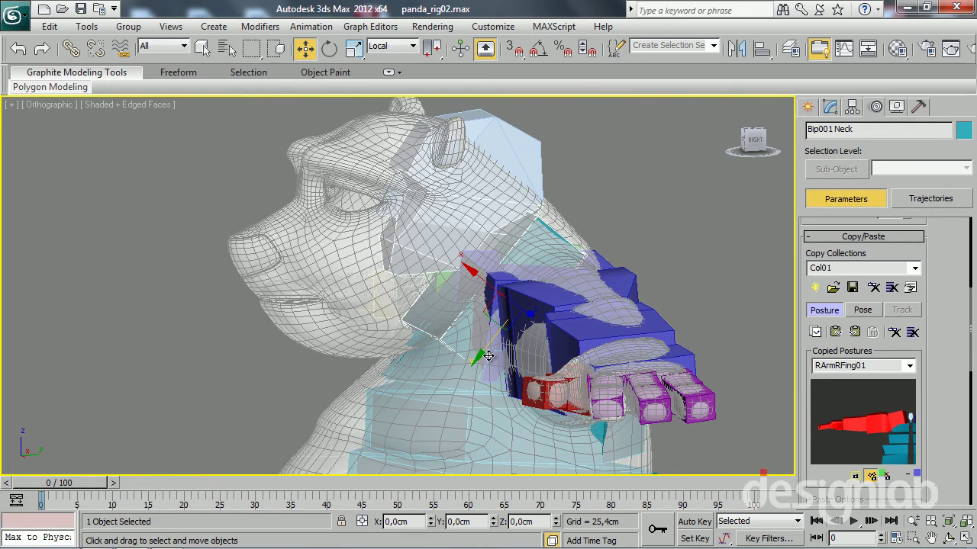
pyautogui.press('e')
pyautogui.moveTo(501, 249); pyautogui.dragTo(502, 251)
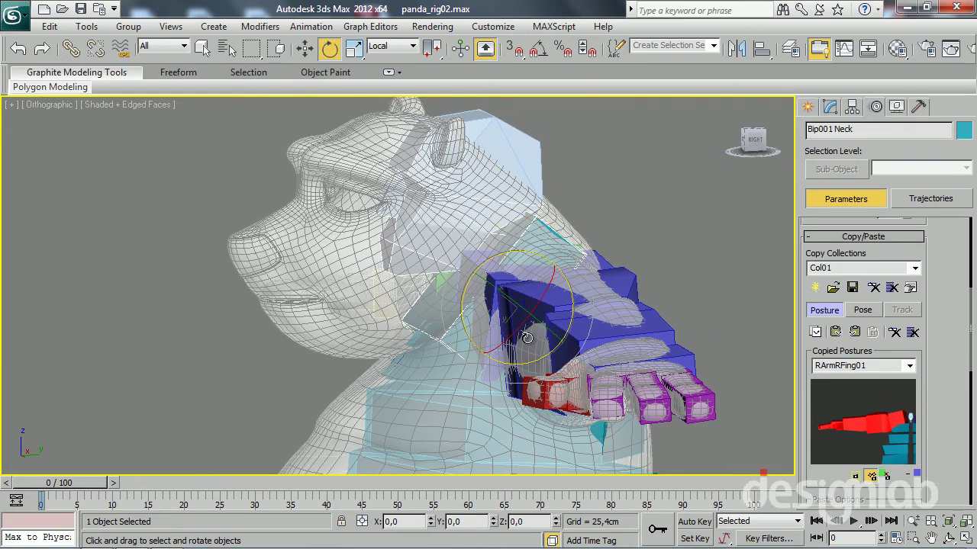
pyautogui.moveTo(394, 244); pyautogui.dragTo(370, 255)
# Step: Move the Bip001 Head bone down toward the jaw, undoing a trial scale
pyautogui.press('w')
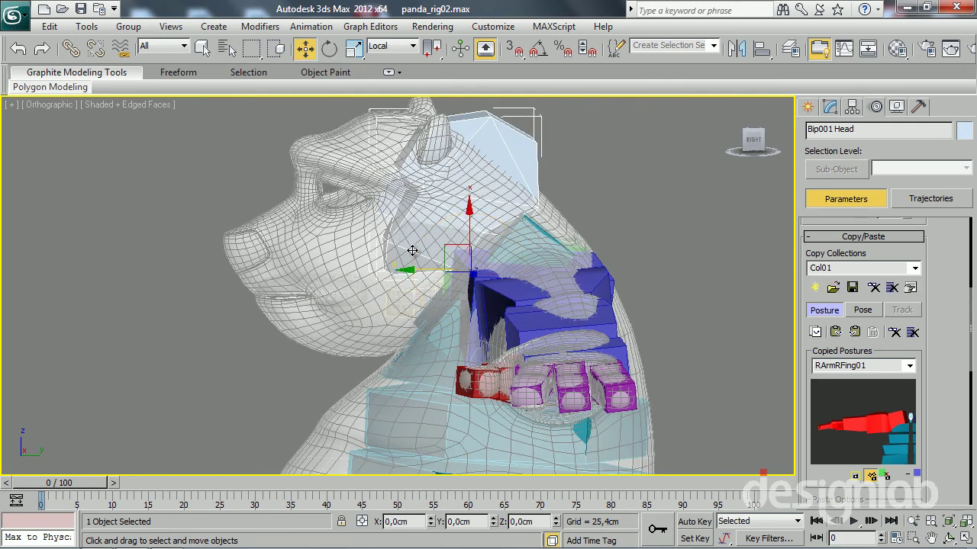
pyautogui.moveTo(453, 249); pyautogui.dragTo(382, 300)
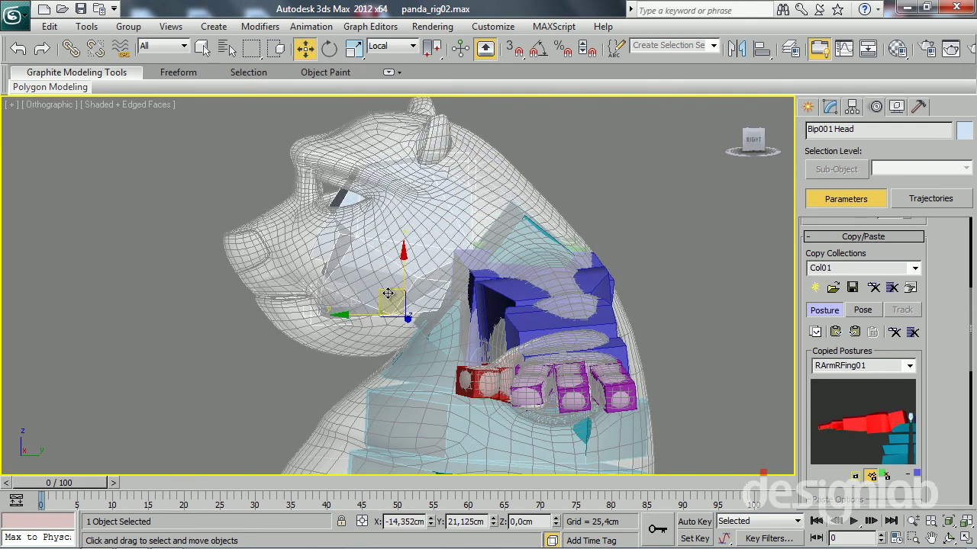
pyautogui.press('r')
pyautogui.press('r')
pyautogui.moveTo(388, 309); pyautogui.dragTo(383, 289)
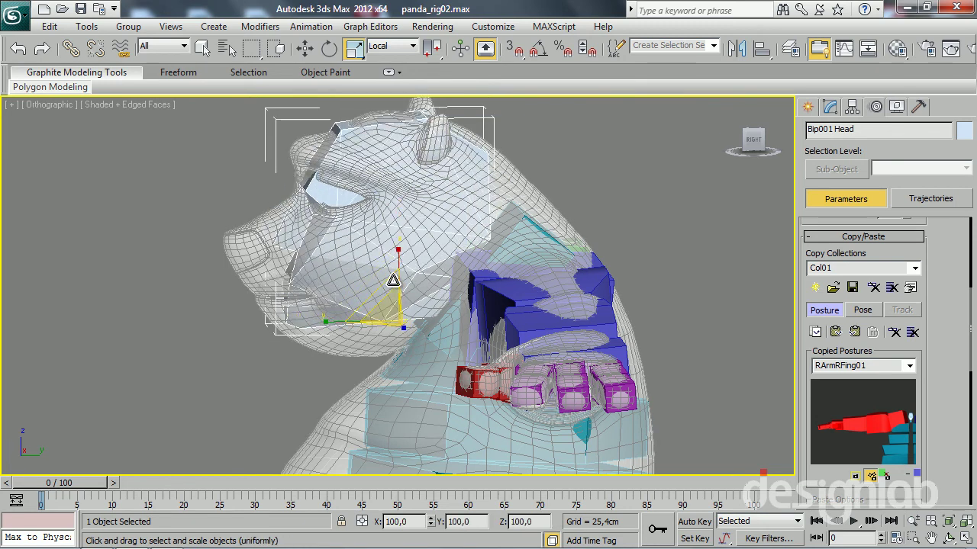
pyautogui.press('e')
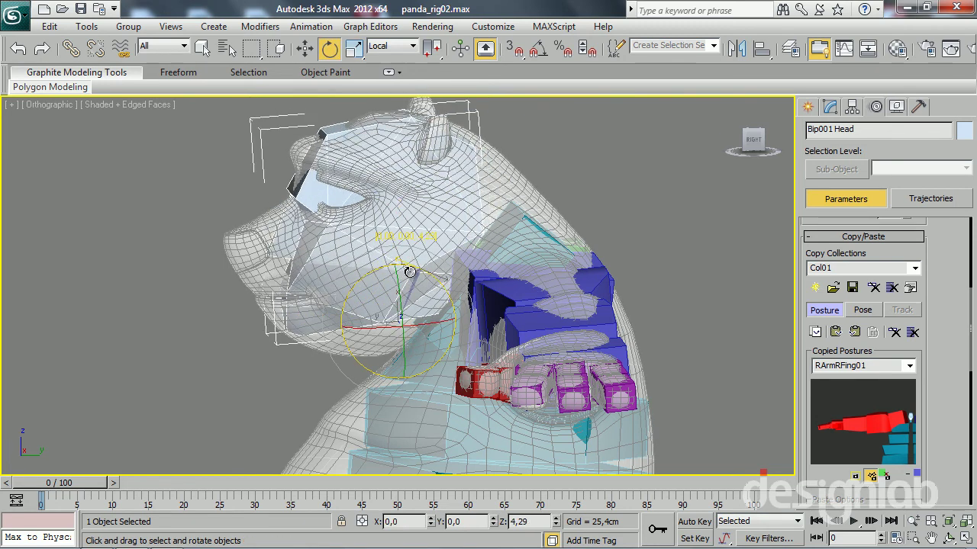
pyautogui.press('w')
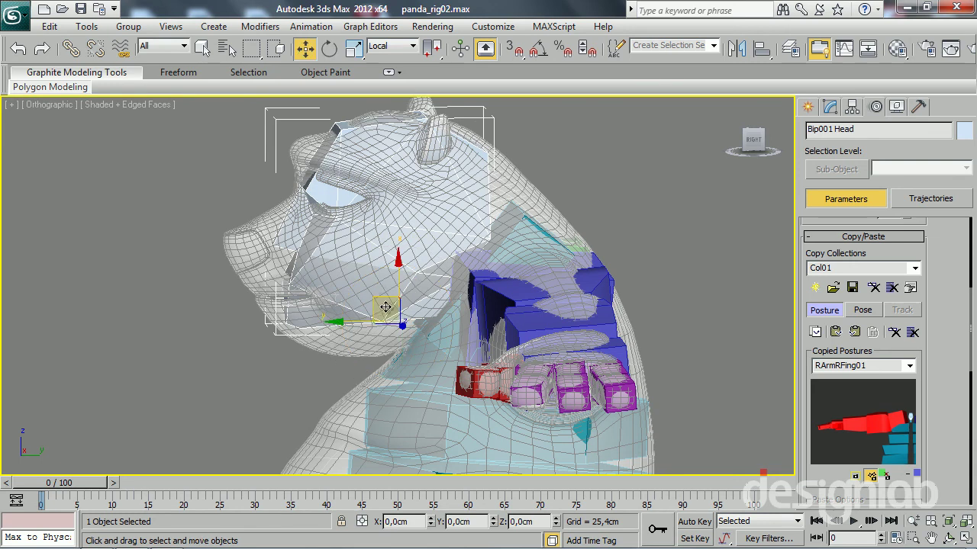
pyautogui.hotkey('ctrl', 'z')
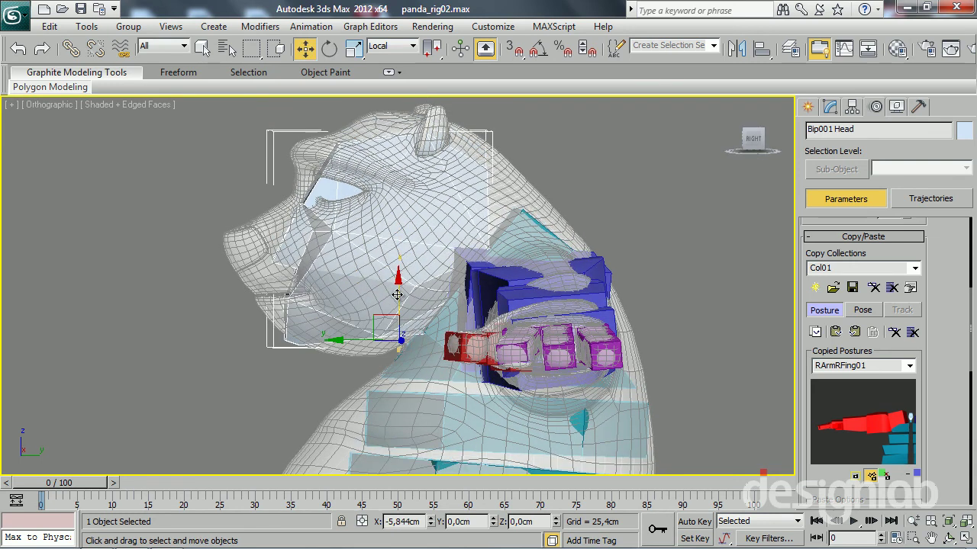
# Step: Enlarge the head bone in the Front view to fill the panda's head
pyautogui.press('r')
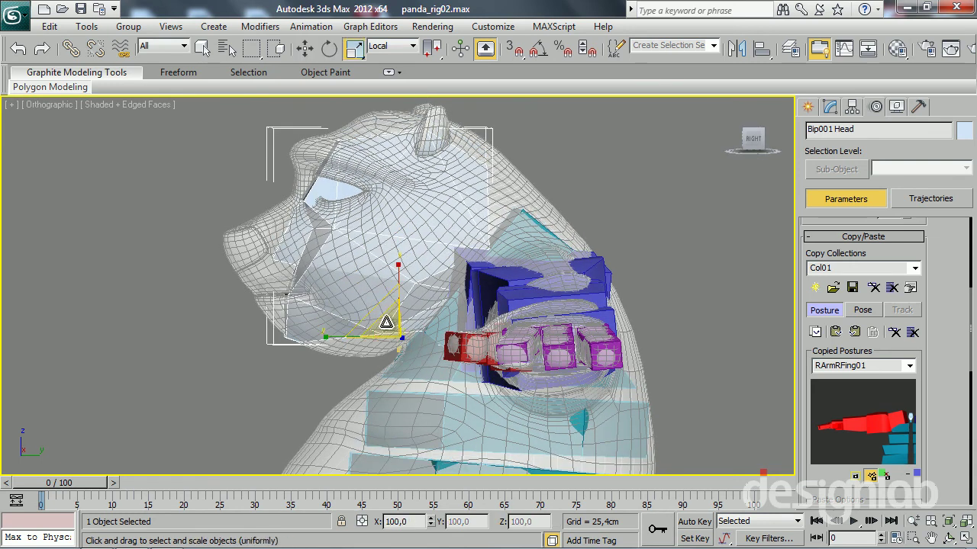
pyautogui.hotkey('alt', 'Home')
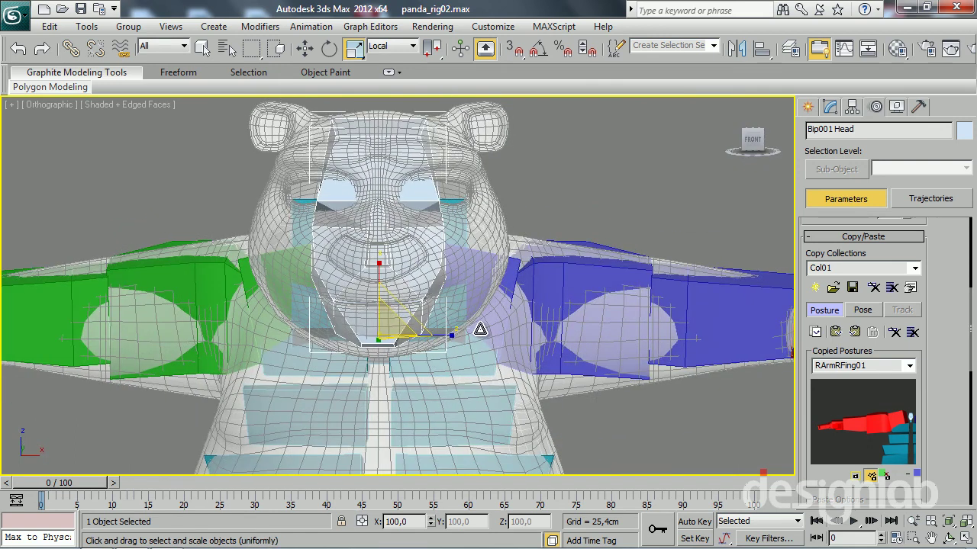
pyautogui.moveTo(452, 337); pyautogui.dragTo(373, 318)
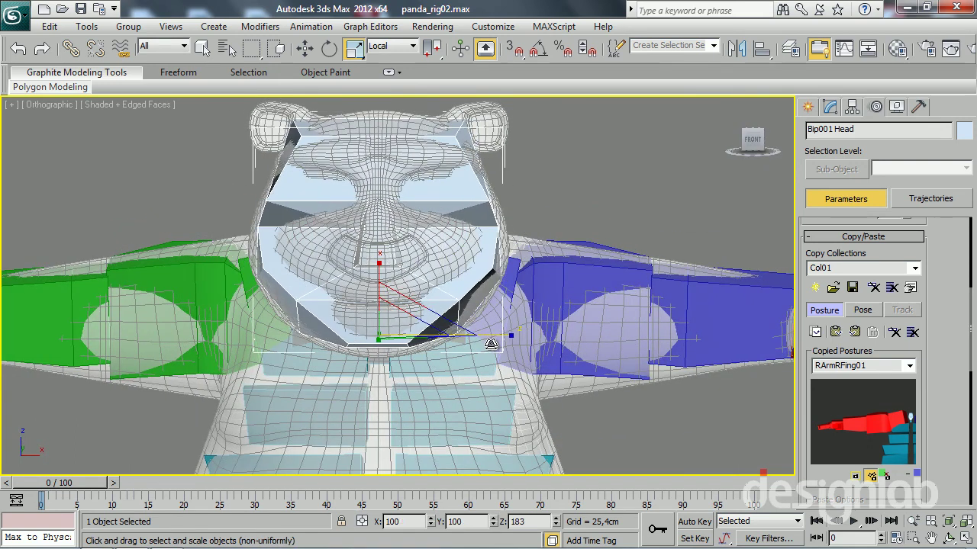
pyautogui.moveTo(373, 319)
pyautogui.keyDown('alt'); pyautogui.mouseDown(button='middle')
pyautogui.moveTo(466, 250)
pyautogui.moveTo(361, 248)
pyautogui.moveTo(654, 97)
pyautogui.mouseUp(button='middle'); pyautogui.keyUp('alt')
pyautogui.press('w')
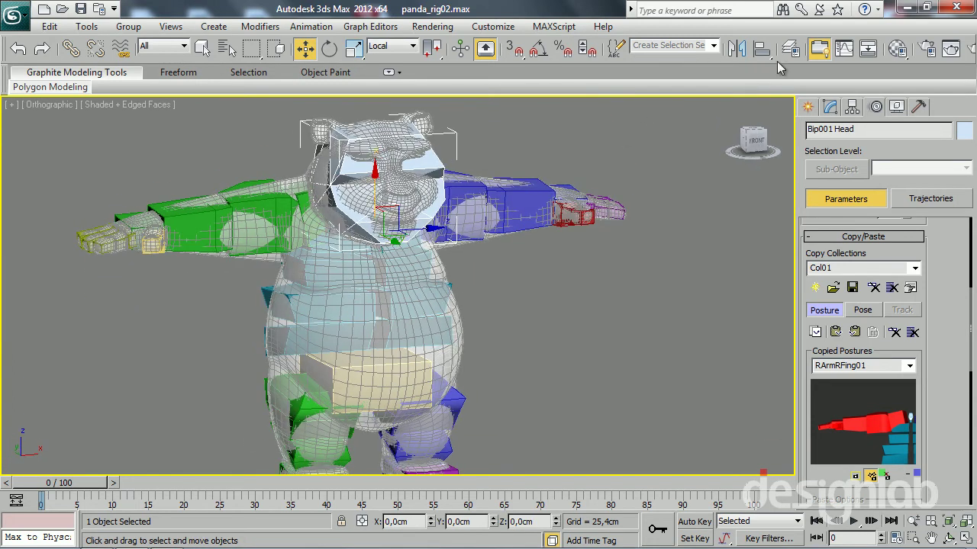
# Step: Hide the 'malha panda' layer in the Layer Manager and centre the bare skeleton in view
pyautogui.click(790, 48)
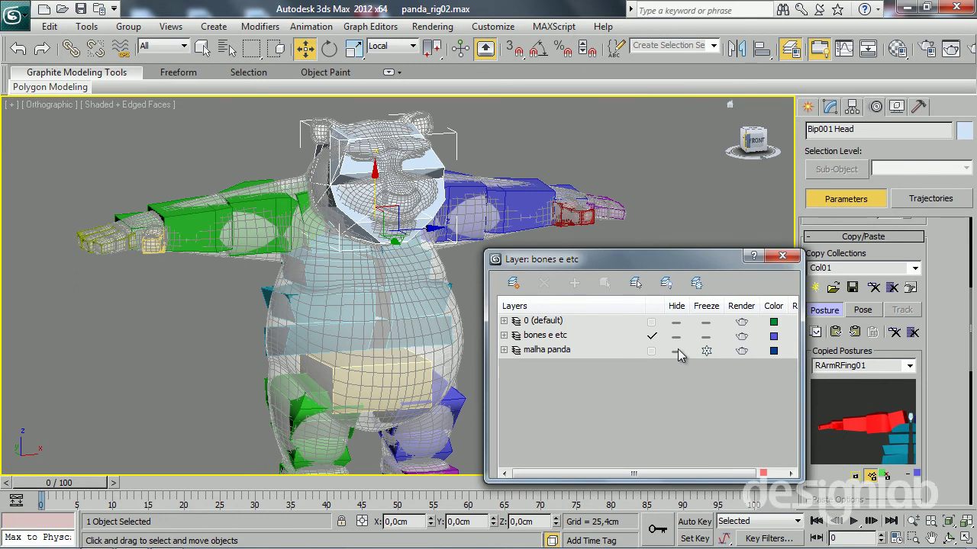
pyautogui.click(676, 351)
pyautogui.moveTo(274, 320)
pyautogui.keyDown('alt'); pyautogui.mouseDown(button='middle')
pyautogui.moveTo(311, 275)
pyautogui.moveTo(398, 242)
pyautogui.moveTo(490, 280)
pyautogui.moveTo(305, 345)
pyautogui.moveTo(272, 327)
pyautogui.moveTo(321, 331)
pyautogui.moveTo(298, 377)
pyautogui.moveTo(310, 349)
pyautogui.mouseUp(button='middle'); pyautogui.keyUp('alt')
pyautogui.scroll(-2, 304, 367)
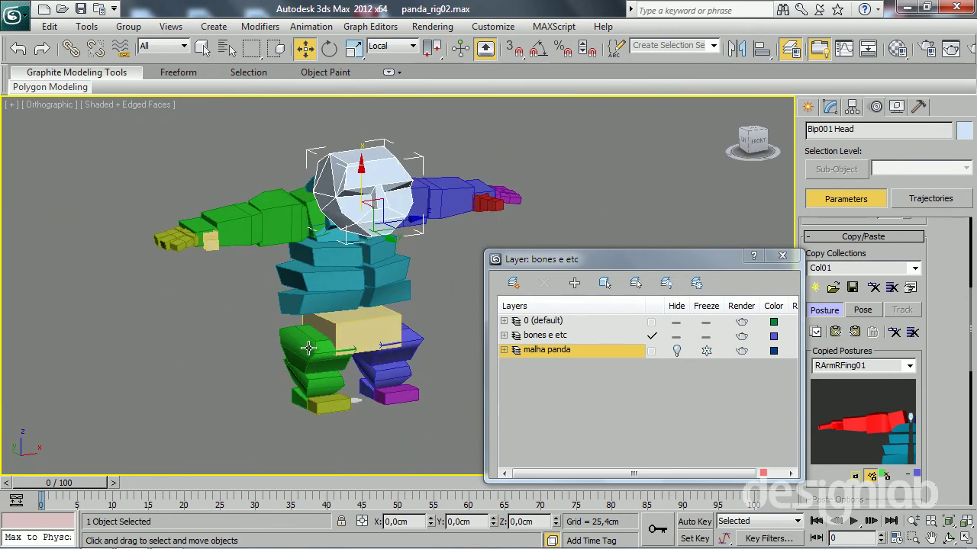
pyautogui.moveTo(320, 317); pyautogui.dragTo(334, 329, button='middle')
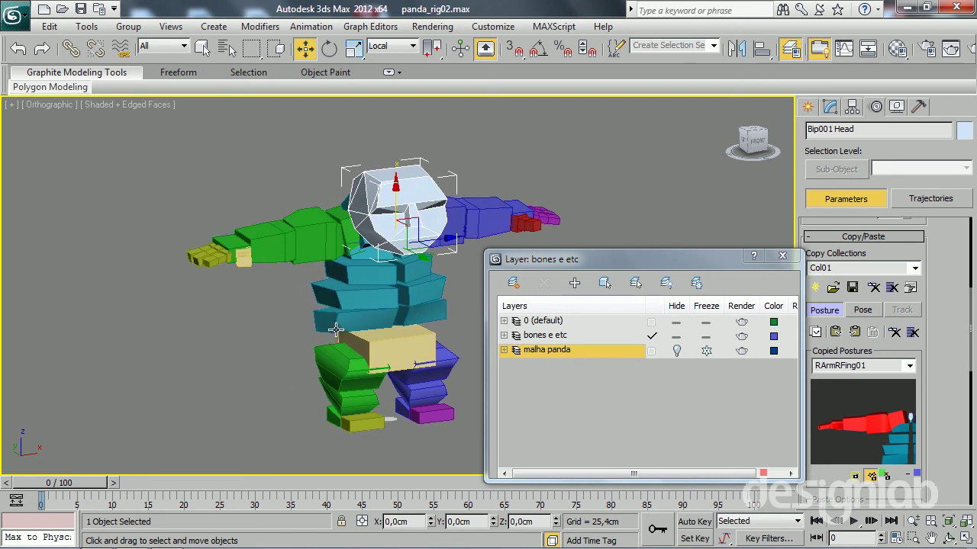